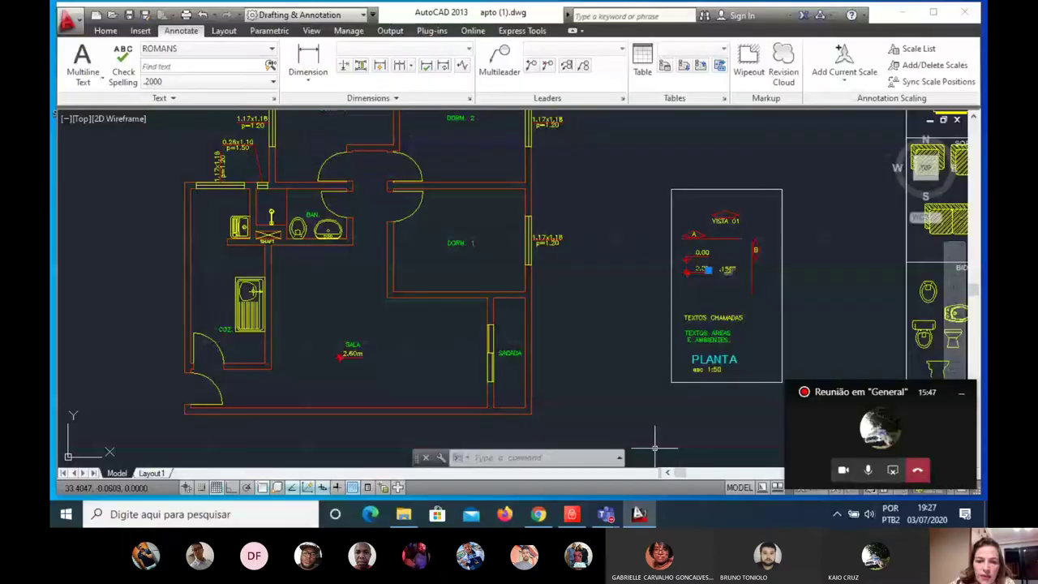
Step: Bring the apto.dwg drawing window back to the front in AutoCAD
scroll(598, 346, "up", 2)
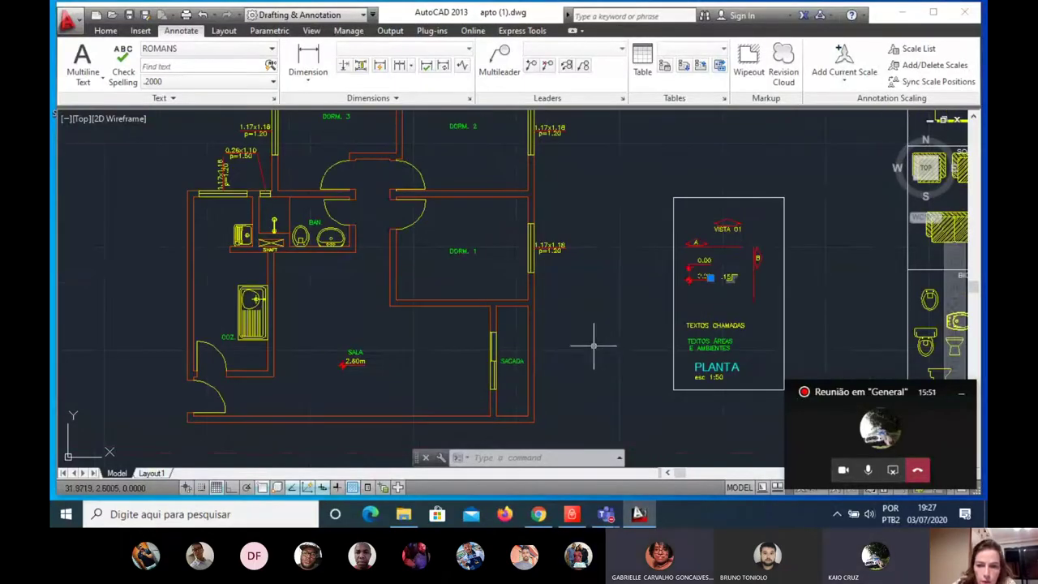
scroll(595, 366, "down", 2)
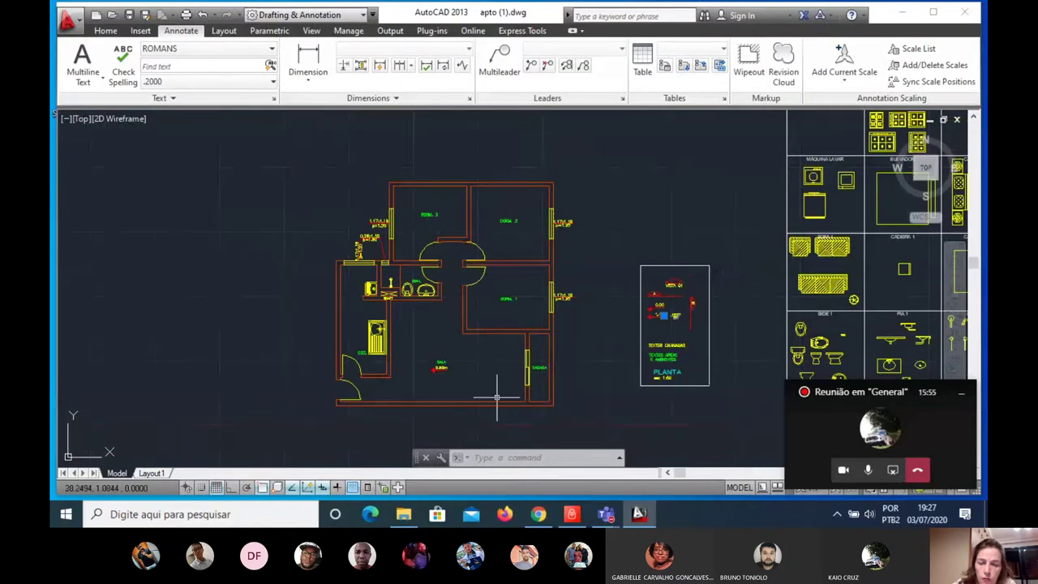
scroll(497, 398, "up", 2)
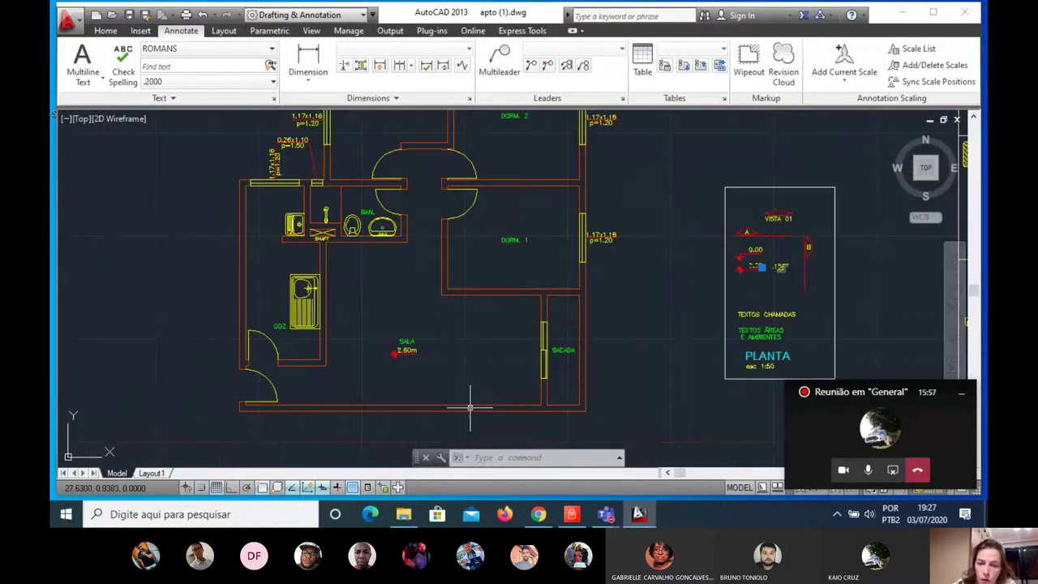
scroll(395, 400, "down", 2)
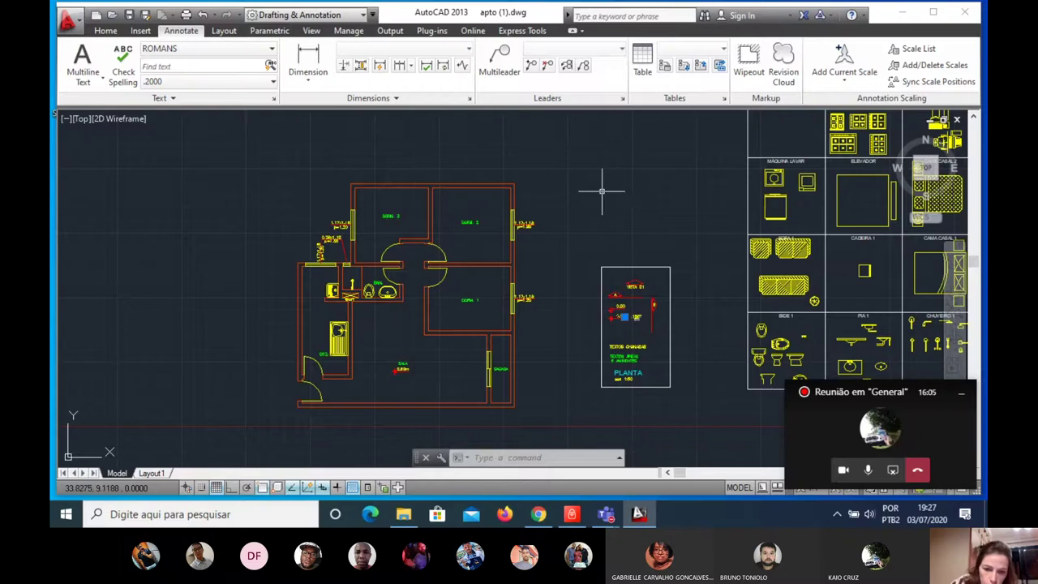
left_click(563, 406)
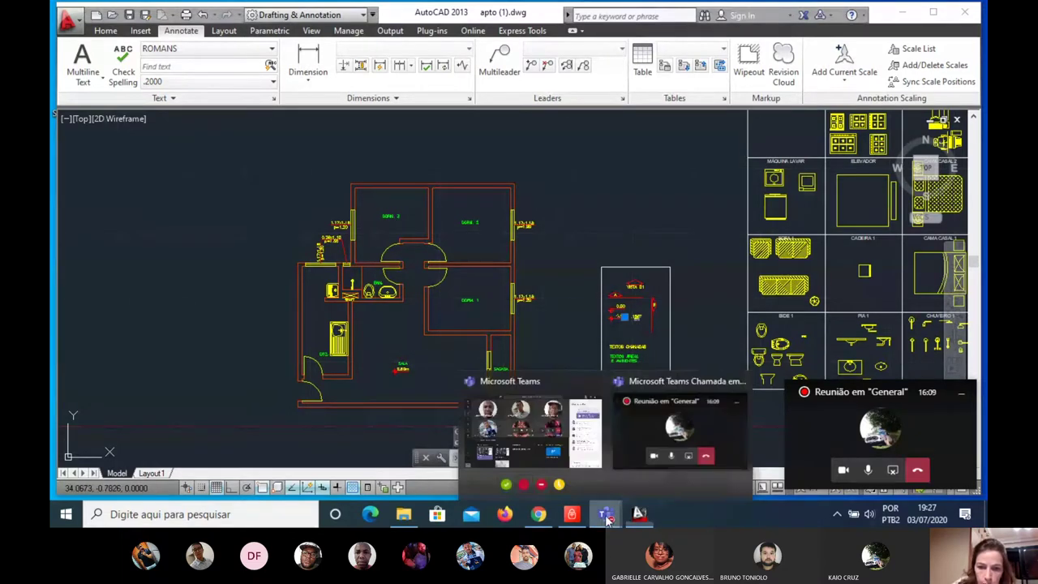
mouse_move(605, 514)
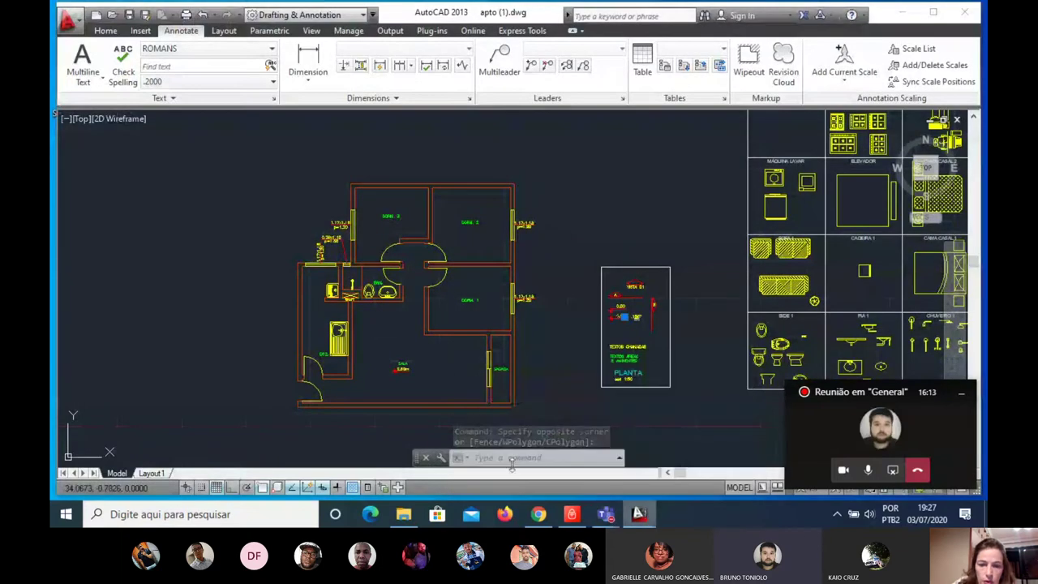
left_click(640, 516)
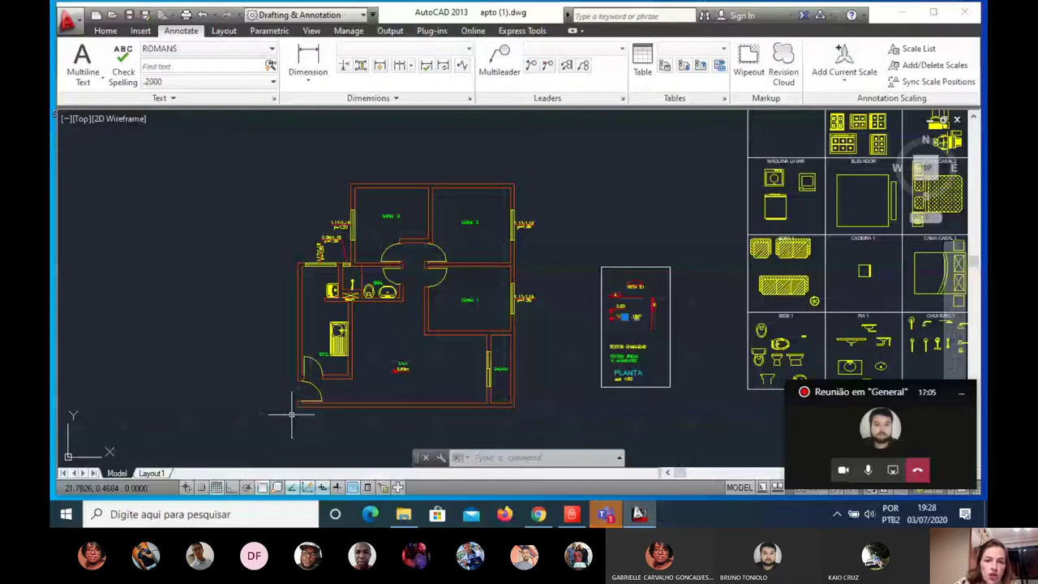
Step: Zoom in and out over the floor plan to inspect the bedrooms
scroll(347, 393, "up", 4)
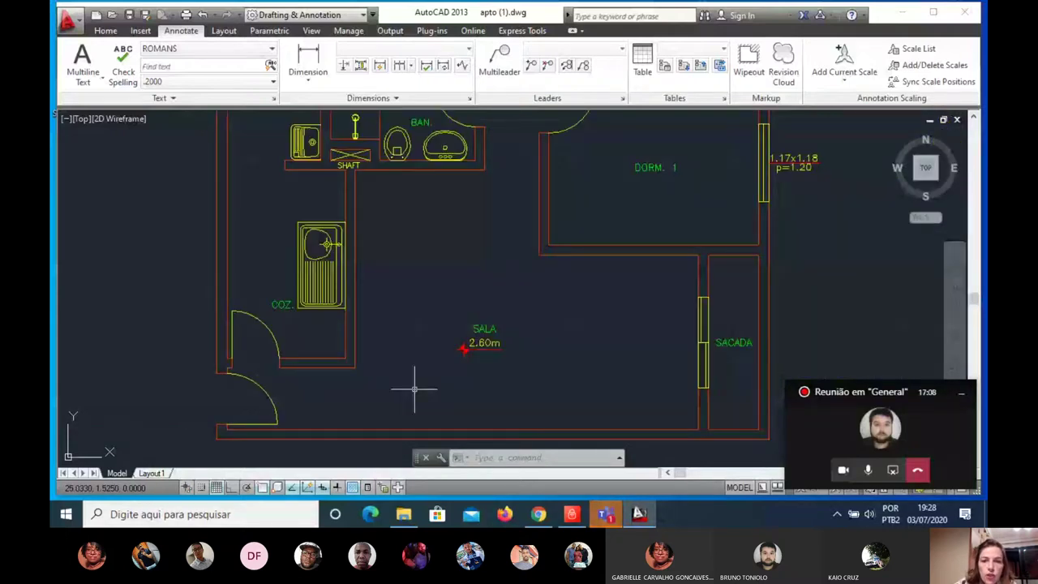
scroll(415, 389, "down", 5)
scroll(492, 242, "up", 2)
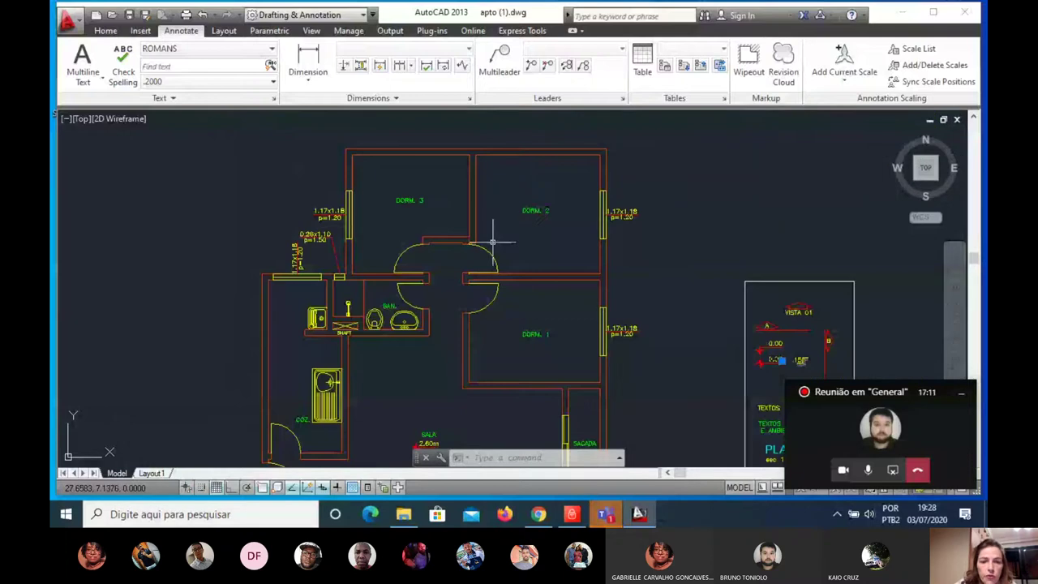
scroll(492, 241, "down", 1)
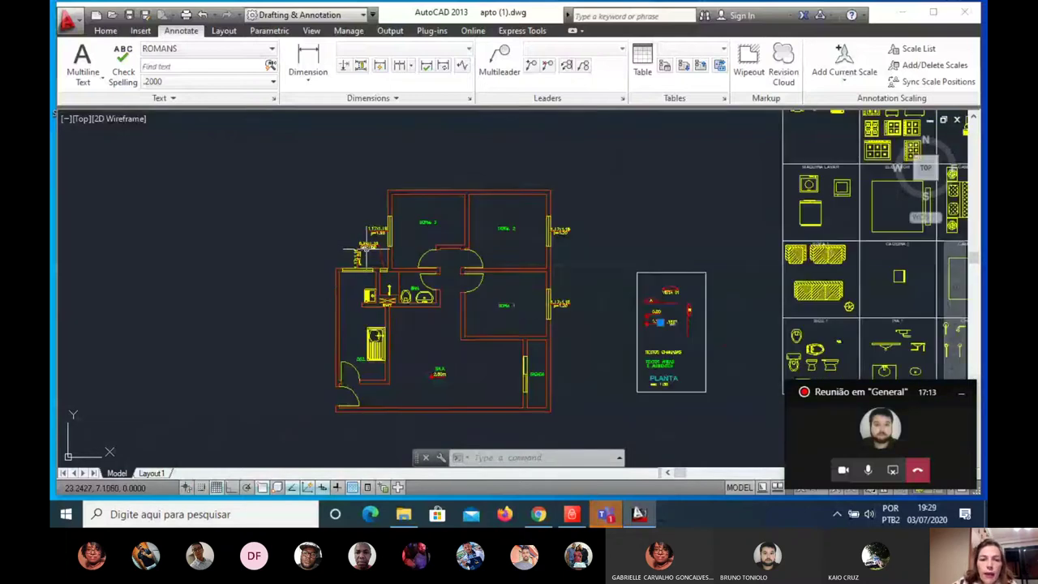
scroll(372, 255, "up", 1)
scroll(372, 270, "up", 1)
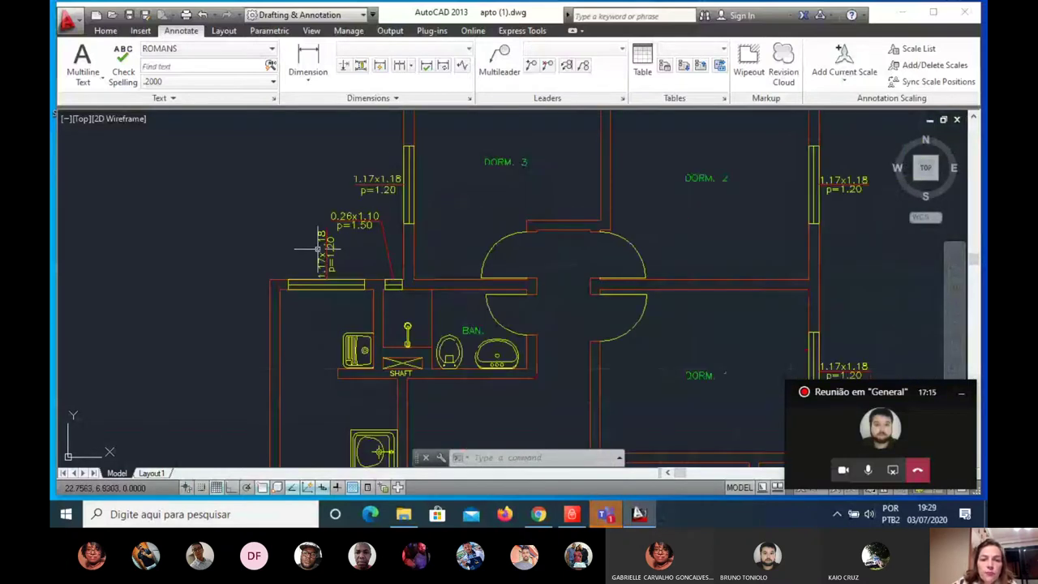
scroll(305, 259, "down", 1)
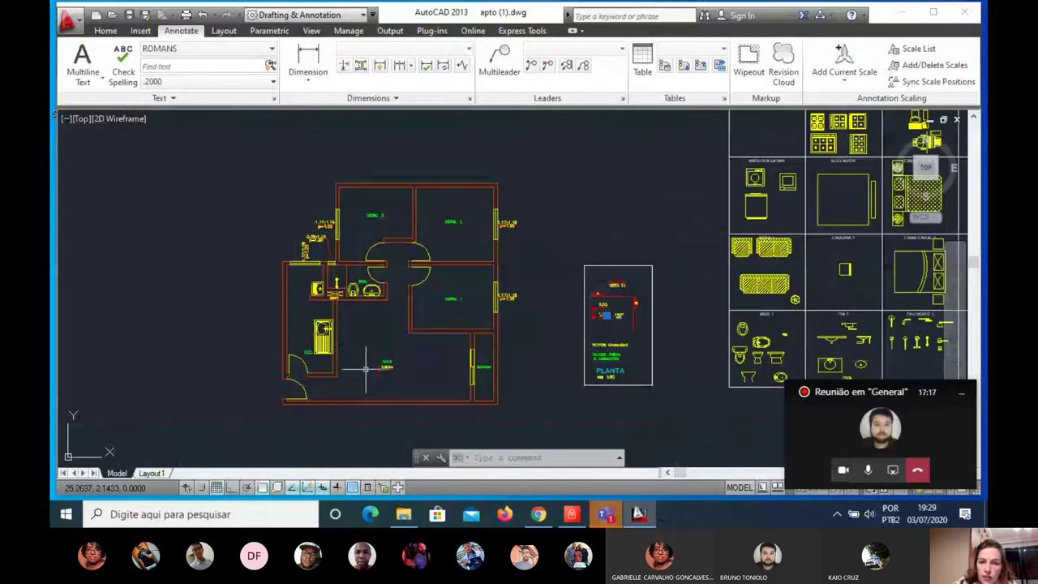
scroll(296, 253, "down", 2)
scroll(382, 365, "up", 2)
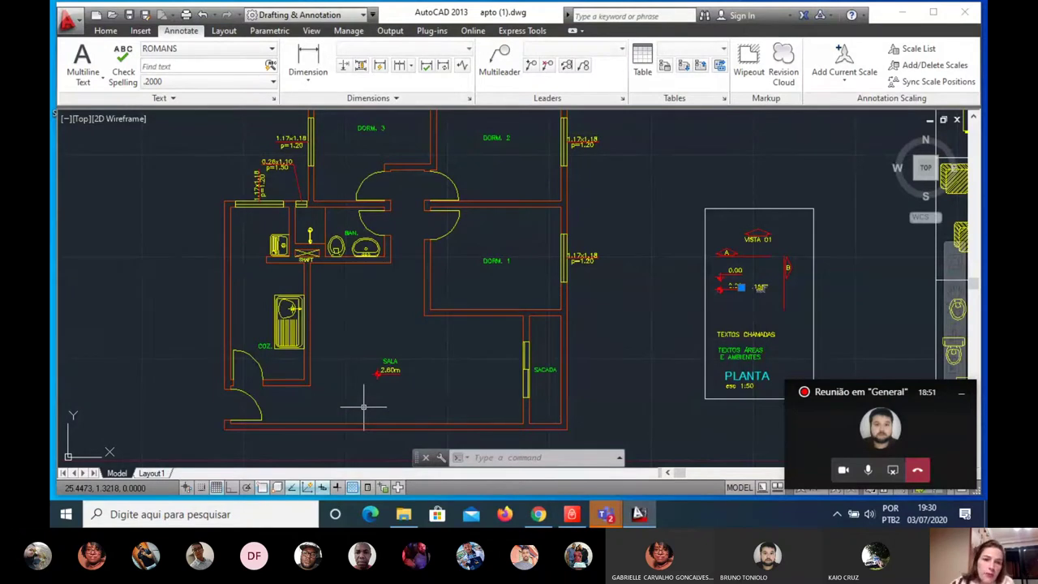
scroll(247, 159, "up", 2)
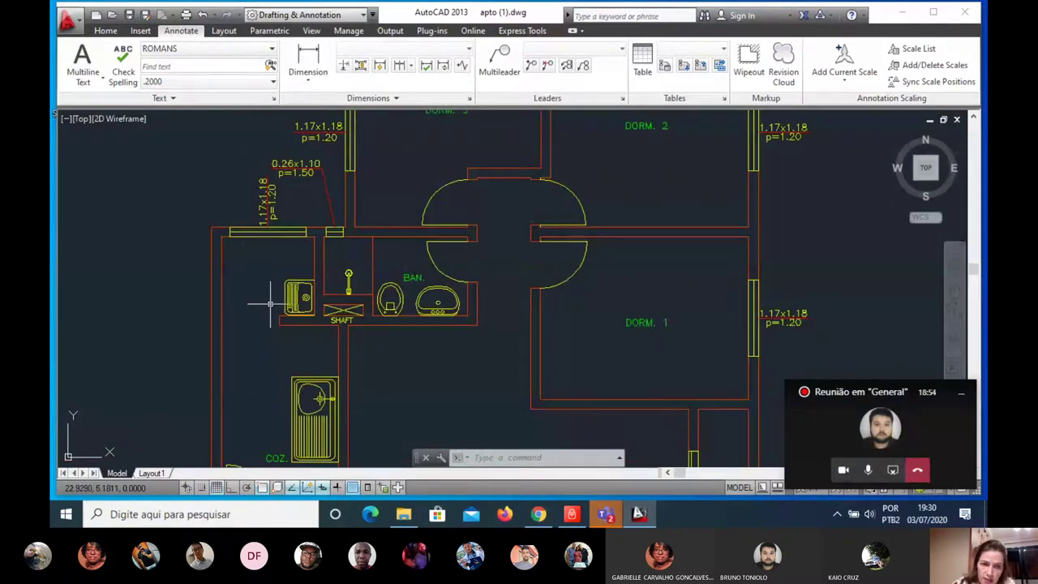
scroll(299, 218, "up", 4)
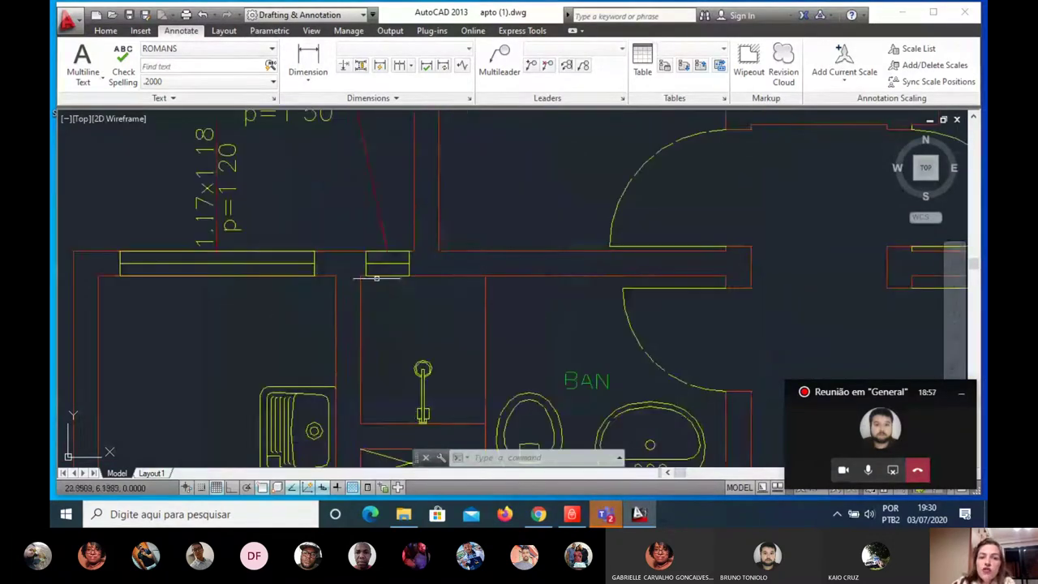
scroll(484, 305, "down", 2)
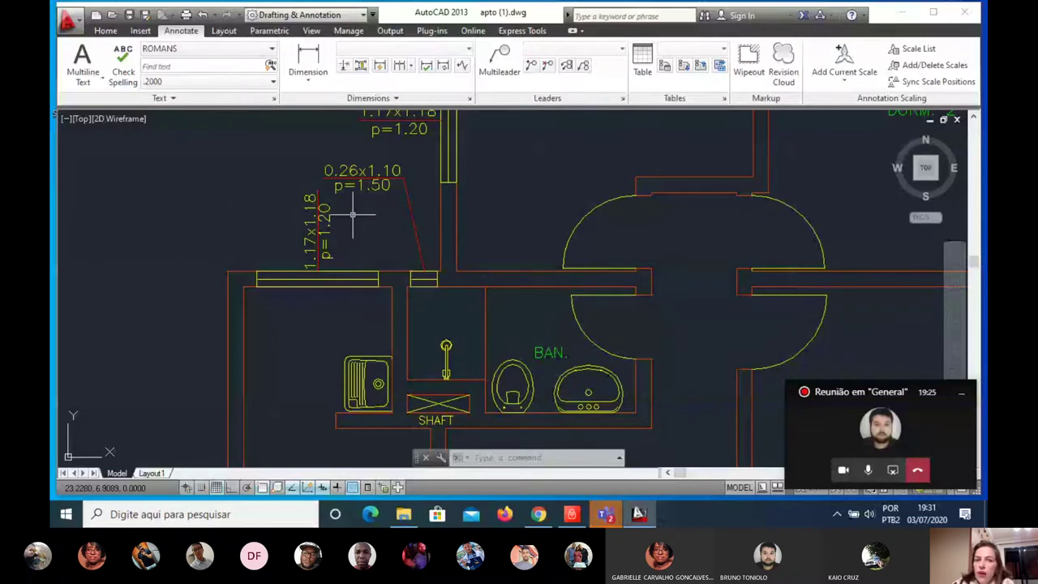
scroll(352, 215, "down", 2)
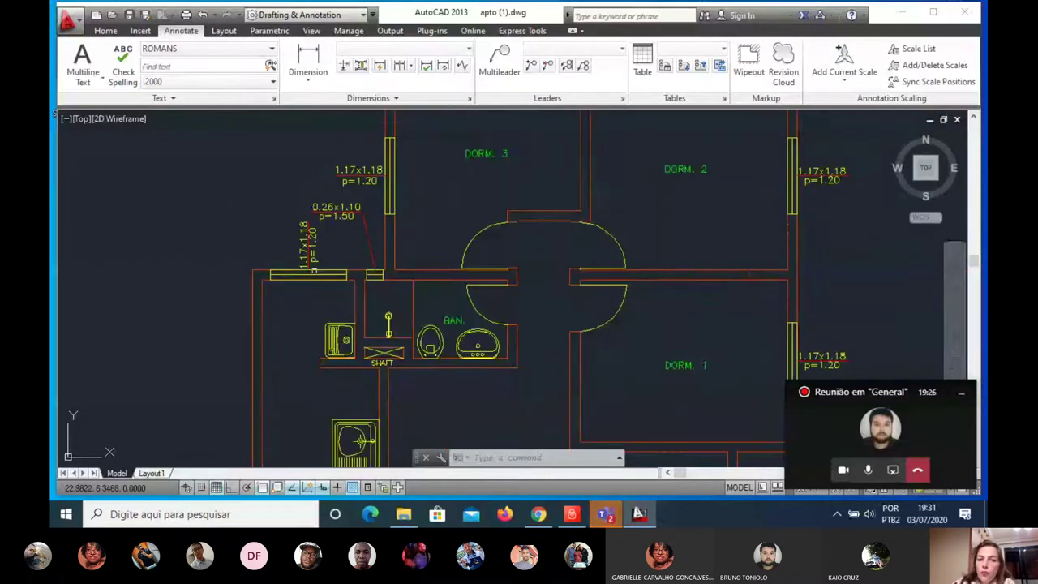
scroll(317, 260, "up", 2)
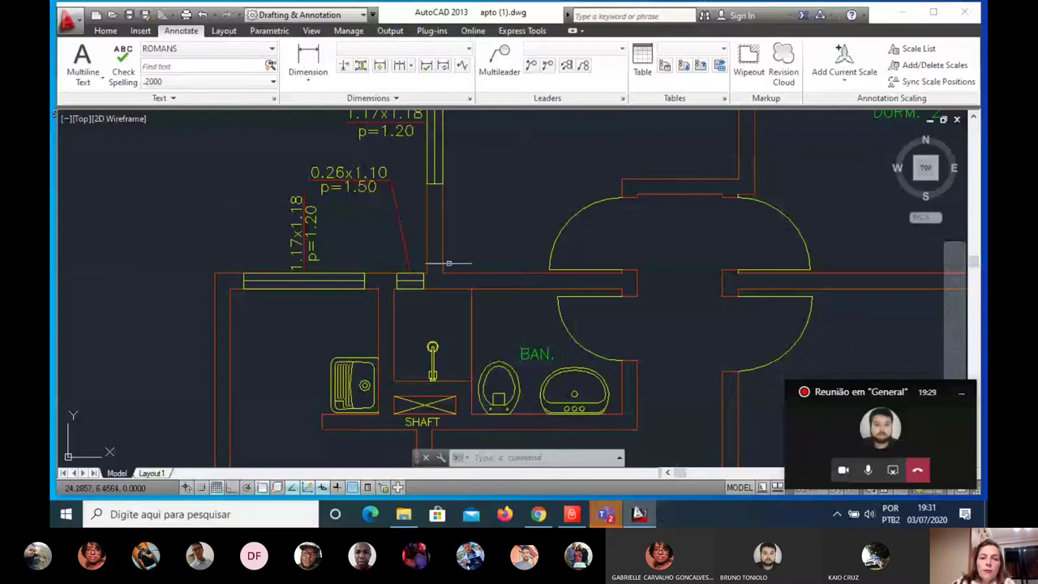
scroll(311, 168, "up", 2)
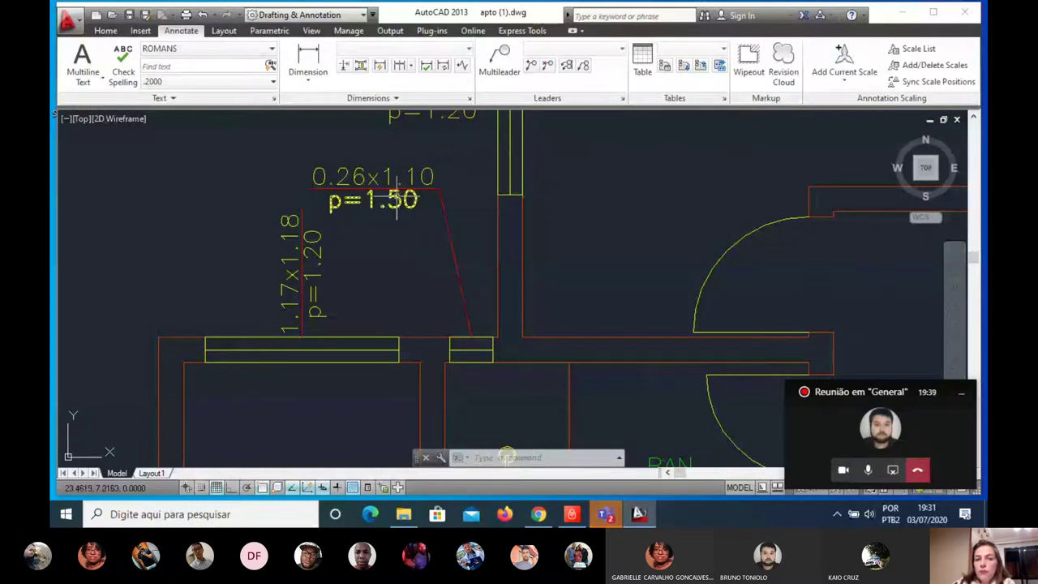
scroll(333, 228, "down", 2)
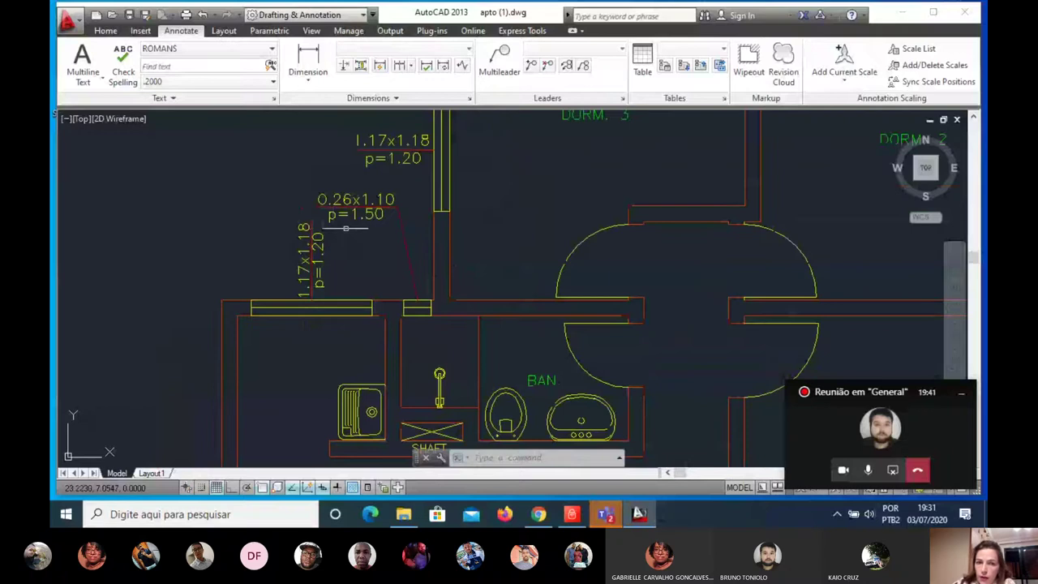
scroll(381, 213, "down", 2)
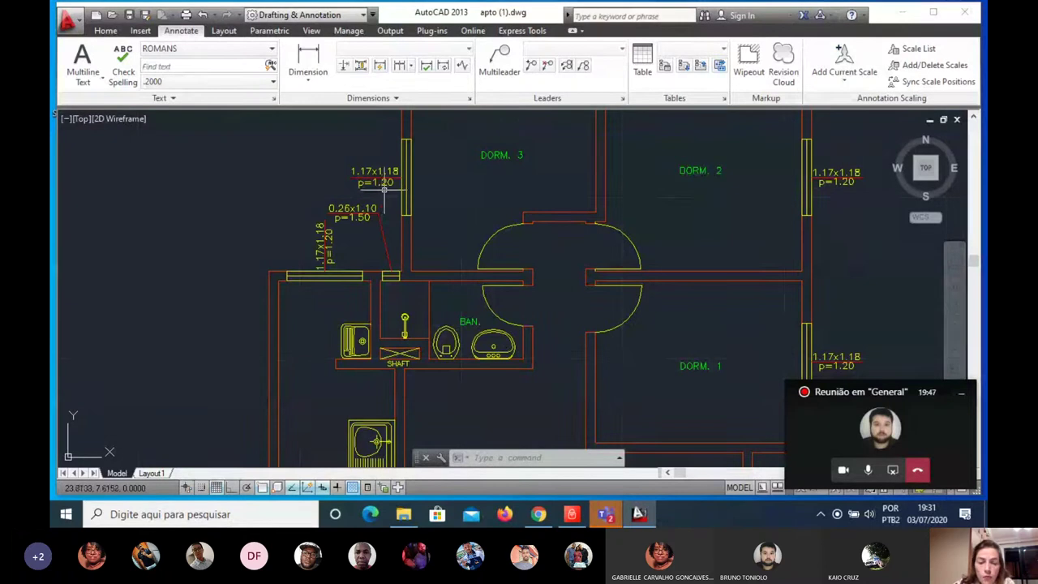
scroll(385, 190, "down", 1)
scroll(365, 256, "down", 2)
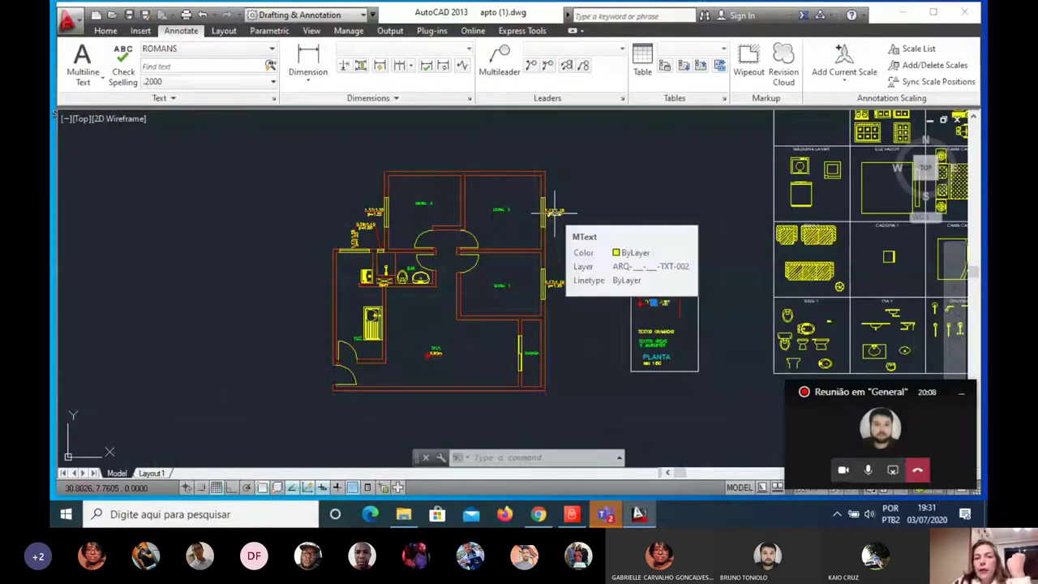
mouse_move(554, 212)
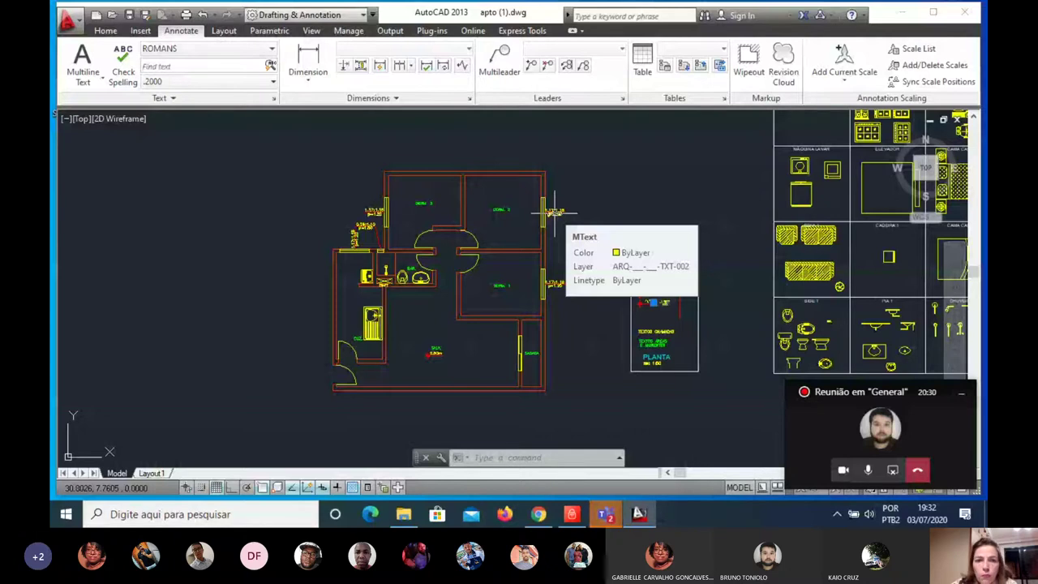
scroll(347, 158, "up", 3)
scroll(330, 158, "down", 1)
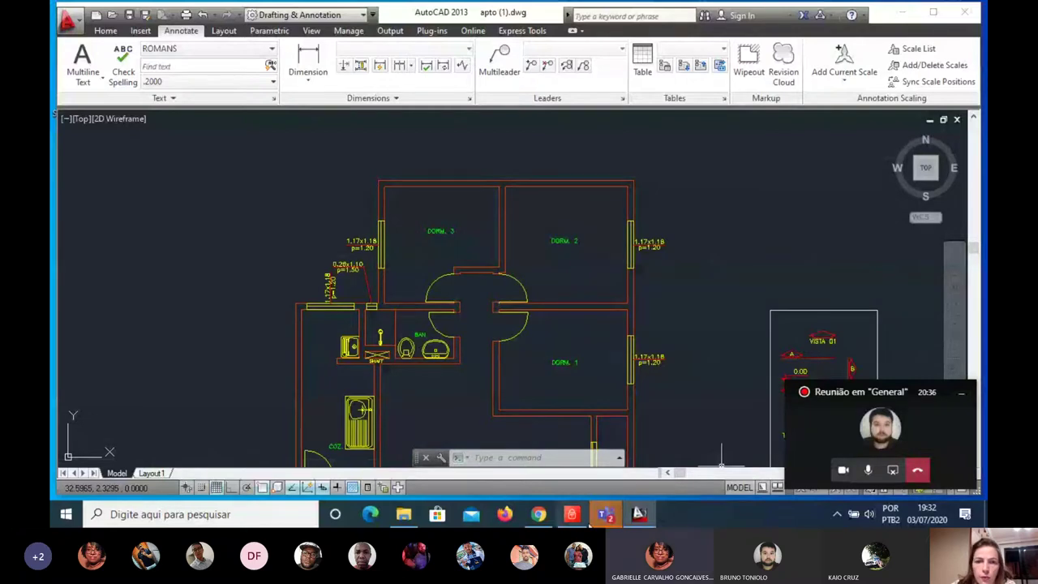
scroll(431, 219, "down", 2)
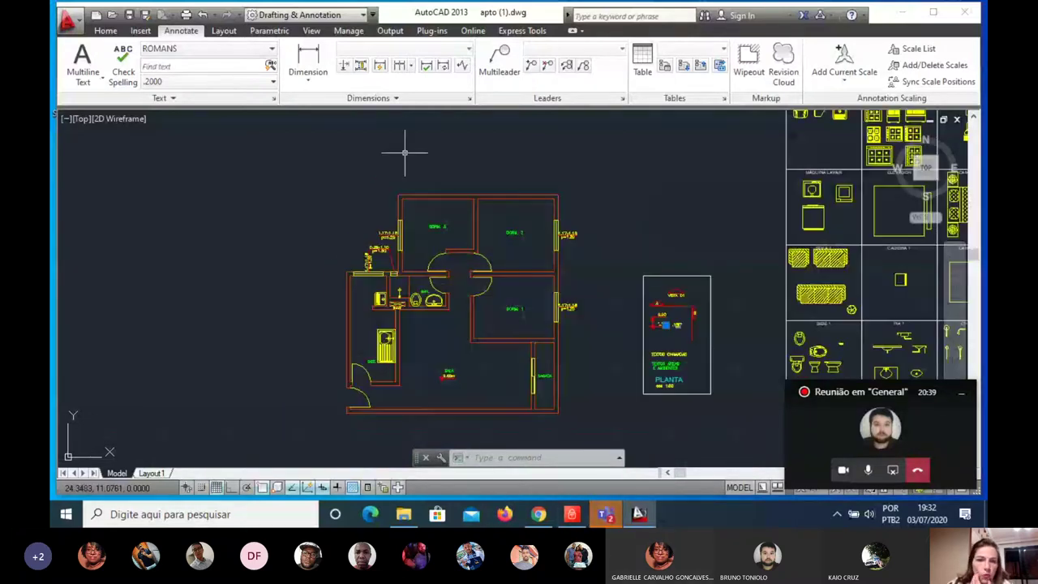
scroll(417, 170, "up", 4)
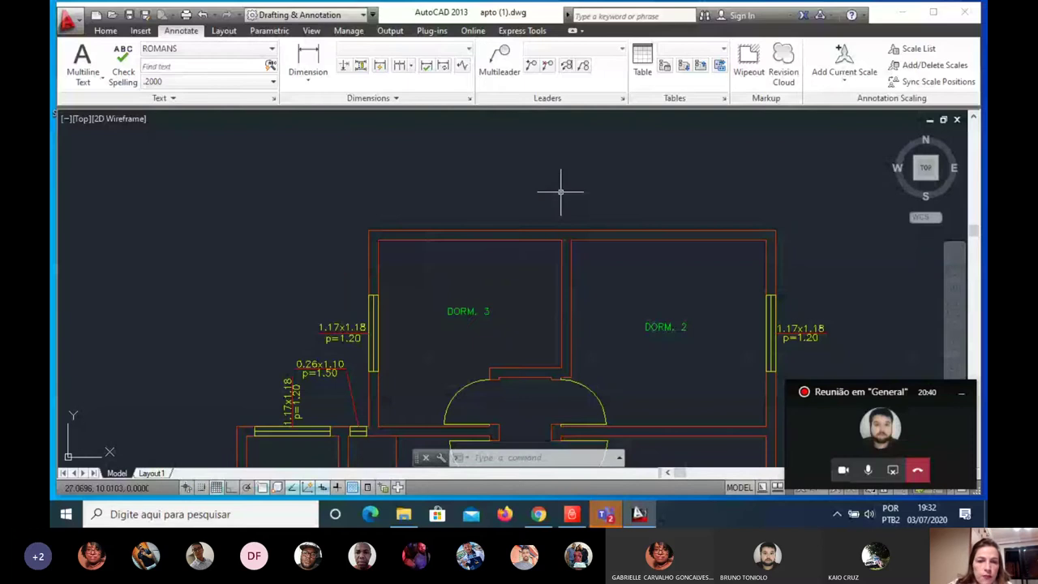
scroll(462, 205, "down", 2)
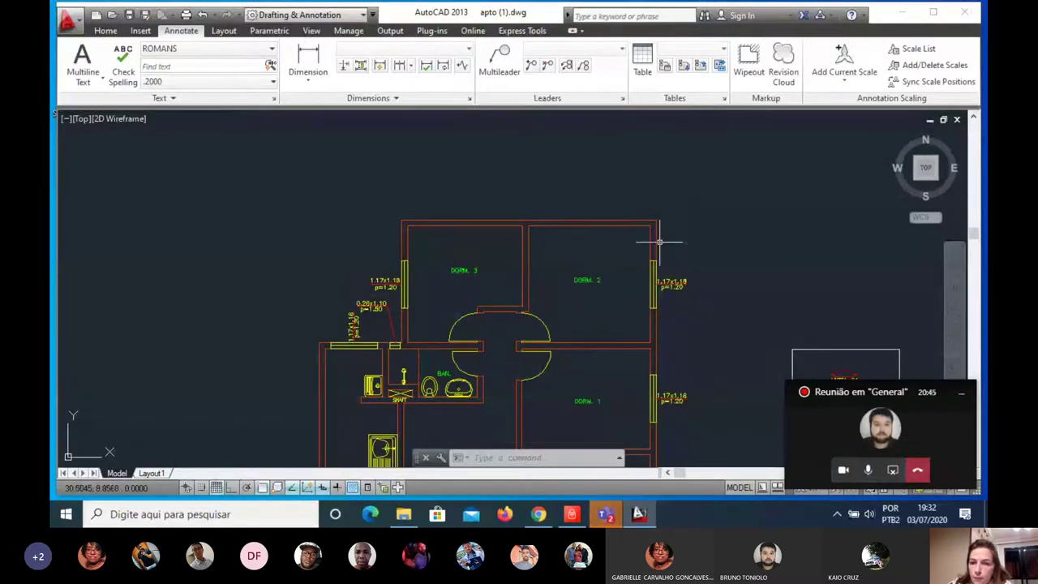
scroll(656, 239, "up", 2)
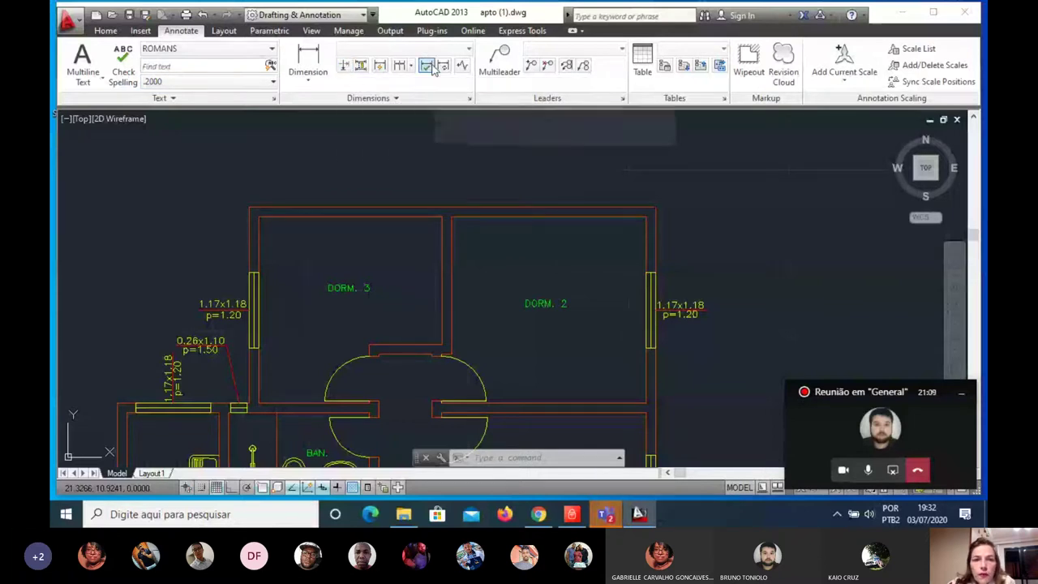
Step: Start a linear dimension, then close the Dimension Style Manager with 1-50a current
left_click(319, 80)
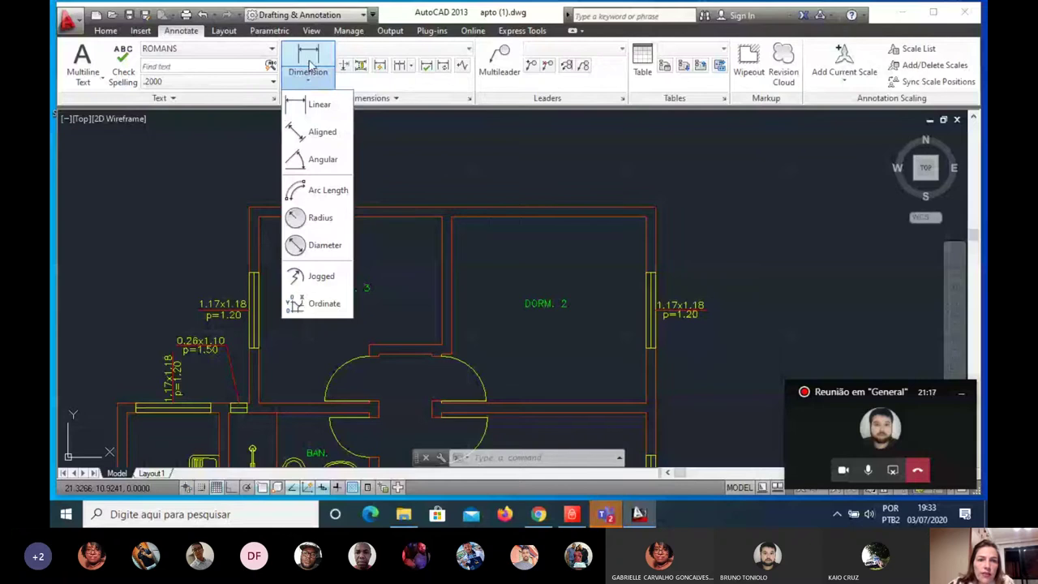
left_click(308, 65)
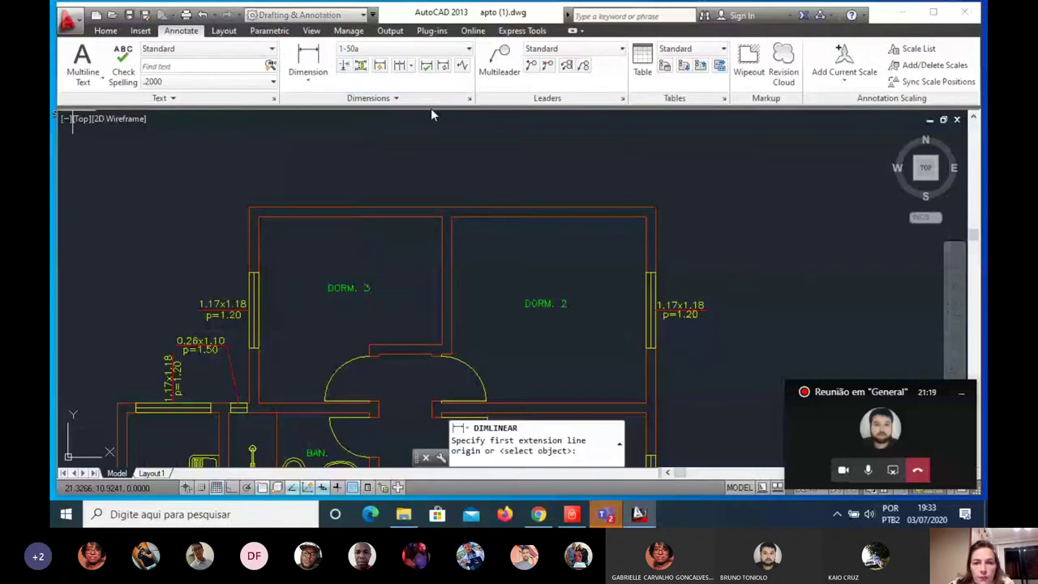
left_click(470, 98)
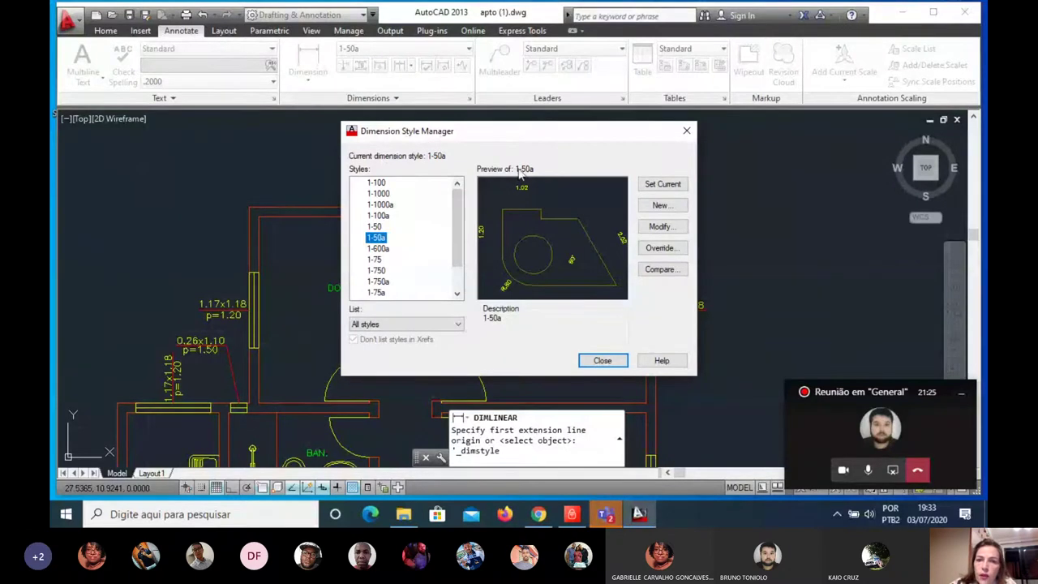
left_click(689, 131)
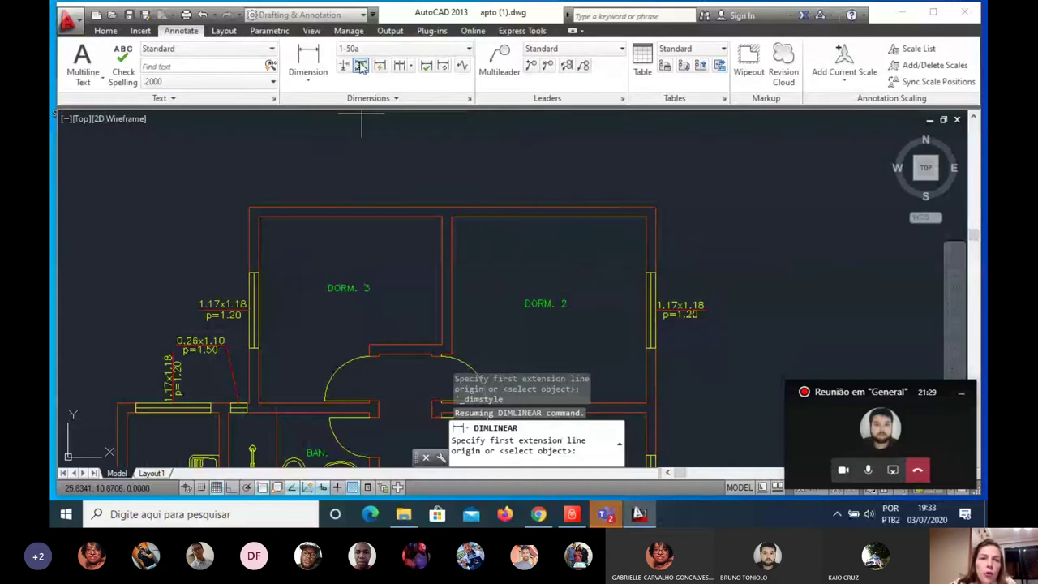
left_click(403, 49)
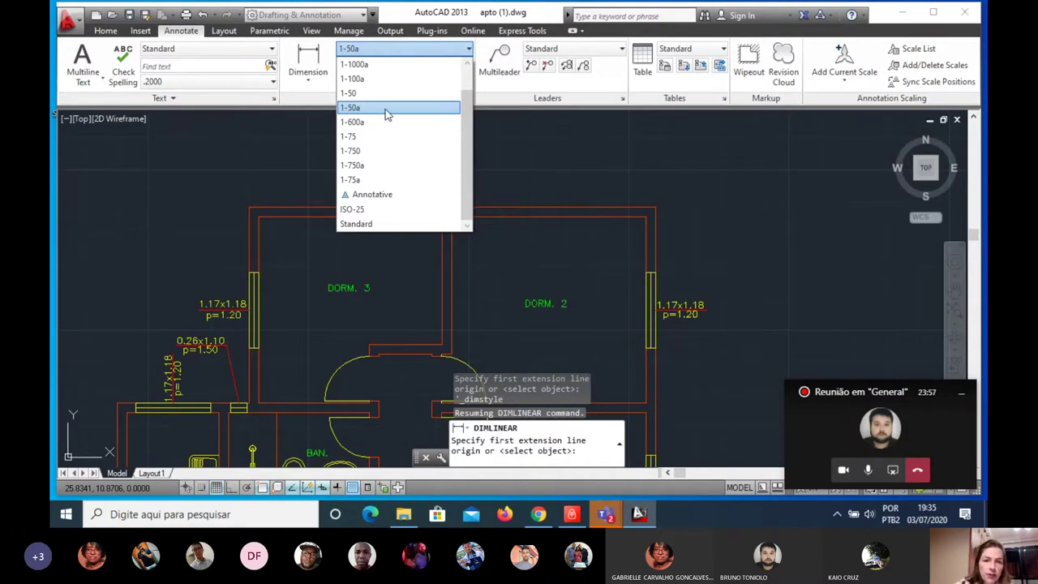
Step: Choose 1-50a in the Dimension Style dropdown and zoom toward DORM. 3's top-left corner
left_click(364, 111)
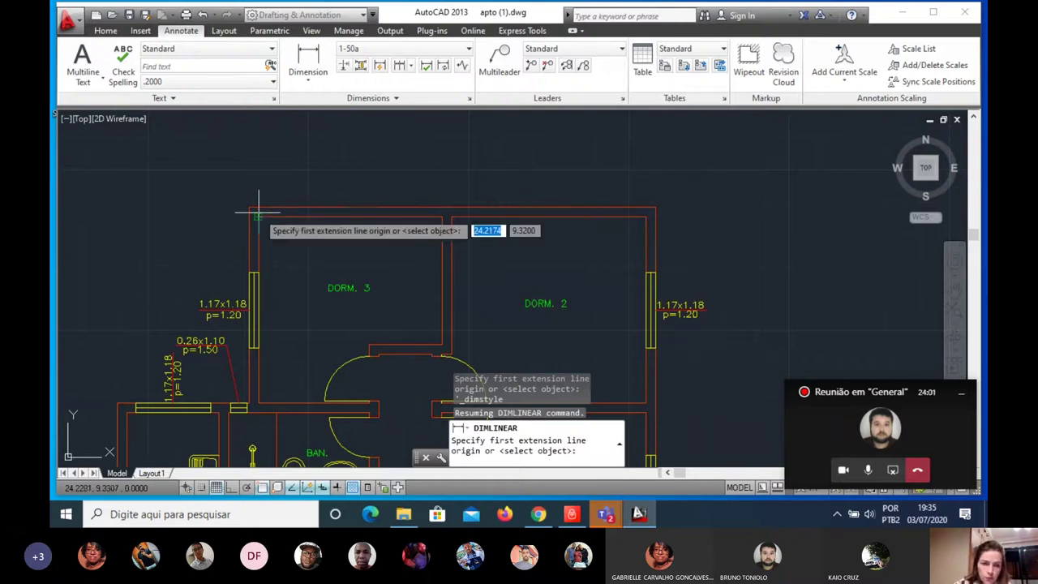
scroll(257, 216, "up", 2)
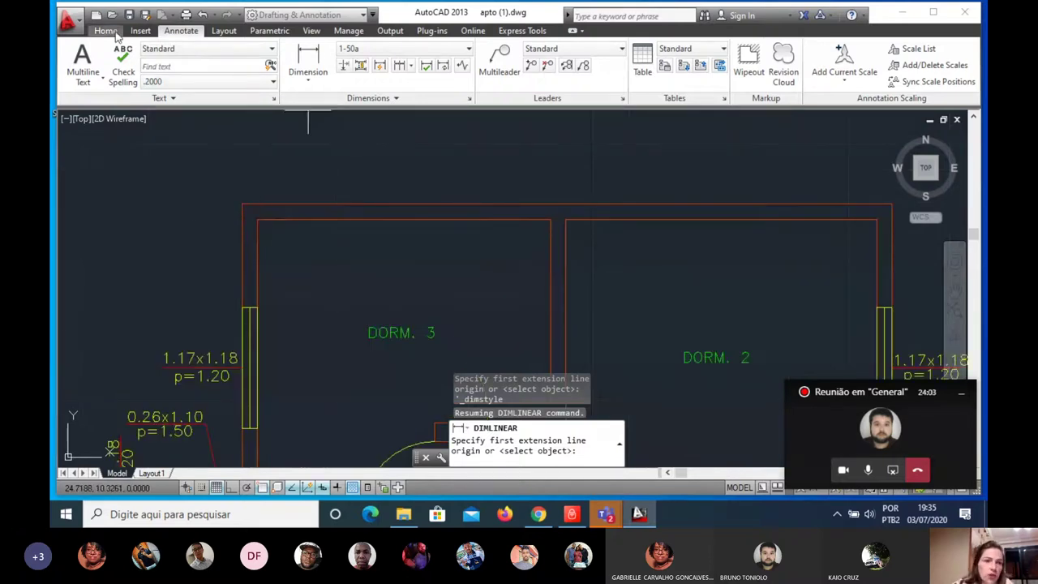
Step: Keep the ARQ CTA layer current and pick DORM. 3's top-left inner corner as the first point
left_click(110, 32)
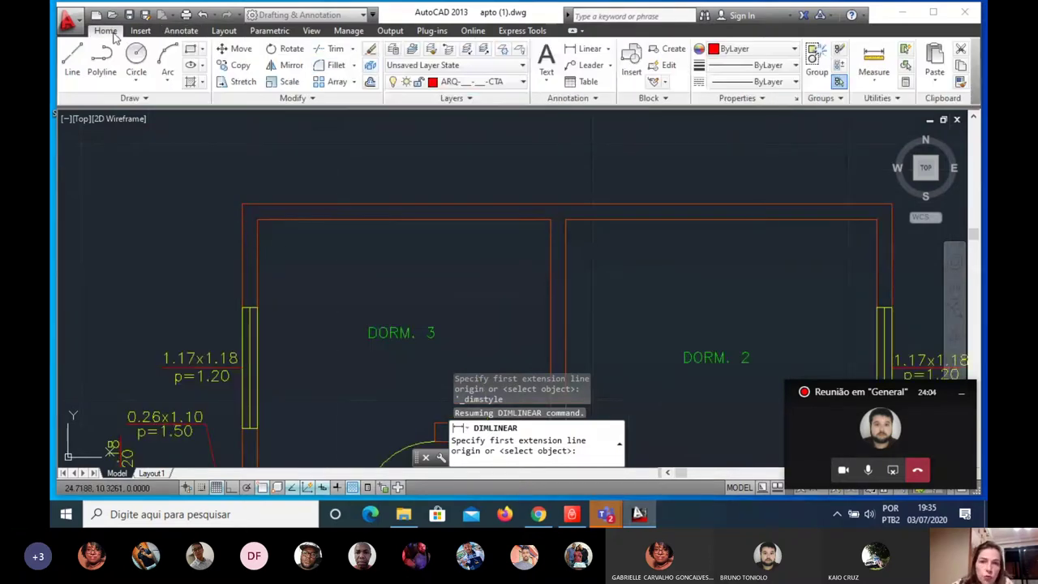
left_click(462, 82)
scroll(529, 146, "up", 2)
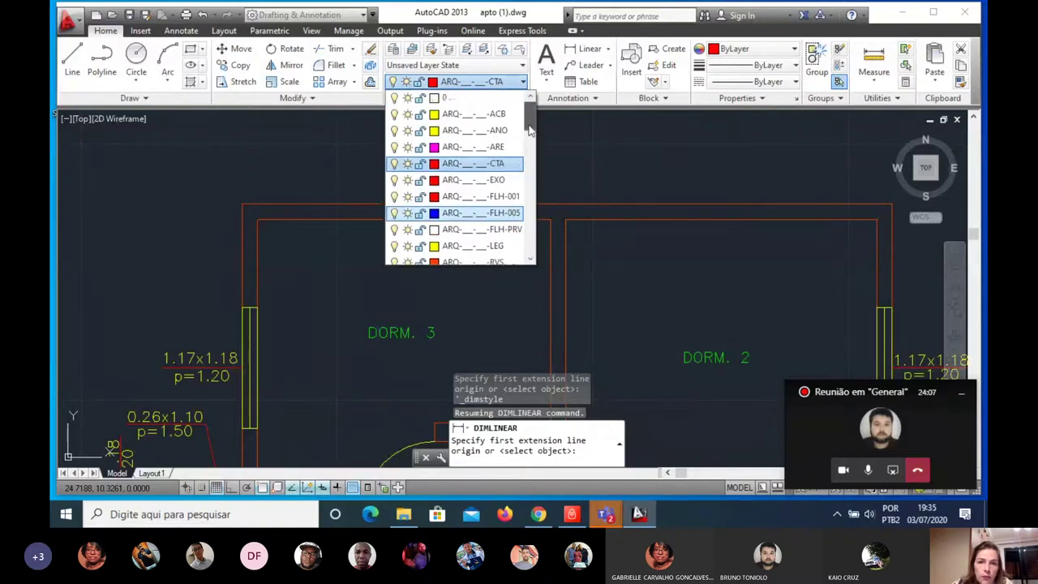
left_click_drag(529, 125, 525, 258)
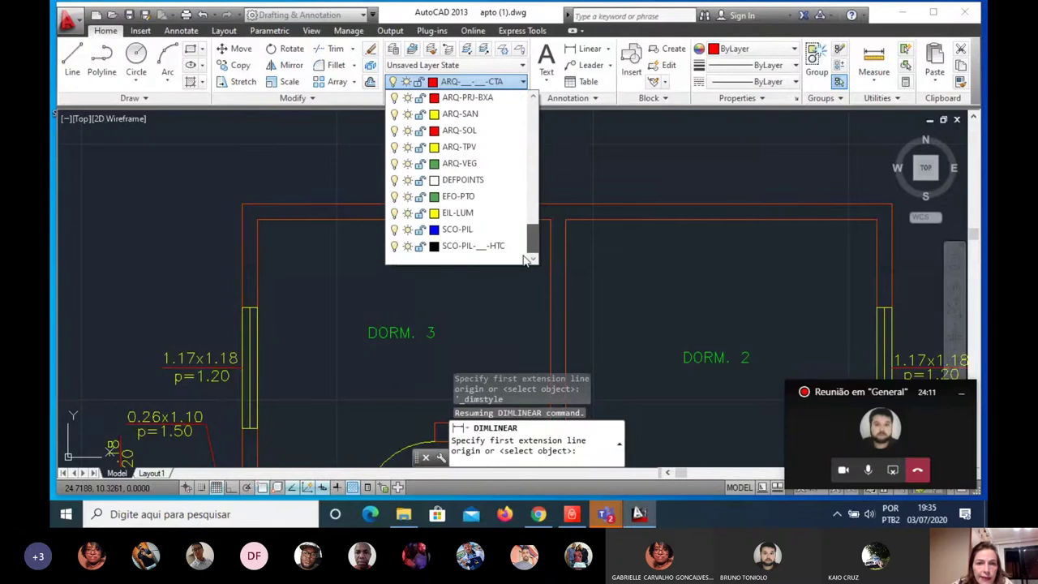
scroll(527, 252, "up", 1)
scroll(529, 235, "up", 3)
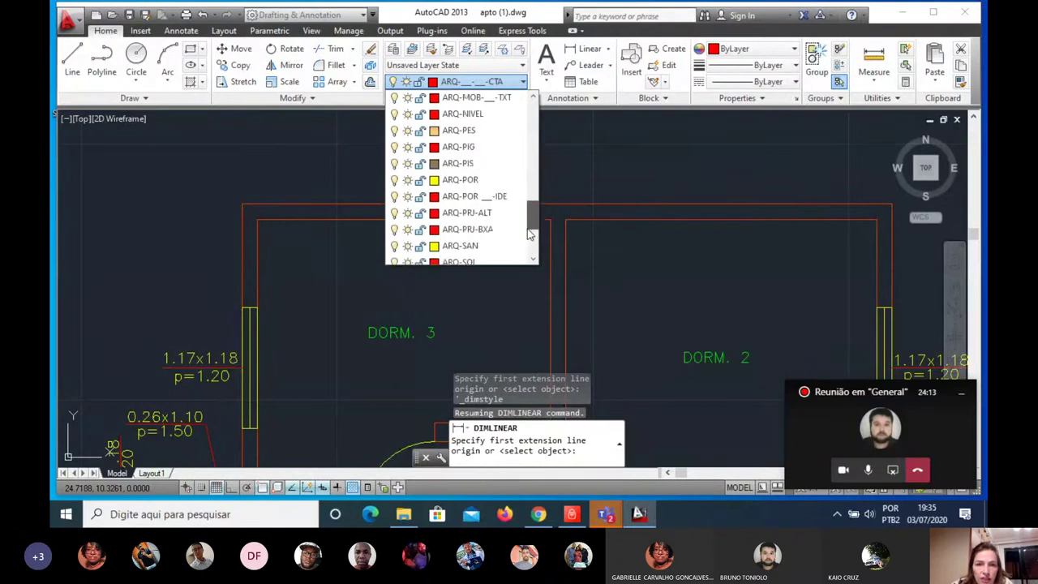
left_click_drag(528, 235, 532, 174)
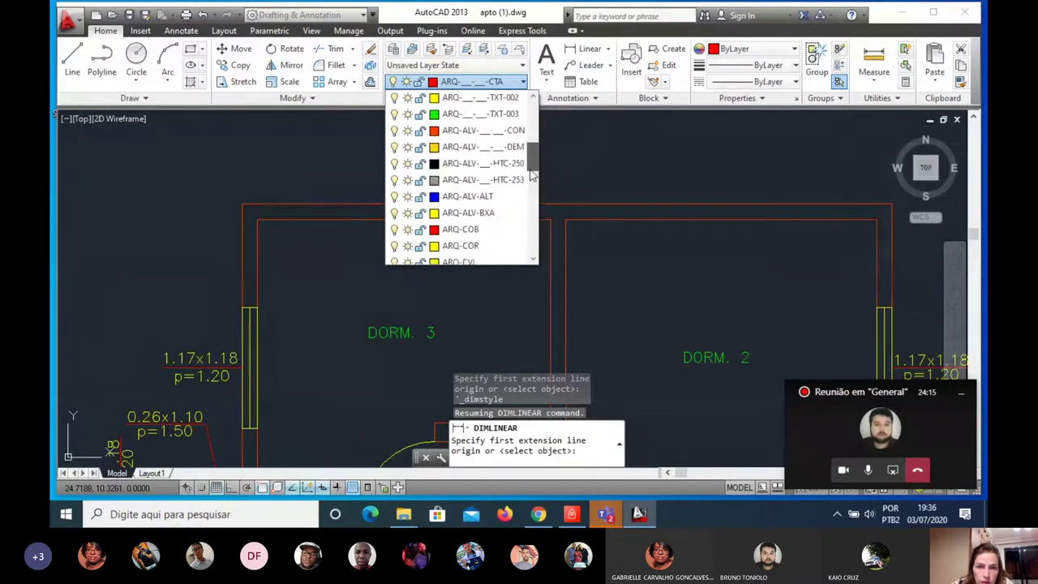
left_click_drag(532, 174, 532, 120)
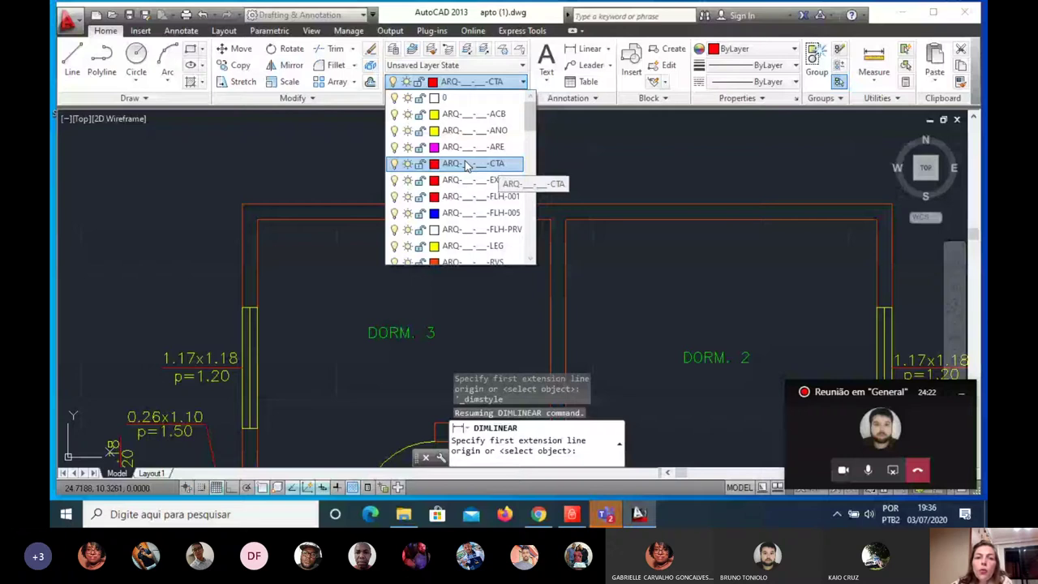
left_click(466, 166)
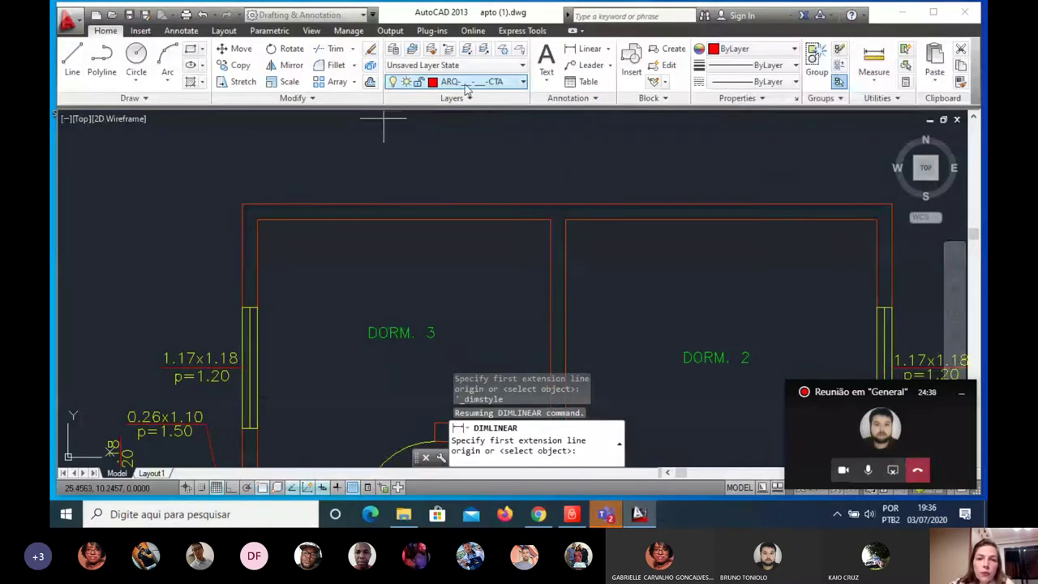
left_click(253, 209)
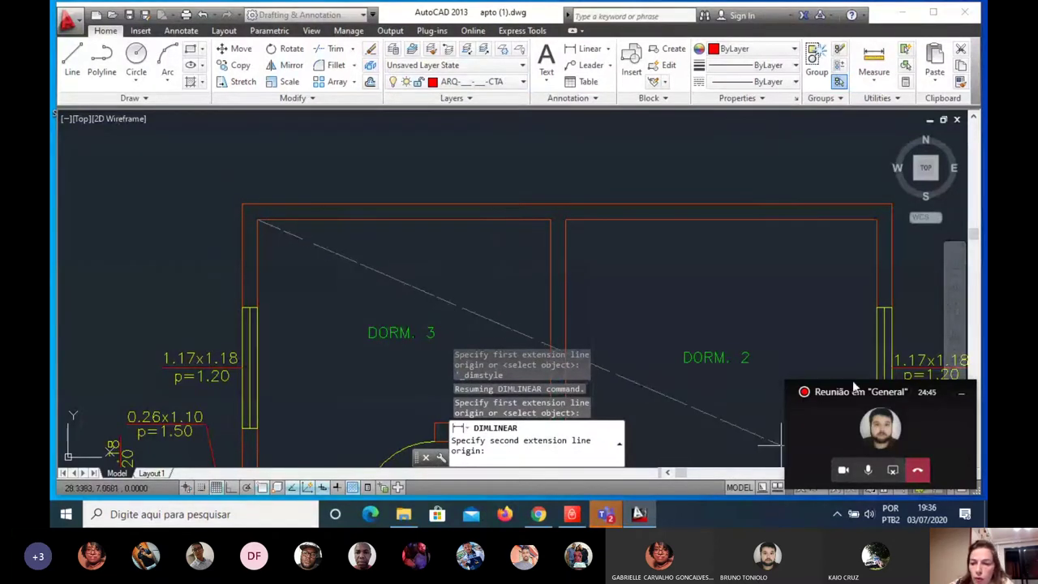
Step: Finish the 2.86 dimension at DORM. 3's top-right corner and place it above the room
left_click_drag(857, 391, 852, 352)
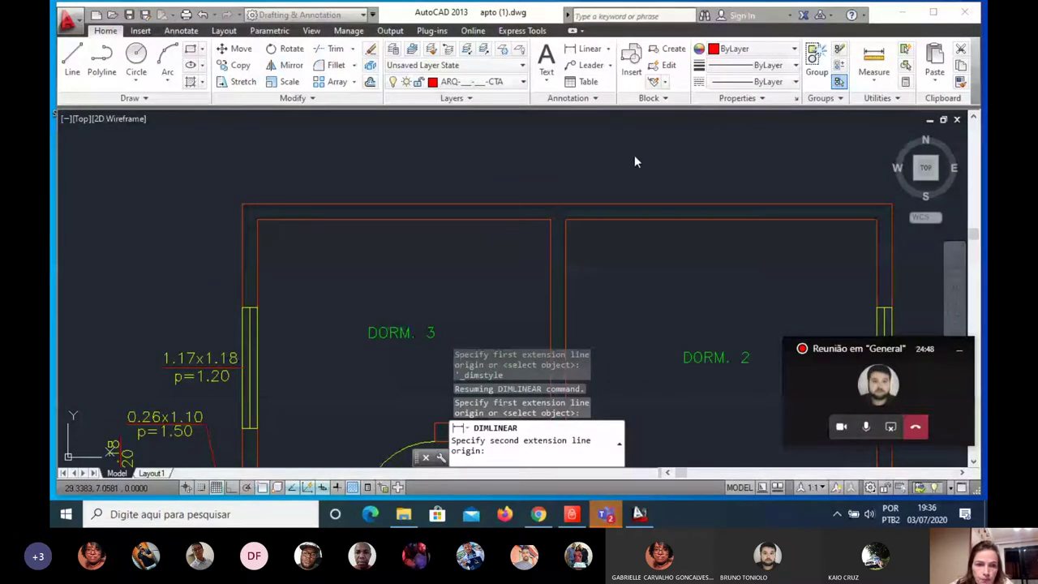
scroll(258, 217, "up", 2)
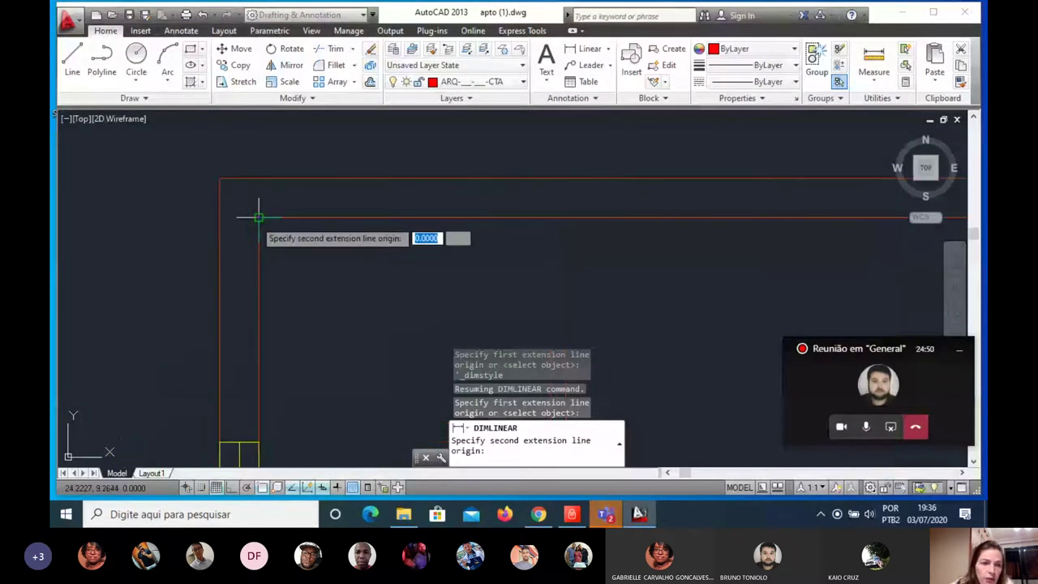
scroll(259, 216, "up", 1)
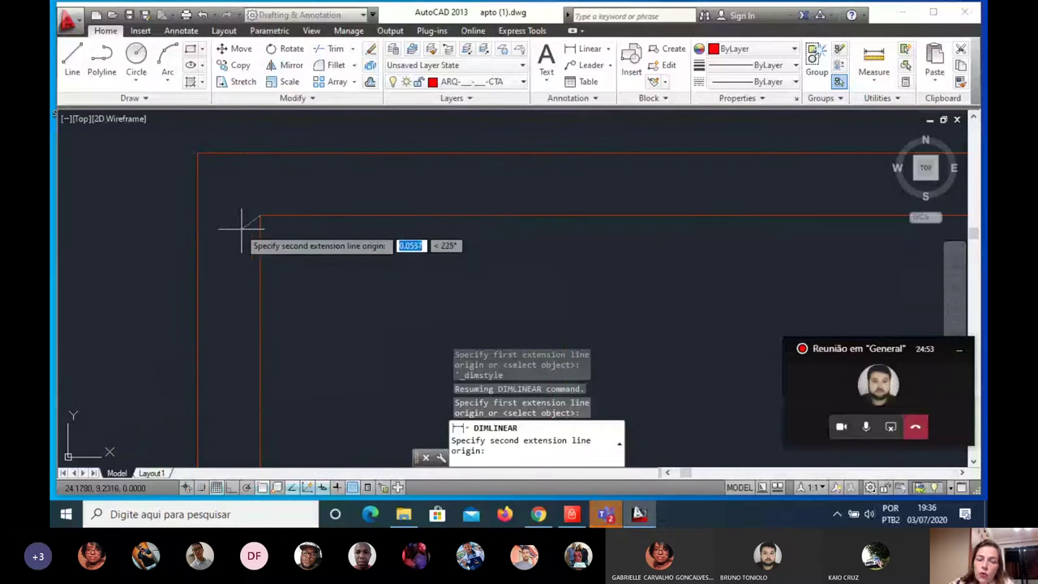
scroll(243, 219, "down", 2)
scroll(240, 217, "up", 2)
scroll(240, 217, "up", 3)
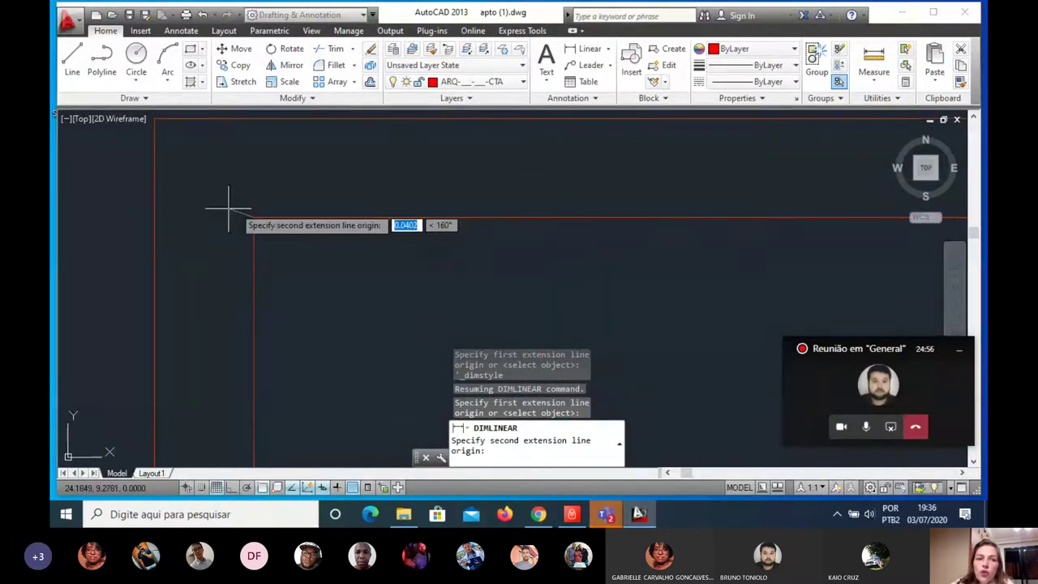
scroll(195, 227, "down", 2)
scroll(186, 231, "down", 2)
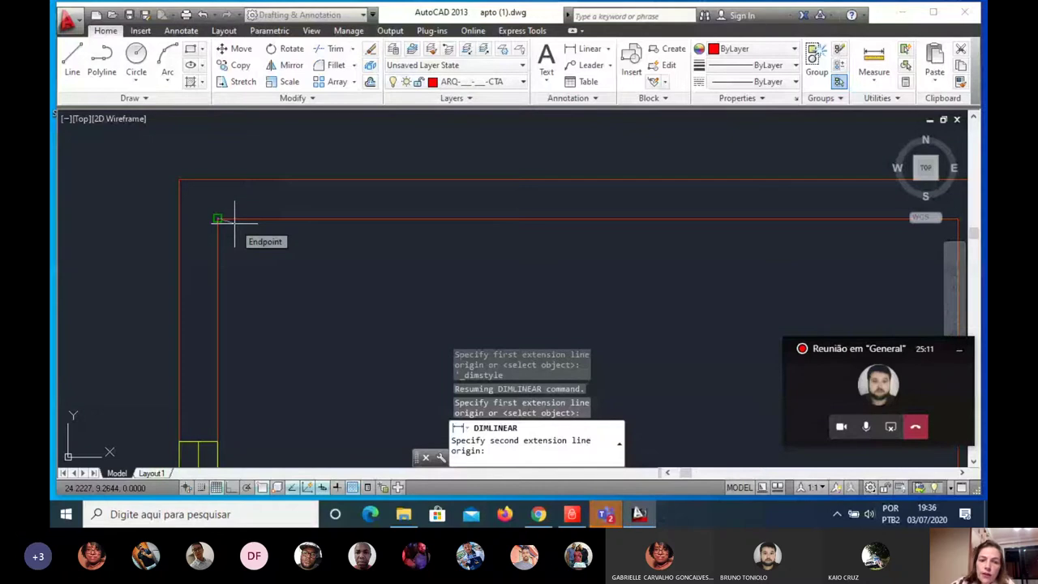
scroll(234, 219, "down", 4)
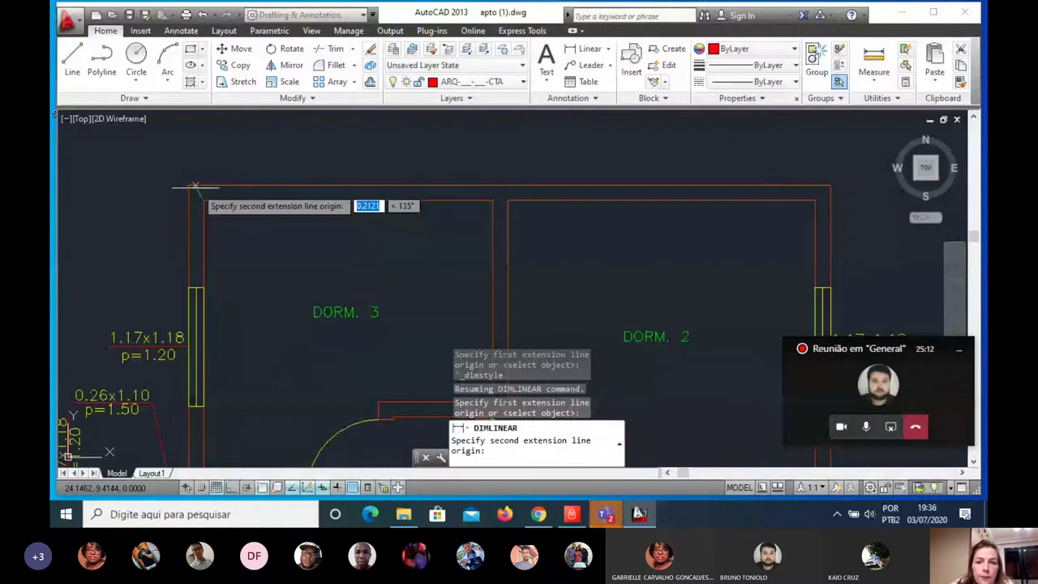
left_click(492, 200)
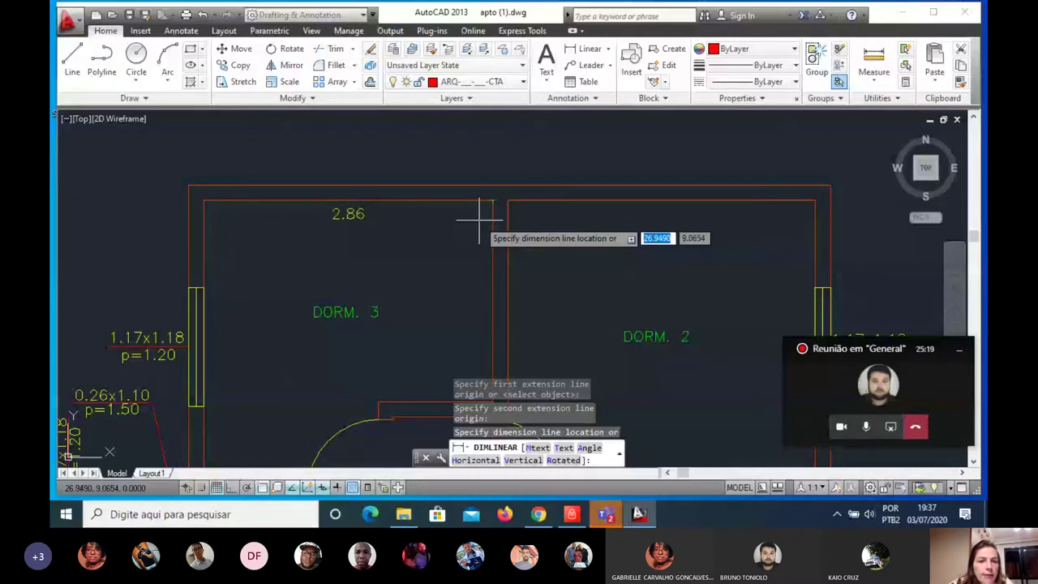
left_click(478, 218)
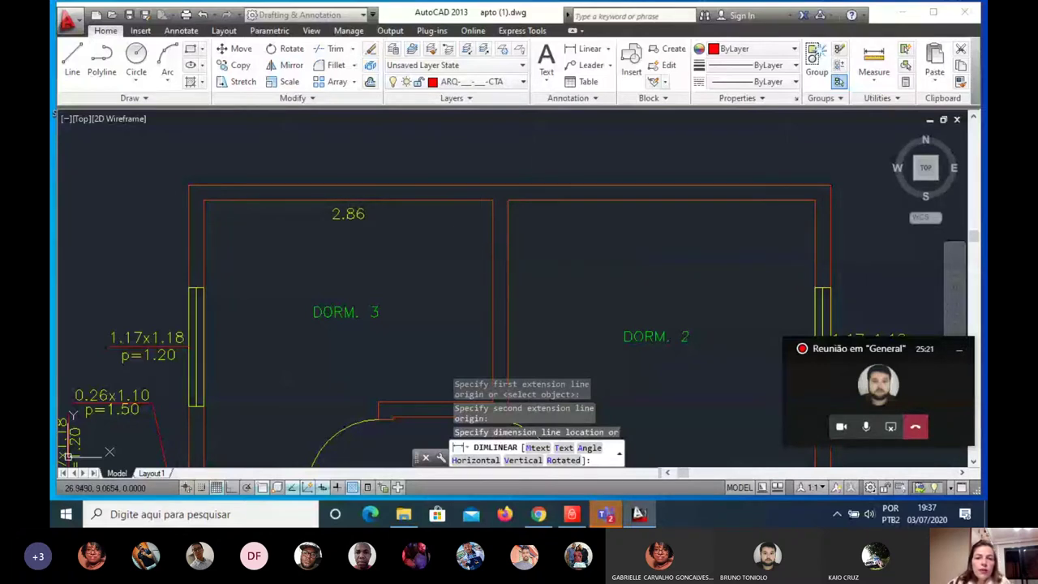
left_click(359, 212)
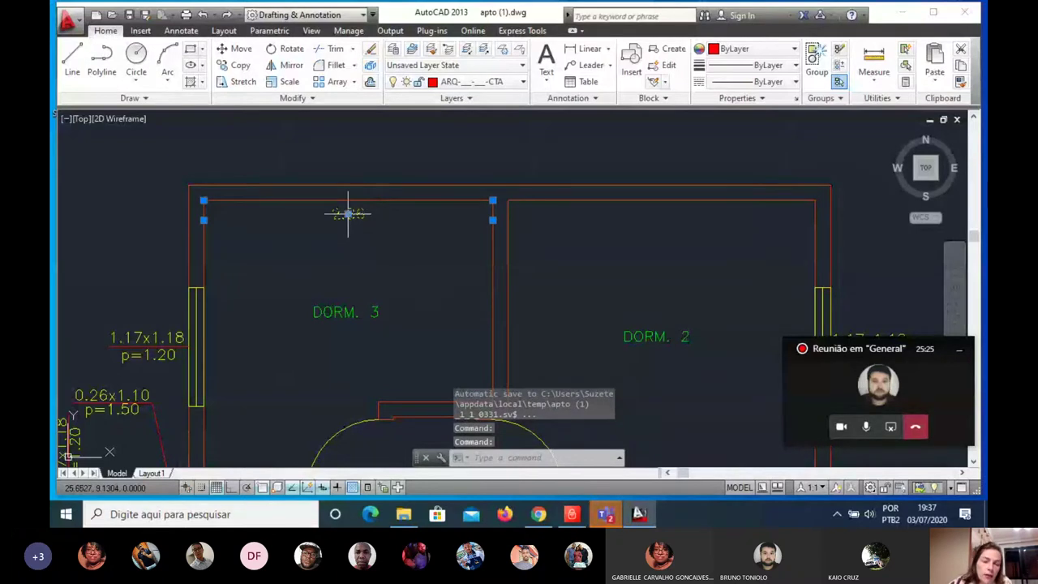
Step: Slide the 2.86 text toward the right wall and regenerate the display
left_click(348, 213)
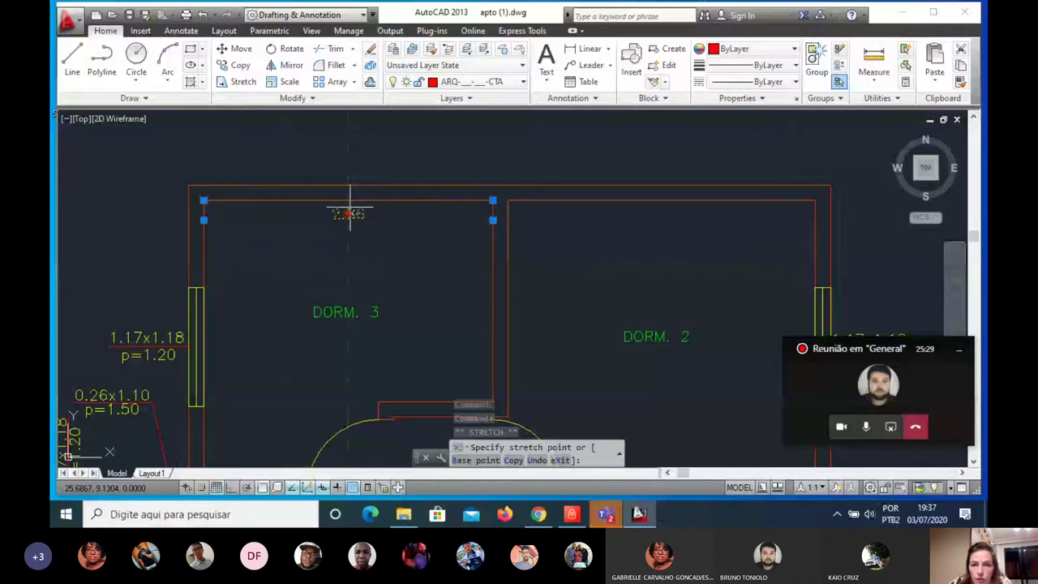
left_click(463, 213)
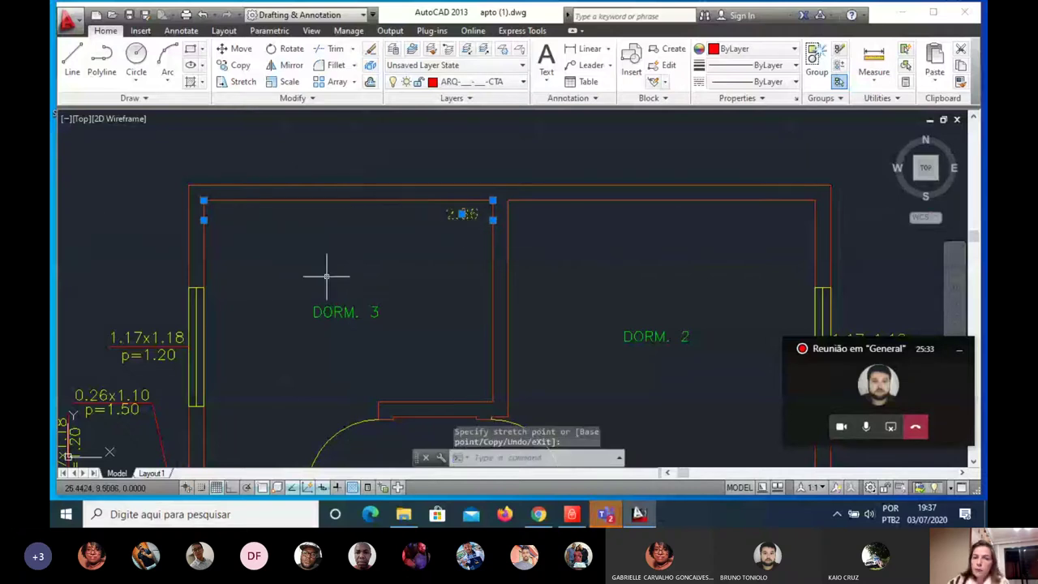
left_click(325, 254)
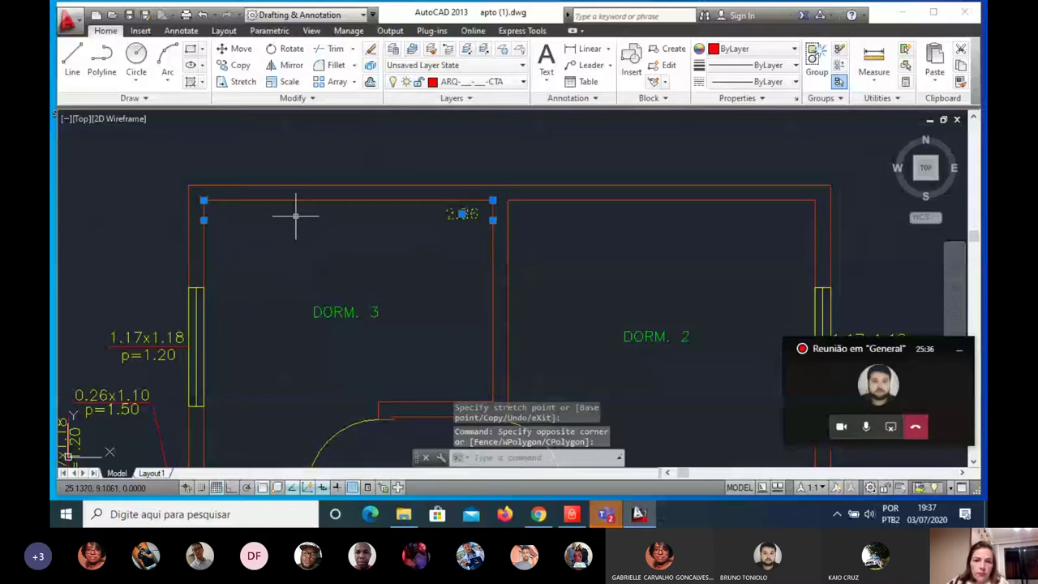
scroll(440, 271, "up", 2)
scroll(407, 272, "down", 2)
type("R")
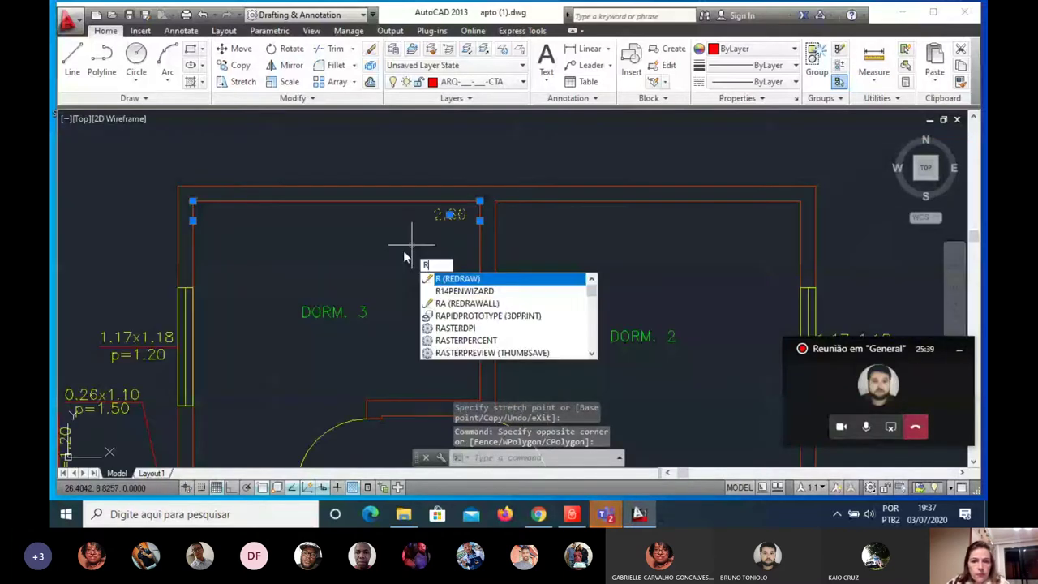
key("Return")
scroll(442, 280, "down", 2)
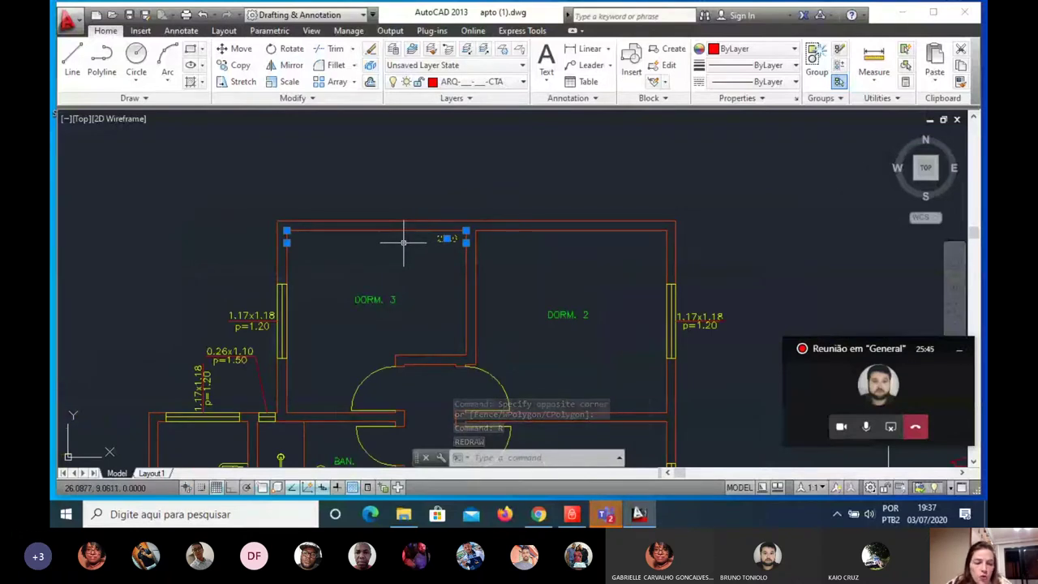
scroll(427, 238, "up", 5)
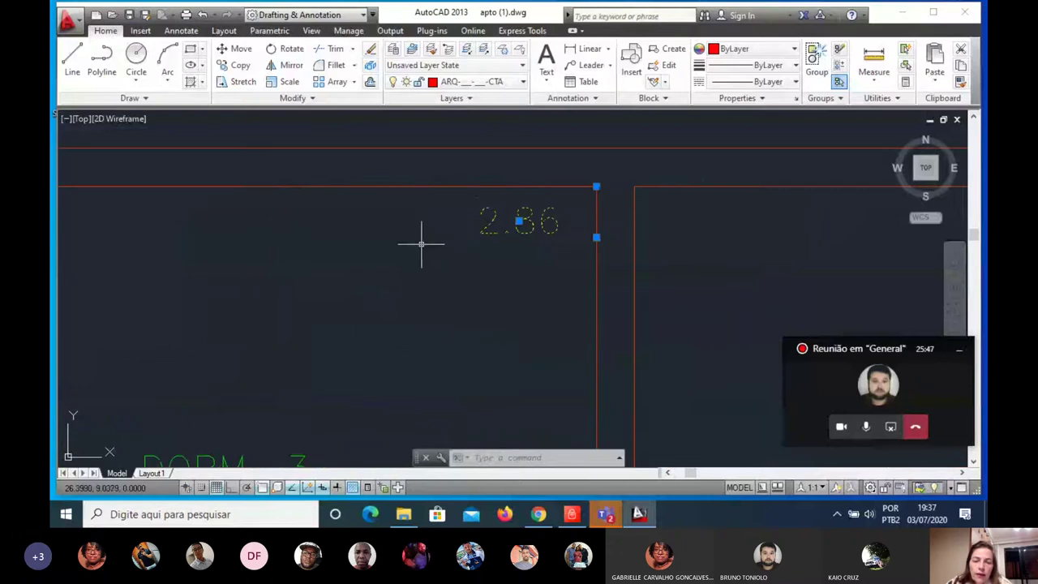
scroll(435, 248, "down", 2)
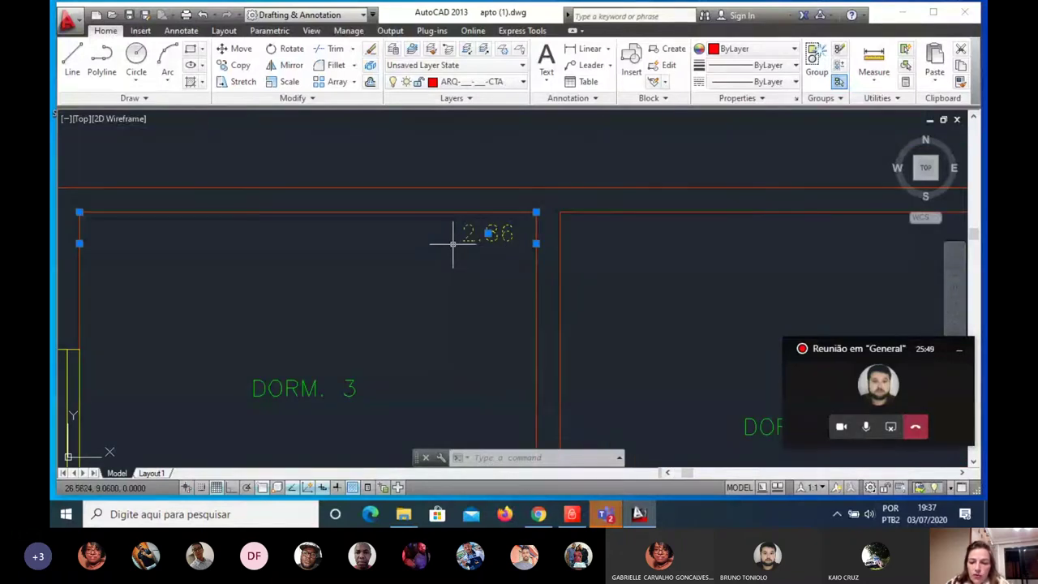
Step: Pan back over DORM. 3 and move the 2.86 text to the dimension line's left end
type("p")
key("Return")
left_click_drag(487, 262, 339, 258)
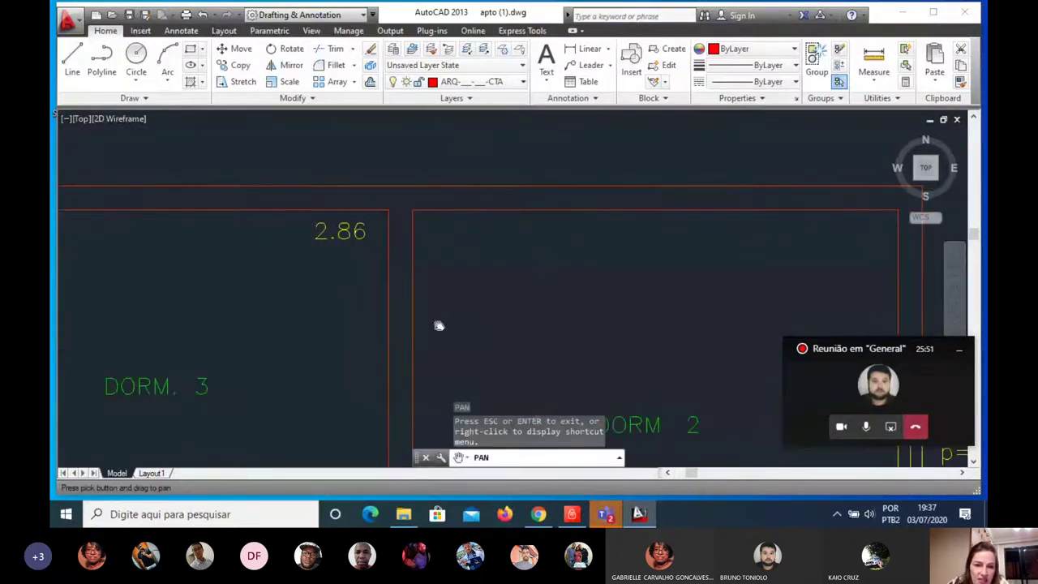
mouse_move(438, 324)
left_mouse_down()
mouse_move(566, 305)
mouse_move(611, 315)
mouse_move(285, 327)
left_mouse_up()
scroll(570, 301, "down", 3)
scroll(566, 308, "up", 1)
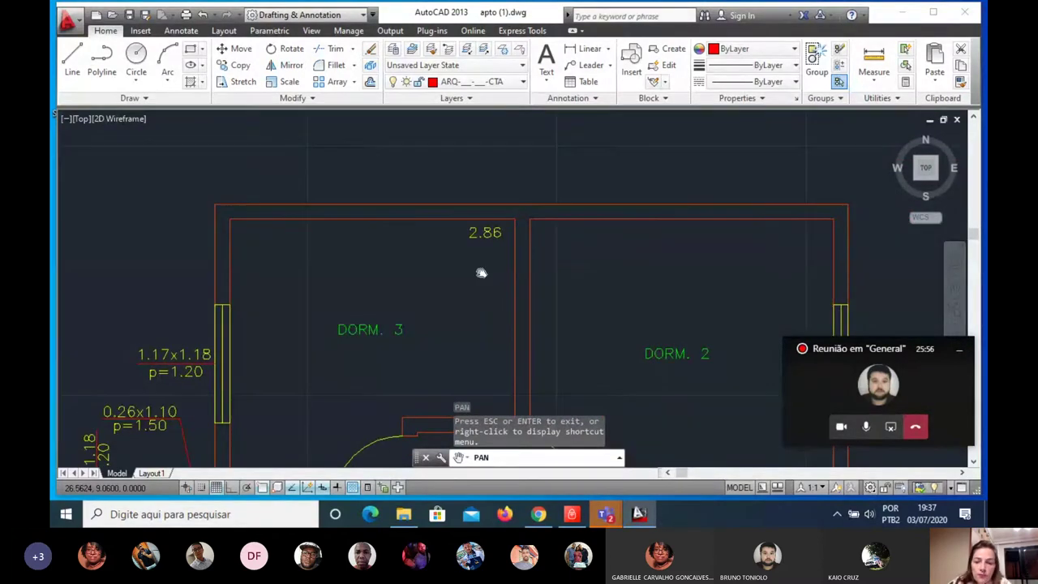
key("Escape")
left_click(490, 233)
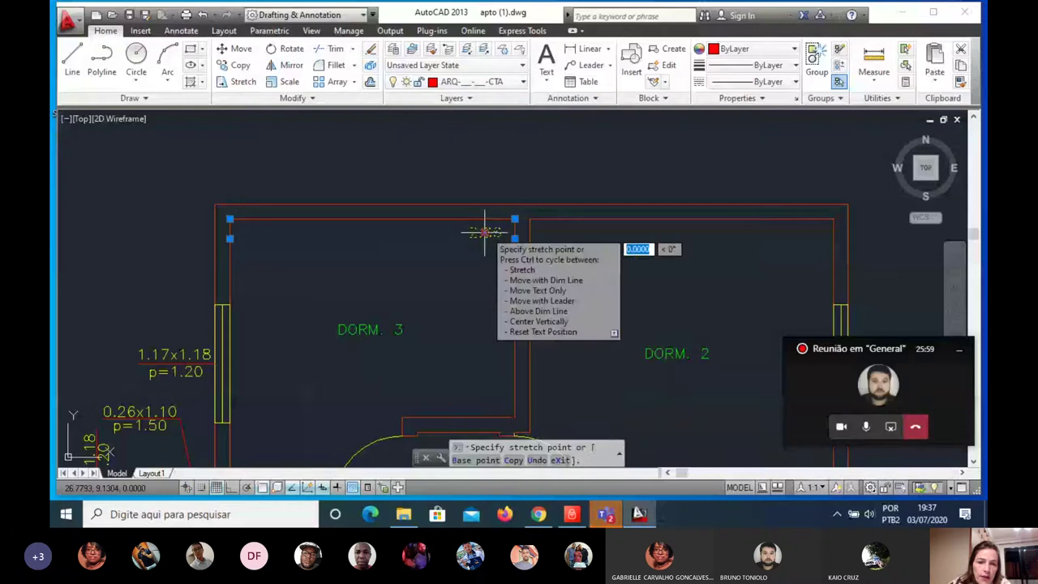
left_click(486, 233)
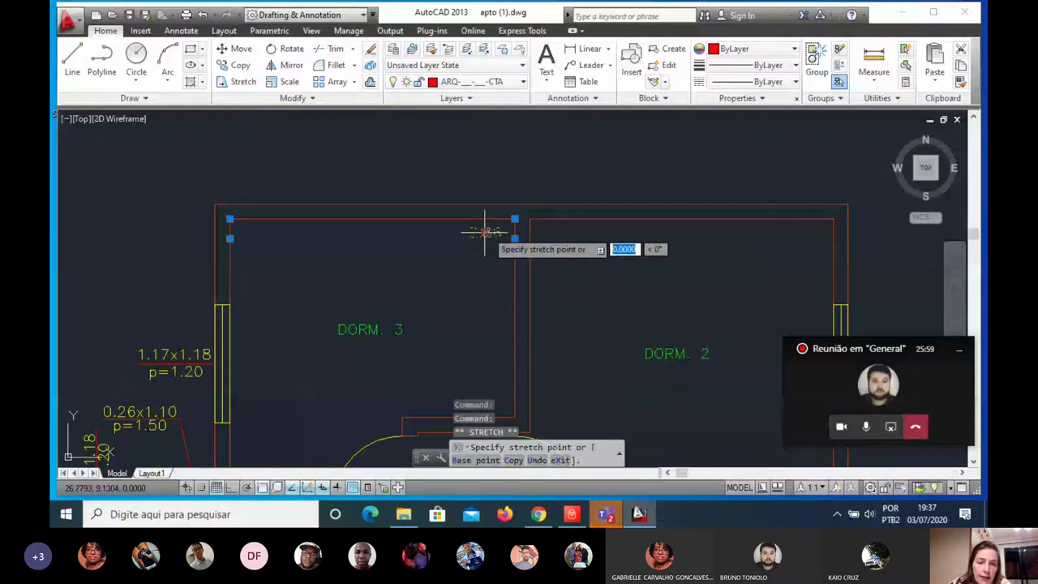
left_click(260, 233)
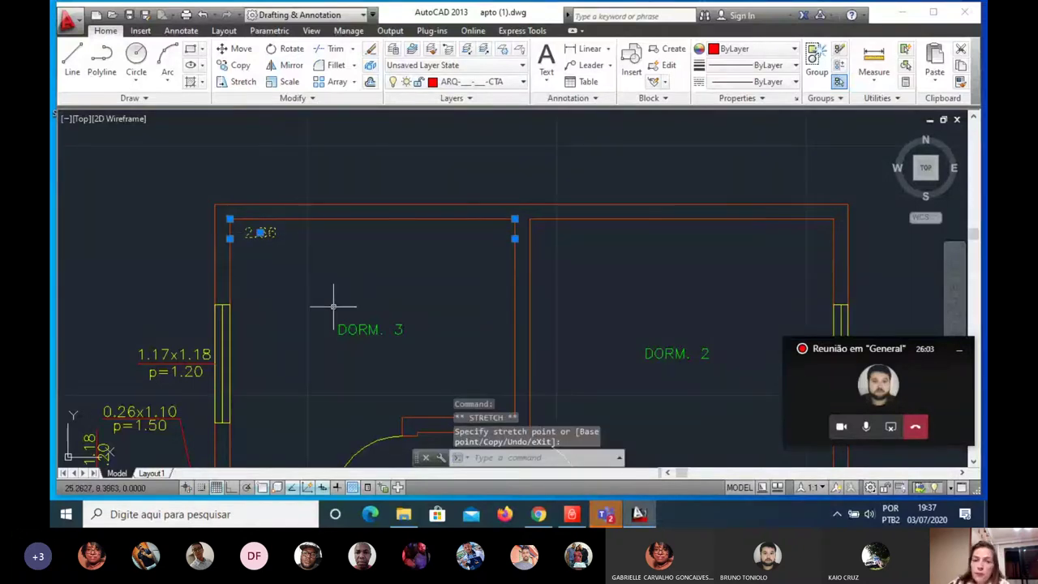
Step: Pan the view to show both bedrooms and reselect the 2.86 dimension
type("p")
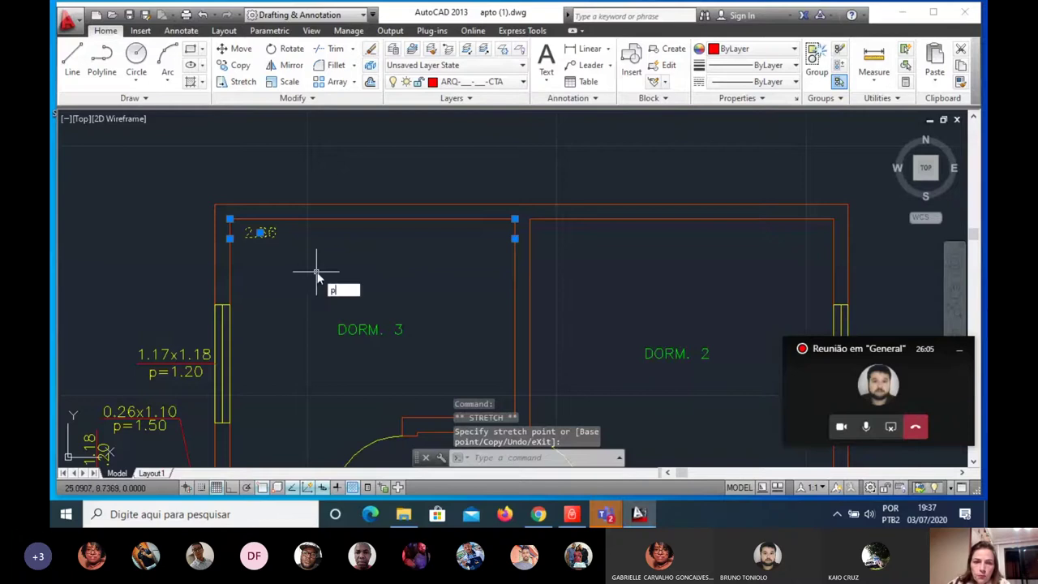
key("Return")
left_click_drag(387, 289, 292, 280)
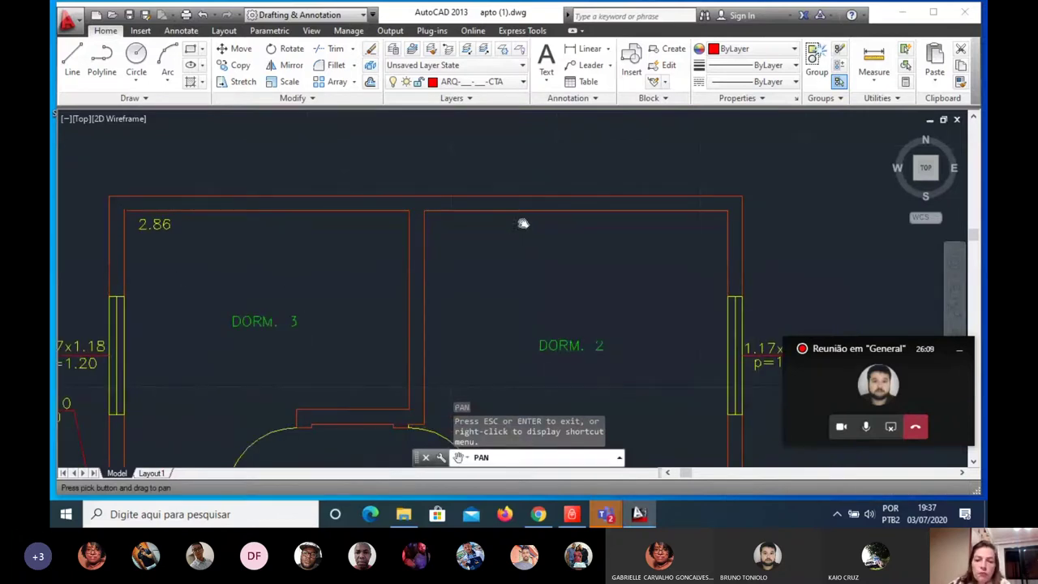
key("Escape")
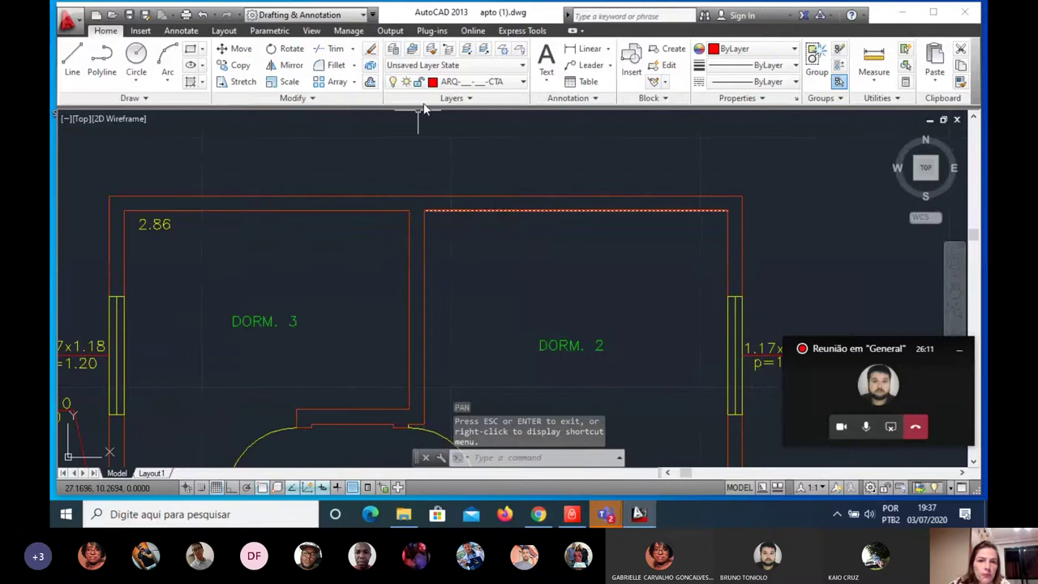
left_click(154, 224)
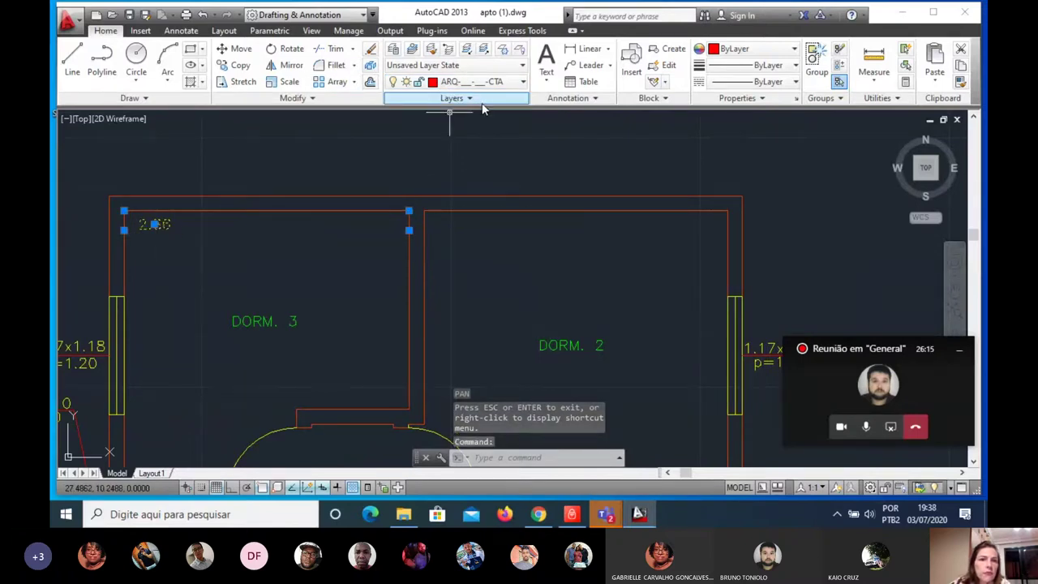
Step: Dimension DORM. 2's top wall at 3.04 between its top-left and top-right corners
left_click(183, 31)
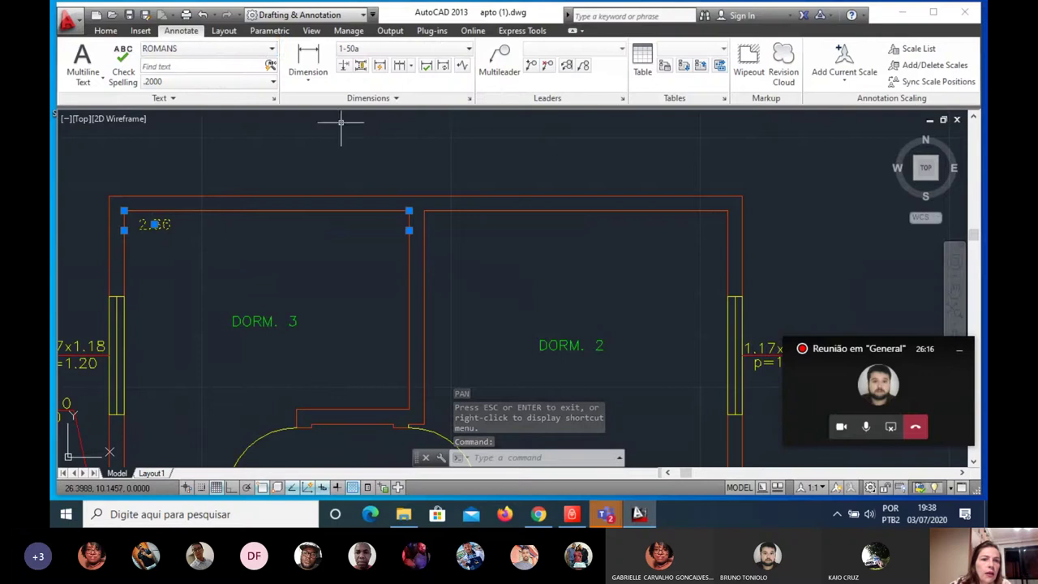
left_click(318, 73)
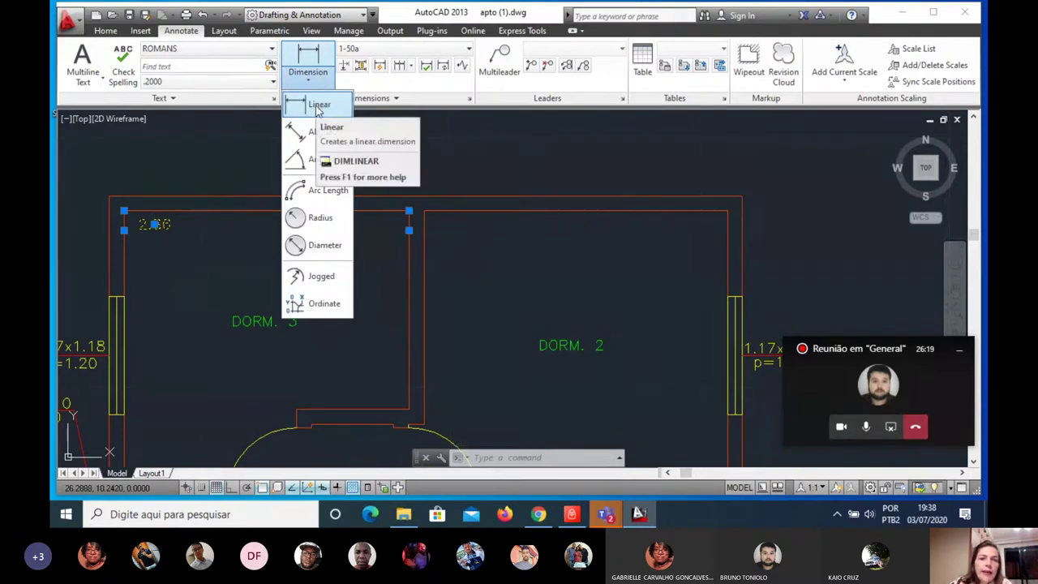
left_click(317, 105)
left_click(423, 210)
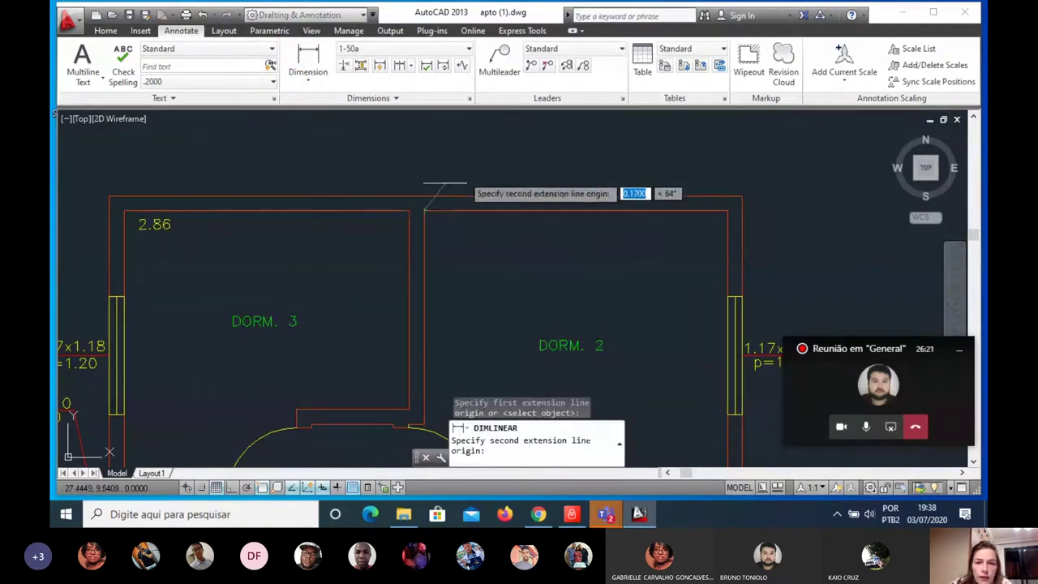
left_click(727, 210)
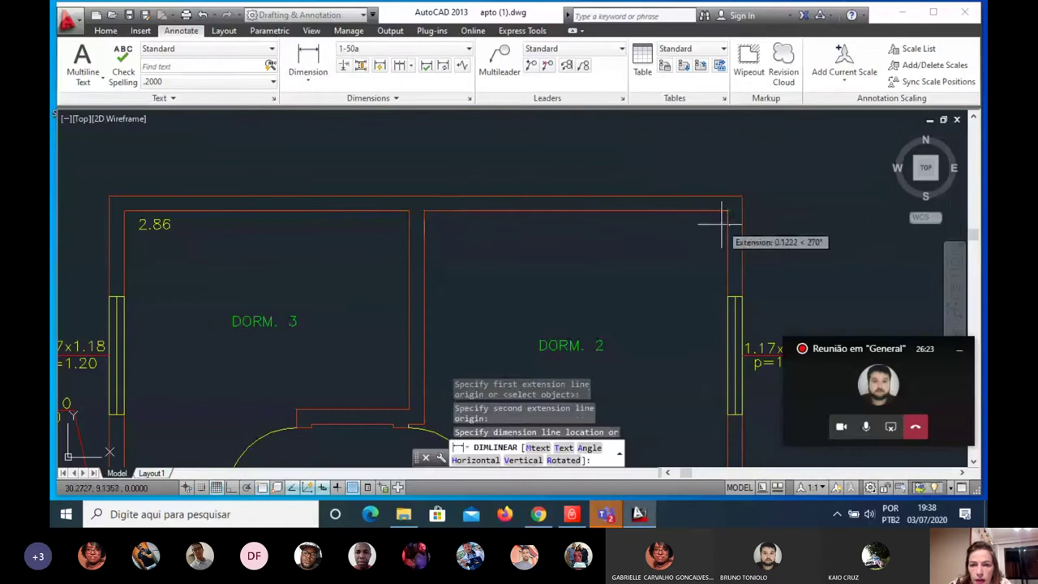
scroll(581, 239, "up", 3)
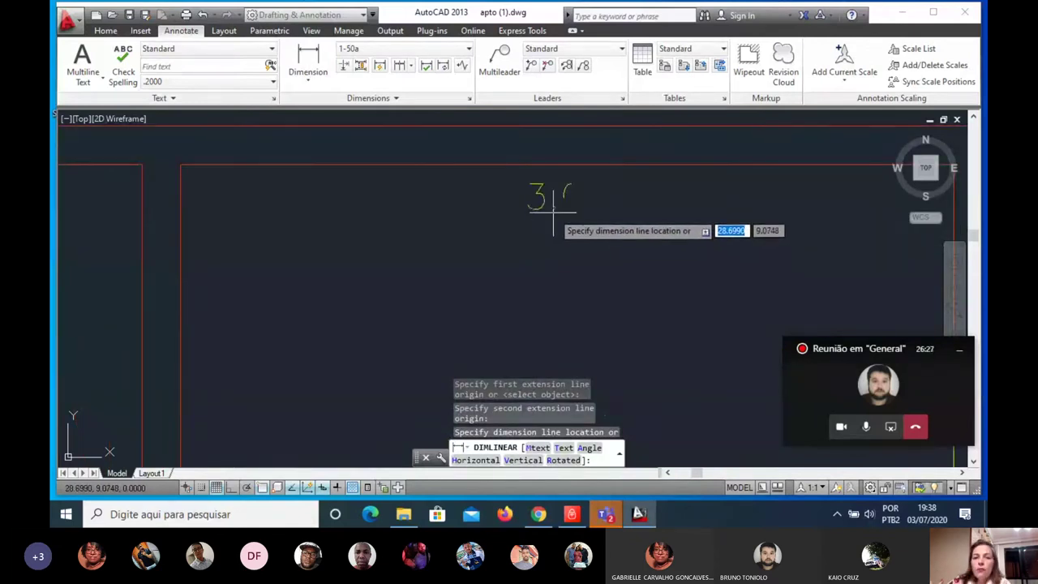
left_click(553, 212)
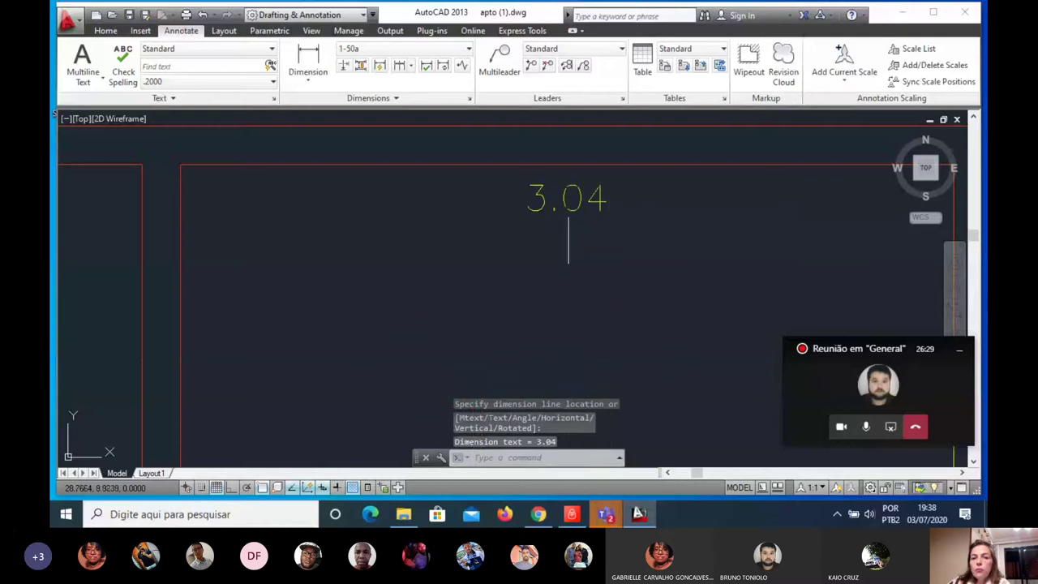
scroll(319, 235, "down", 3)
scroll(341, 233, "down", 2)
left_click(374, 222)
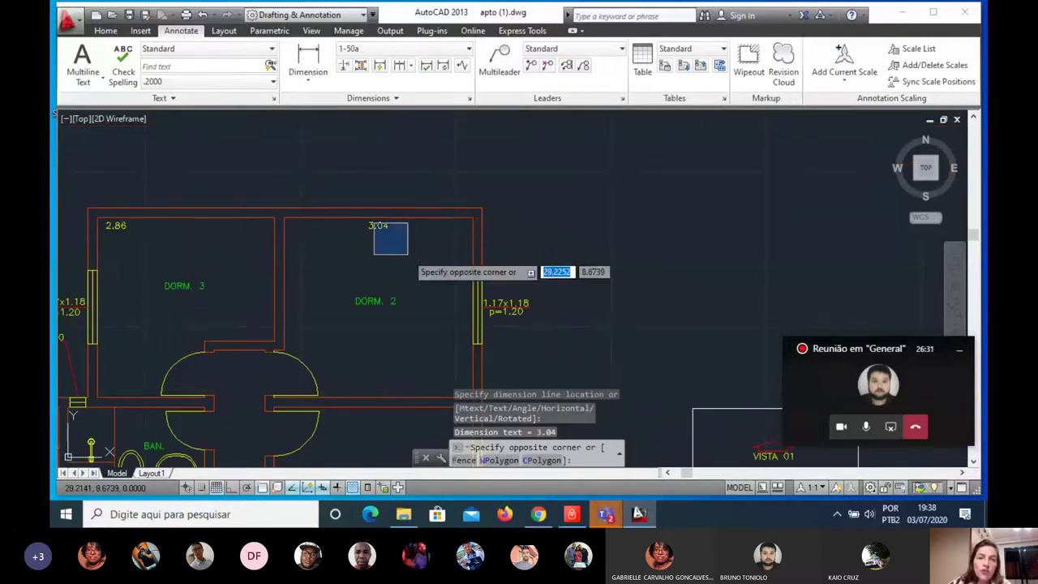
left_click(408, 255)
scroll(382, 227, "up", 3)
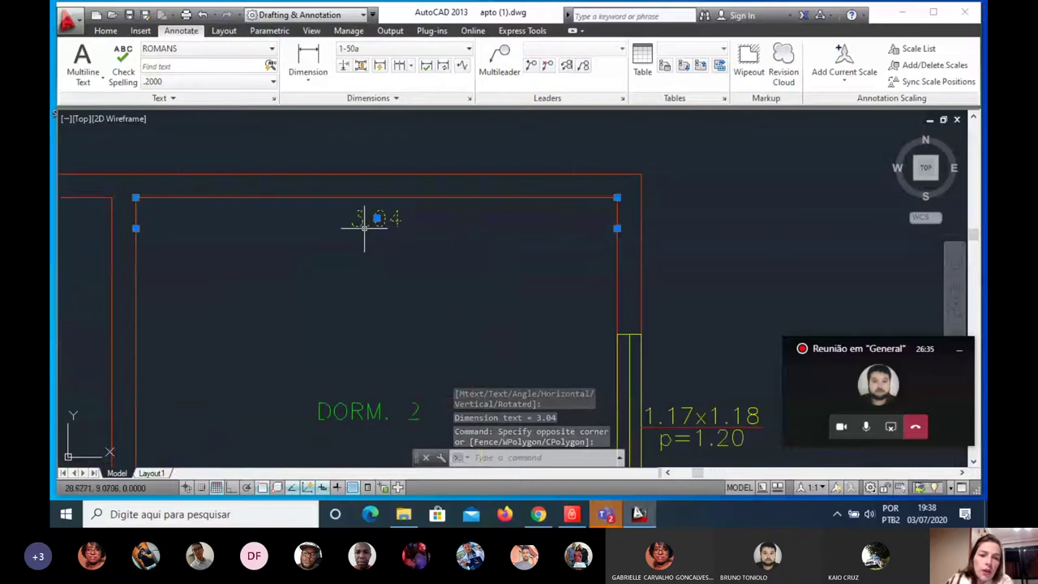
left_click(376, 217)
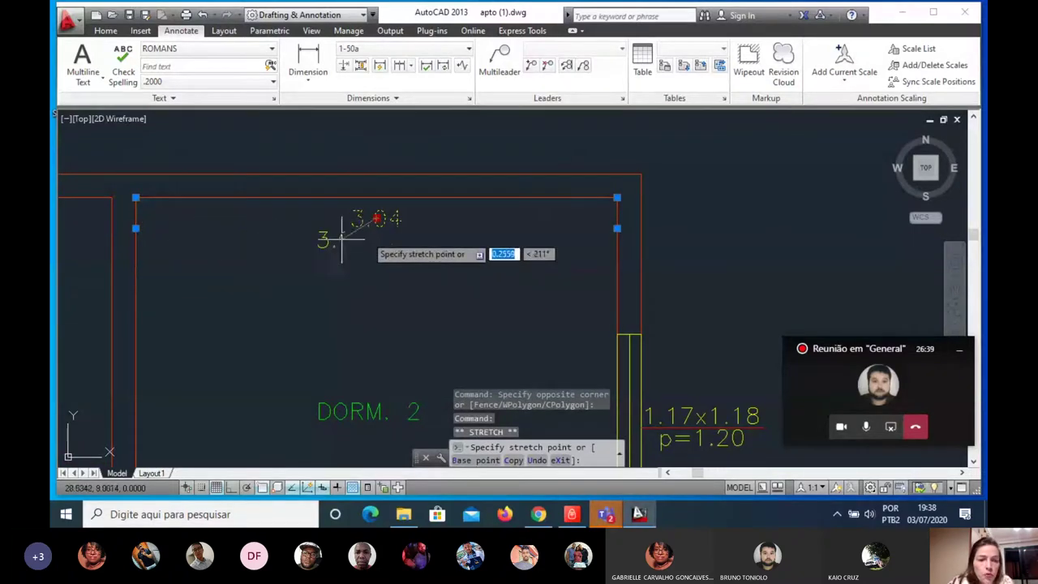
mouse_move(377, 218)
scroll(528, 242, "down", 4)
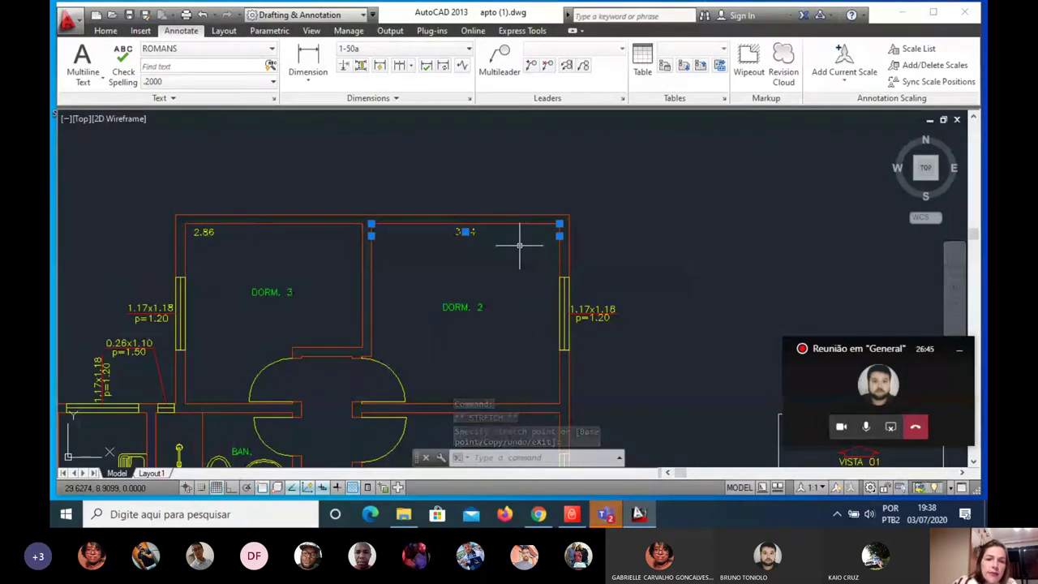
scroll(540, 238, "up", 4)
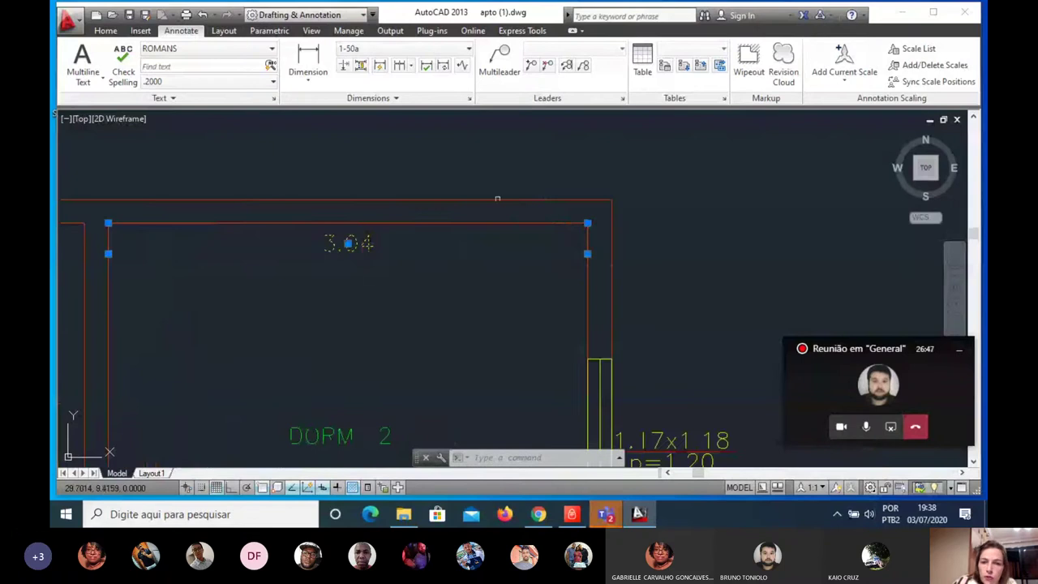
scroll(529, 187, "down", 4)
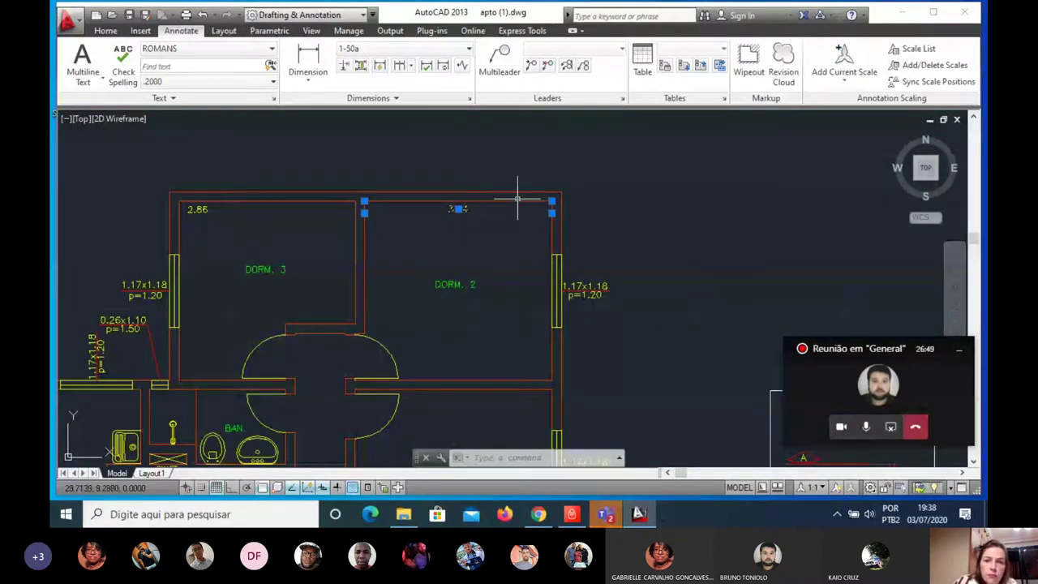
scroll(503, 203, "up", 2)
scroll(568, 199, "up", 2)
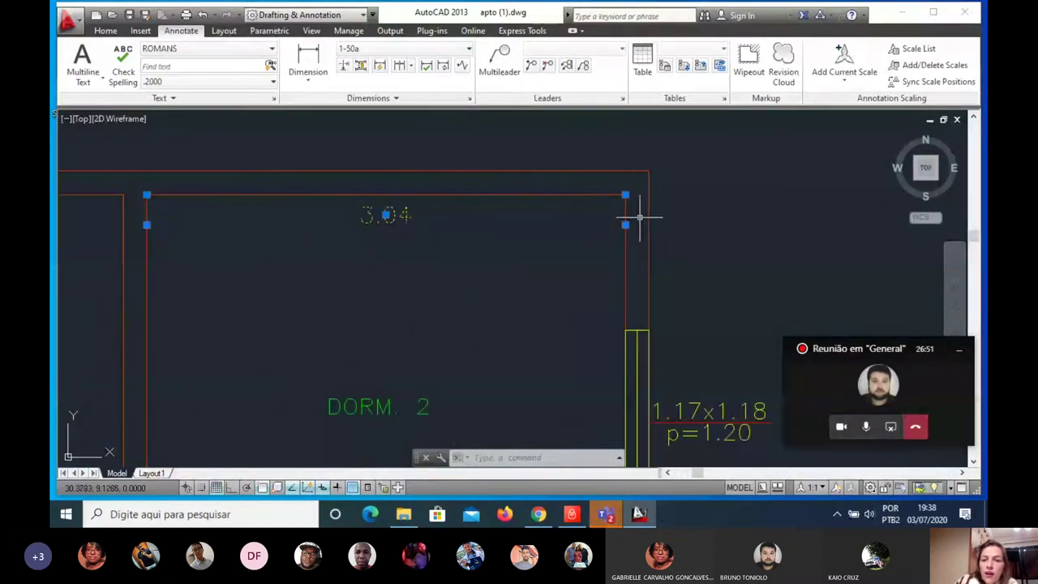
scroll(686, 195, "down", 1)
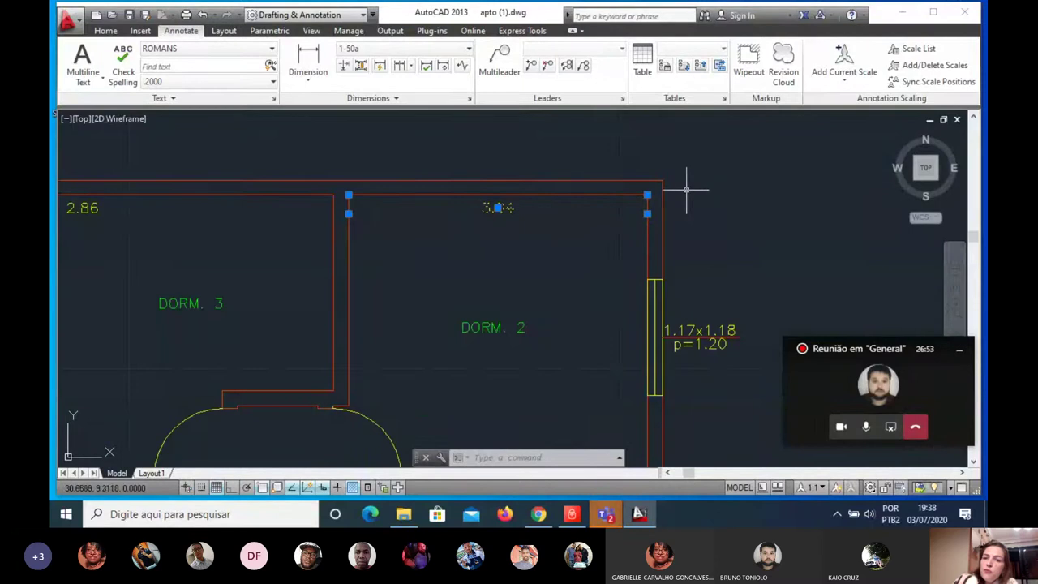
scroll(688, 170, "down", 2)
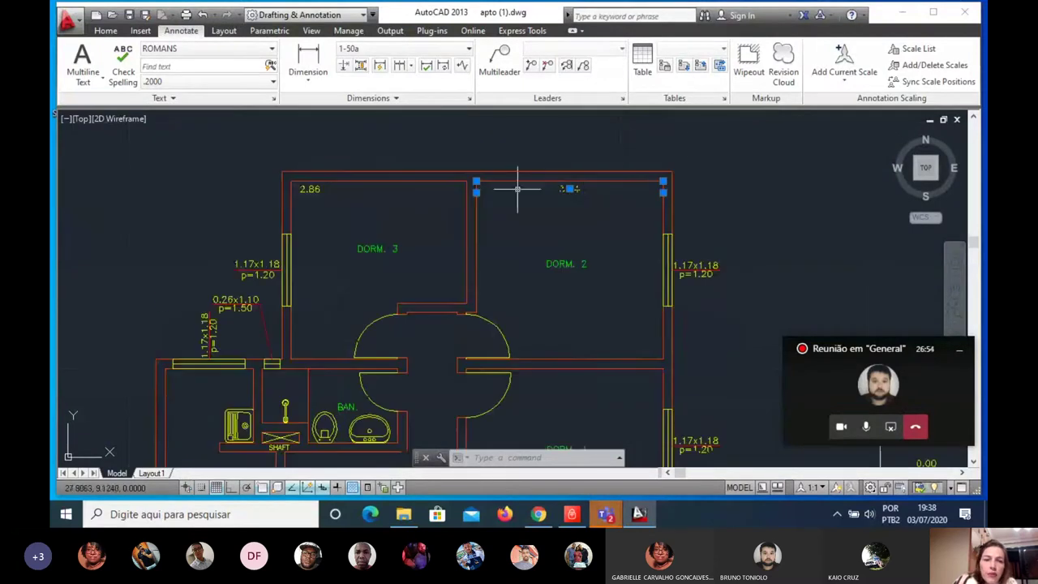
Step: Dimension DORM. 3's left wall vertically at 2.90, then grab its text grip
left_click(308, 77)
left_click(316, 107)
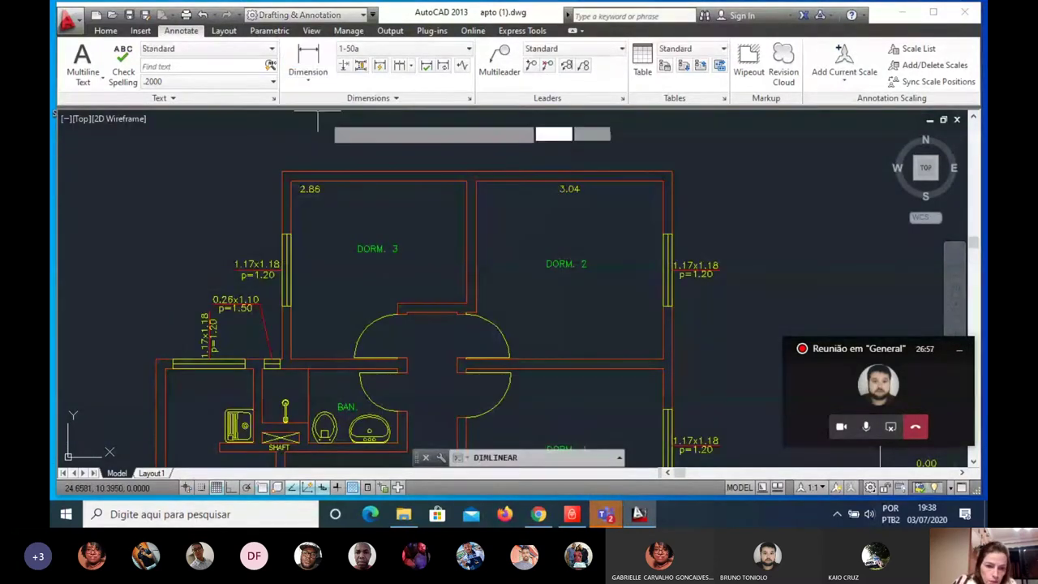
left_click(305, 357)
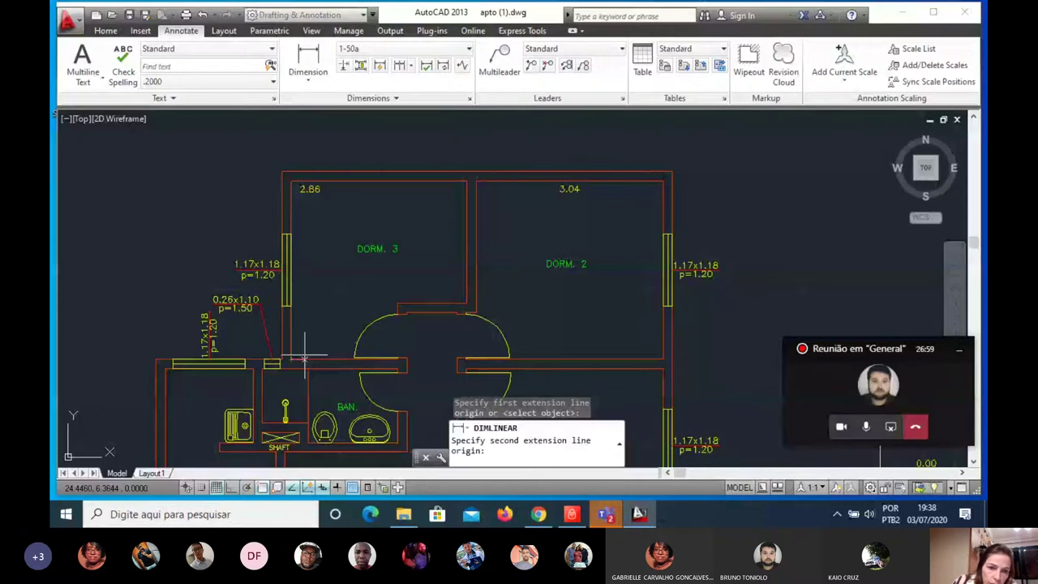
left_click(305, 241)
scroll(284, 243, "up", 5)
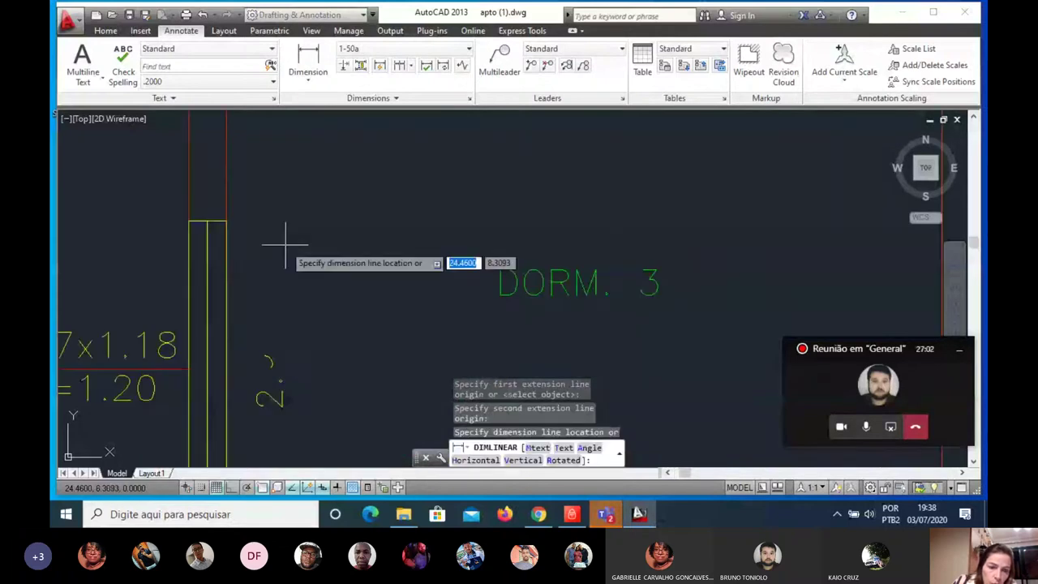
left_click(284, 243)
scroll(431, 258, "down", 5)
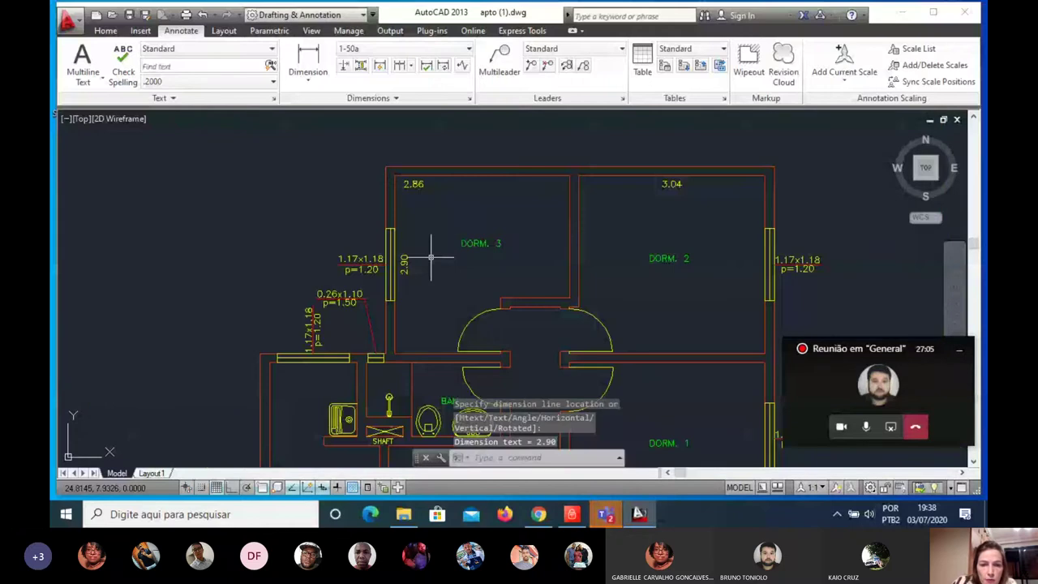
left_click(404, 258)
left_click(404, 264)
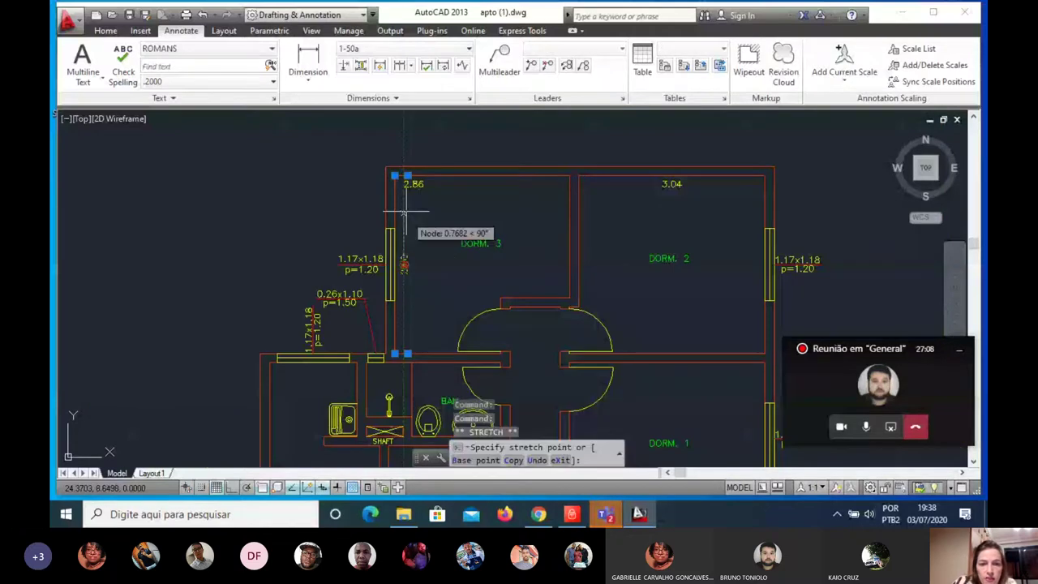
Step: Check the 2.90 dimension's grip stretch options, then pan to centre the bedrooms
scroll(410, 328, "up", 2)
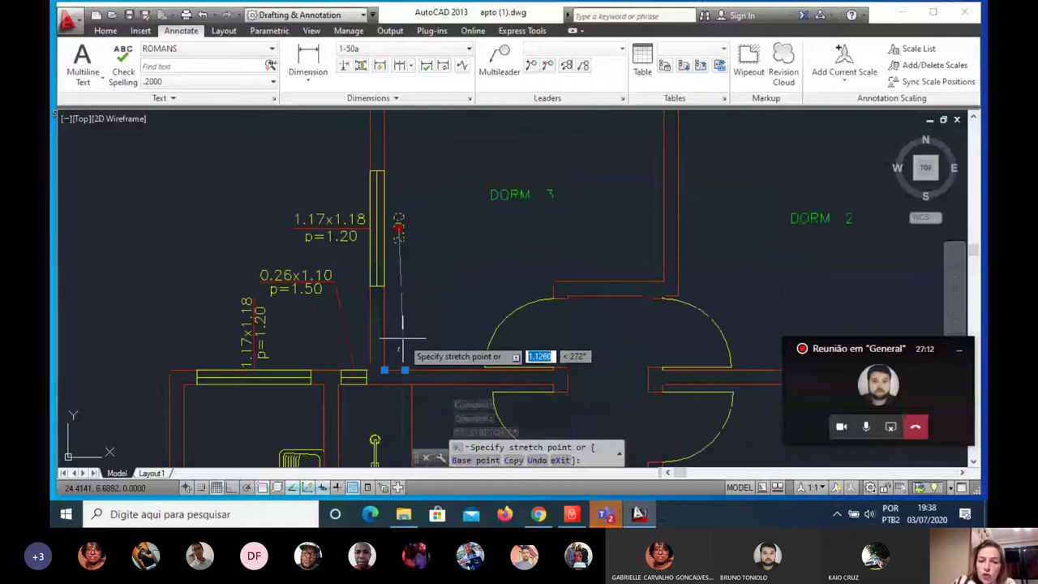
right_click(398, 328)
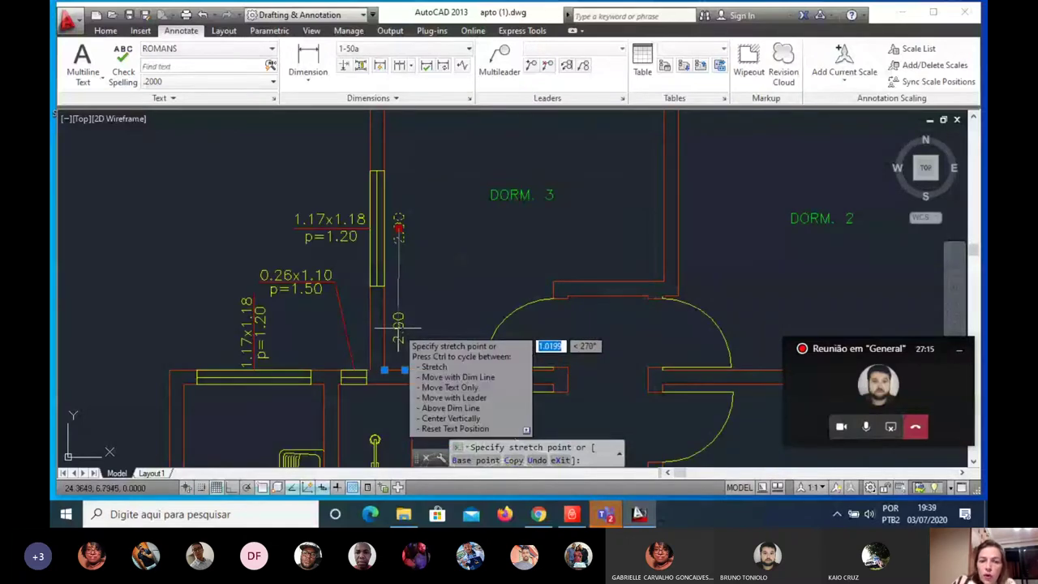
key("Escape")
scroll(397, 329, "up", 2)
scroll(398, 329, "up", 2)
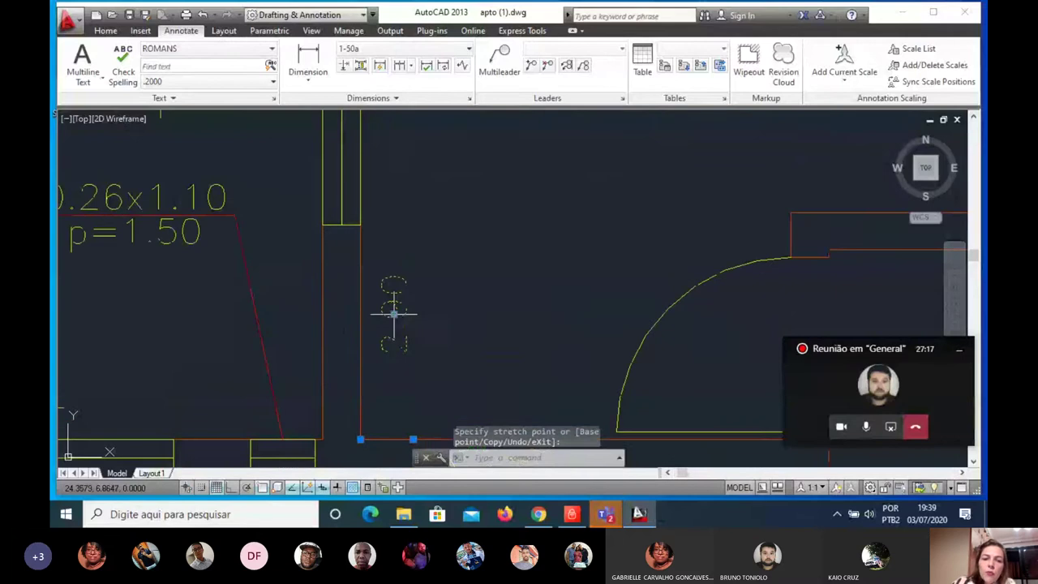
right_click(398, 329)
key("Escape")
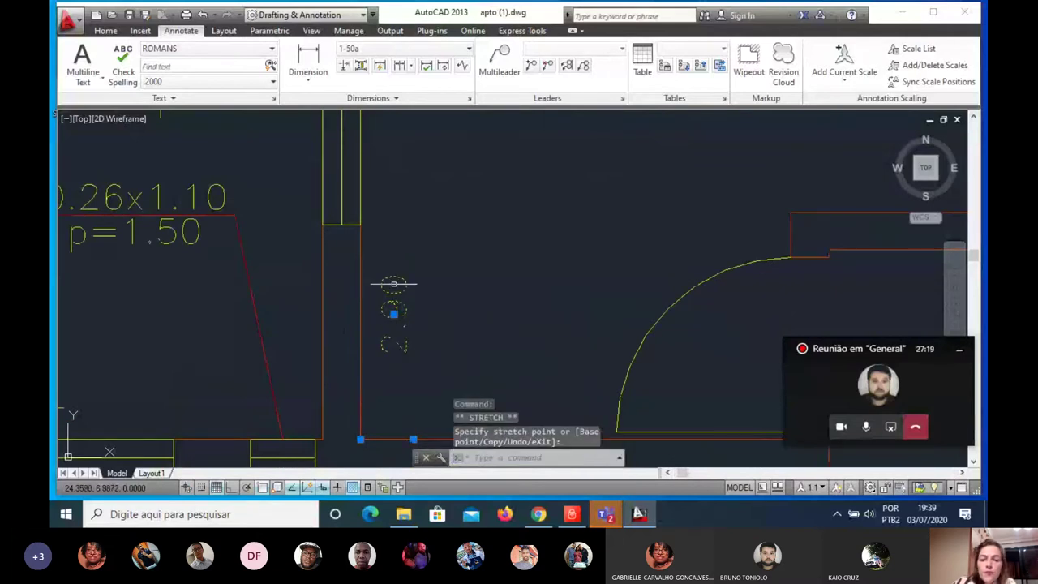
scroll(507, 263, "down", 5)
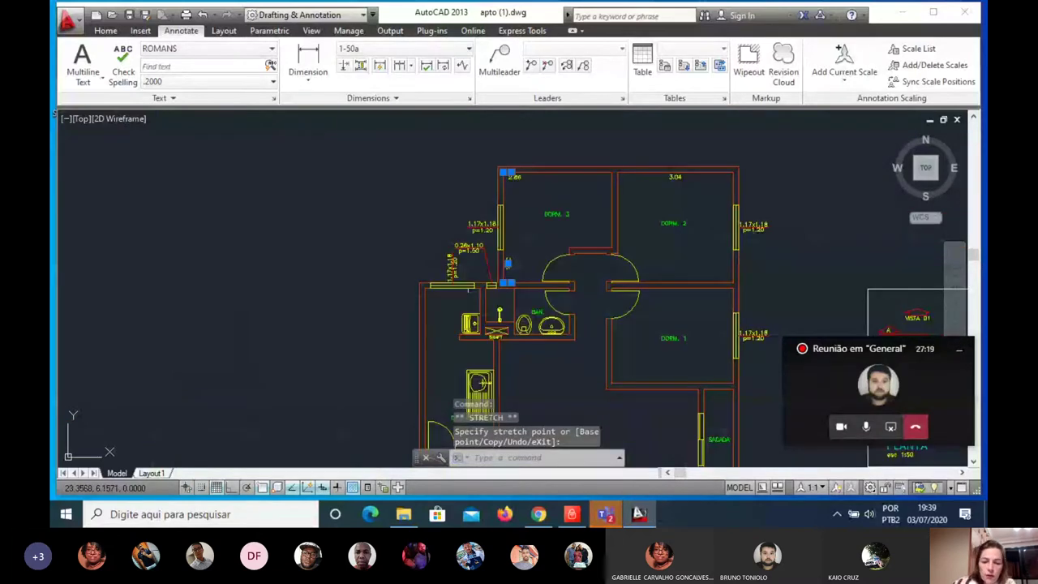
scroll(507, 264, "up", 2)
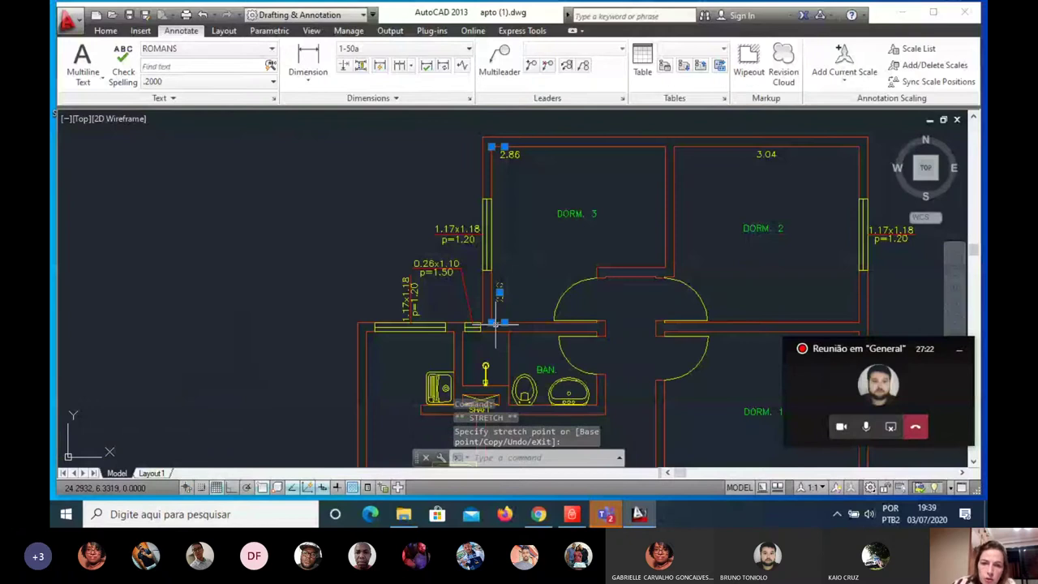
middle_click_drag(540, 319, 351, 367)
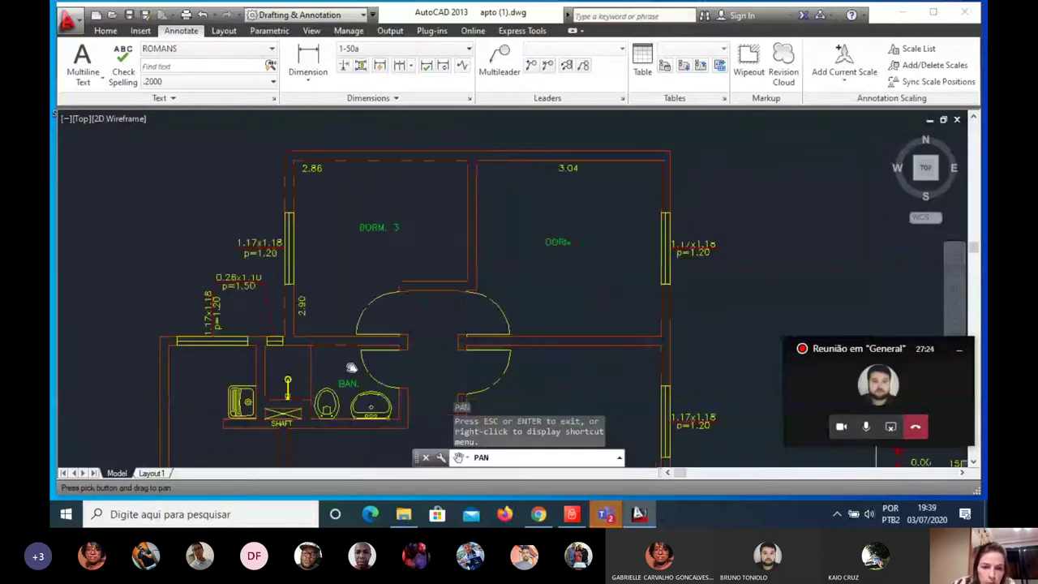
scroll(351, 367, "up", 2)
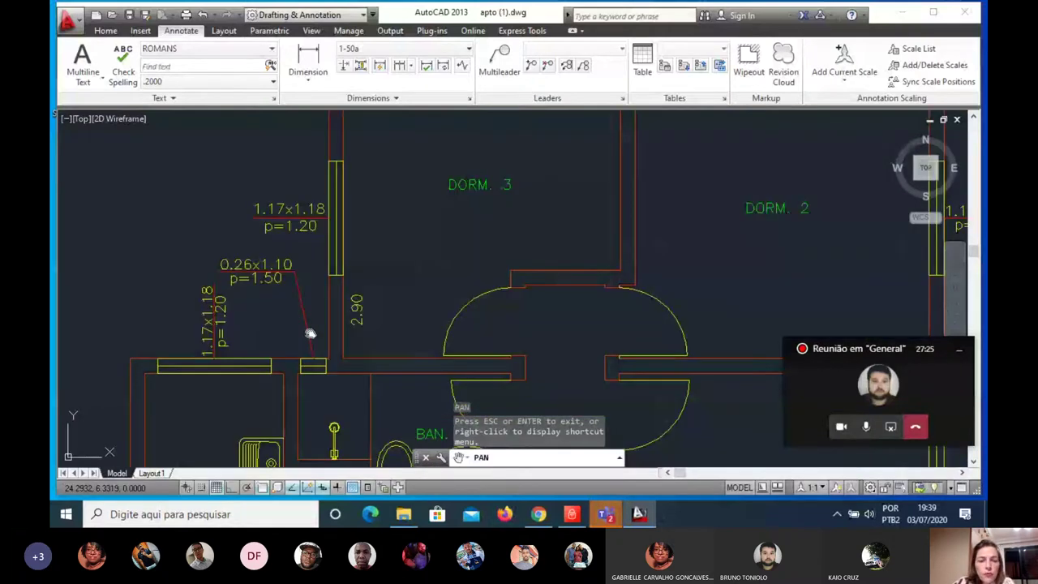
scroll(310, 333, "down", 2)
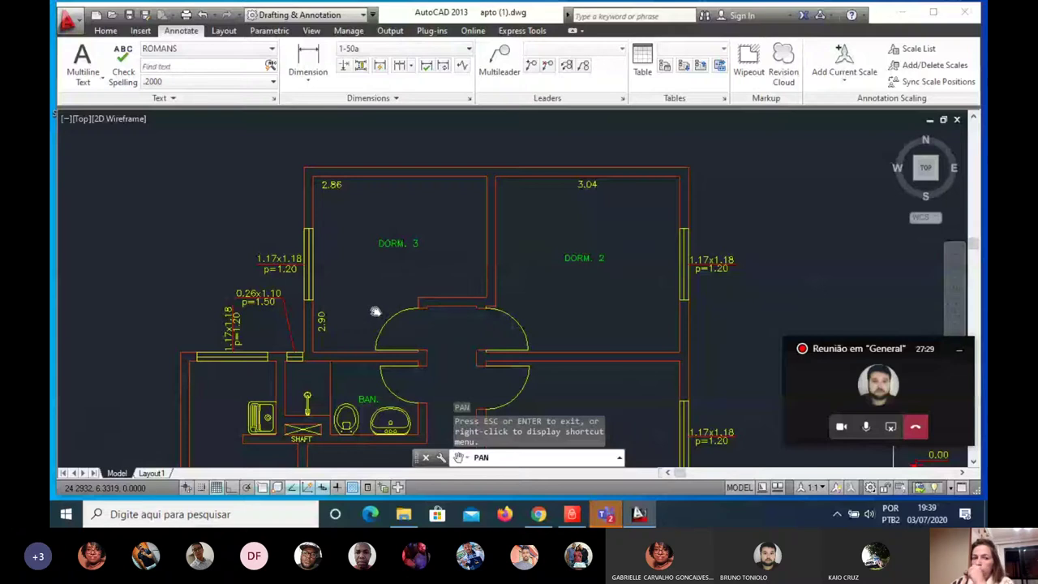
Step: Dimension DORM. 1's bottom wall at 3.20, then grab its text grip
left_click(308, 79)
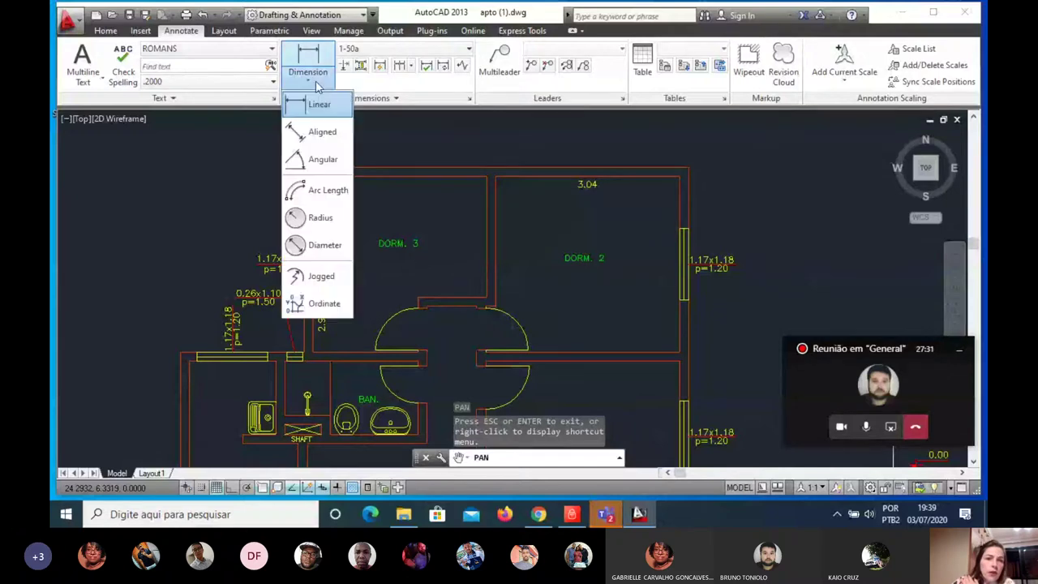
left_click(314, 102)
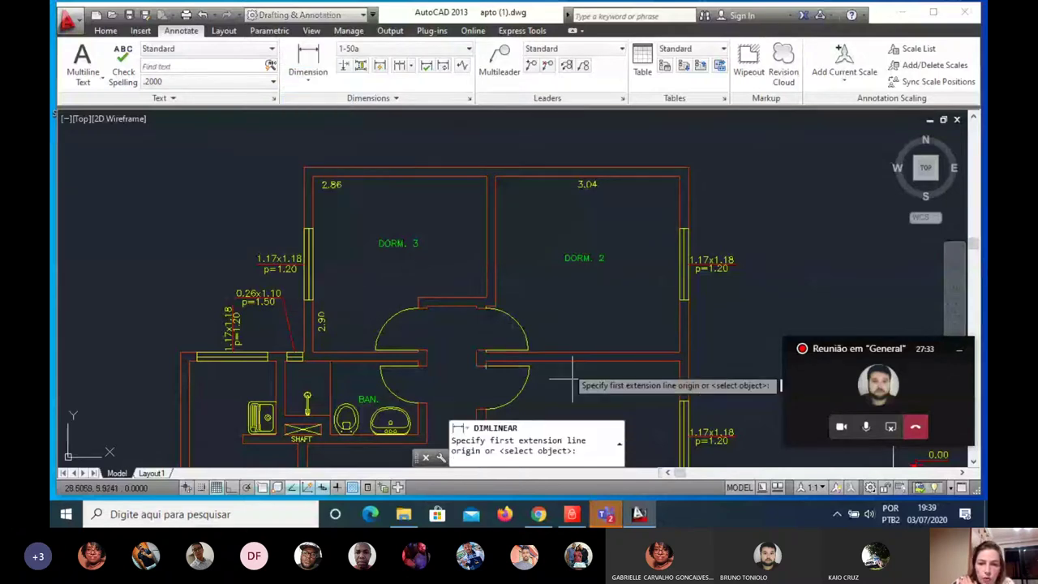
scroll(556, 373, "down", 3)
scroll(546, 368, "up", 3)
scroll(546, 367, "down", 3)
scroll(552, 410, "up", 3)
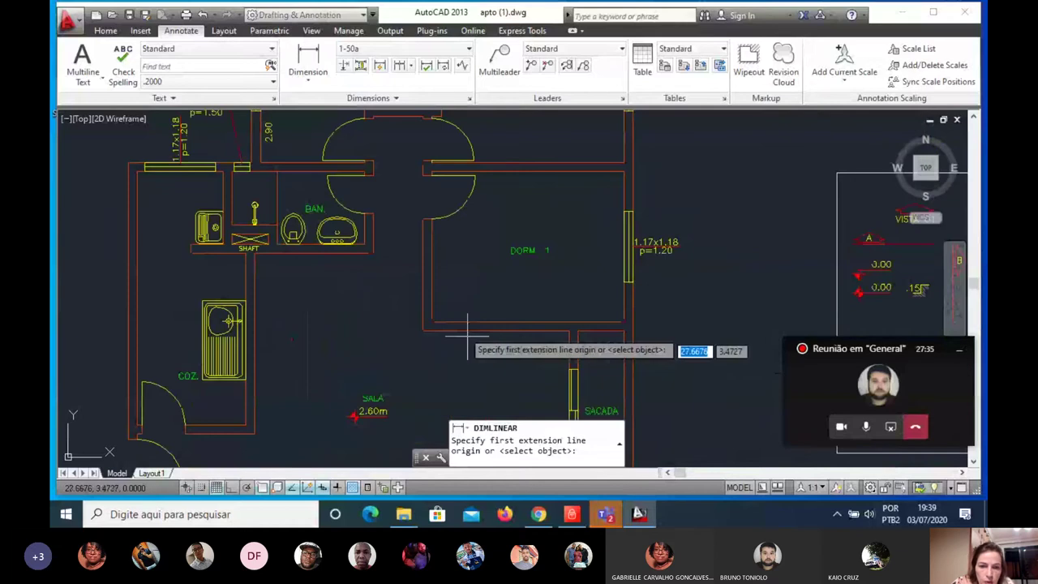
left_click(435, 321)
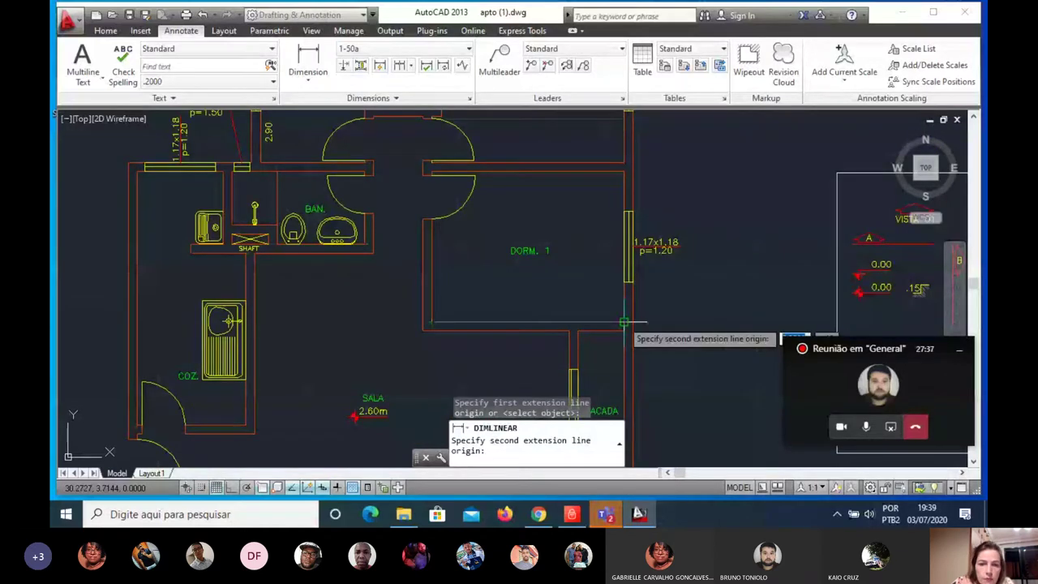
left_click(623, 322)
scroll(614, 320, "up", 6)
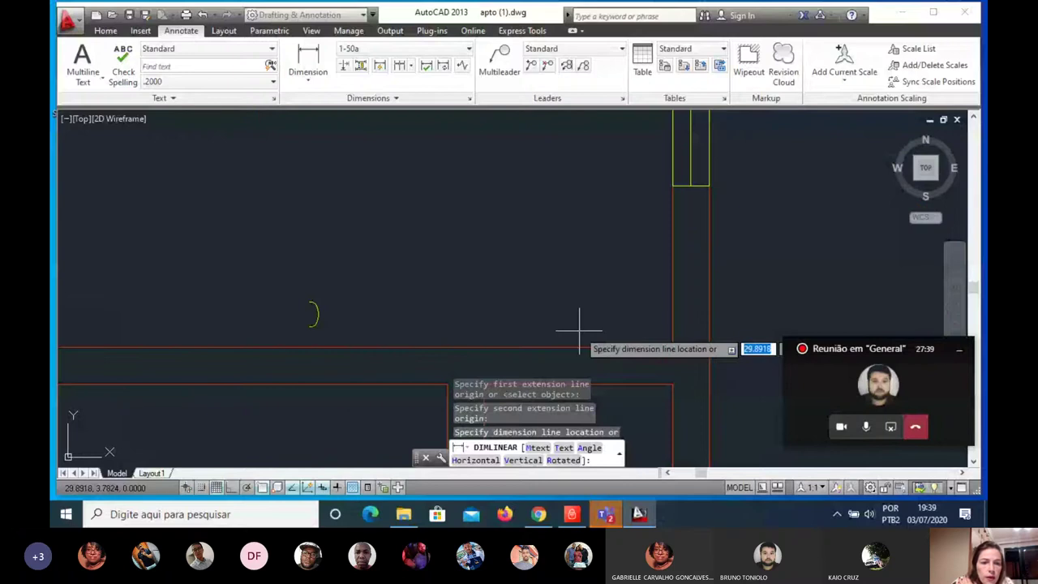
left_click(279, 333)
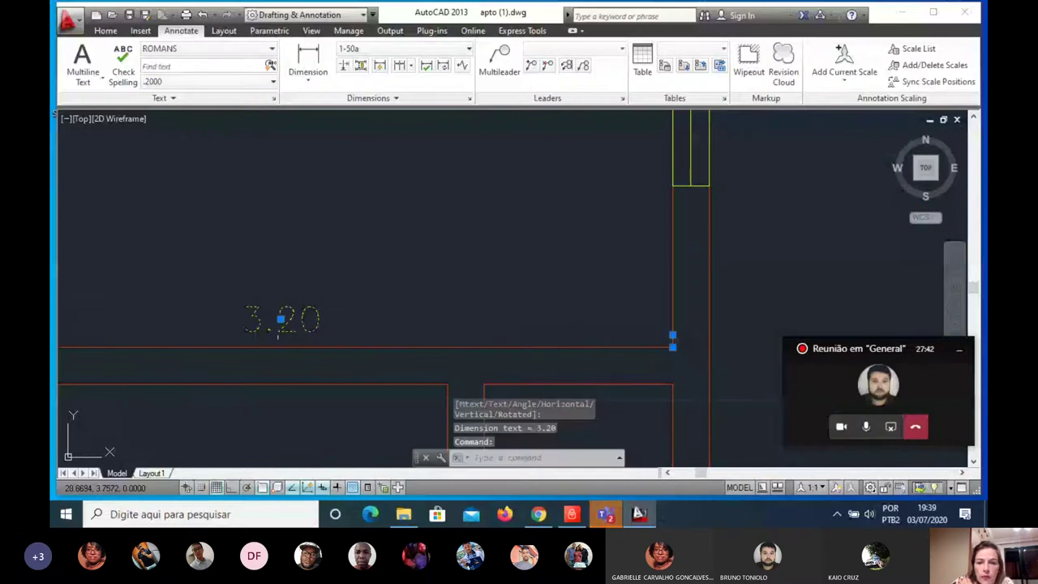
left_click(280, 319)
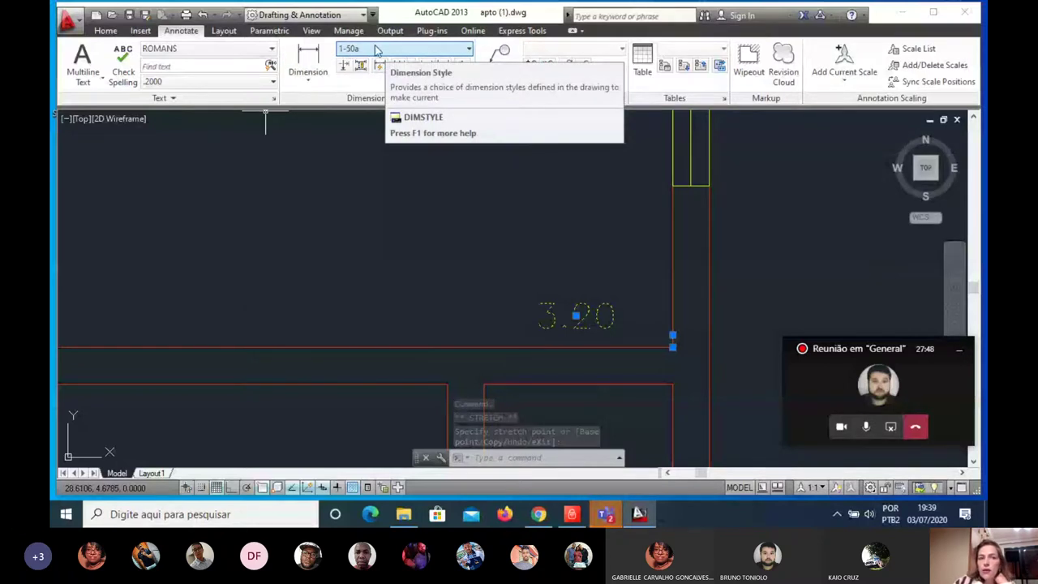
Step: Apply the 1-50a style to the 3.20 dimension and zoom out
left_click(375, 49)
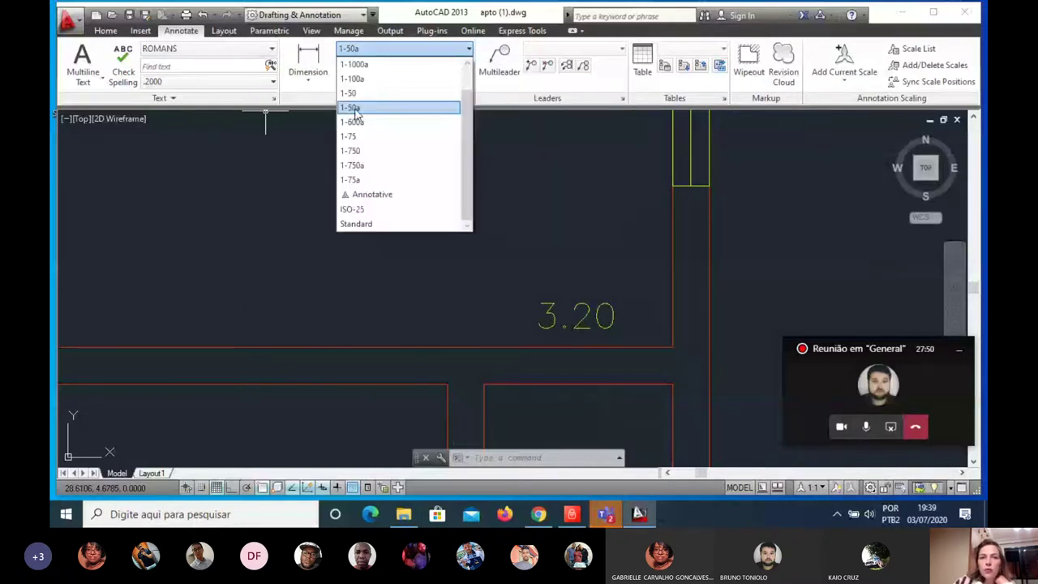
scroll(357, 121, "up", 1)
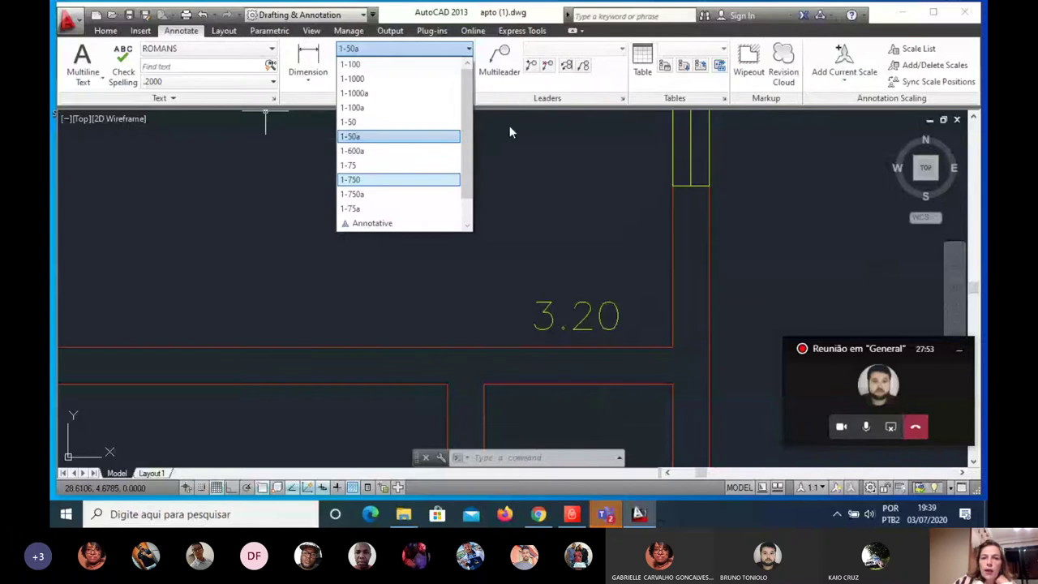
scroll(468, 149, "down", 1)
left_click(418, 114)
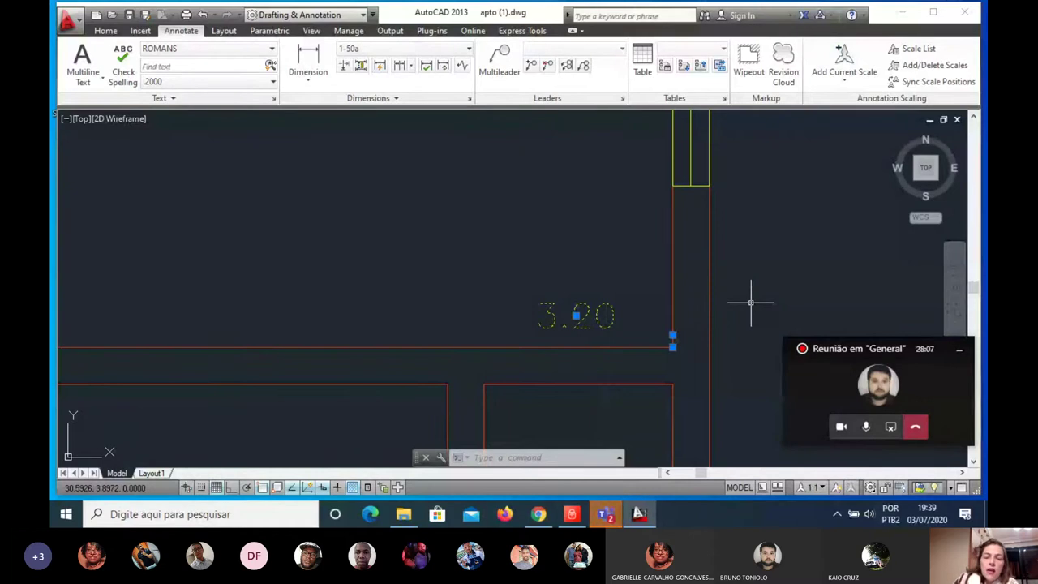
scroll(681, 332, "down", 3)
scroll(537, 257, "down", 2)
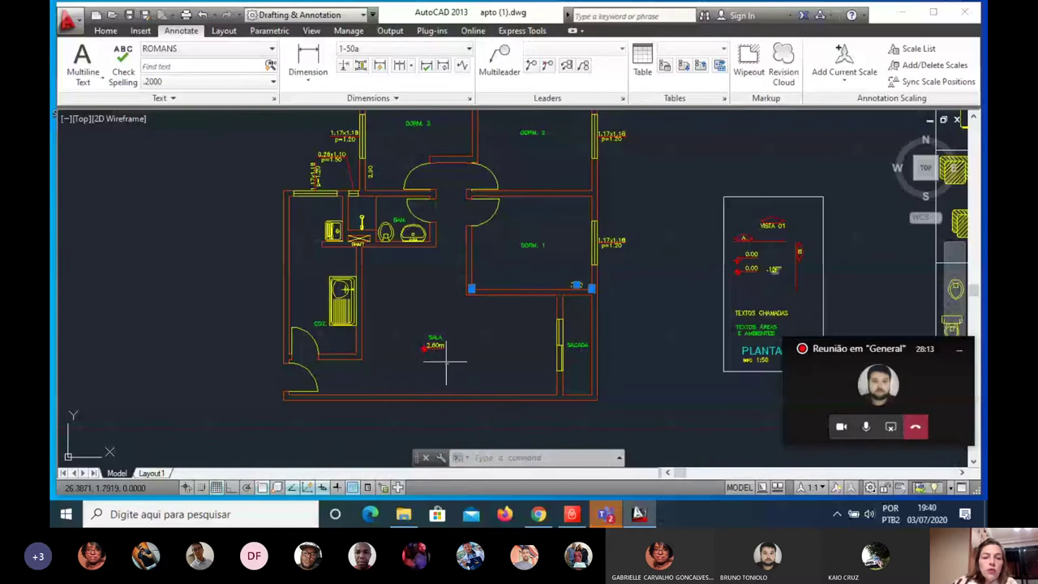
scroll(442, 215, "up", 2)
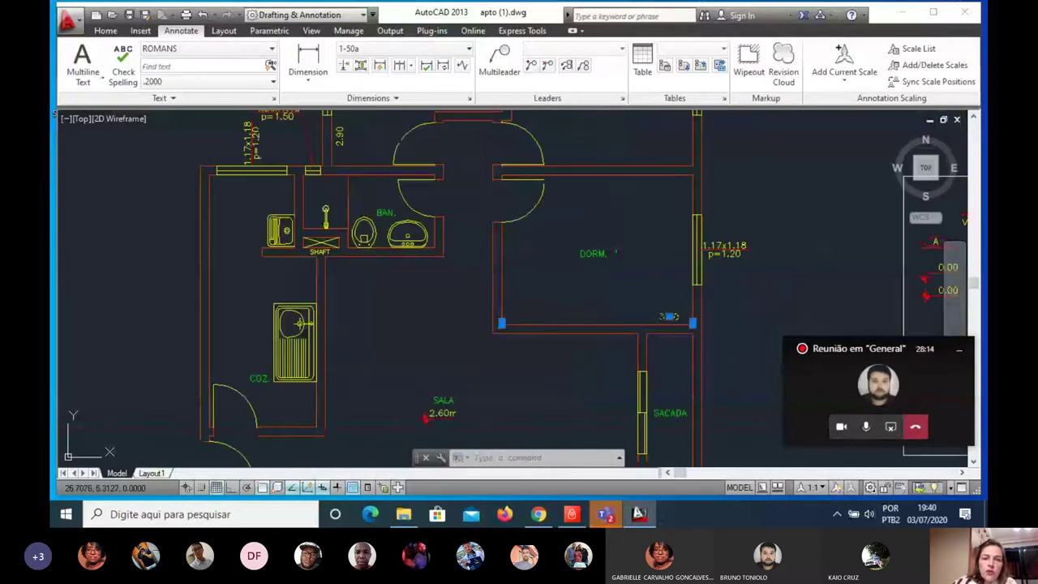
scroll(254, 463, "down", 2)
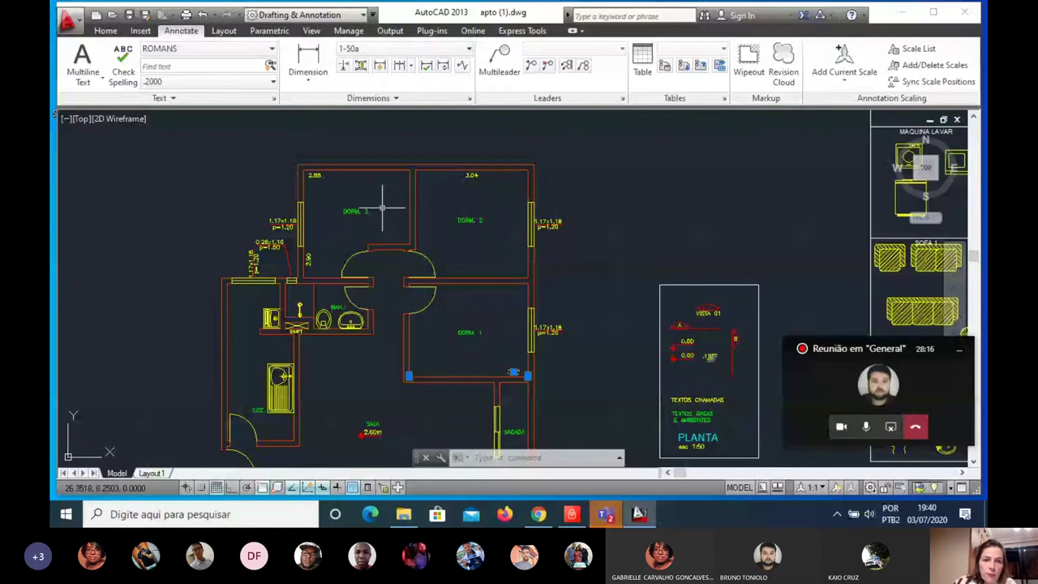
scroll(375, 210, "up", 2)
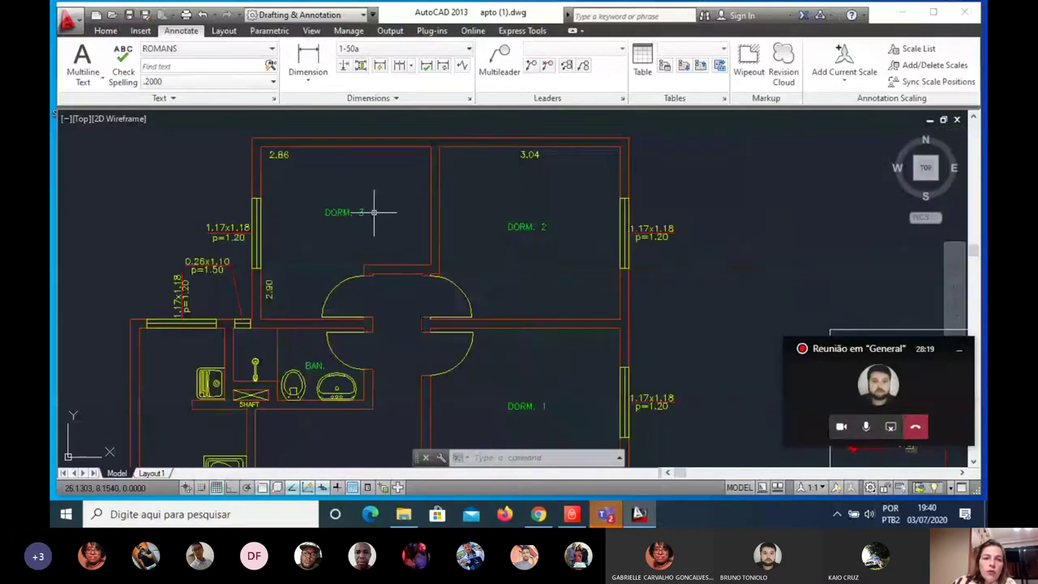
scroll(373, 212, "up", 4)
left_click(290, 214)
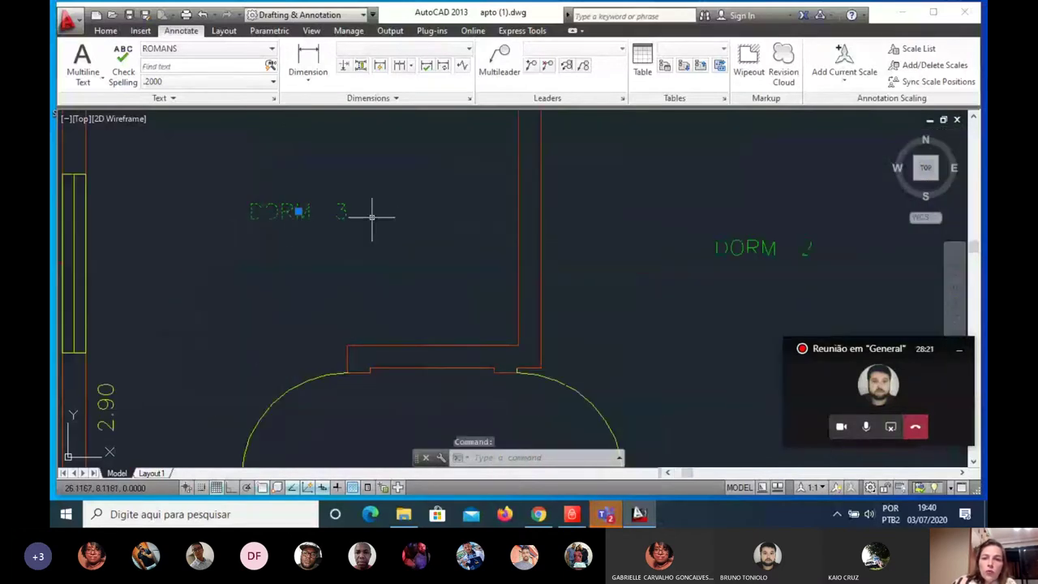
left_click(748, 236)
scroll(633, 306, "down", 2)
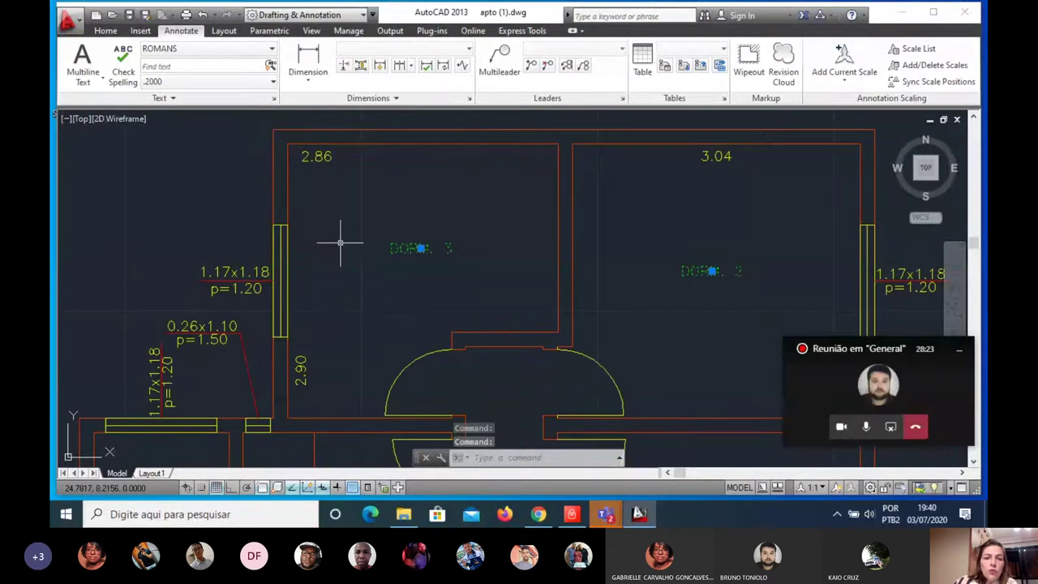
scroll(312, 190, "up", 2)
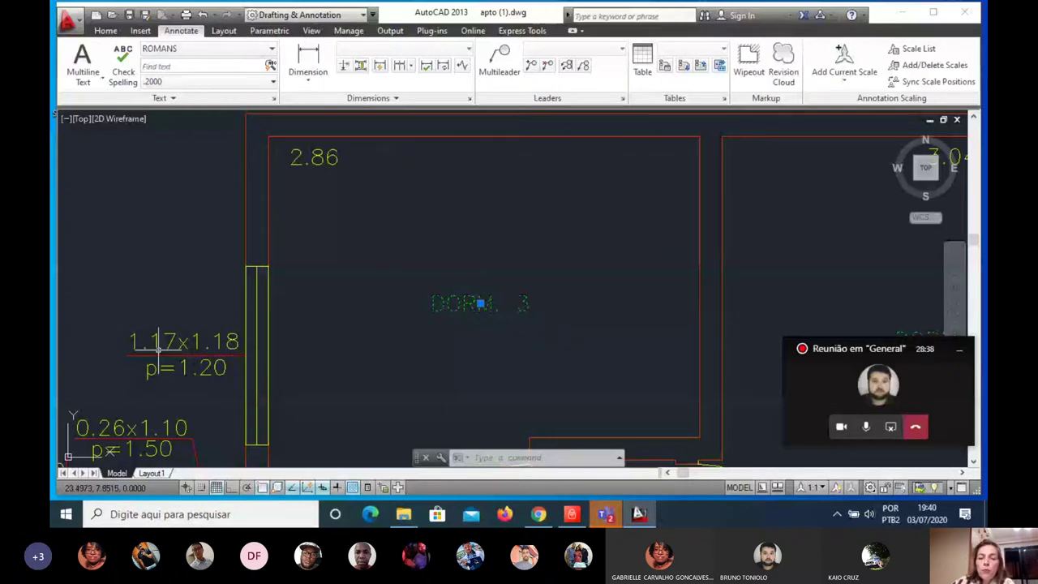
scroll(202, 269, "down", 2)
scroll(750, 223, "down", 2)
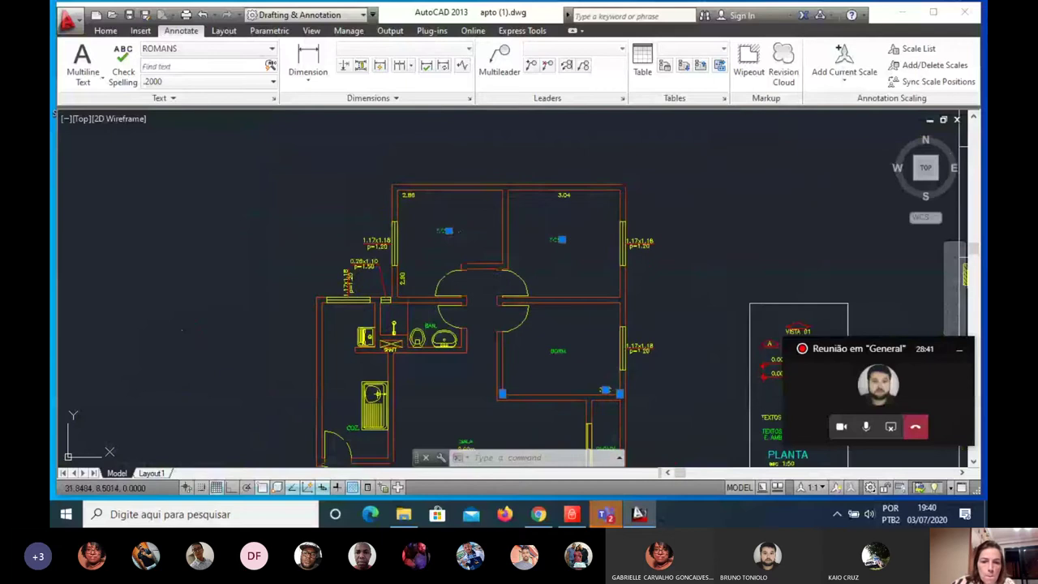
scroll(591, 324, "down", 2)
scroll(467, 128, "up", 4)
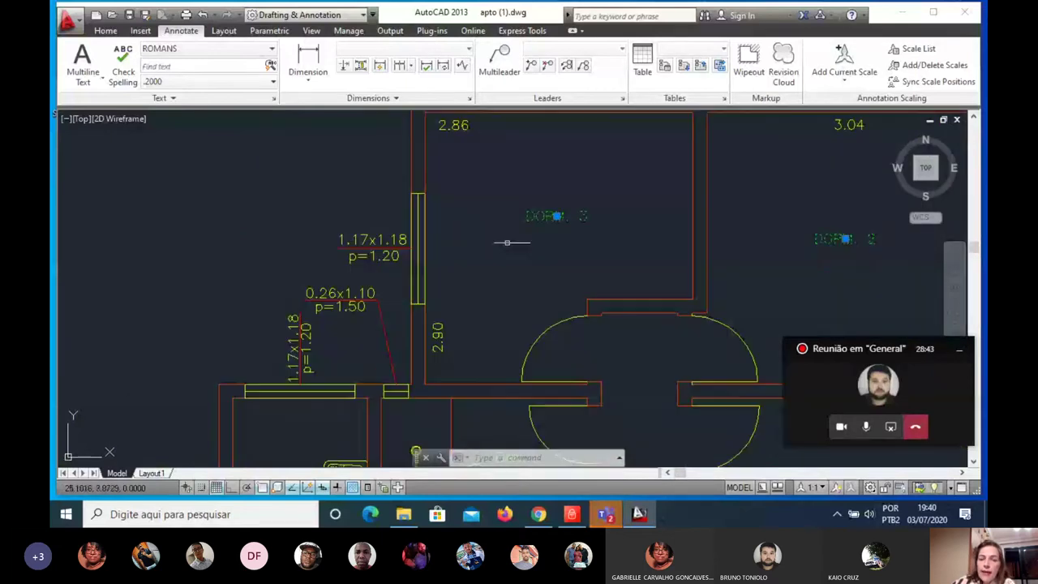
Step: Zoom out over the whole apartment plan, then close in on the SALA 2.60m label
middle_click_drag(507, 242, 486, 305)
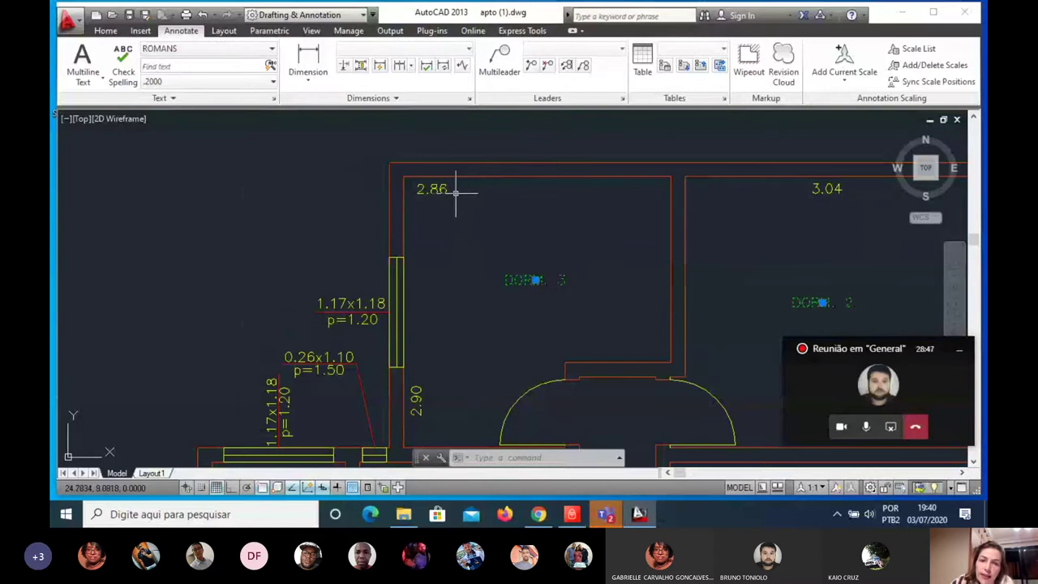
scroll(462, 193, "up", 2)
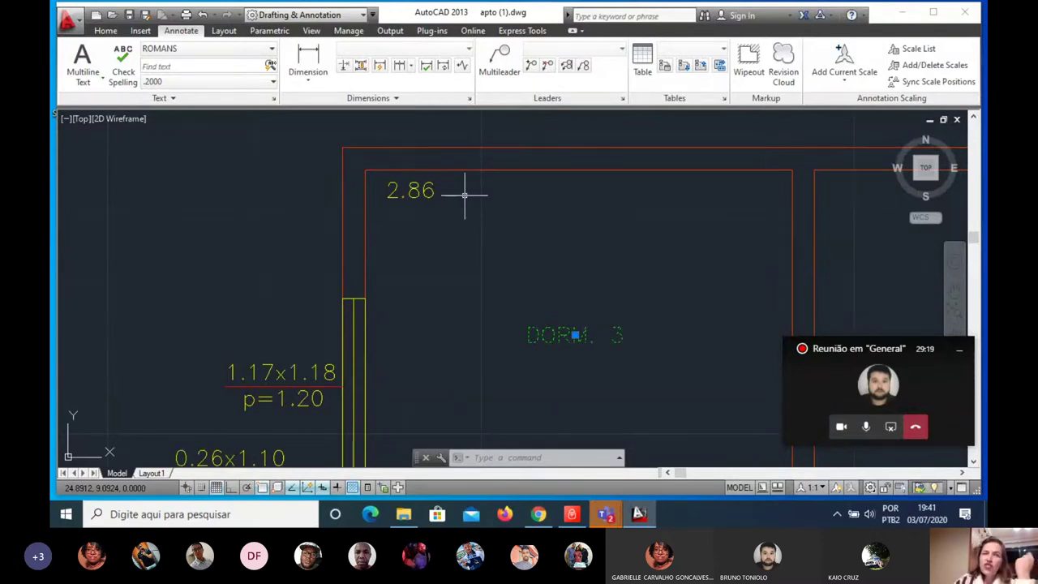
scroll(509, 247, "down", 2)
scroll(390, 199, "down", 3)
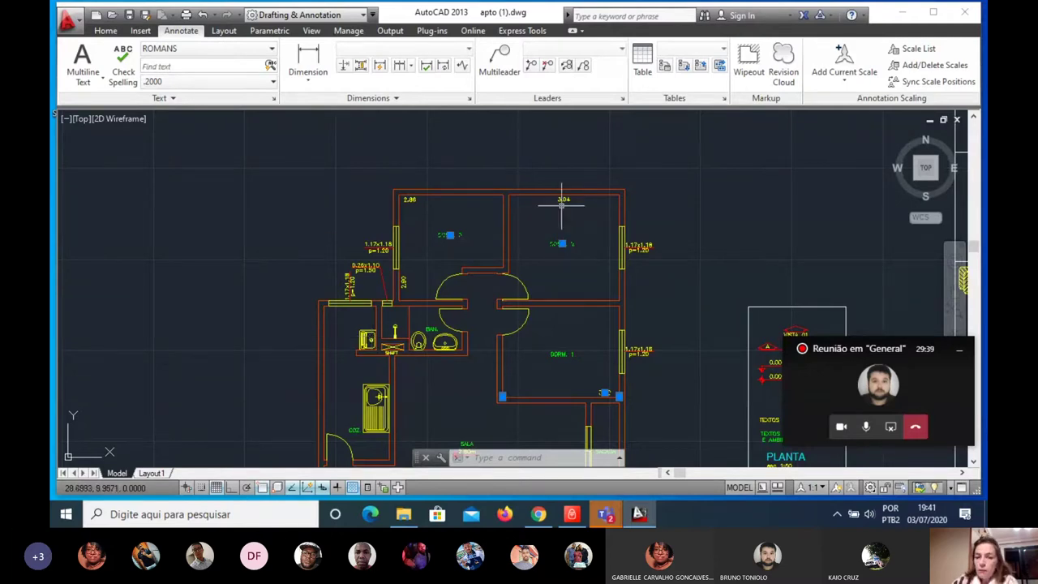
scroll(561, 206, "down", 2)
scroll(493, 378, "up", 3)
scroll(480, 300, "up", 3)
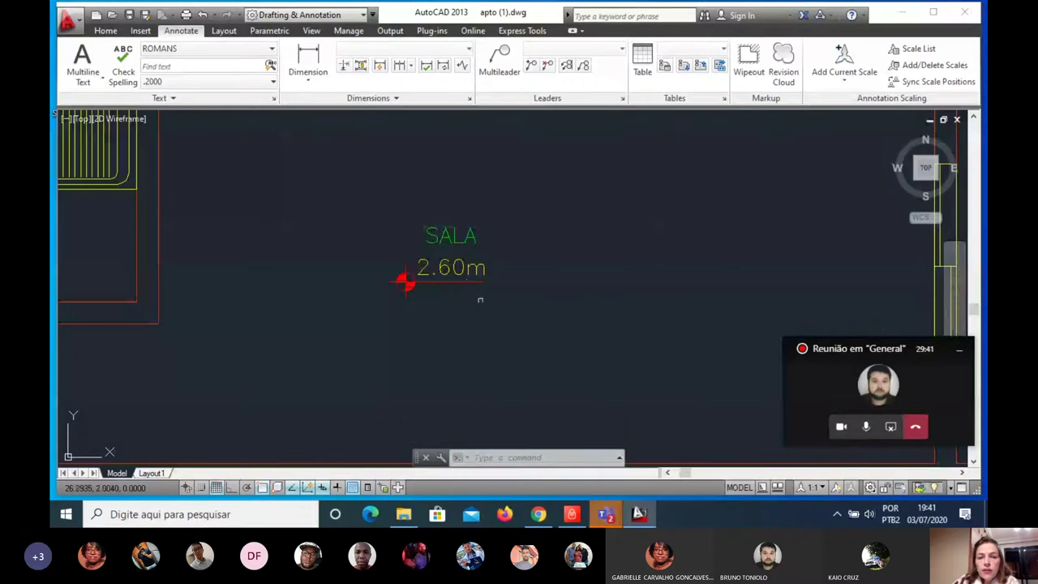
Step: Select the 2.60m label and pan the view left and down around it with PAN
left_click(458, 280)
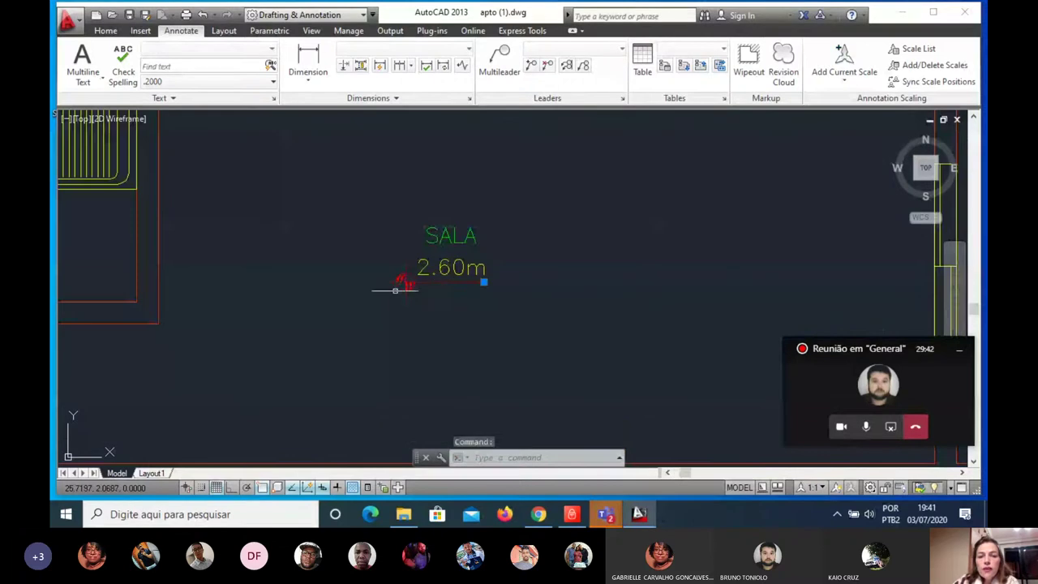
scroll(432, 300, "up", 1)
type("p")
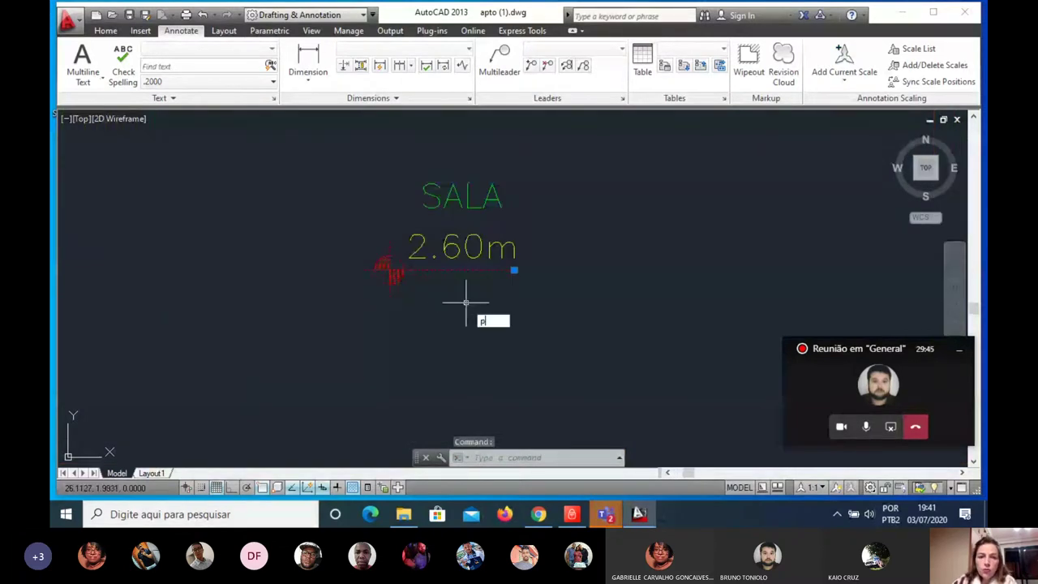
key("Return")
left_click_drag(498, 331, 427, 351)
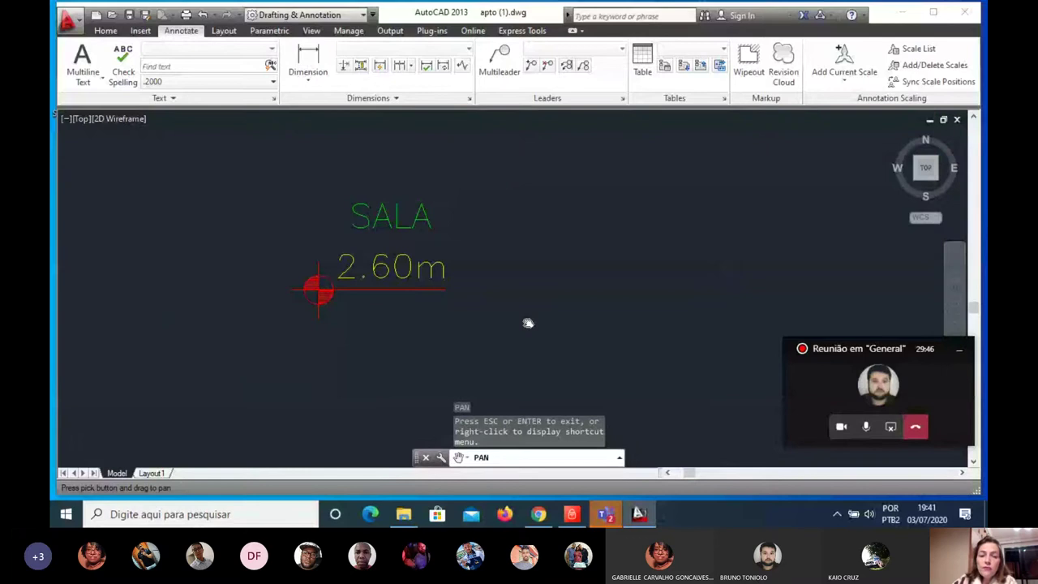
Step: Reframe the view so the kitchen, bathroom, shaft and DORM. 1 surround the living room
scroll(528, 323, "down", 2)
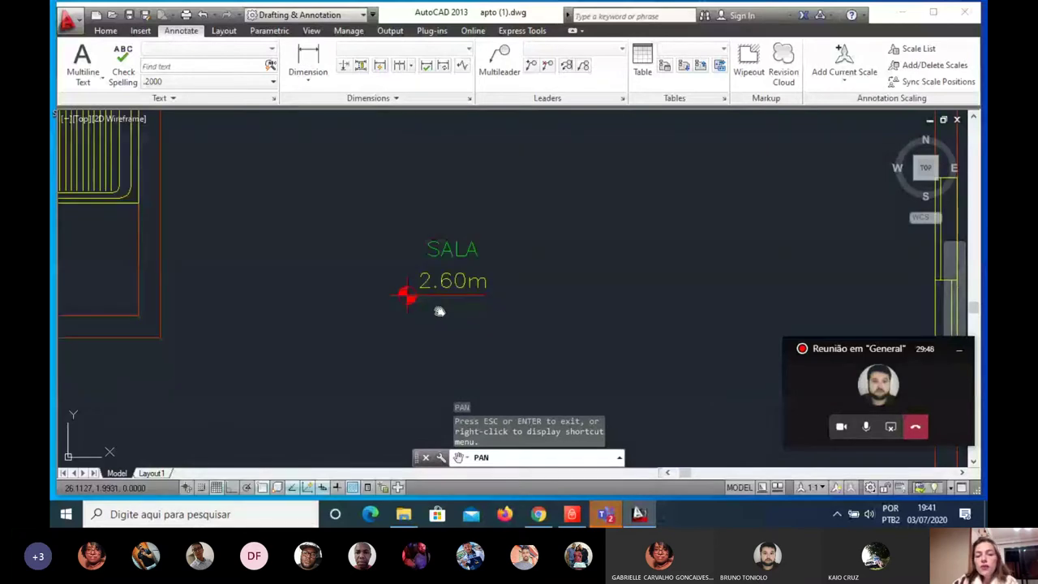
scroll(439, 312, "up", 2)
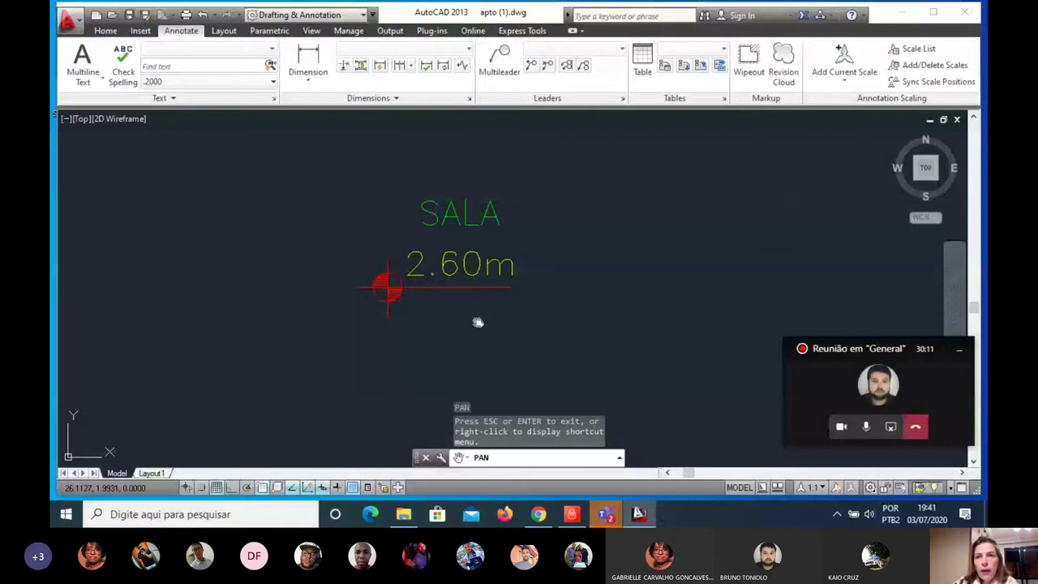
scroll(500, 293, "down", 5)
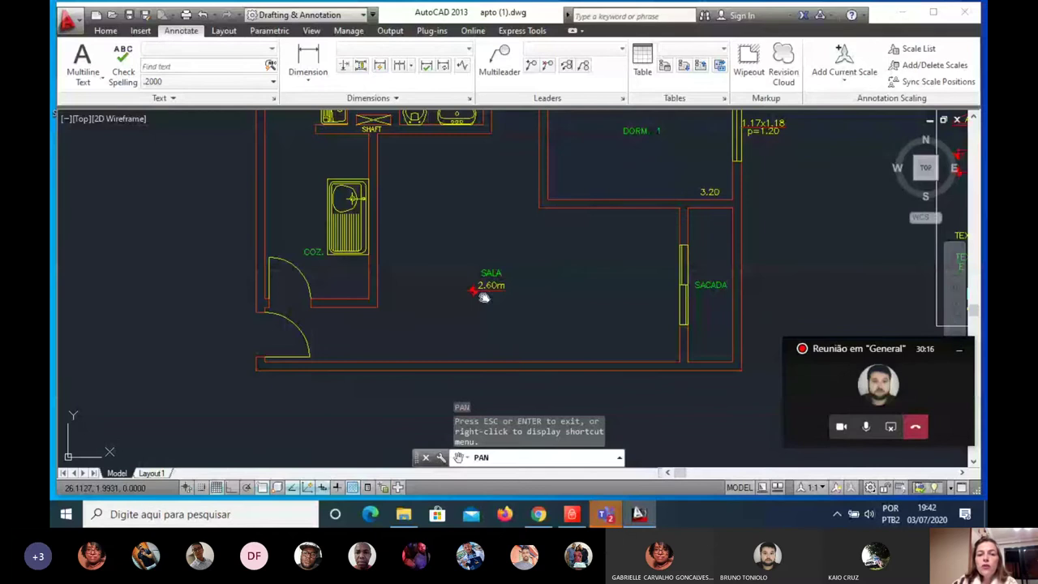
left_click_drag(483, 298, 428, 304)
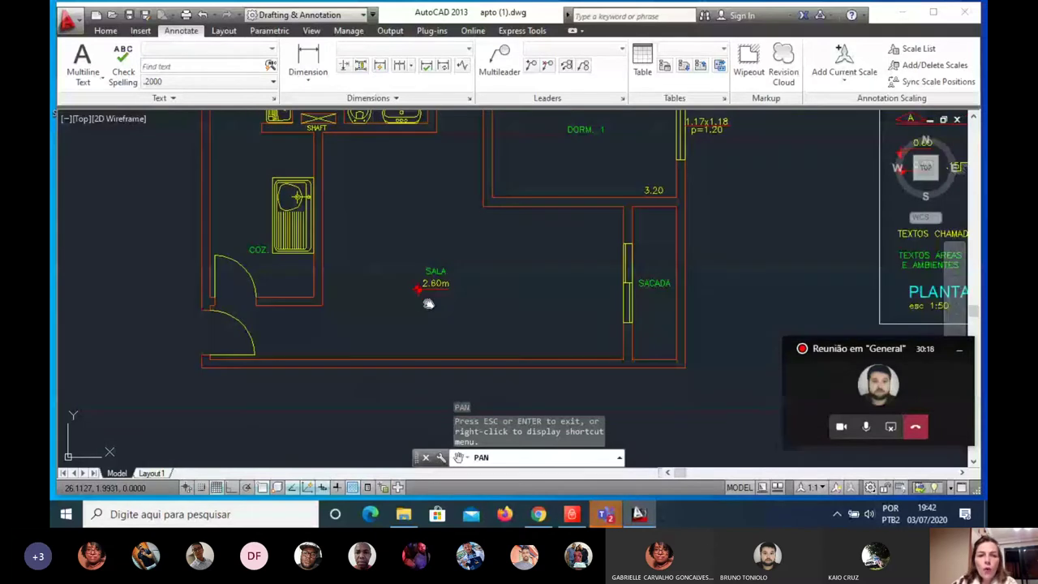
scroll(452, 288, "up", 2)
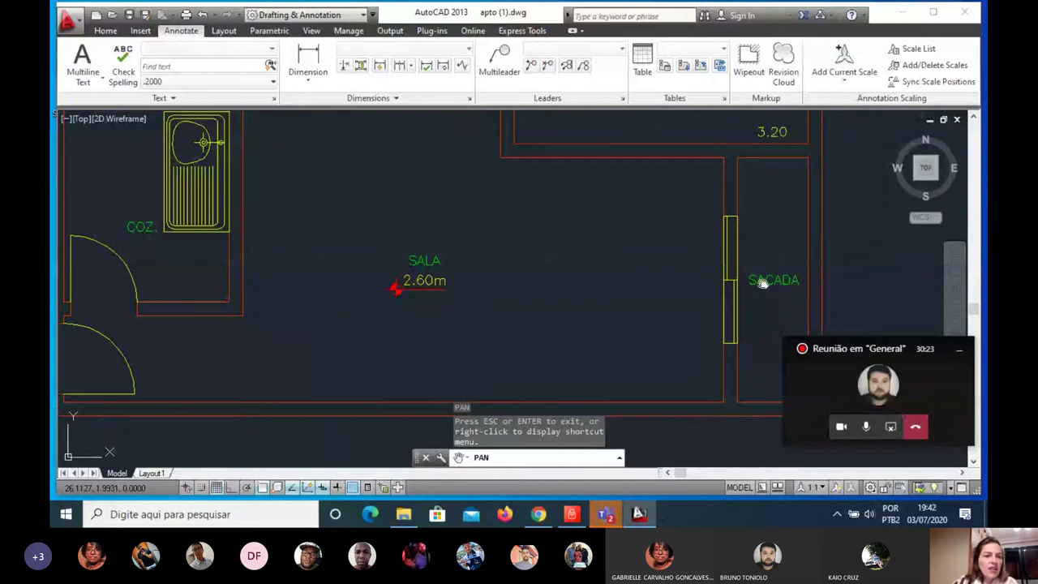
left_click_drag(611, 167, 600, 310)
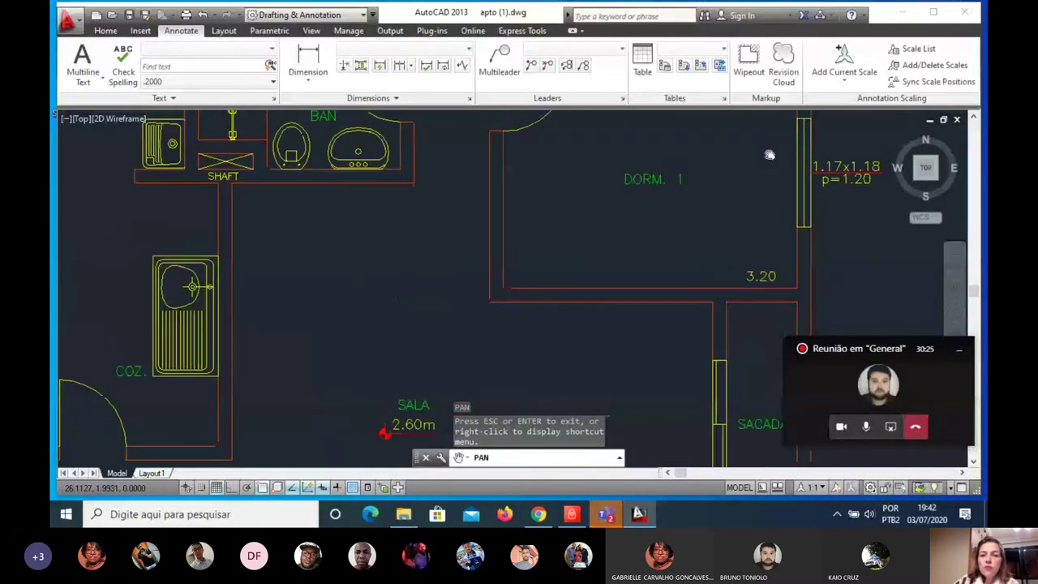
scroll(767, 155, "down", 2)
scroll(584, 329, "up", 2)
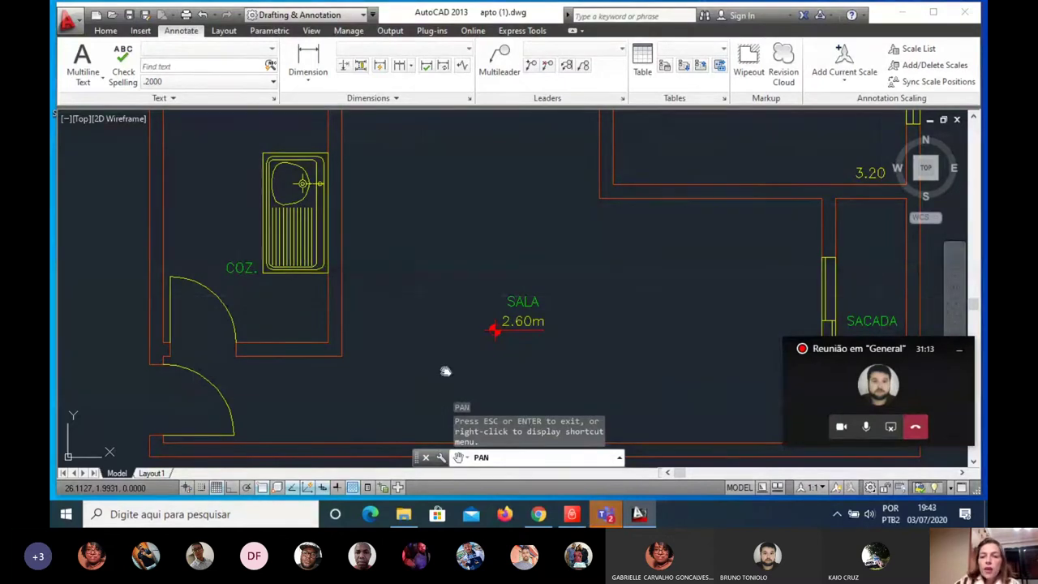
Step: Pan to centre the living room with the bathroom, shaft and DORM. 1 in view
left_click_drag(645, 283, 509, 248)
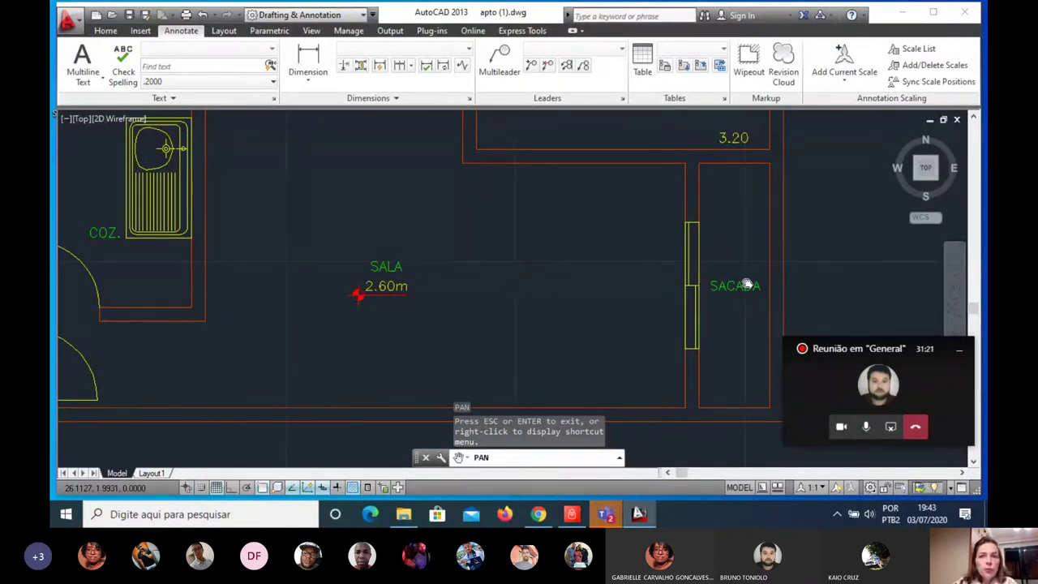
left_click_drag(483, 235, 524, 348)
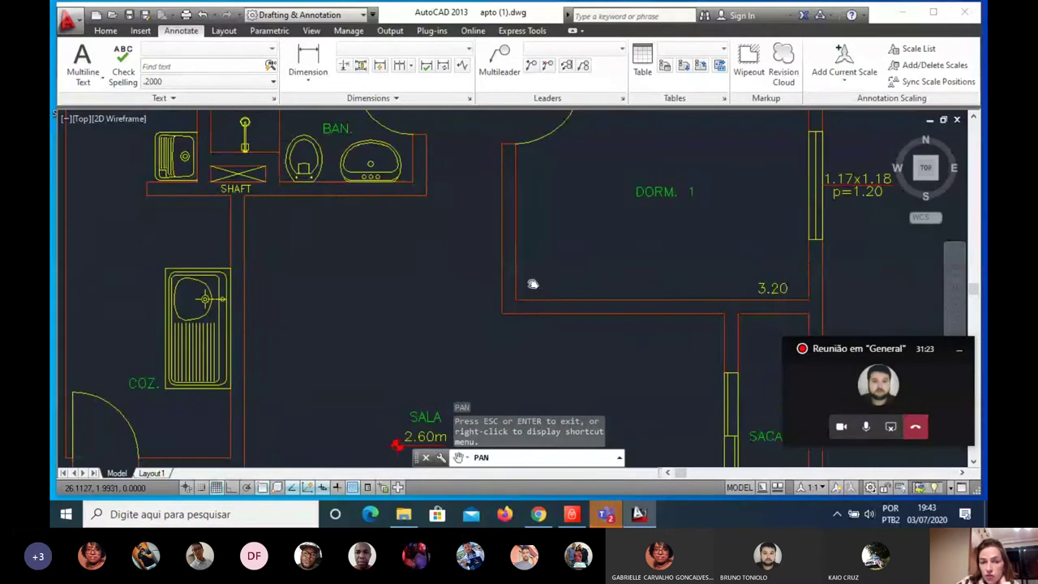
left_click_drag(412, 291, 447, 350)
scroll(373, 259, "down", 2)
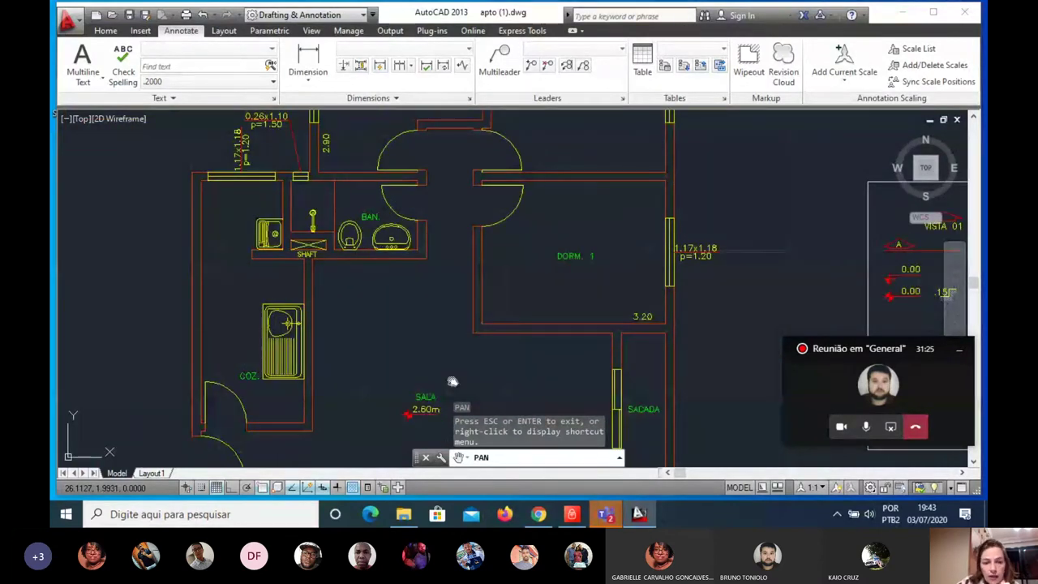
scroll(438, 330, "up", 1)
left_click_drag(438, 329, 436, 320)
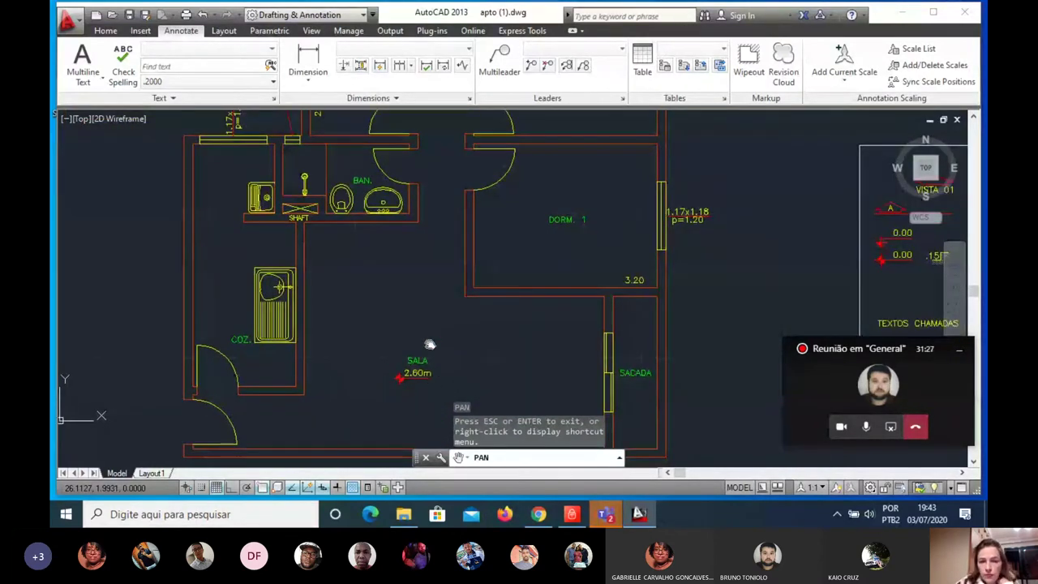
Step: Bring DORM. 2, DORM. 3 and the balcony into view and zoom out to include the PLANTA box
left_click_drag(538, 297, 528, 366)
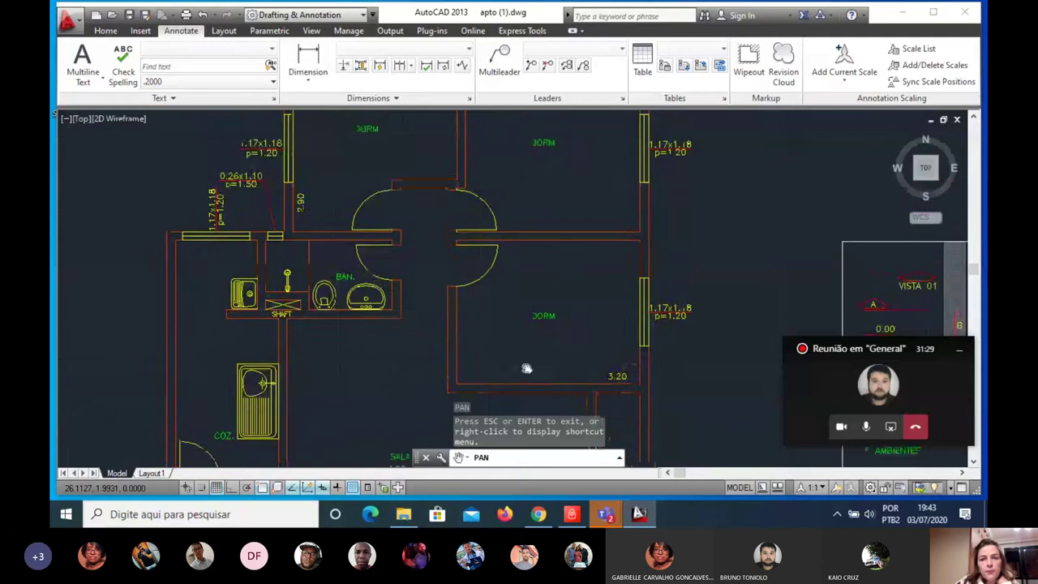
left_click_drag(524, 320, 527, 273)
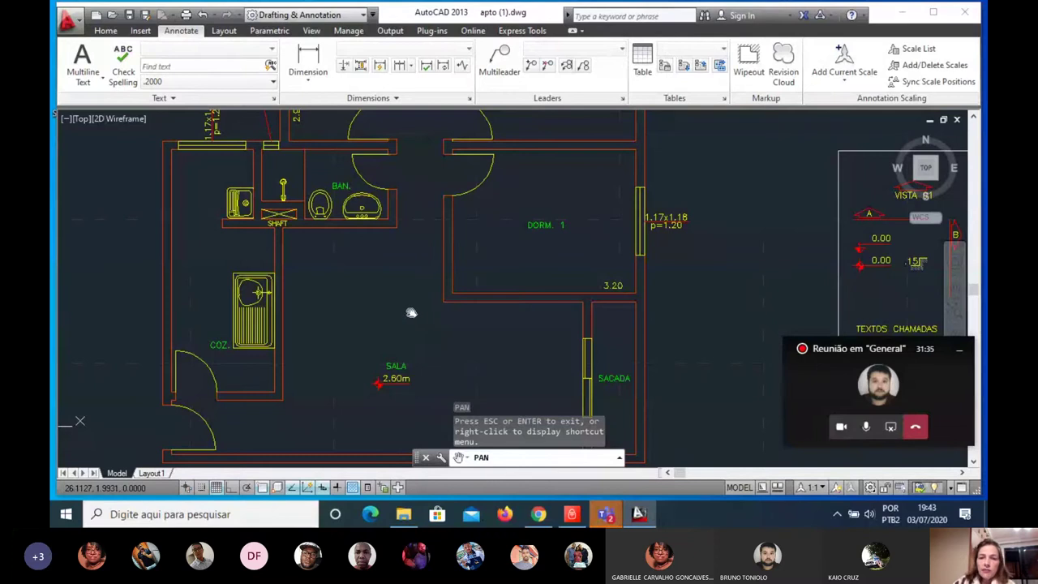
scroll(419, 305, "down", 2)
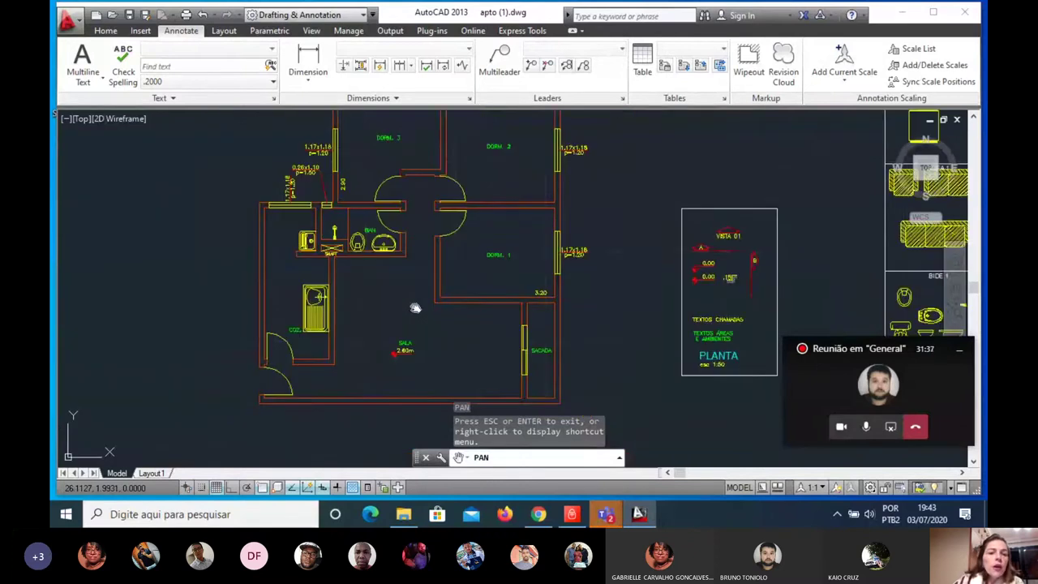
scroll(469, 265, "down", 2)
scroll(365, 334, "up", 3)
scroll(394, 304, "up", 2)
scroll(500, 352, "down", 2)
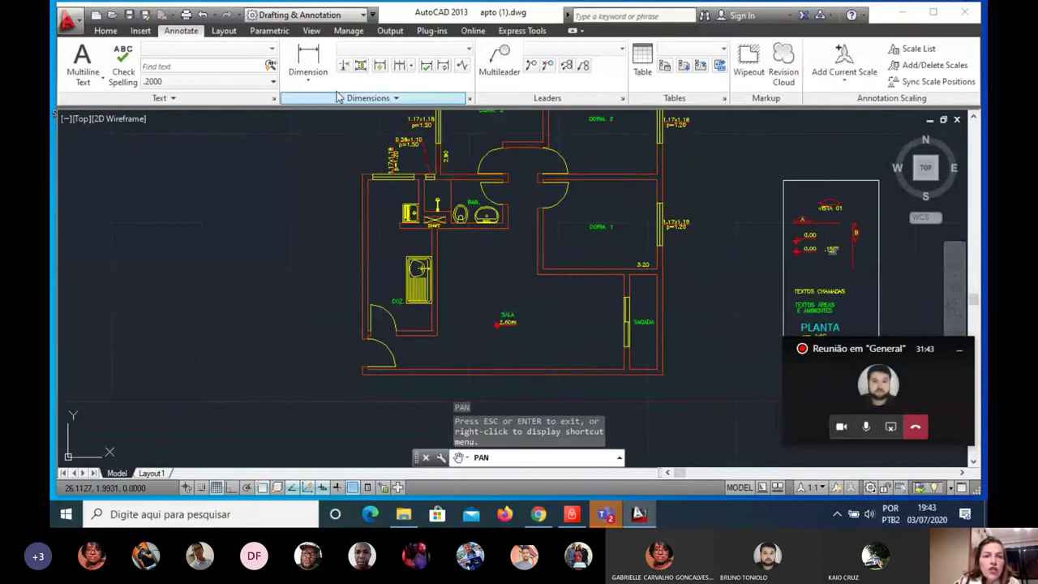
Step: Switch the current dimension style from 1-50a to 1-50 in the Dimension Style dropdown
left_click(308, 78)
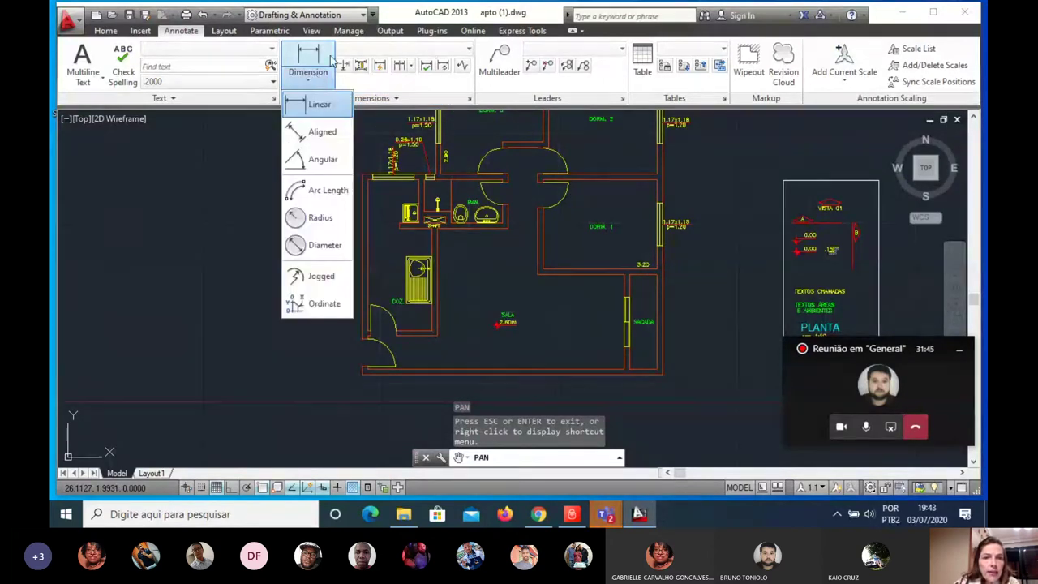
left_click(466, 49)
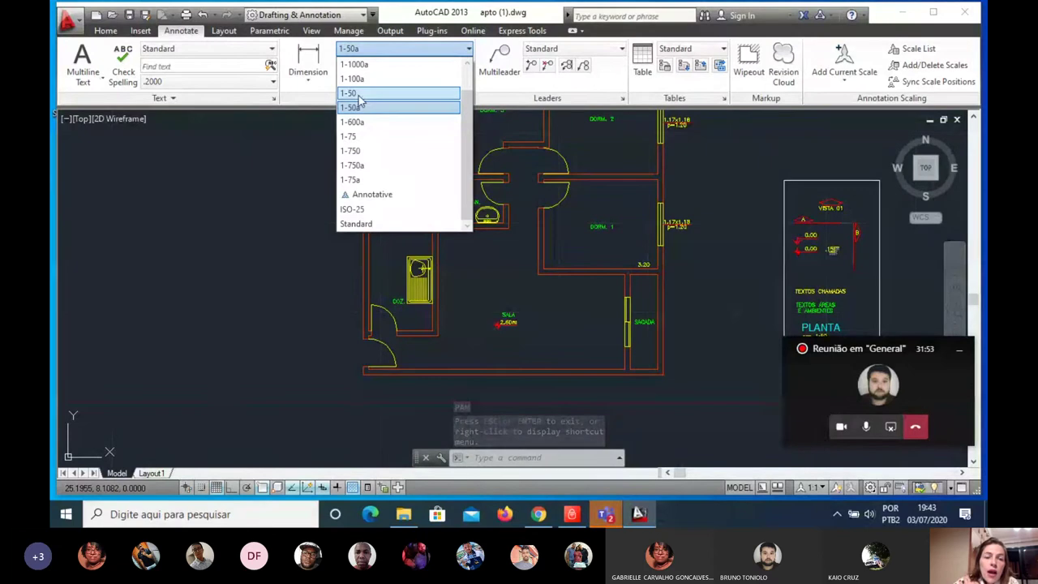
left_click(363, 94)
scroll(317, 156, "down", 2)
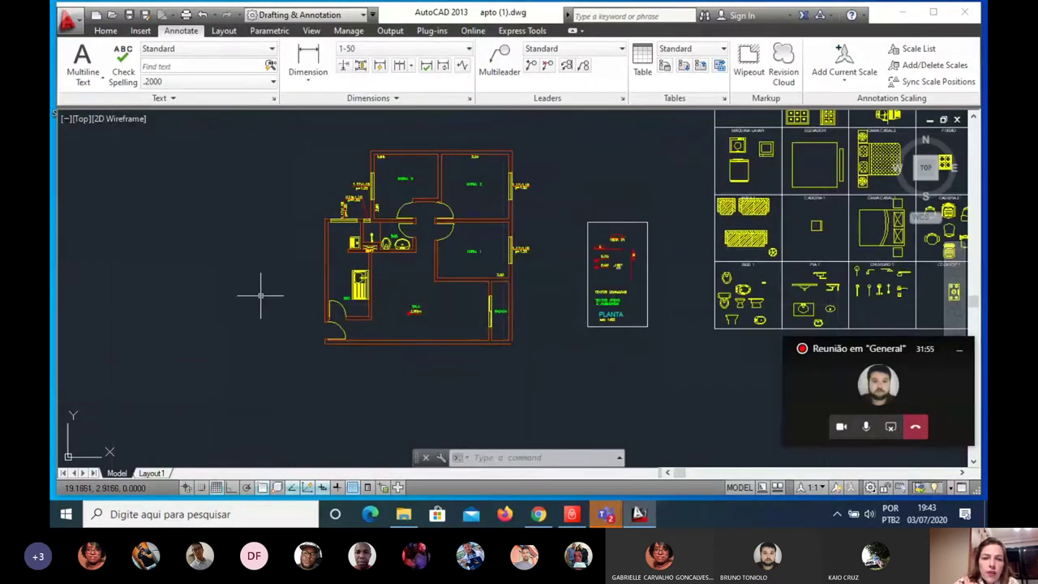
scroll(378, 122, "up", 2)
scroll(378, 122, "up", 2)
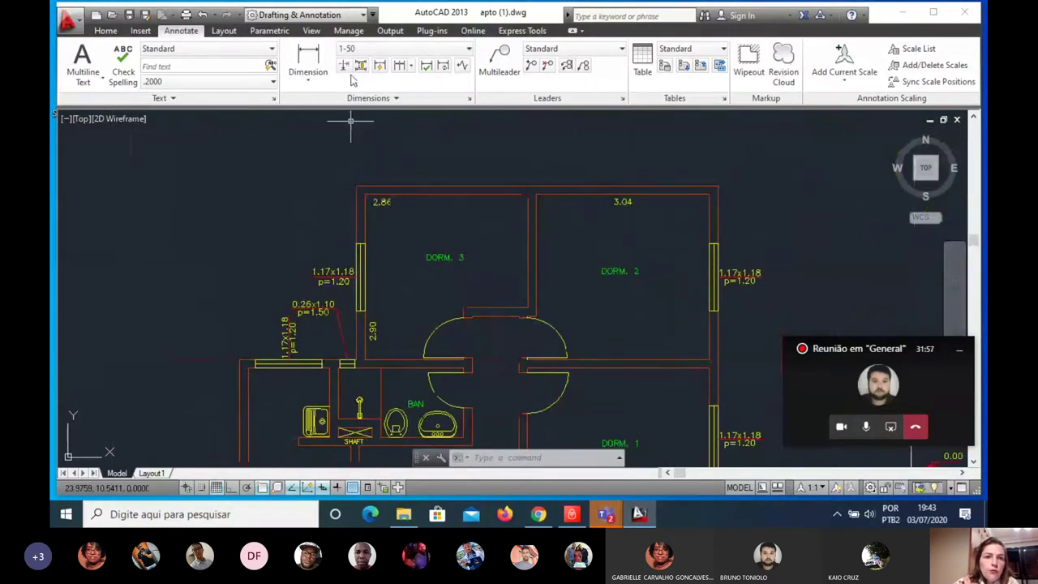
Step: Start a Linear dimension and zoom in toward DORM. 3's top-left outer corner
left_click(321, 84)
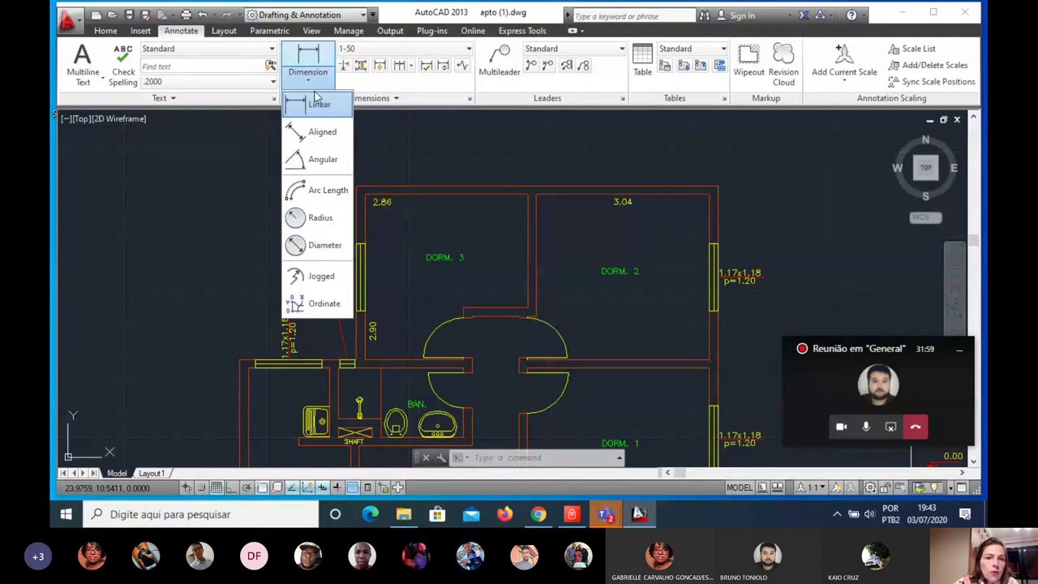
left_click(316, 105)
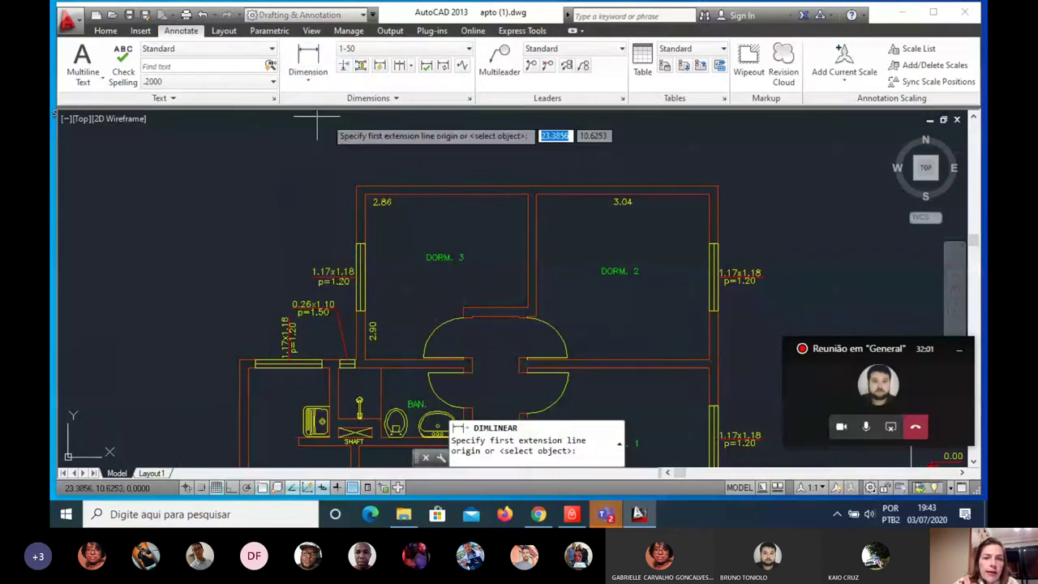
scroll(349, 169, "up", 3)
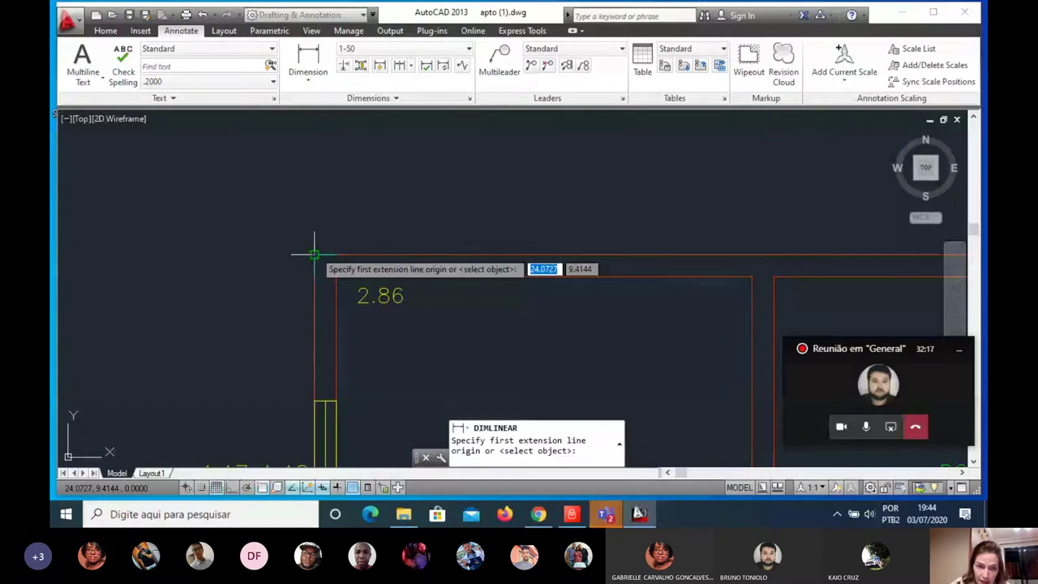
Step: Dimension the .15 wall thickness at DORM. 3's top-left corner with a 0.5 offset
left_click(315, 255)
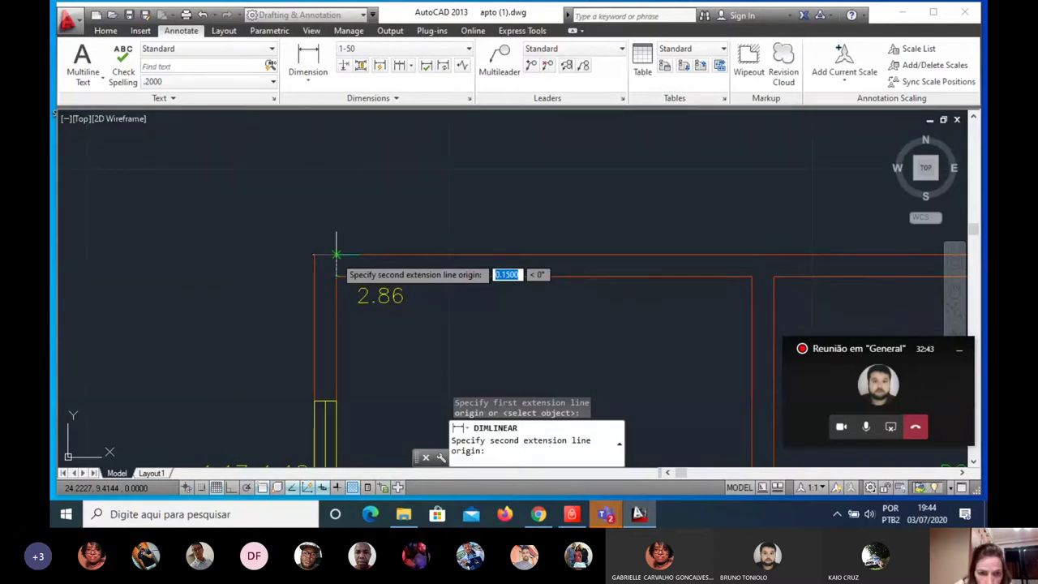
left_click(336, 254)
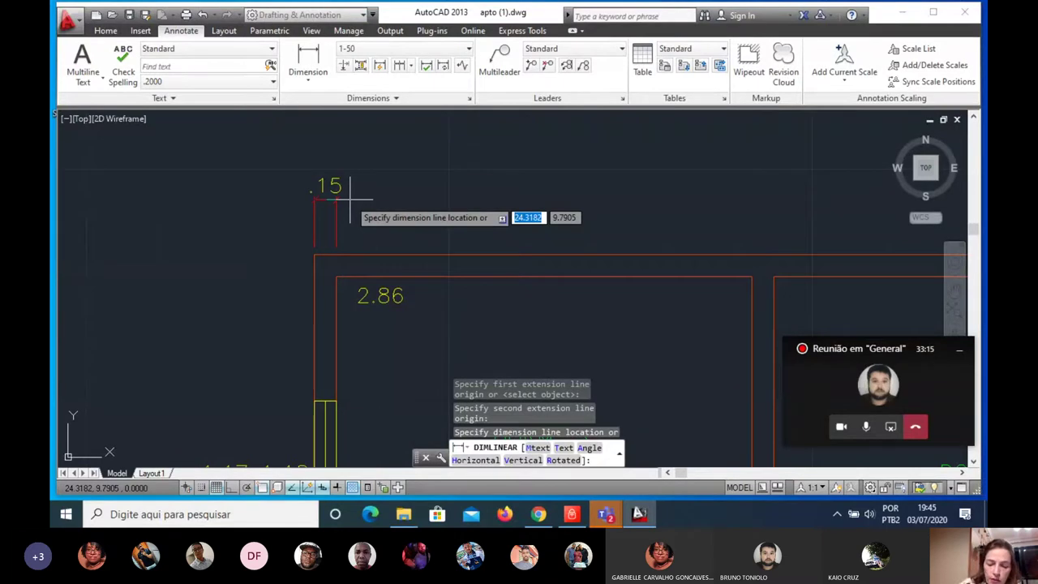
type(".5")
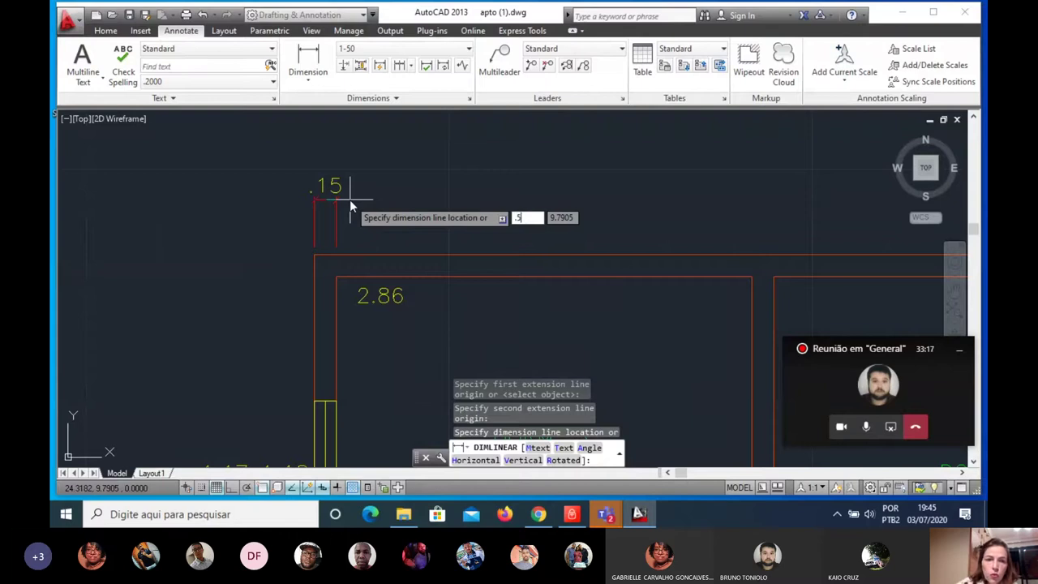
key("Return")
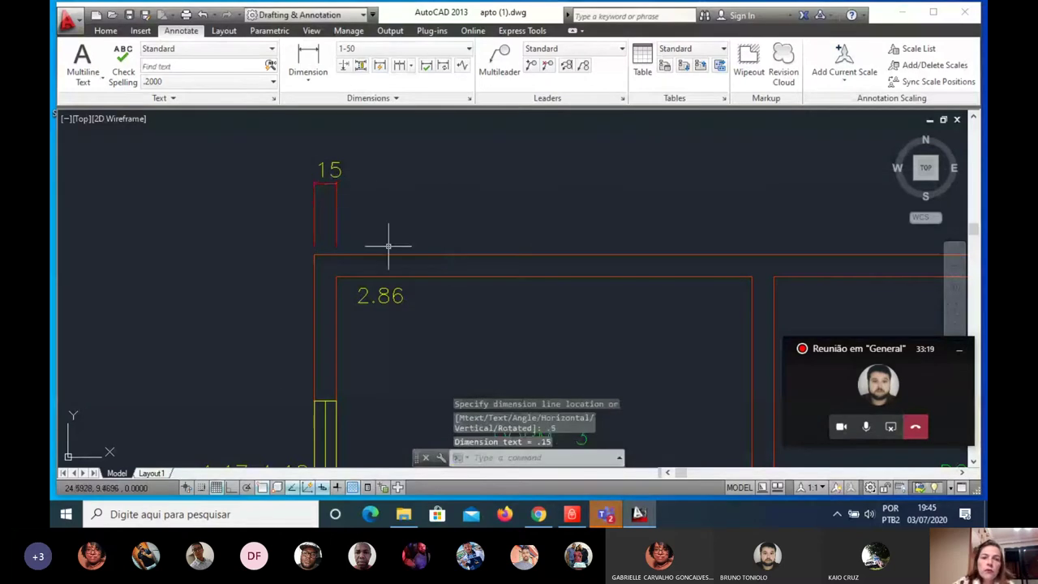
scroll(385, 243, "down", 2)
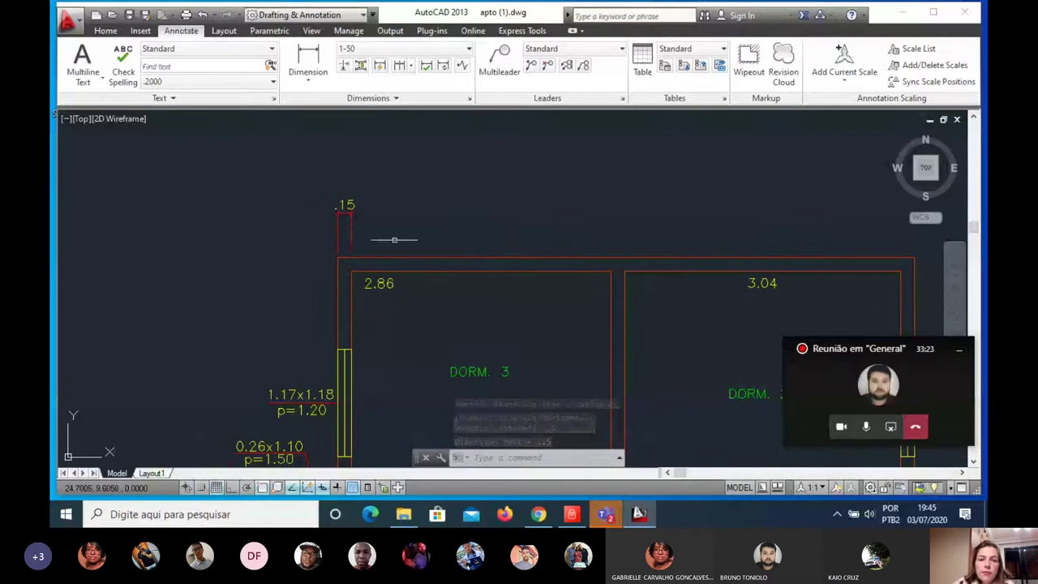
scroll(389, 232, "up", 2)
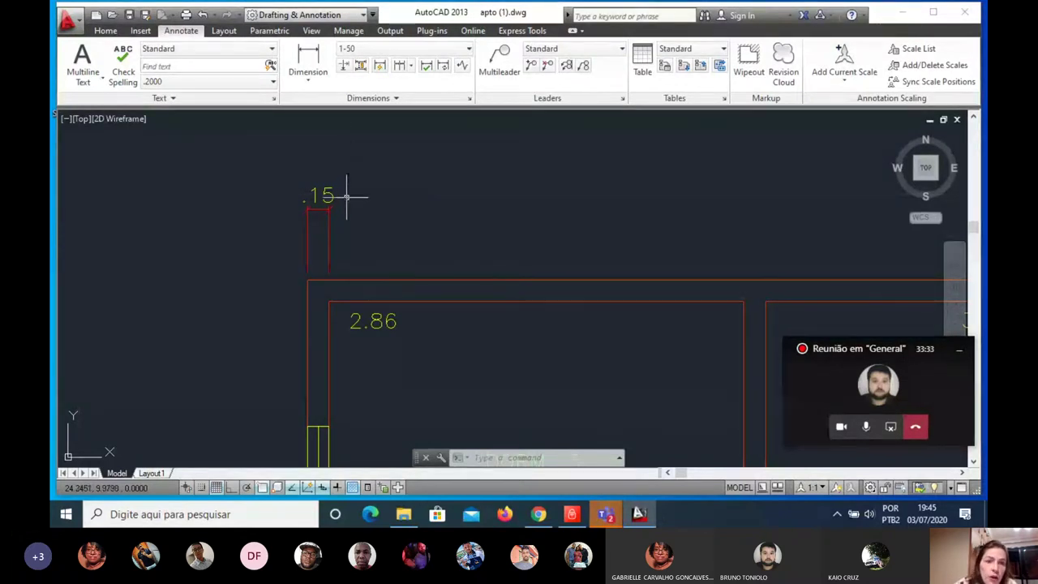
left_click(308, 236)
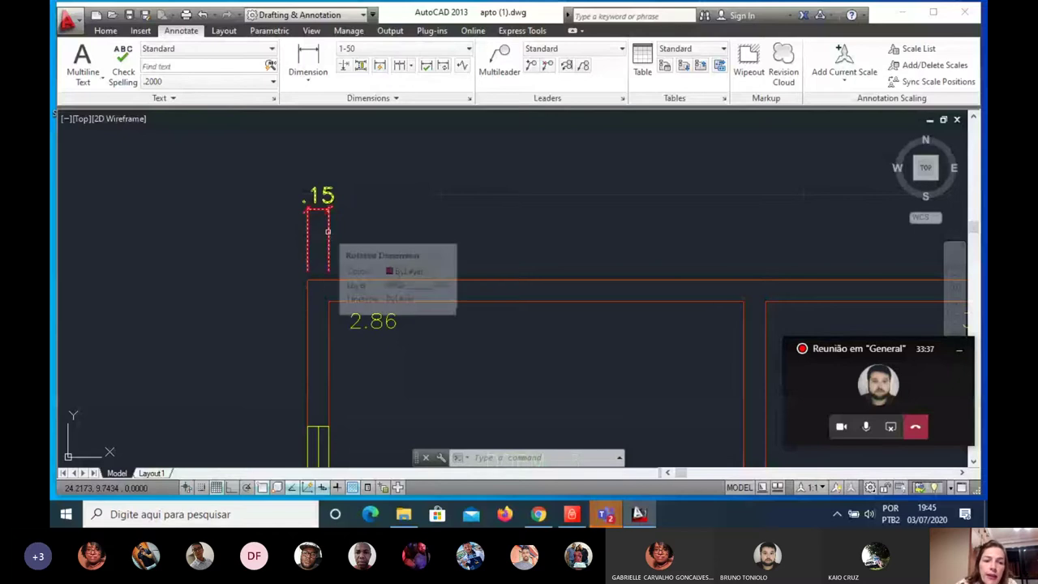
scroll(328, 231, "up", 2)
key("Escape")
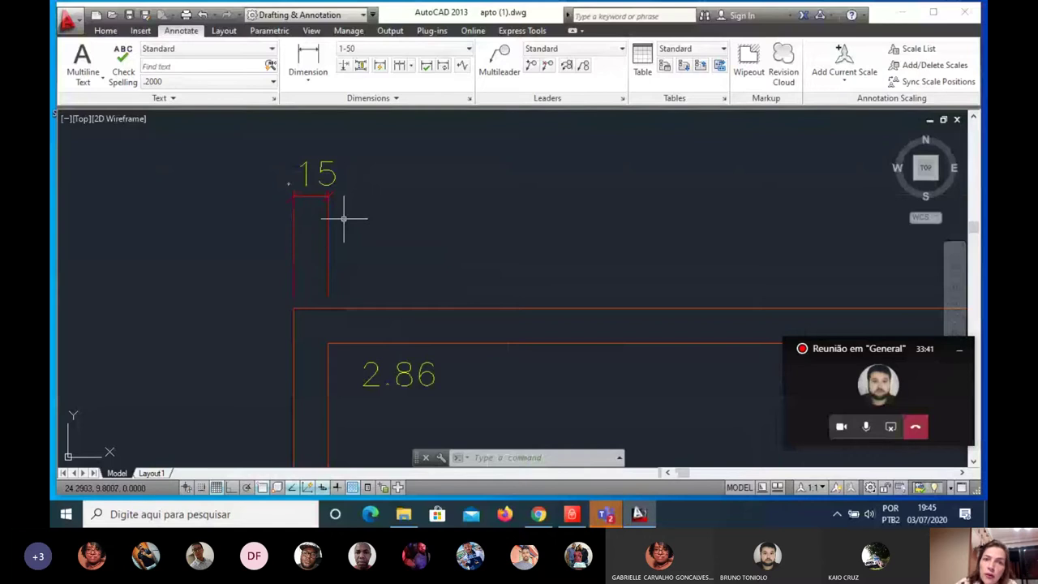
left_click(328, 242)
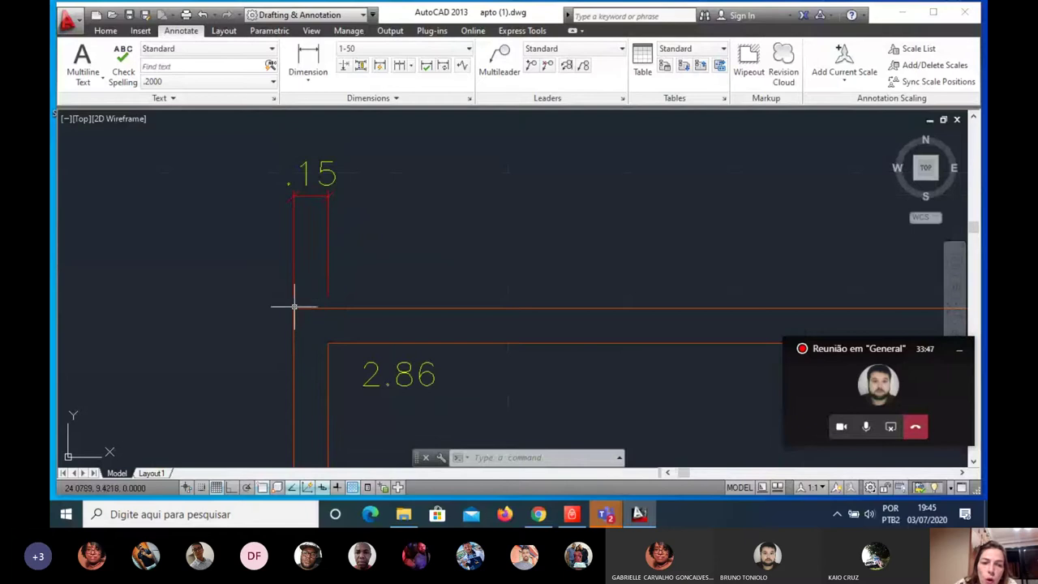
scroll(296, 308, "up", 5)
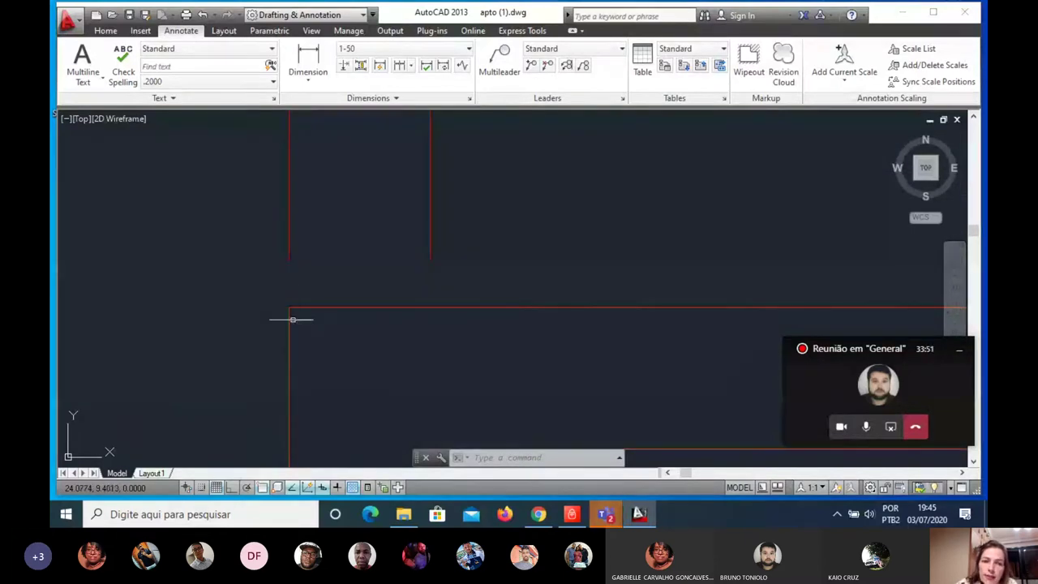
scroll(276, 312, "down", 2)
scroll(313, 354, "down", 2)
scroll(304, 325, "down", 2)
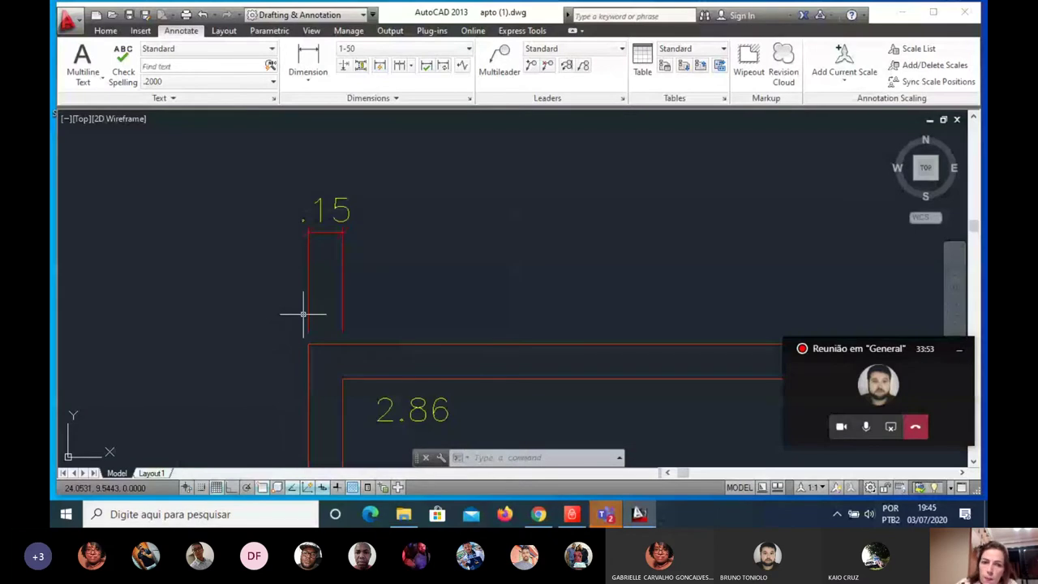
scroll(345, 317, "up", 2)
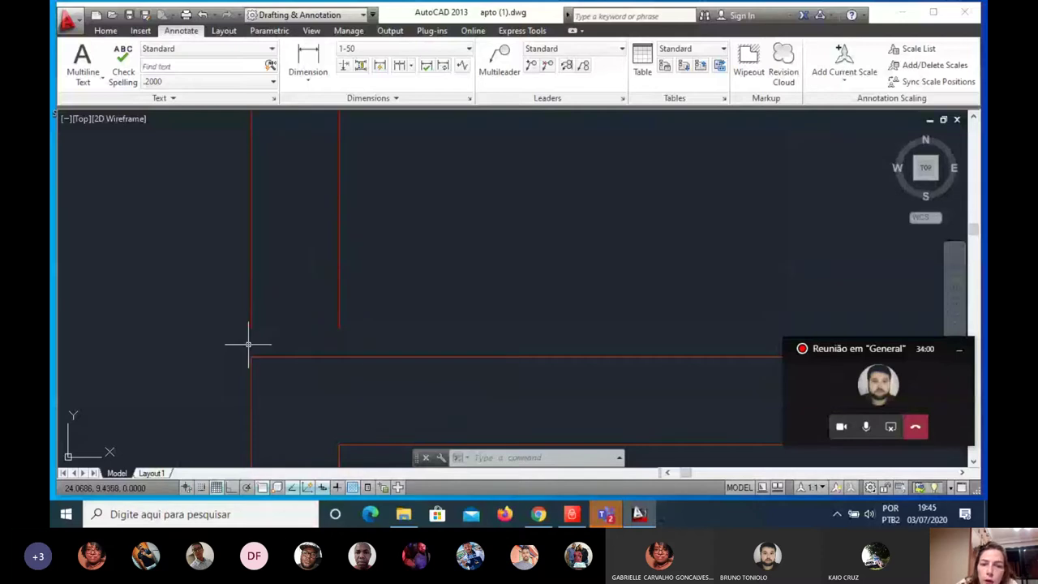
scroll(393, 375, "down", 1)
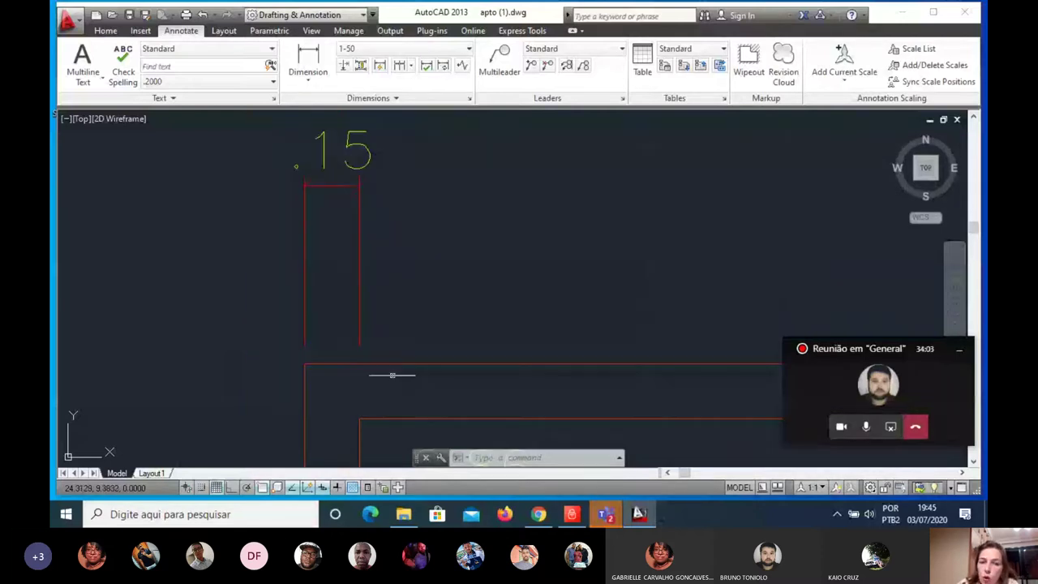
scroll(285, 162, "up", 4)
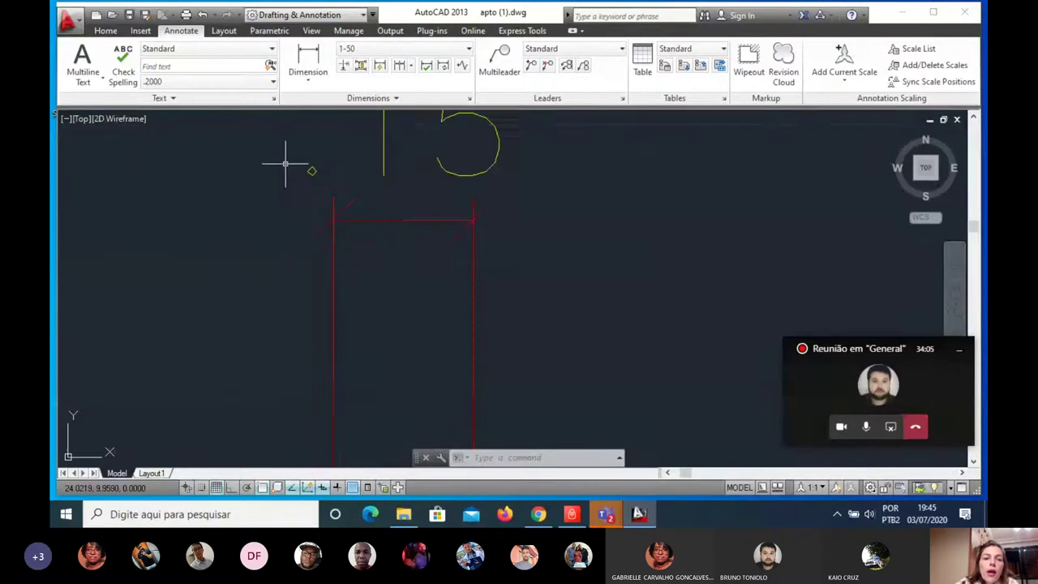
scroll(350, 292, "down", 2)
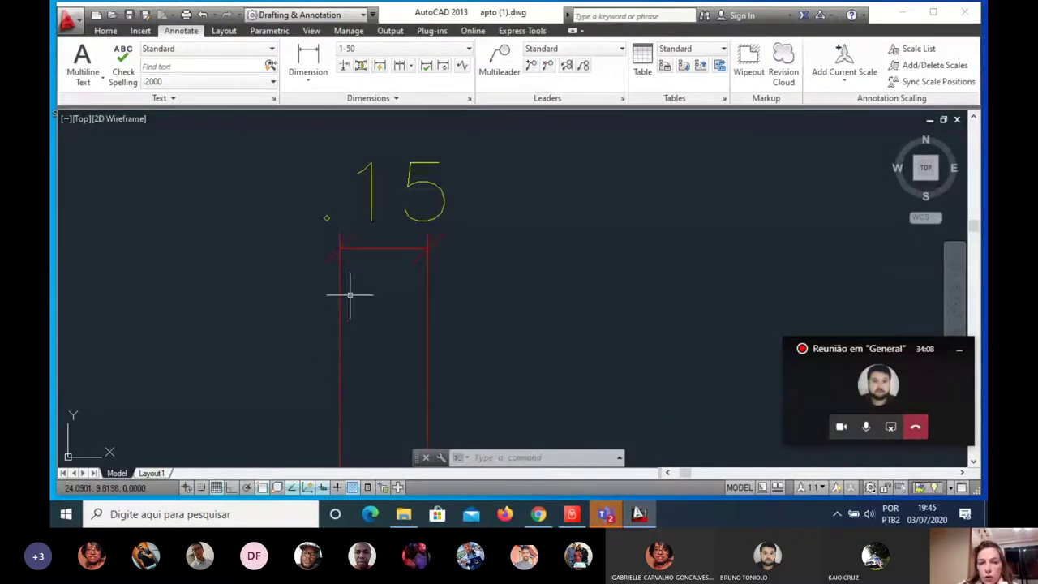
scroll(352, 233, "up", 4)
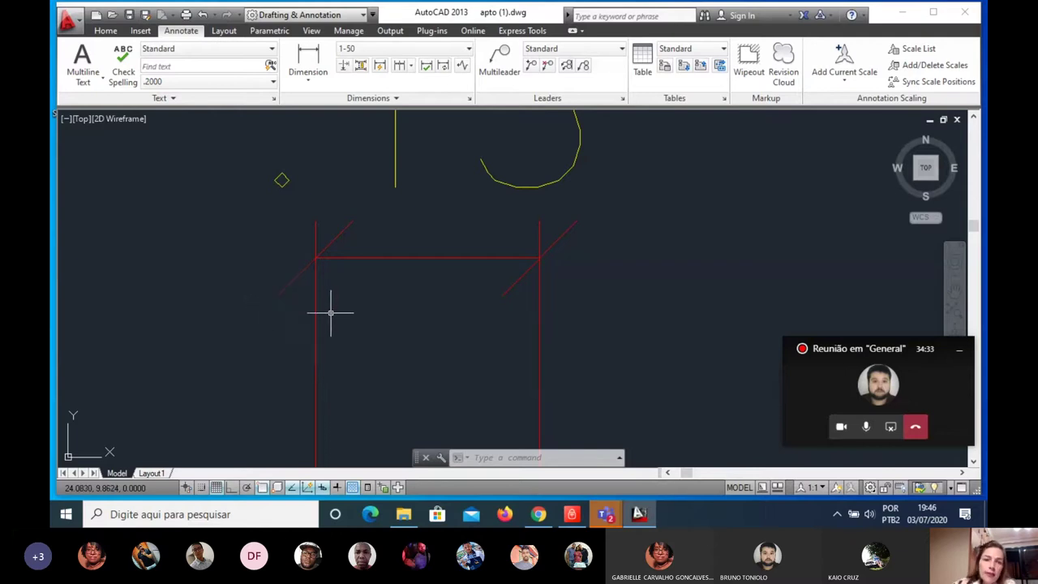
scroll(365, 291, "down", 5)
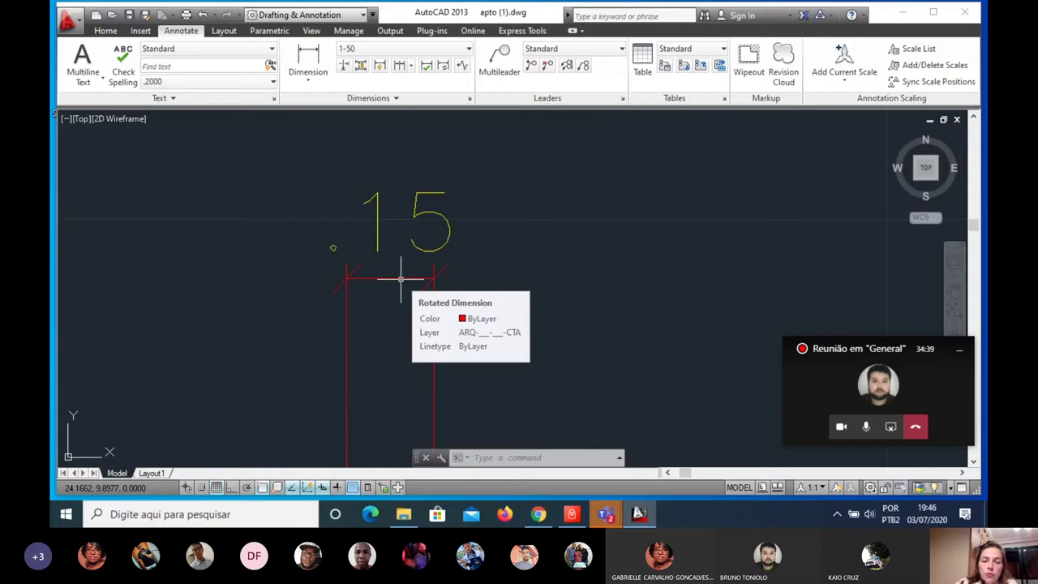
scroll(373, 283, "up", 2)
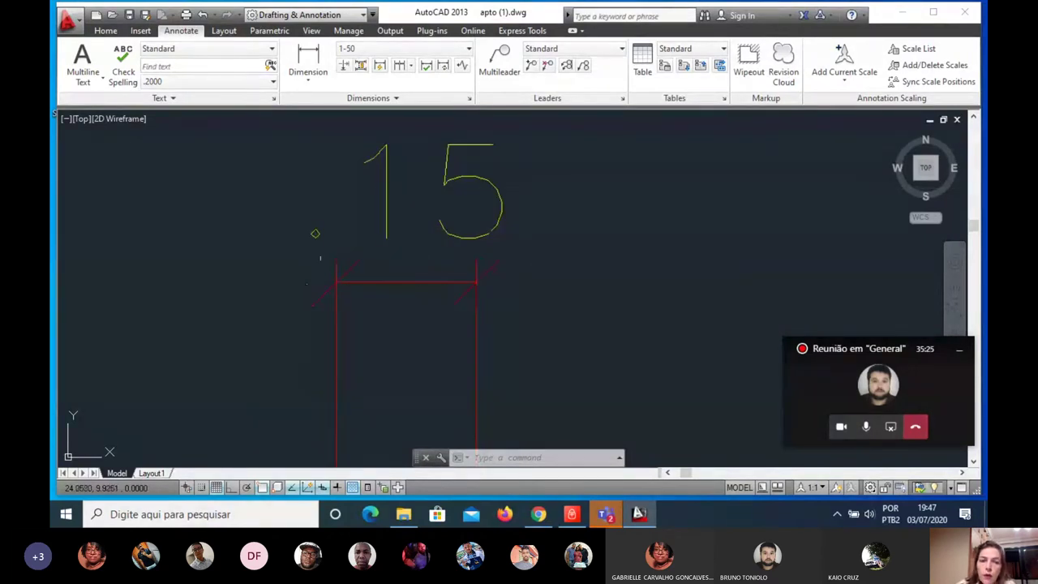
scroll(444, 234, "down", 2)
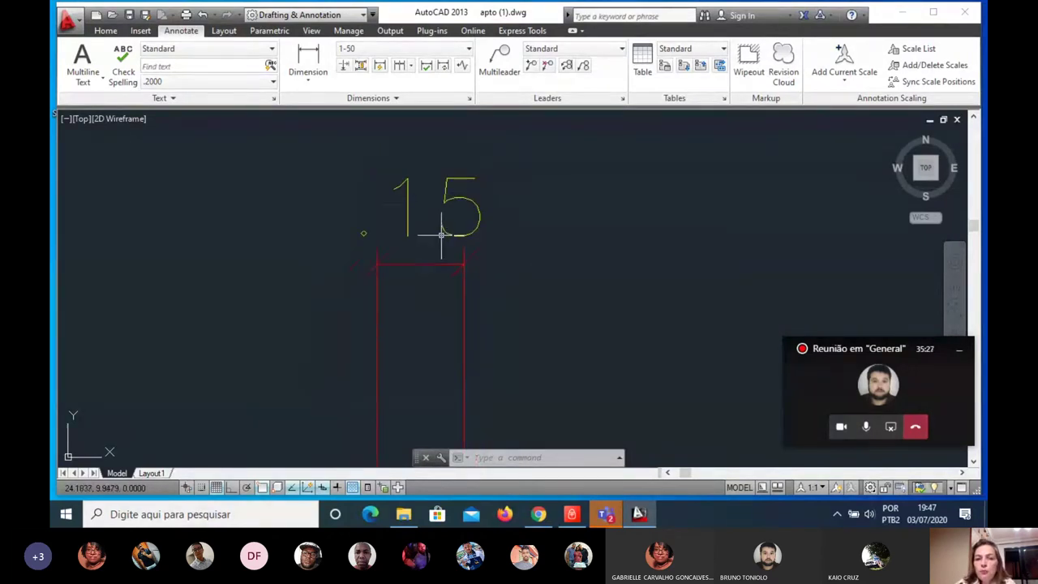
scroll(438, 198, "down", 2)
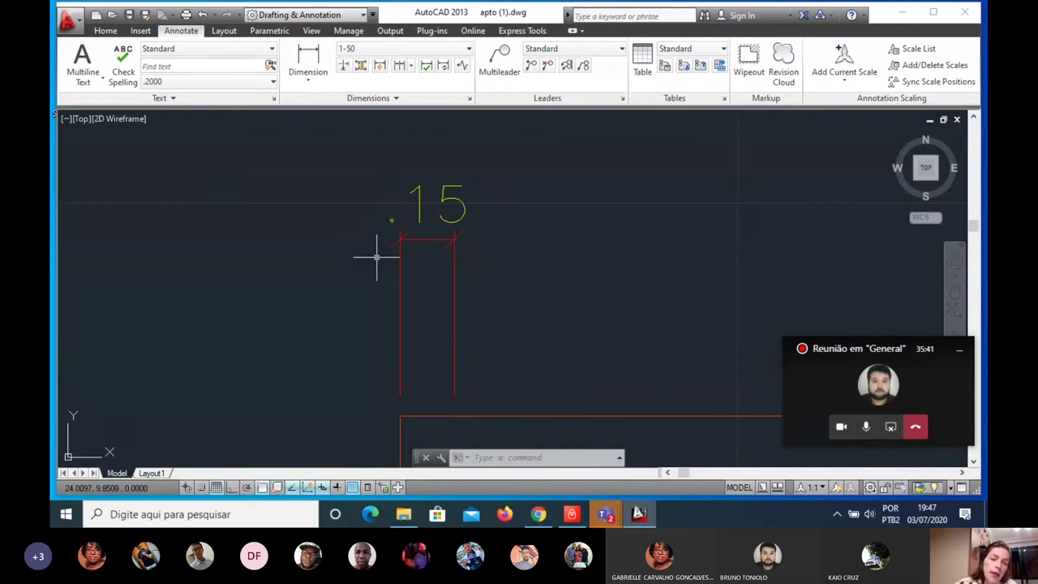
scroll(408, 234, "up", 2)
left_click(395, 241)
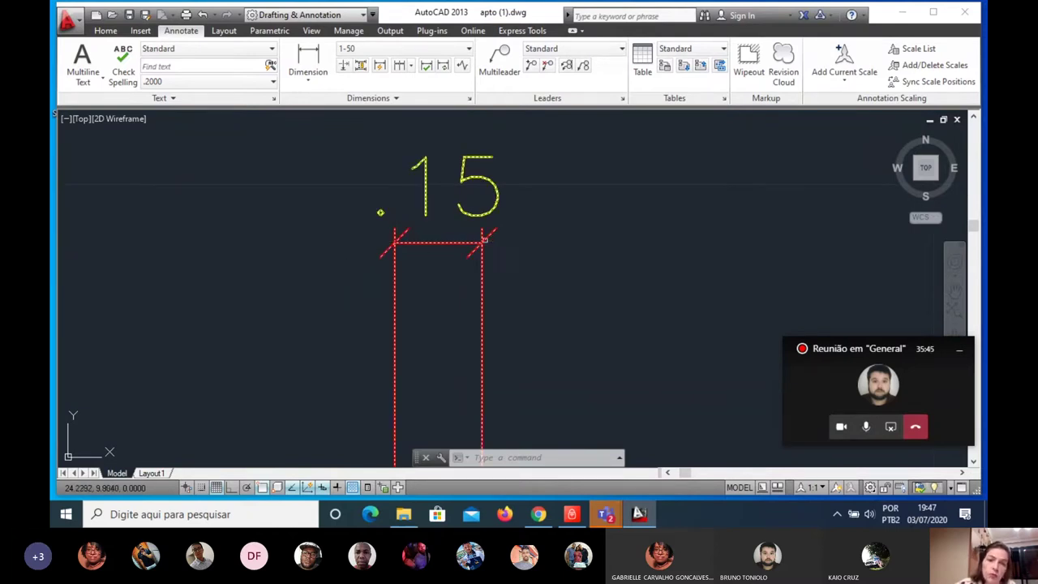
key("Escape")
scroll(317, 253, "down", 2)
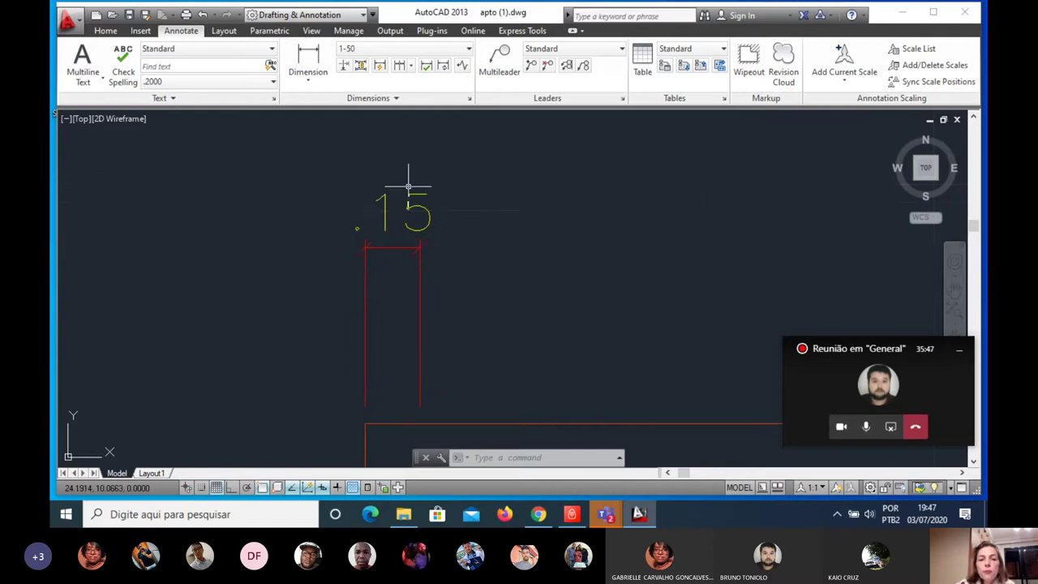
scroll(407, 174, "down", 2)
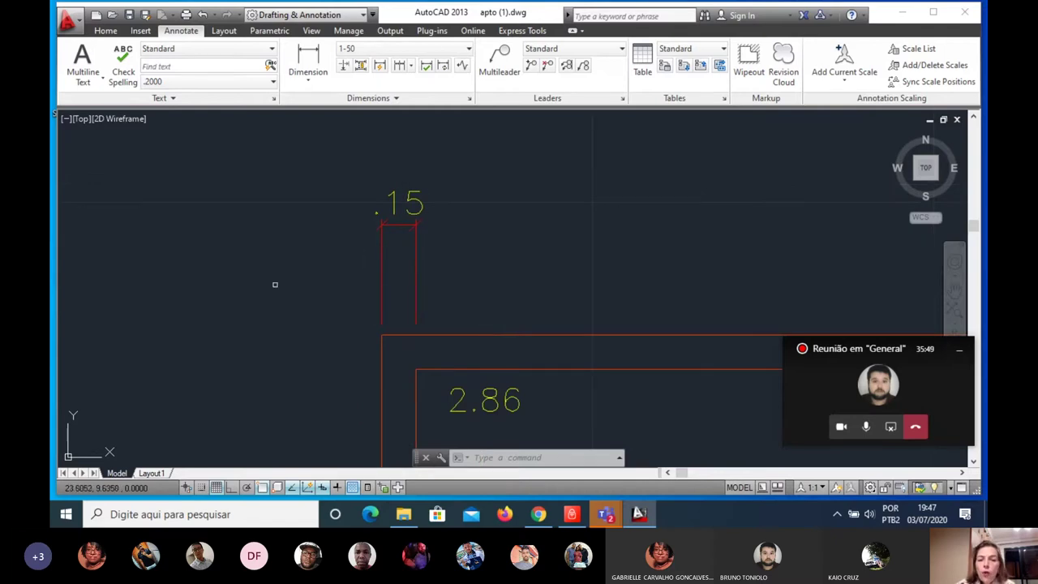
scroll(276, 287, "down", 2)
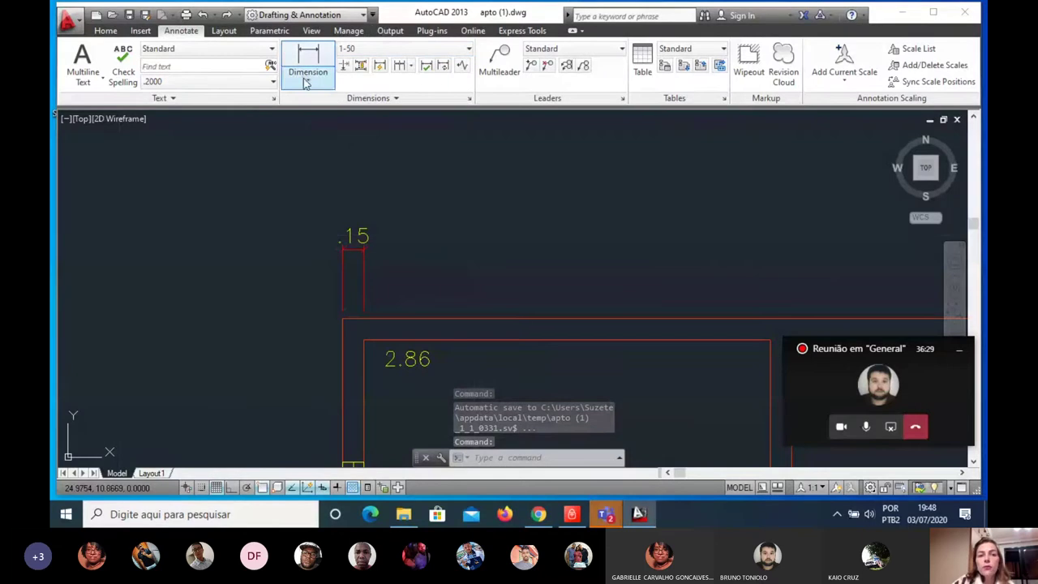
Step: Continue from the .15 dimension, snapping to the next wall corner for the 2.86 segment
left_click(399, 64)
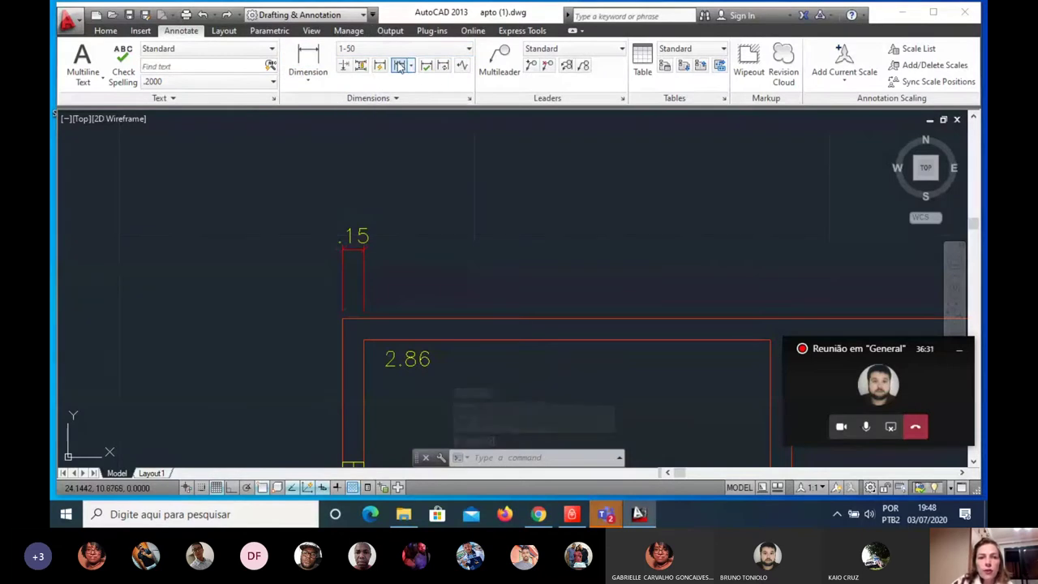
scroll(519, 286, "down", 2)
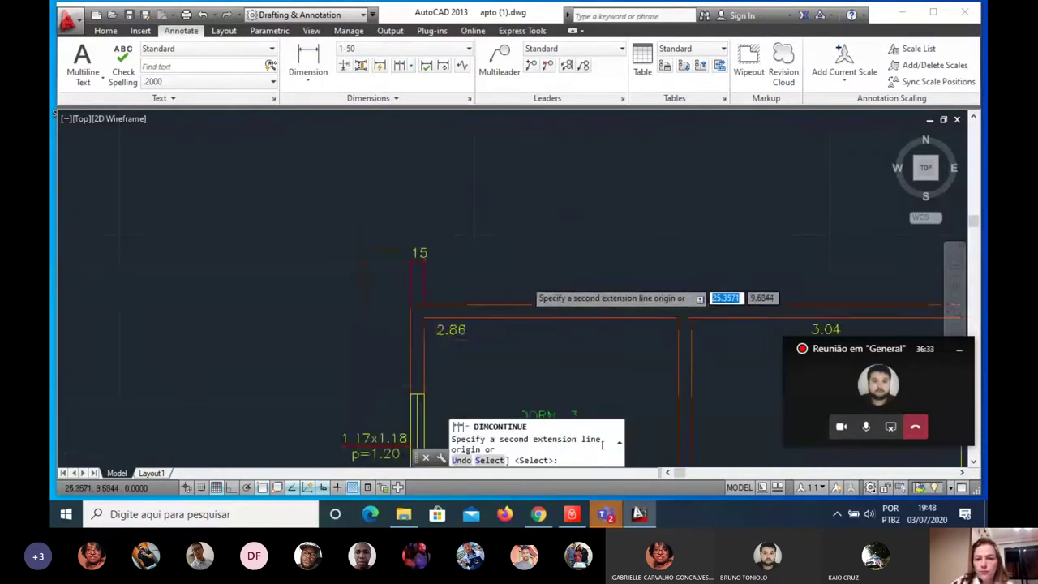
scroll(505, 273, "down", 2)
scroll(527, 291, "up", 2)
scroll(371, 276, "up", 2)
scroll(379, 277, "down", 3)
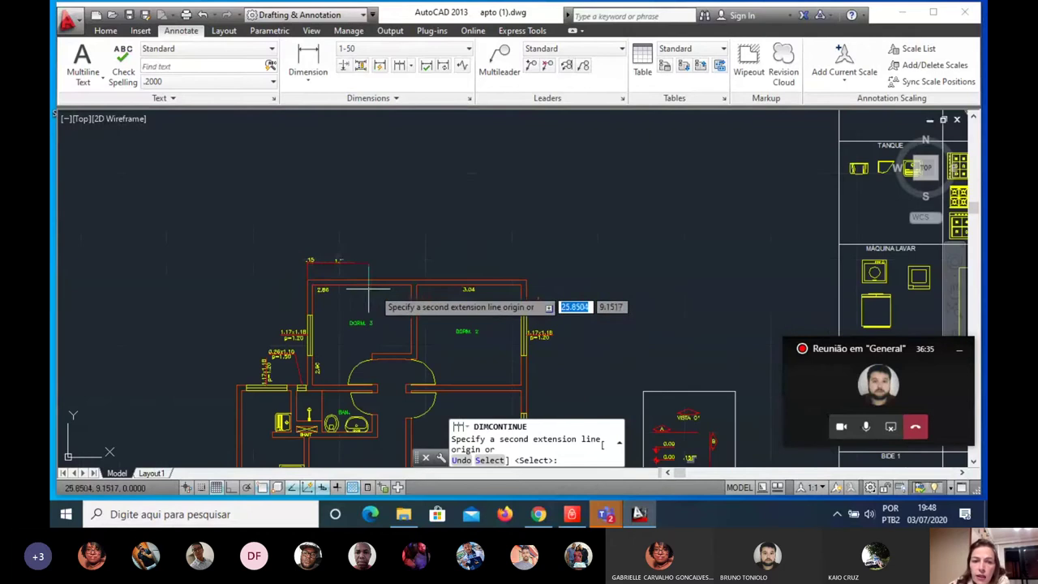
scroll(442, 271, "up", 4)
scroll(435, 285, "up", 2)
scroll(434, 285, "down", 2)
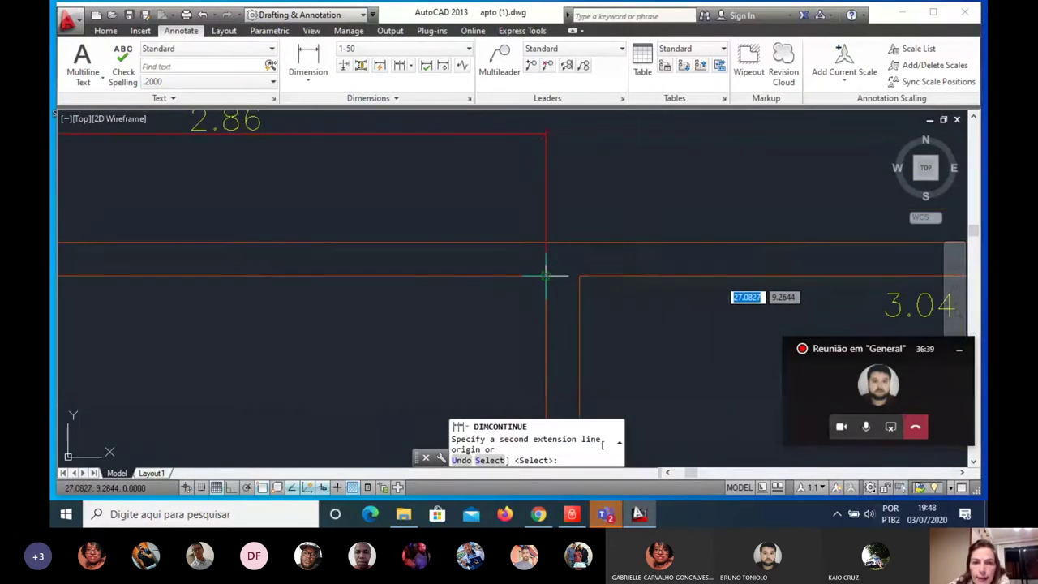
scroll(545, 276, "down", 3)
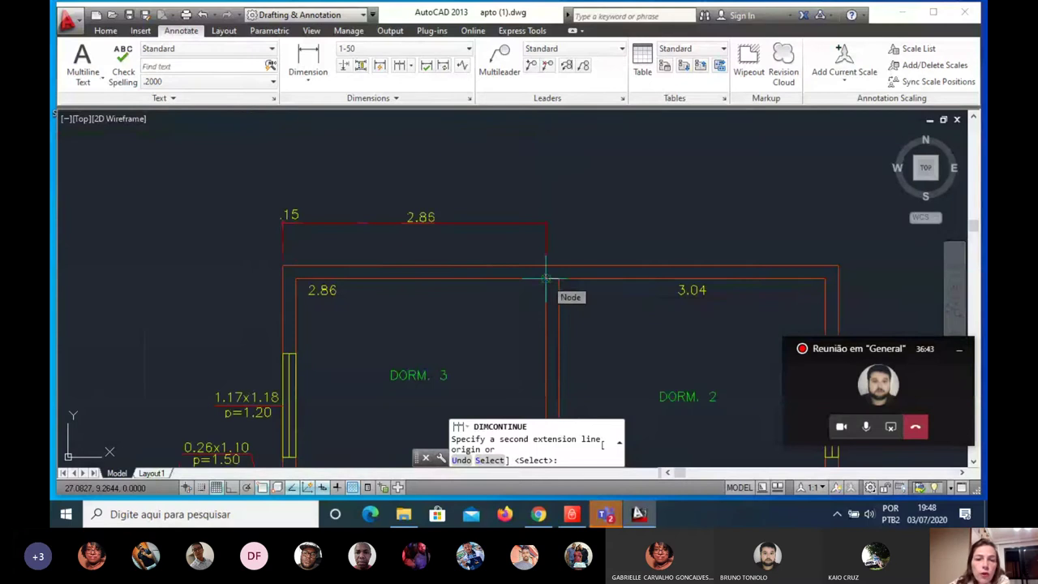
scroll(545, 278, "up", 5)
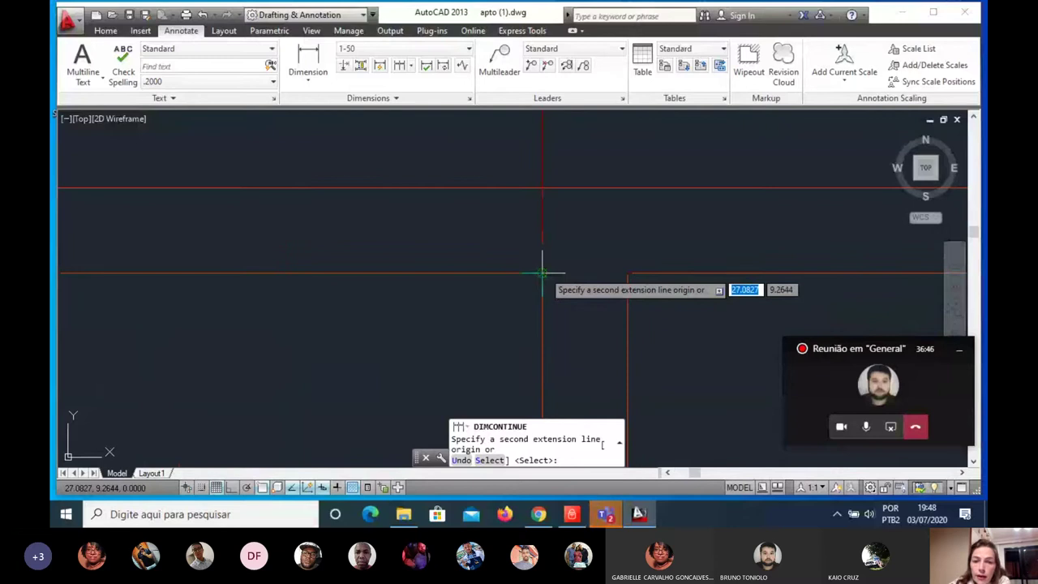
scroll(541, 272, "down", 2)
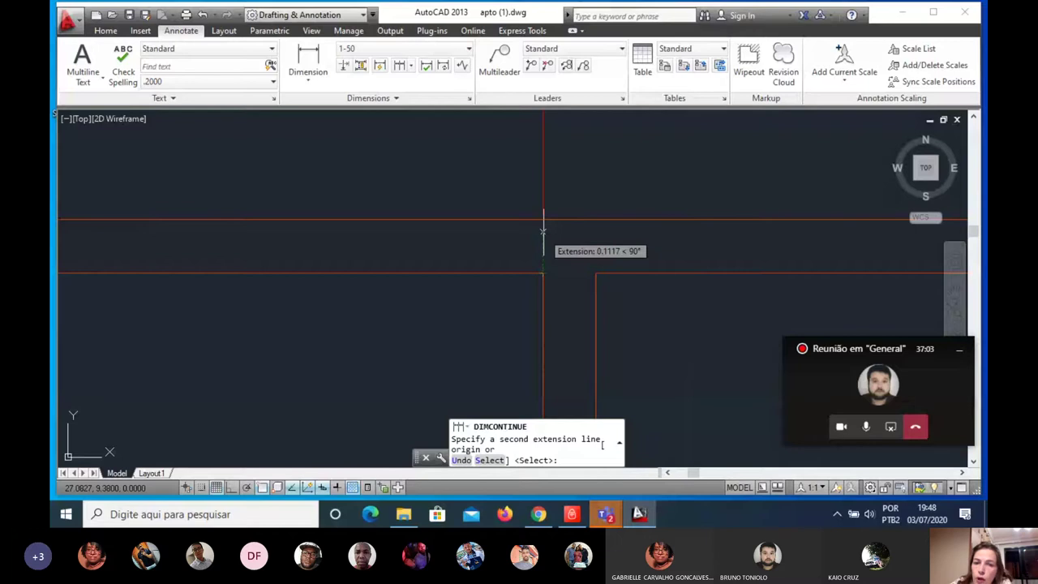
left_click(546, 221)
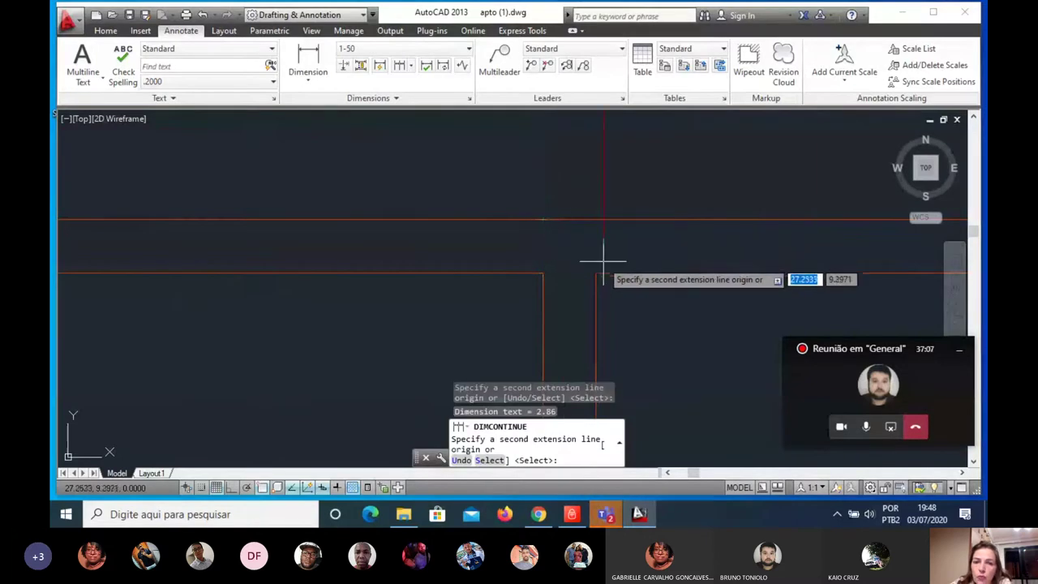
scroll(598, 268, "down", 3)
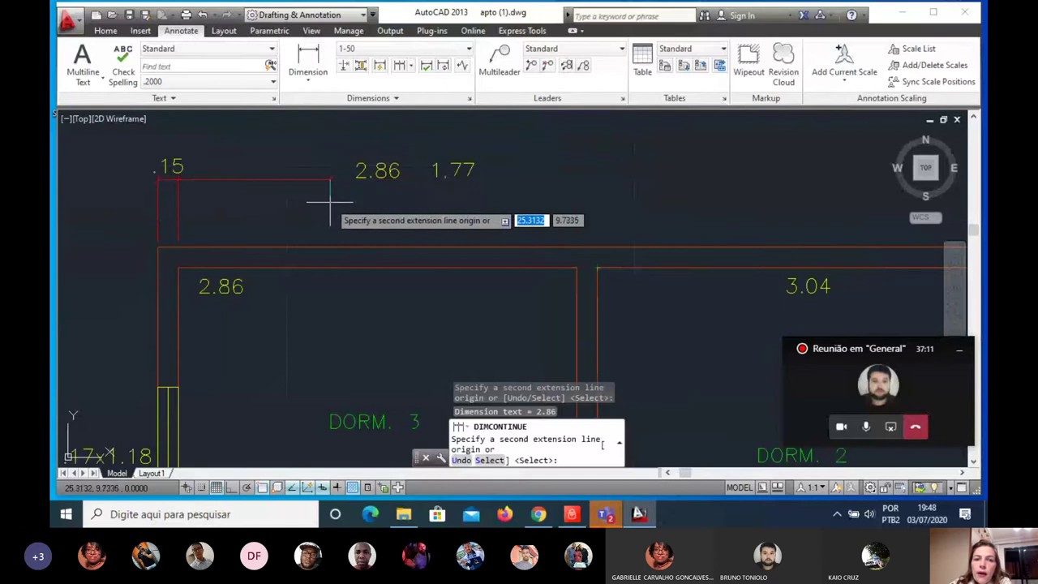
Step: Add the next .15 wall-thickness segment to the continued chain
scroll(534, 171, "up", 3)
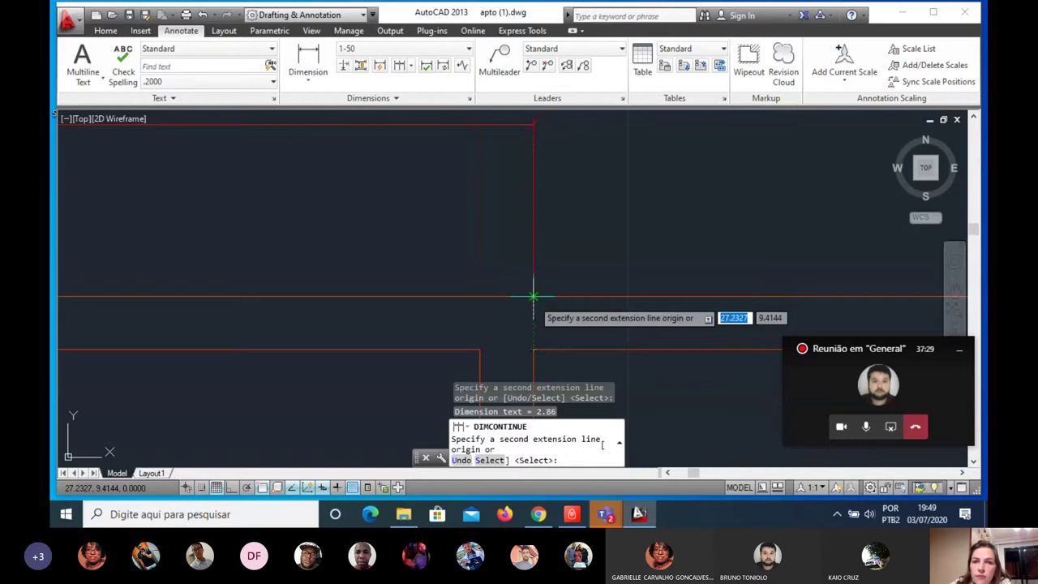
left_click(533, 297)
scroll(535, 298, "down", 5)
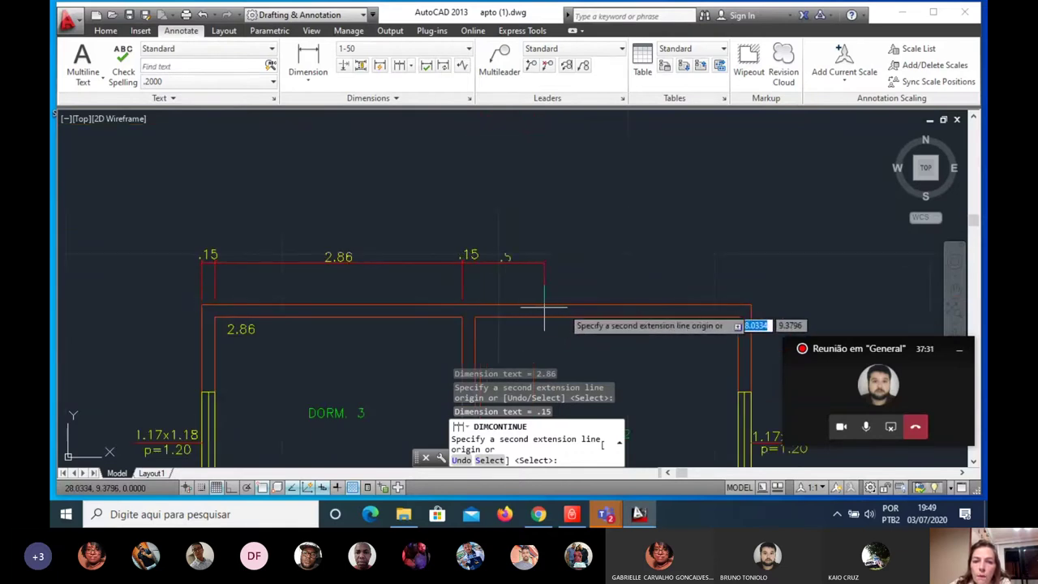
scroll(608, 298, "down", 2)
scroll(609, 292, "down", 2)
scroll(646, 289, "up", 4)
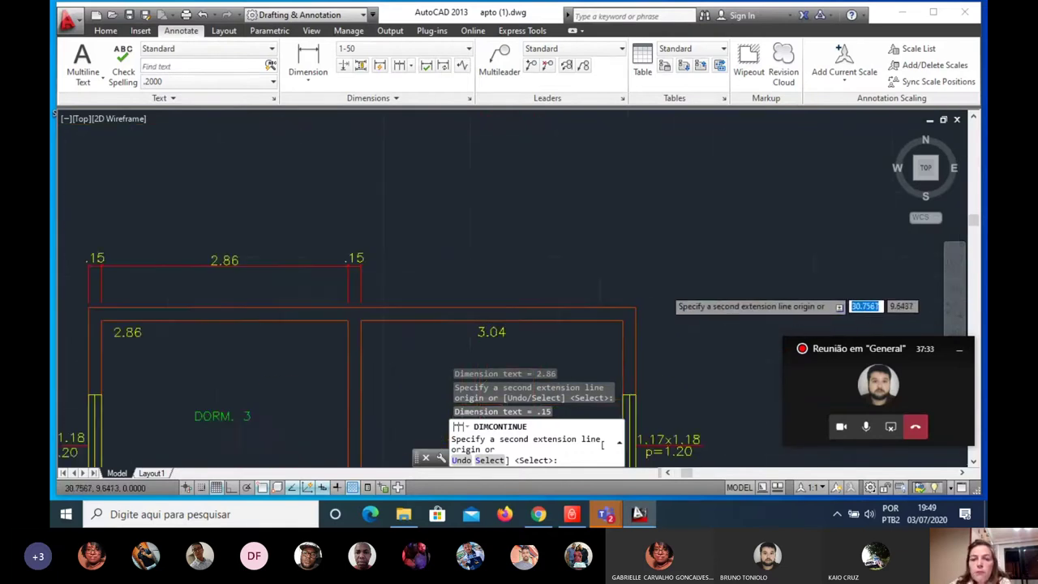
scroll(663, 290, "up", 4)
scroll(605, 266, "down", 2)
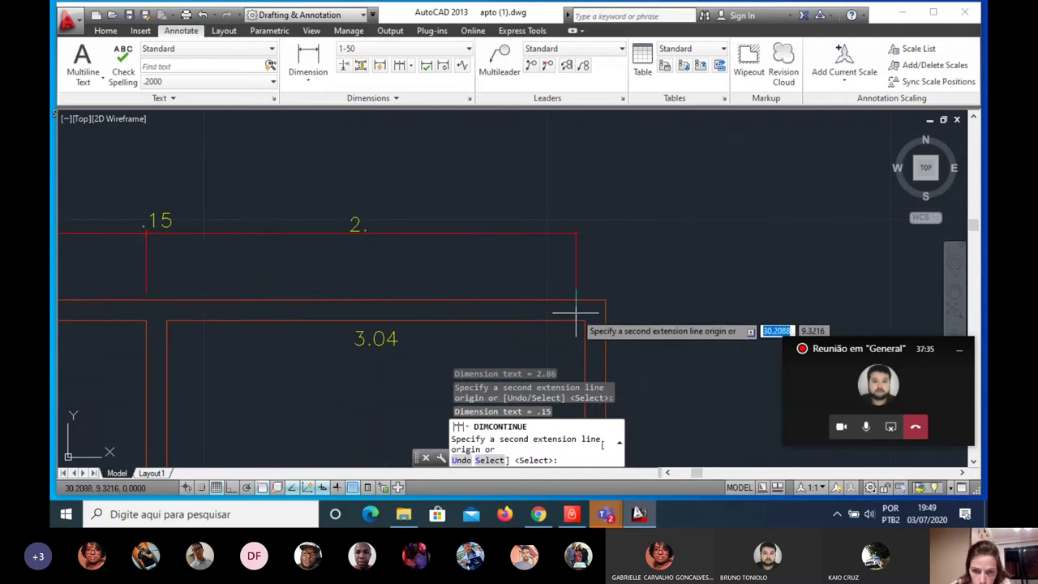
scroll(591, 320, "up", 2)
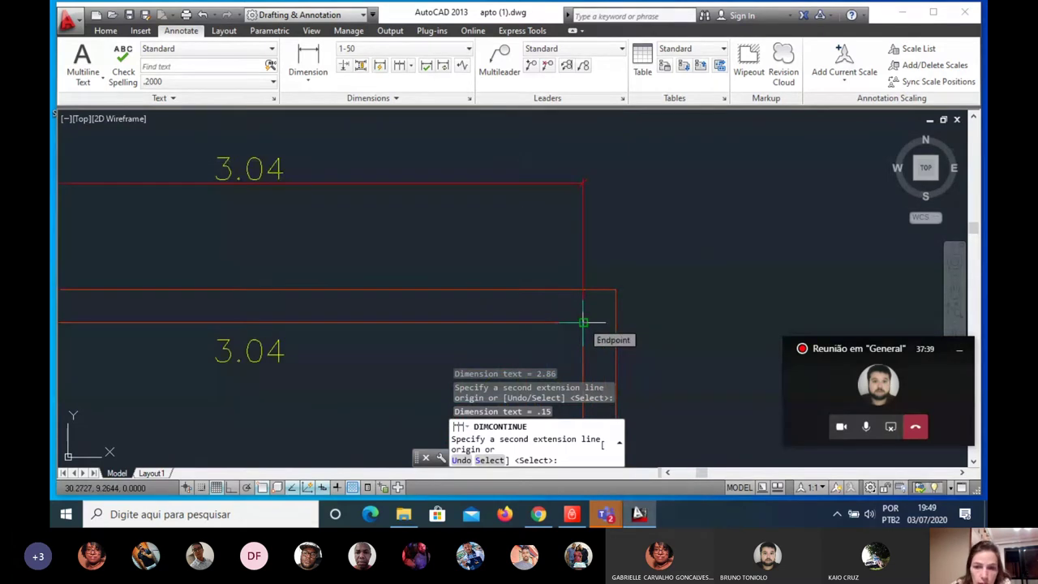
scroll(583, 321, "up", 2)
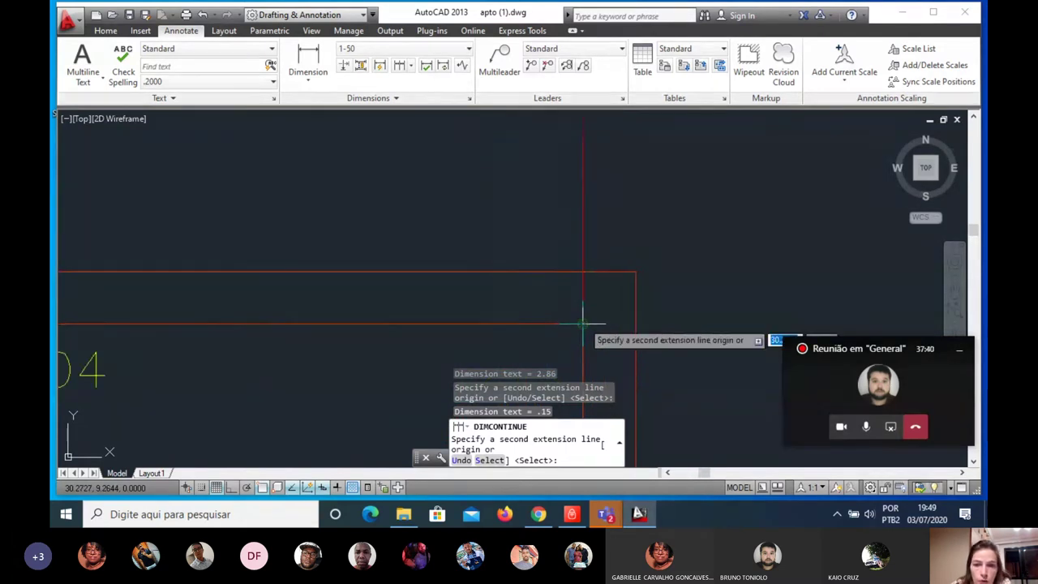
Step: Add the 3.04 and final .15 segments, then end the continued dimension command
left_click(583, 271)
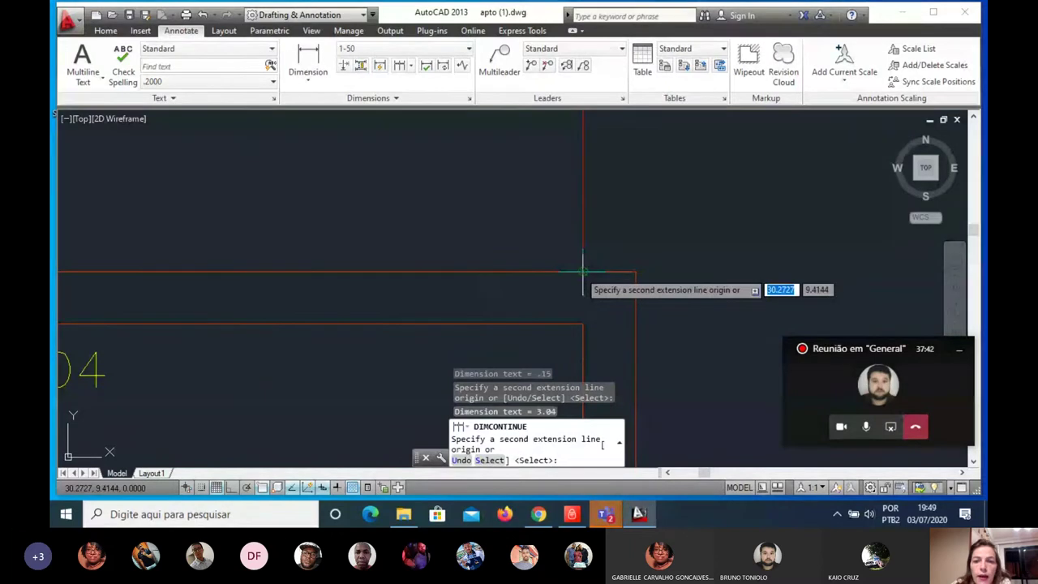
scroll(584, 271, "down", 3)
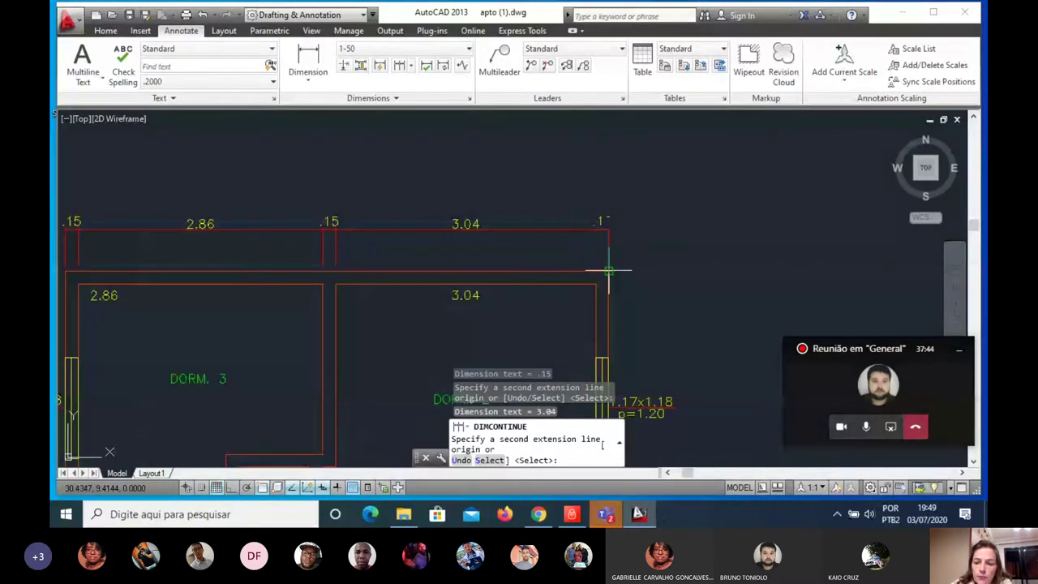
left_click(608, 271)
key("Return")
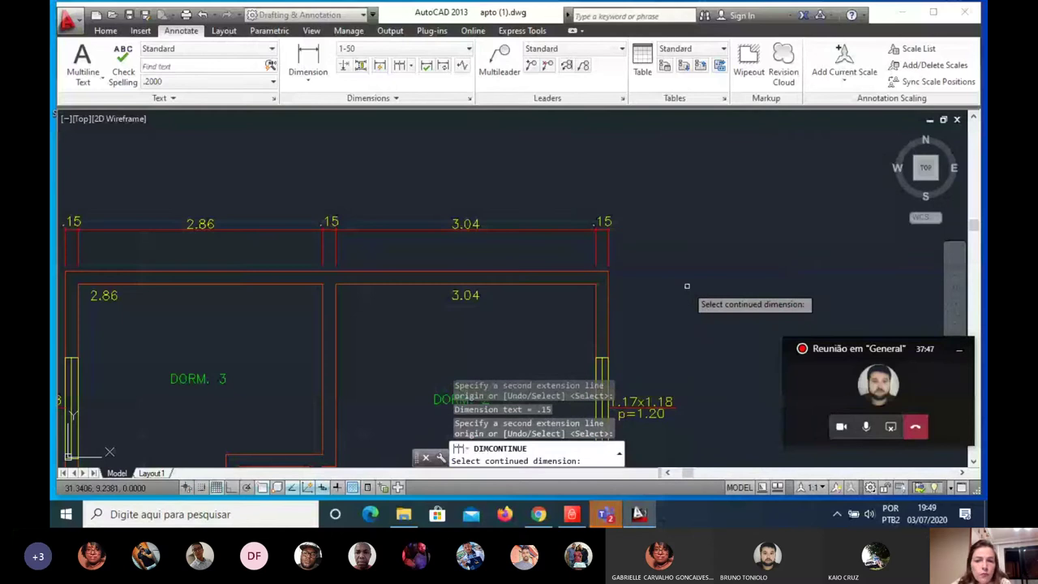
key("Return")
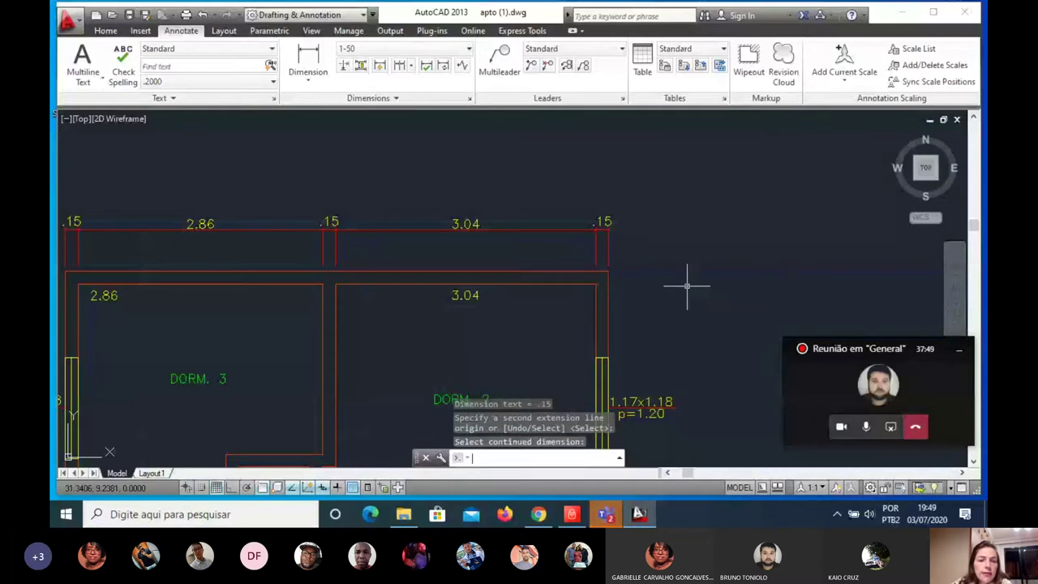
scroll(686, 285, "down", 2)
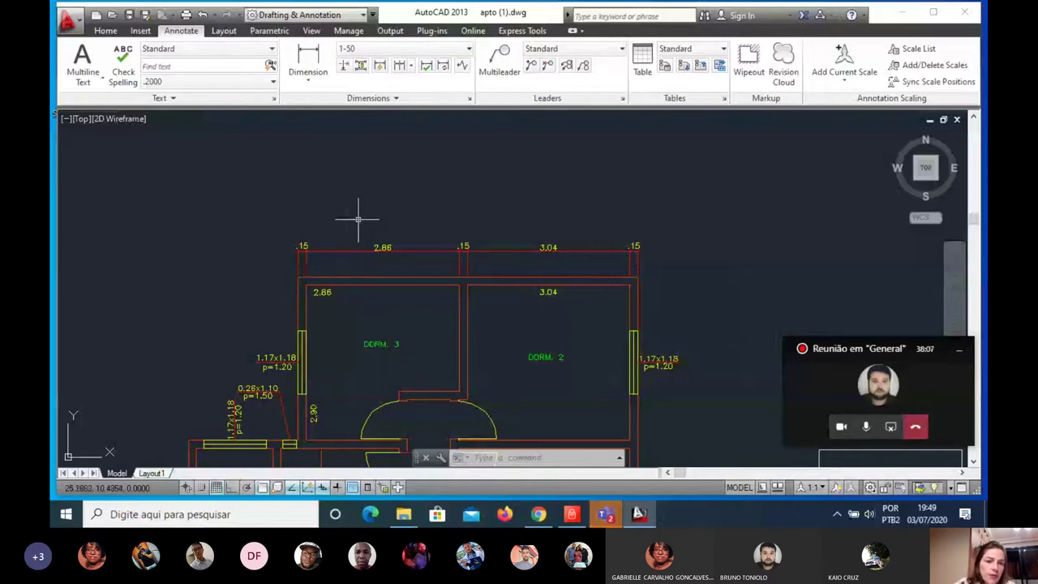
Step: Dimension the overall 6.35 width between the outer left and right wall corners at offset 1
left_click(308, 75)
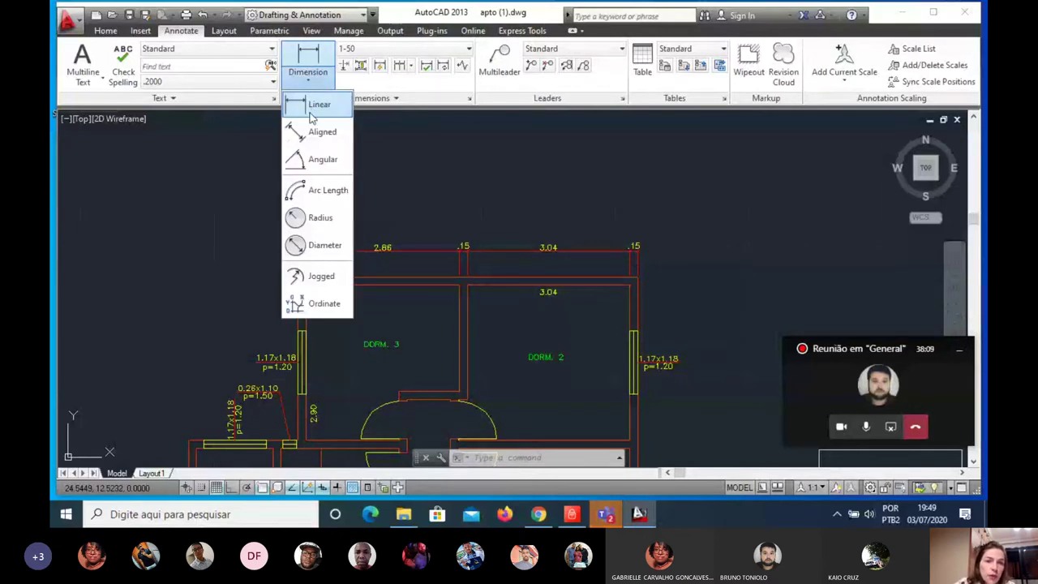
left_click(313, 112)
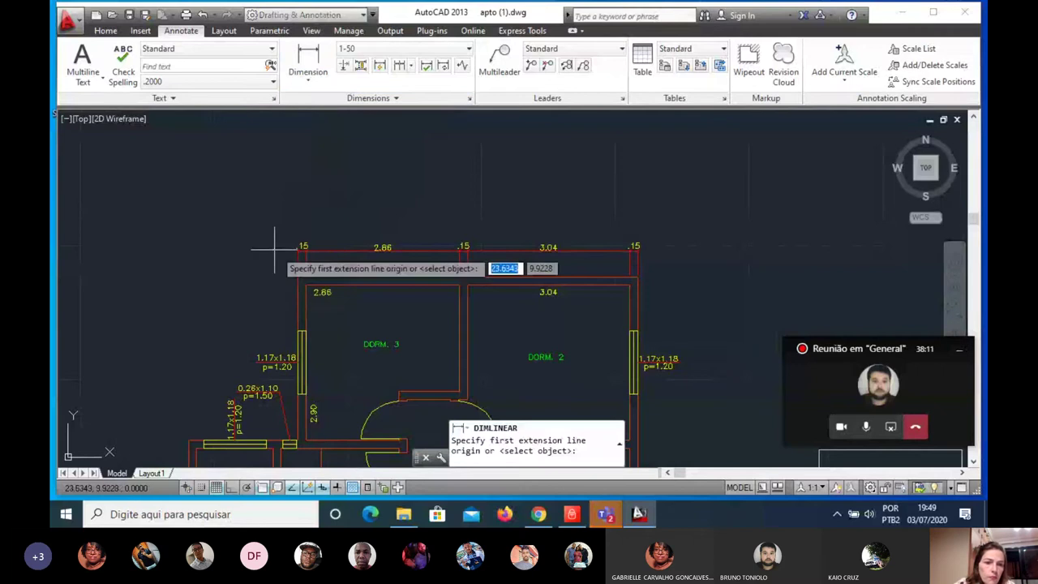
scroll(290, 266, "up", 3)
left_click(320, 290)
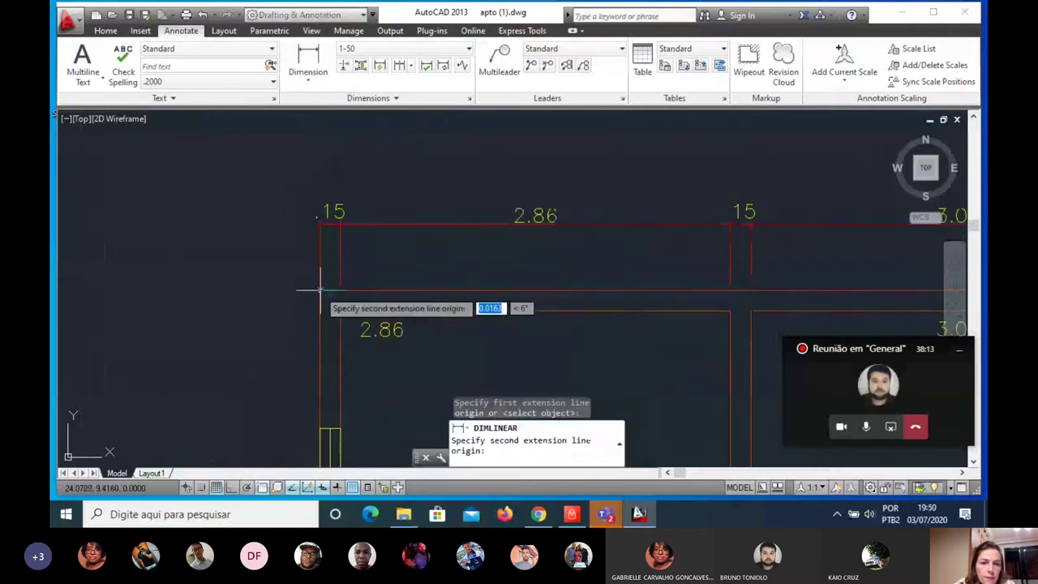
scroll(319, 291, "down", 3)
scroll(506, 292, "up", 5)
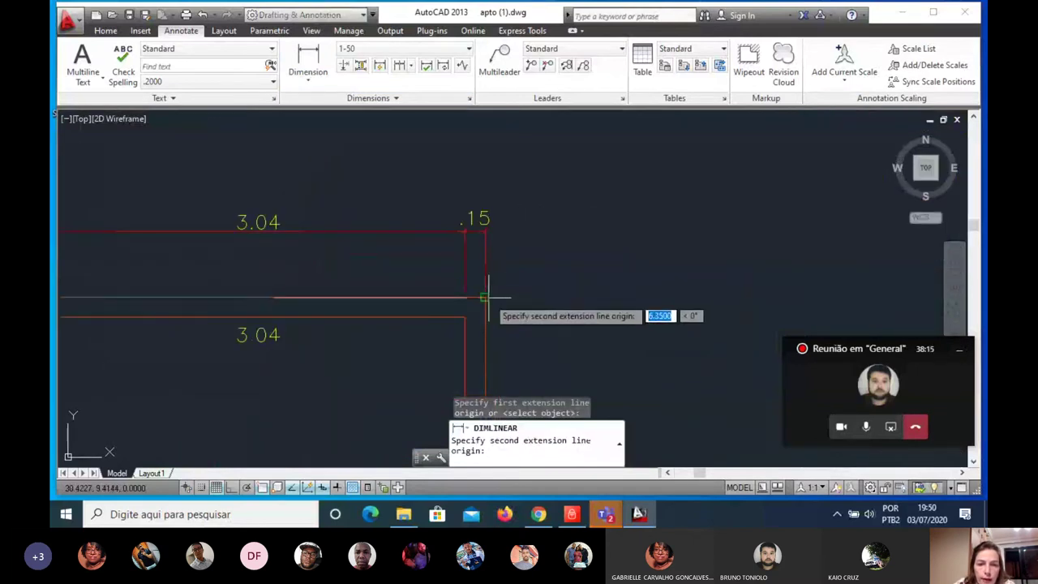
left_click(485, 296)
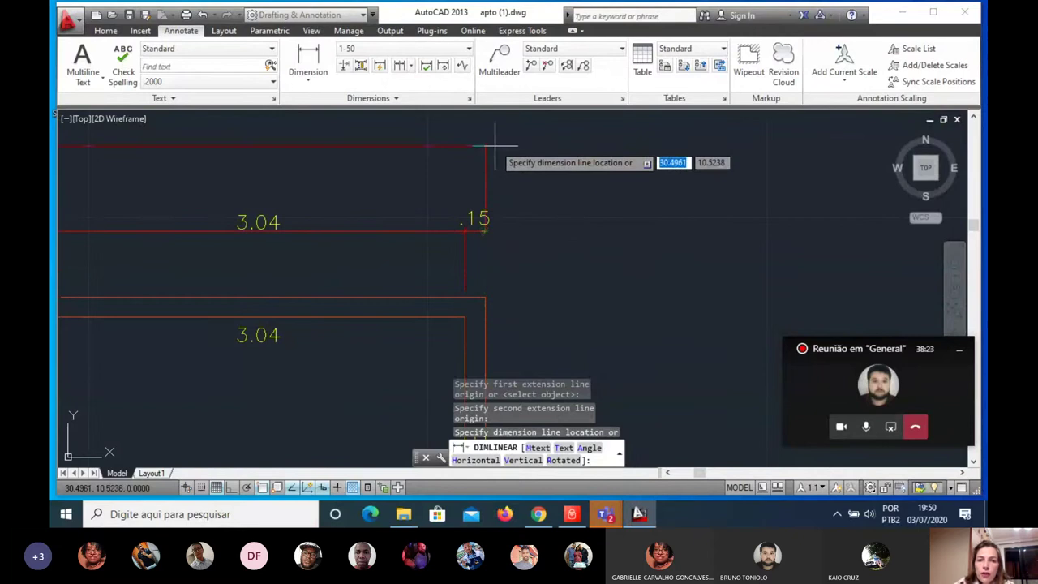
type("1")
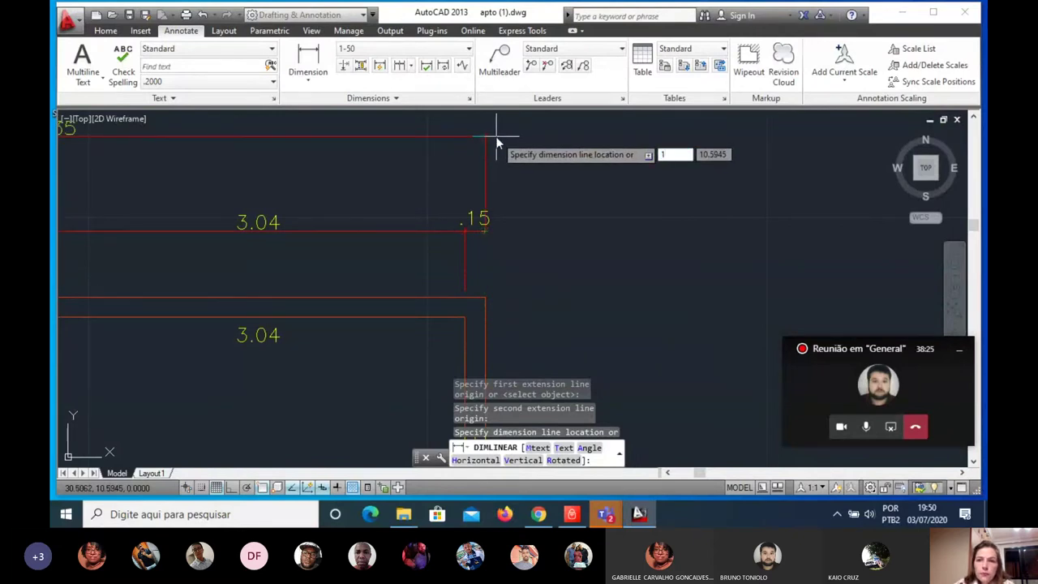
key("Return")
scroll(592, 202, "down", 5)
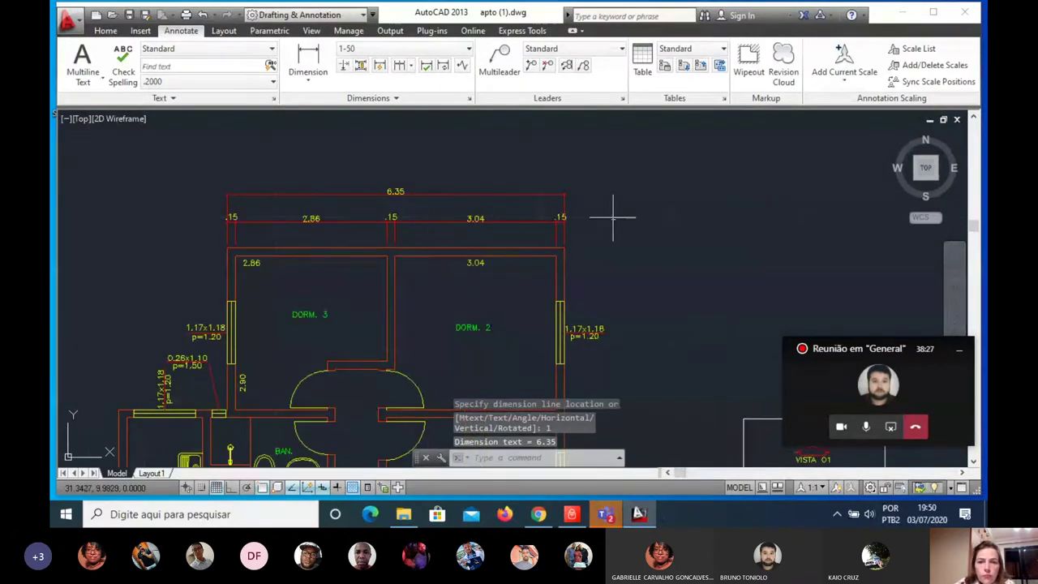
scroll(302, 239, "up", 3)
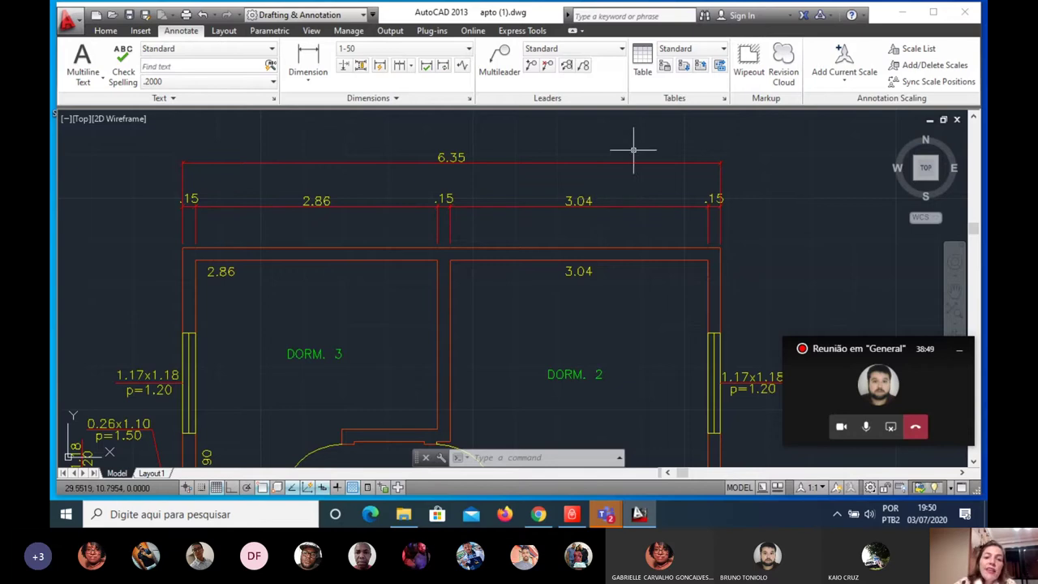
Step: Zoom out until the whole apartment plan, left wall included, fits on screen
scroll(594, 202, "down", 3)
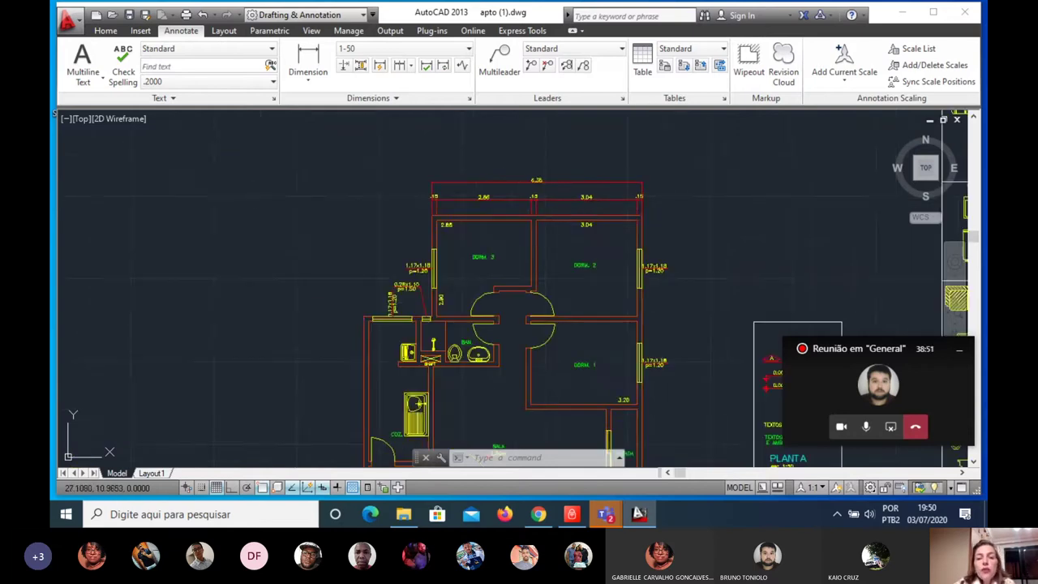
scroll(452, 186, "up", 4)
scroll(454, 180, "down", 3)
scroll(457, 176, "down", 1)
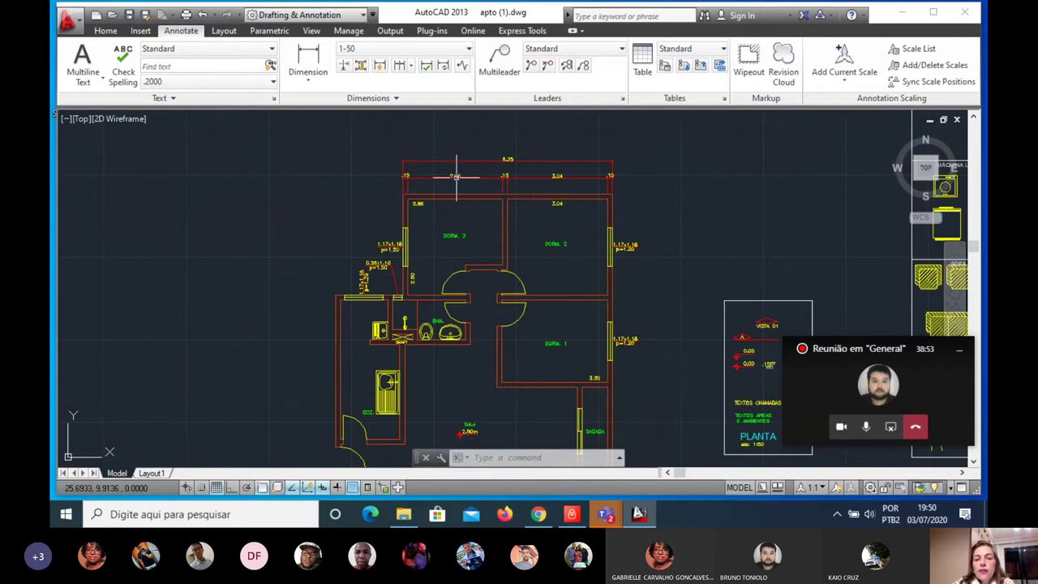
scroll(456, 176, "down", 3)
scroll(519, 307, "up", 3)
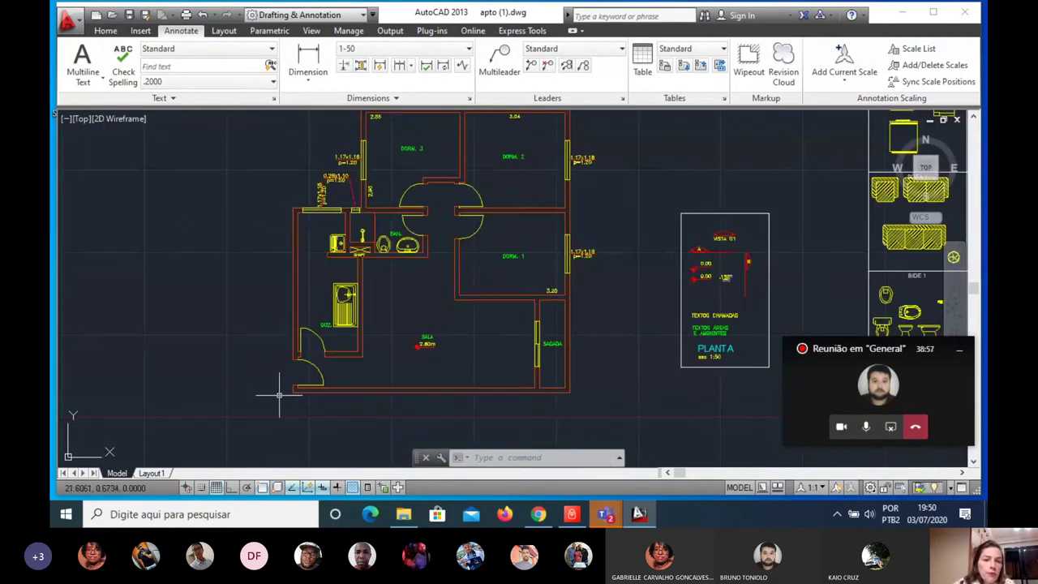
scroll(284, 389, "up", 2)
scroll(301, 382, "down", 2)
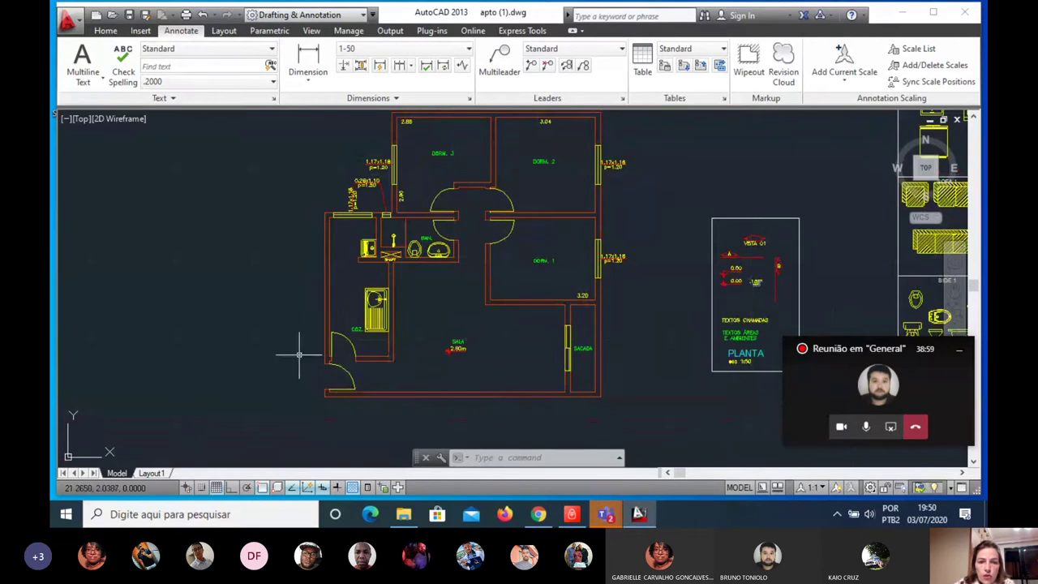
scroll(300, 353, "up", 2)
scroll(300, 352, "down", 2)
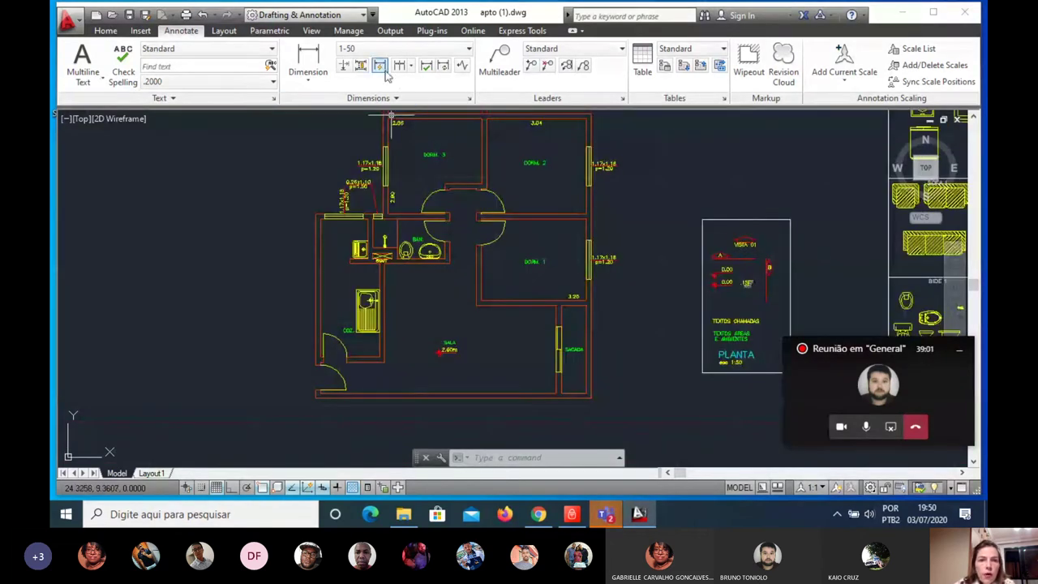
Step: Add a linear .15 dimension across the lower-left wall thickness, offset 0.5 from the wall
left_click(310, 80)
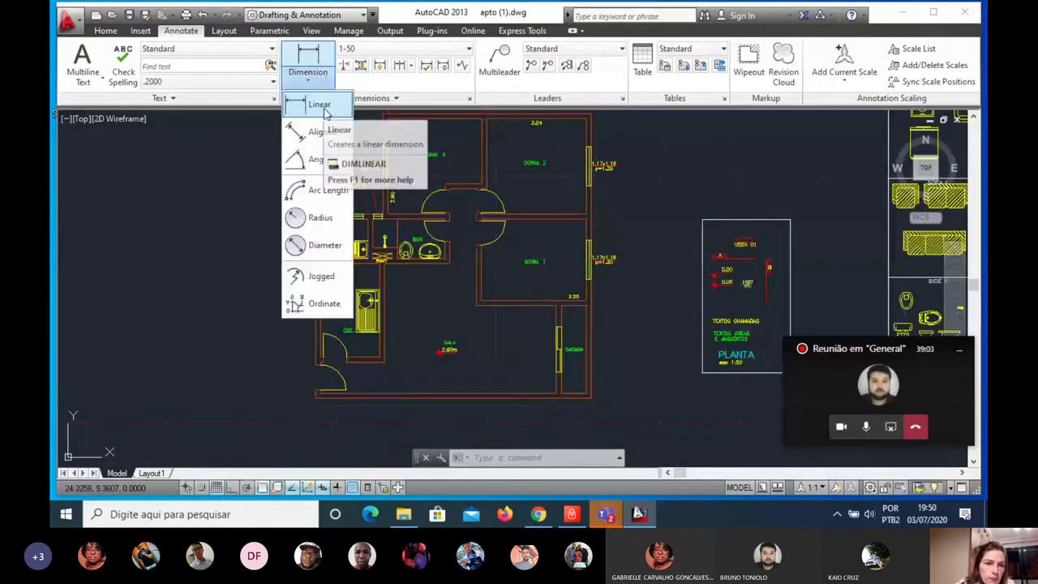
left_click(325, 113)
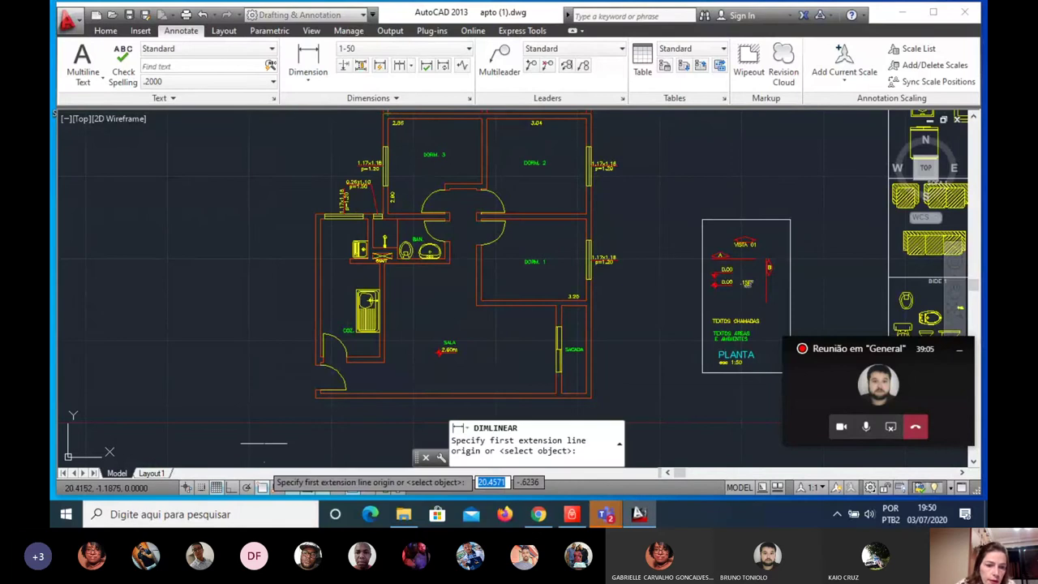
scroll(320, 409, "up", 4)
scroll(316, 404, "up", 2)
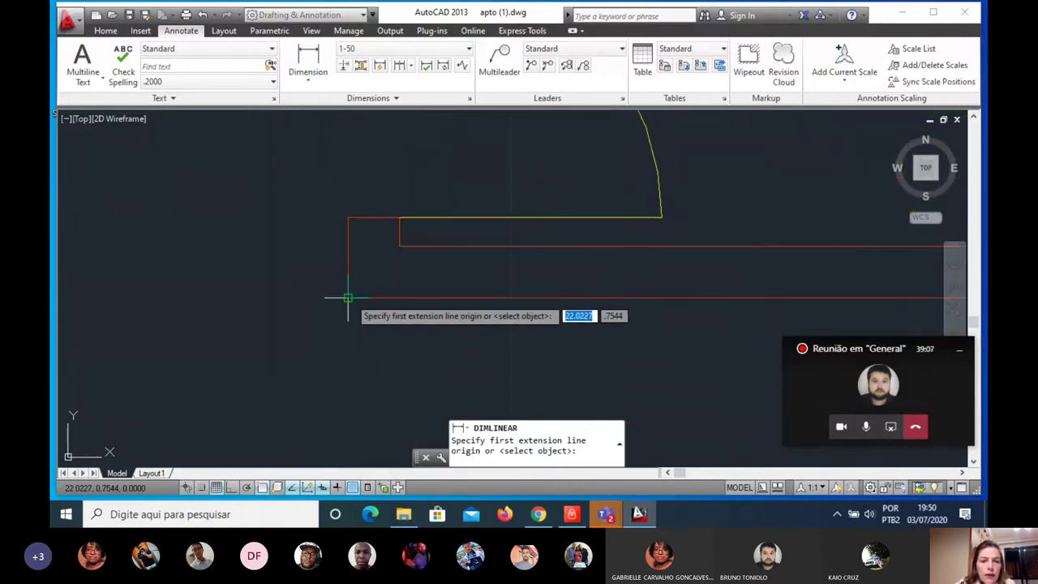
left_click(348, 297)
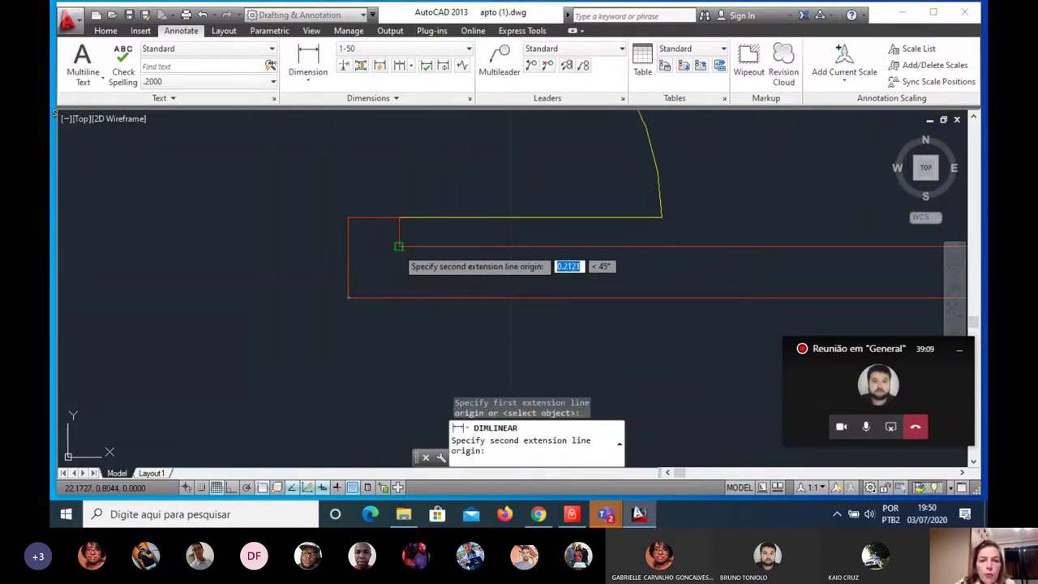
left_click(348, 245)
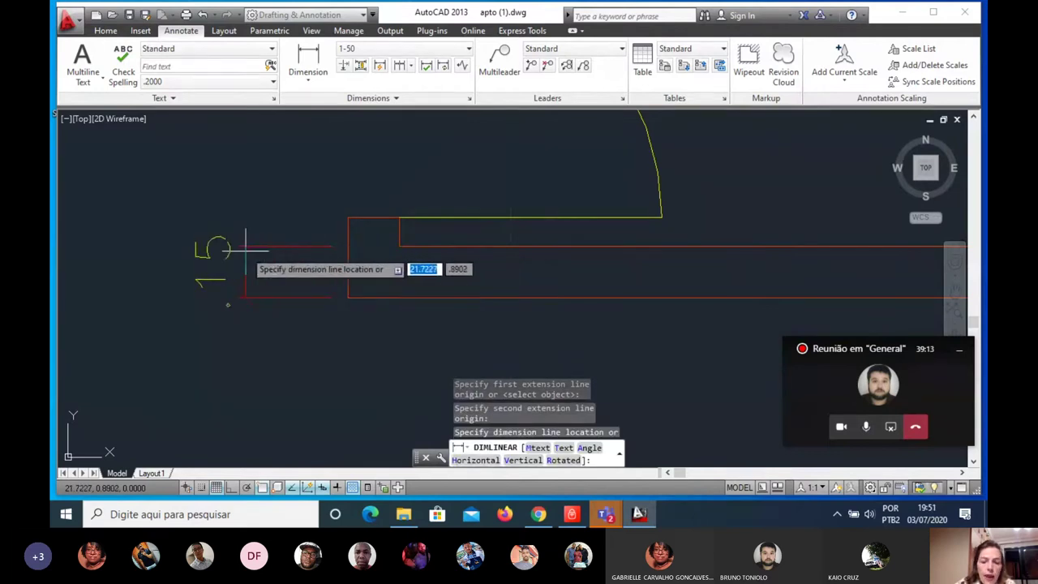
type(".5")
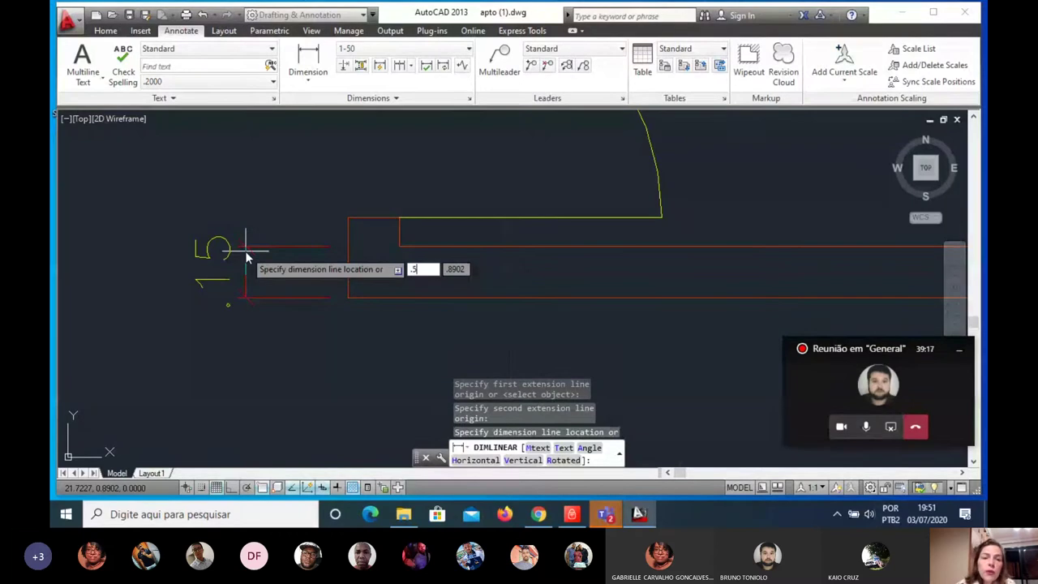
key("Return")
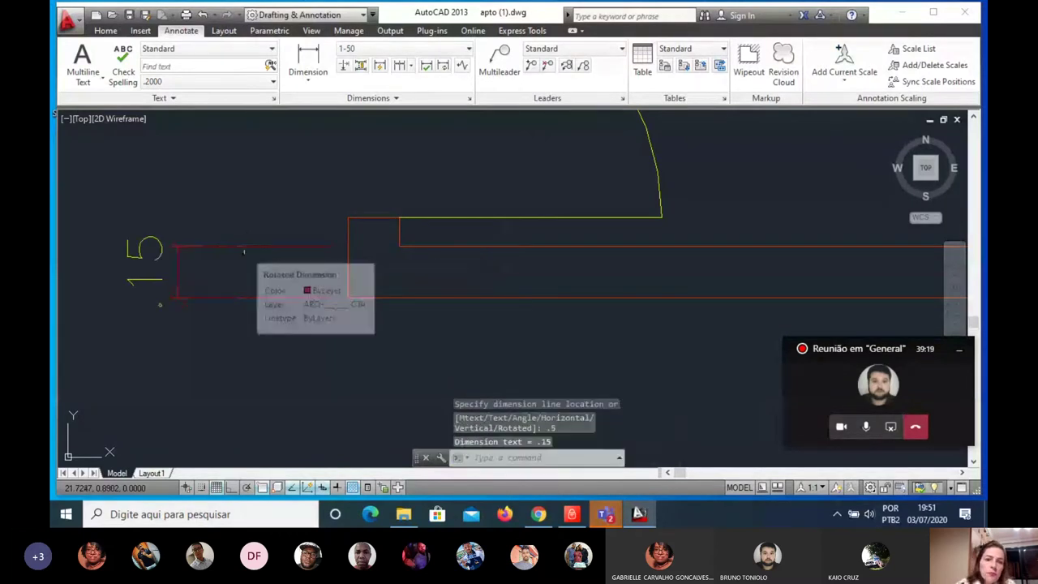
scroll(286, 336, "down", 4)
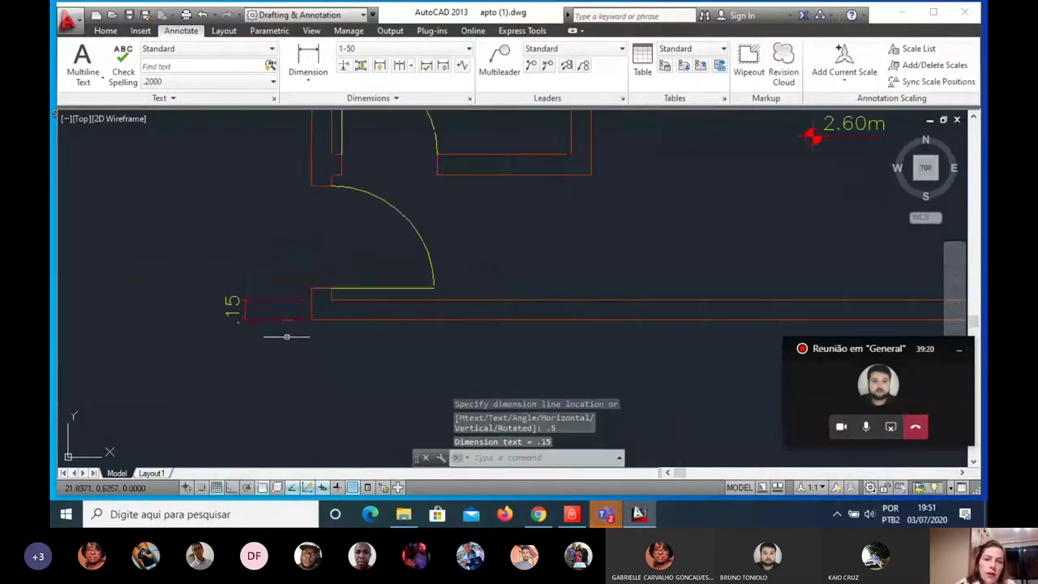
Step: Continue from the .15 dimension with the .09 segment at the wall corner
left_click(399, 65)
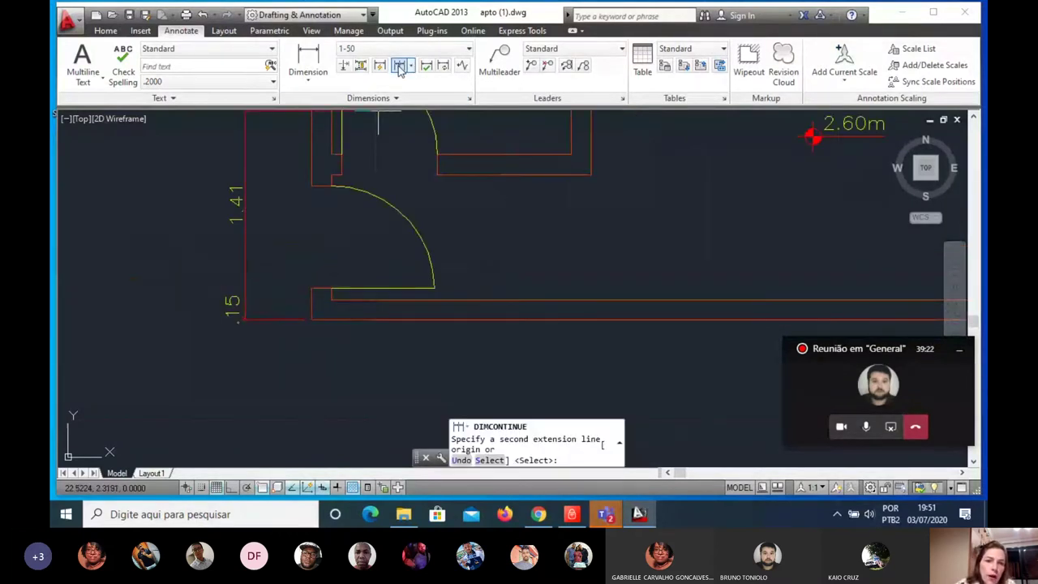
left_click(311, 287)
key("Return")
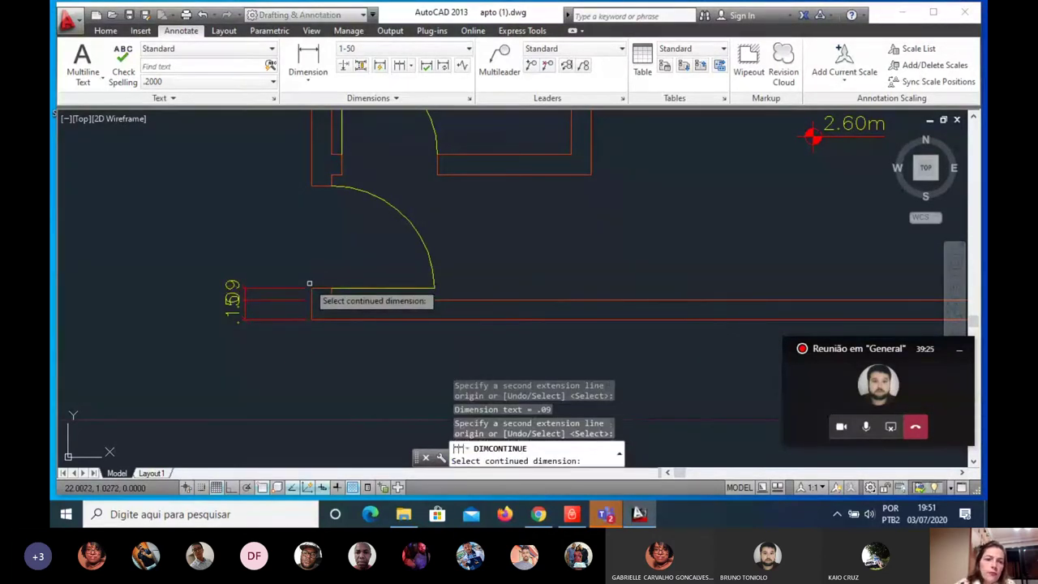
key("Return")
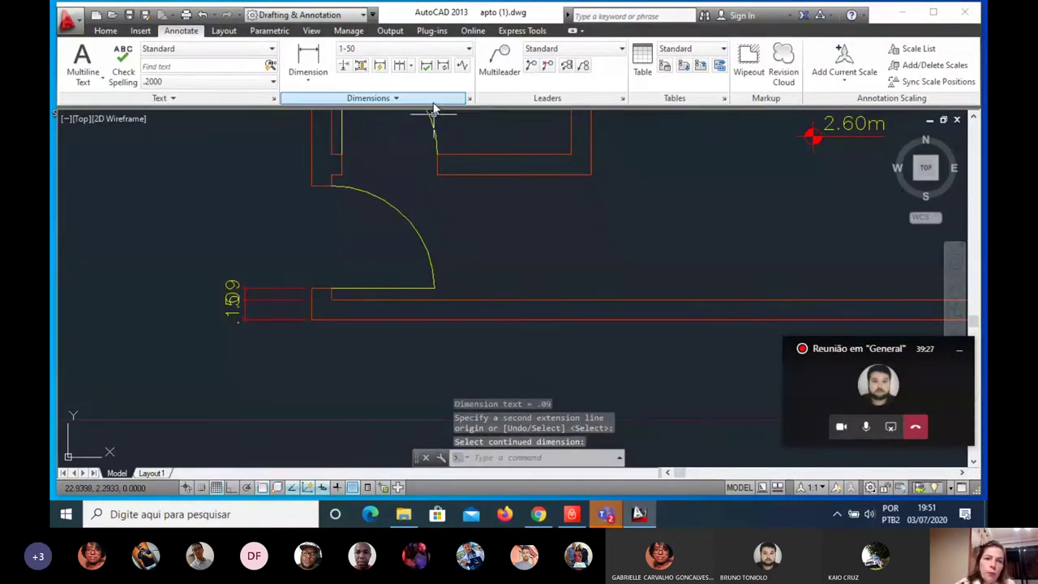
Step: Resume the chain and add the .77, .08 and .15 segments up the left wall
left_click(399, 64)
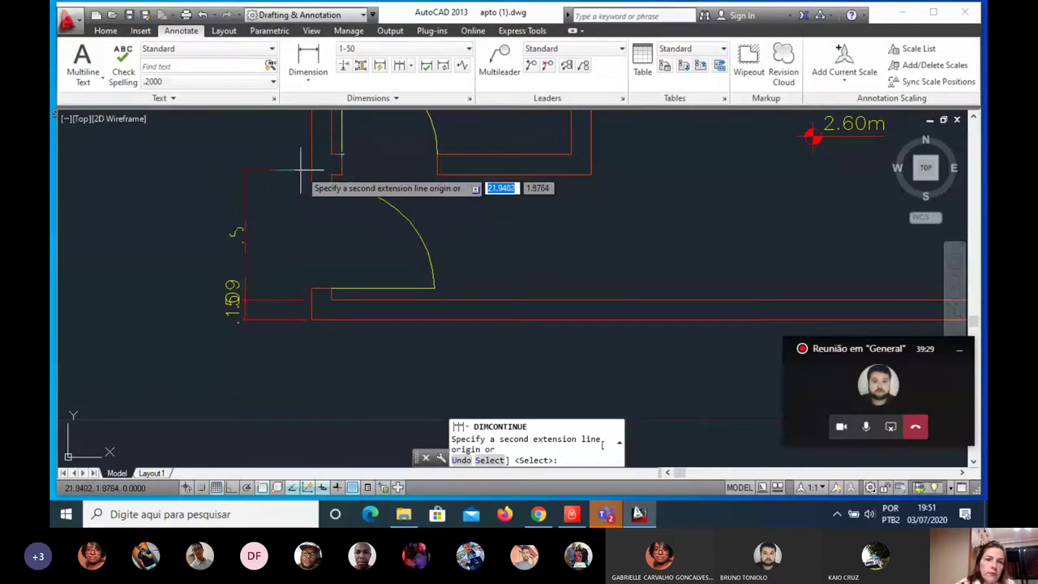
left_click(311, 187)
scroll(316, 195, "up", 2)
scroll(313, 231, "down", 2)
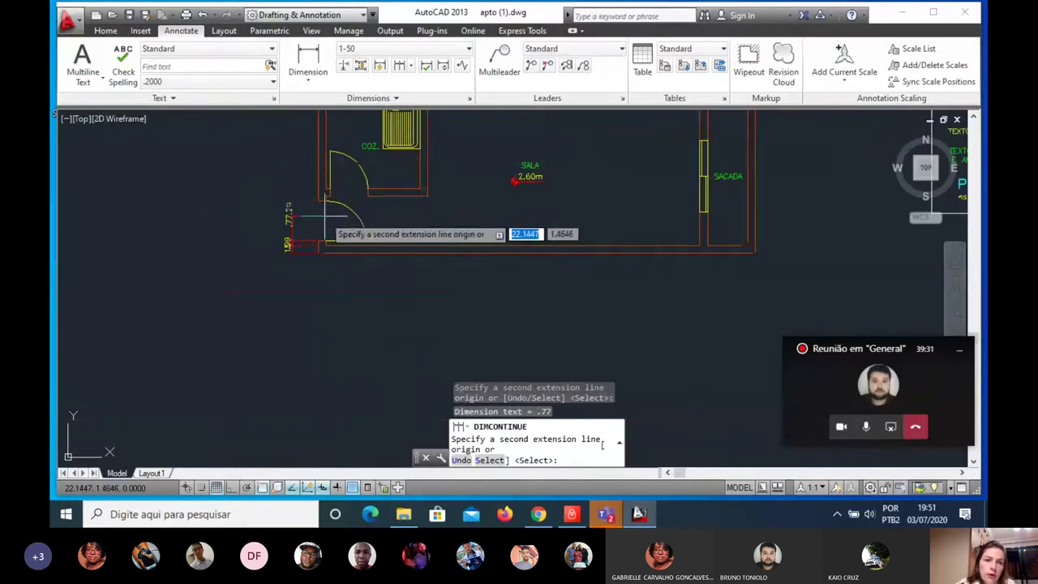
scroll(313, 235, "up", 2)
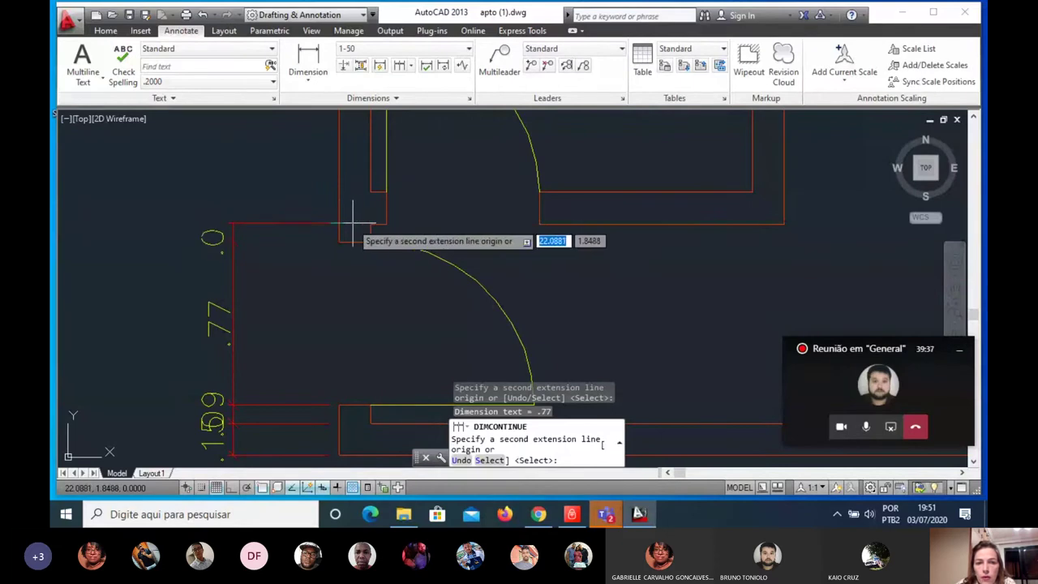
scroll(338, 219, "up", 5)
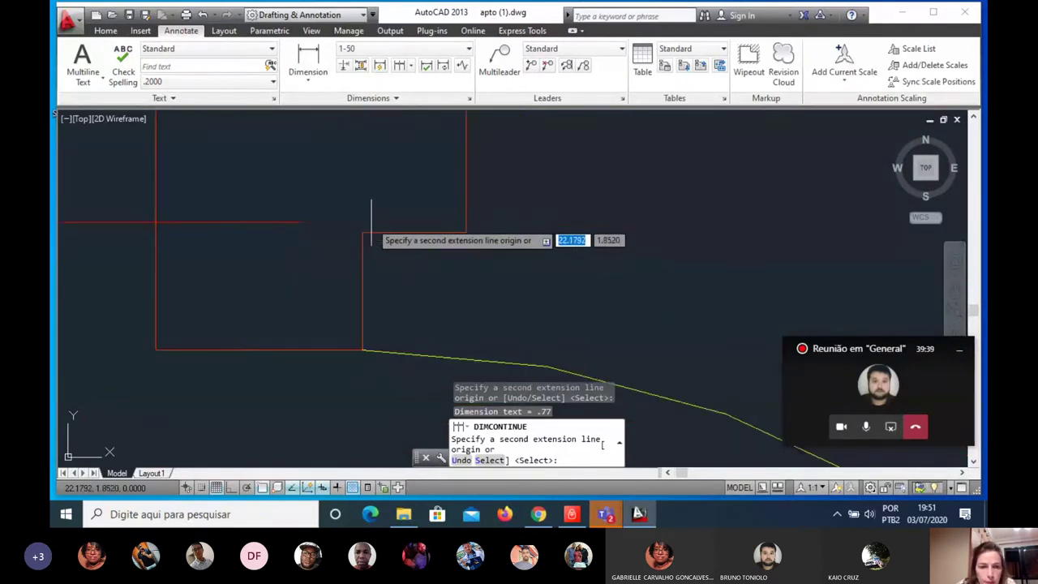
left_click(160, 233)
scroll(321, 289, "down", 2)
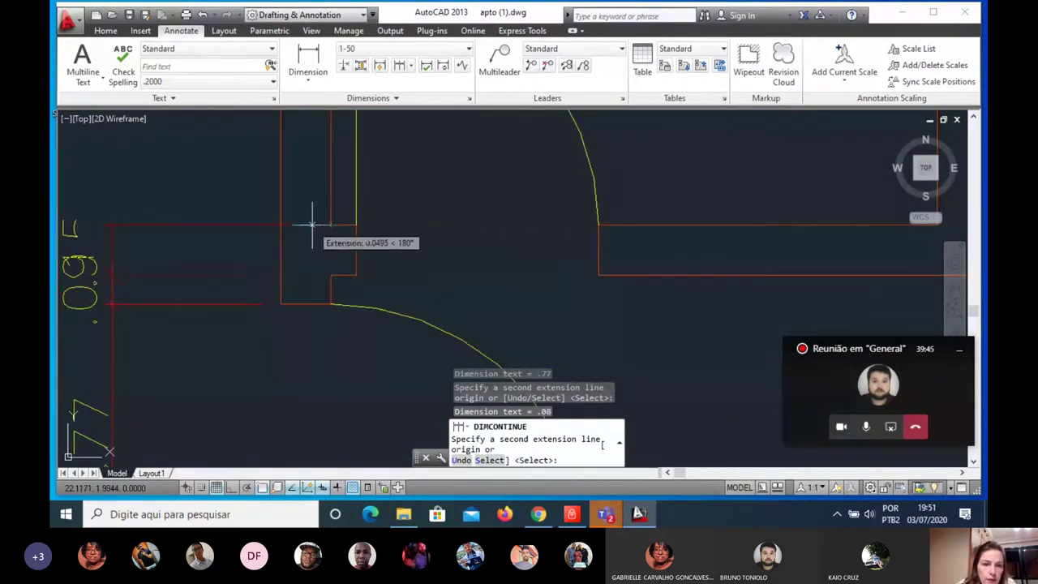
left_click(278, 225)
scroll(278, 225, "down", 2)
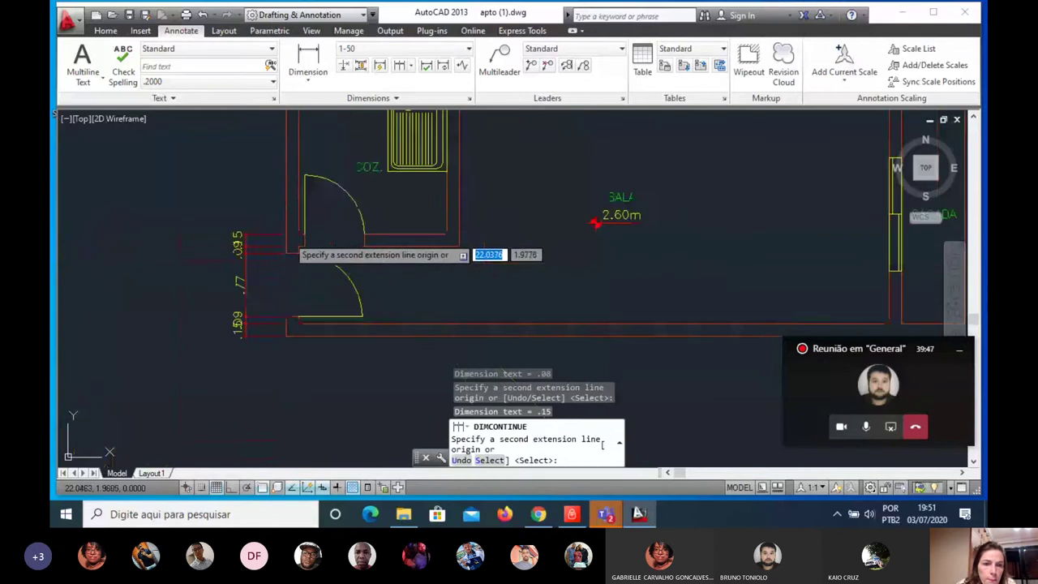
scroll(268, 178, "down", 2)
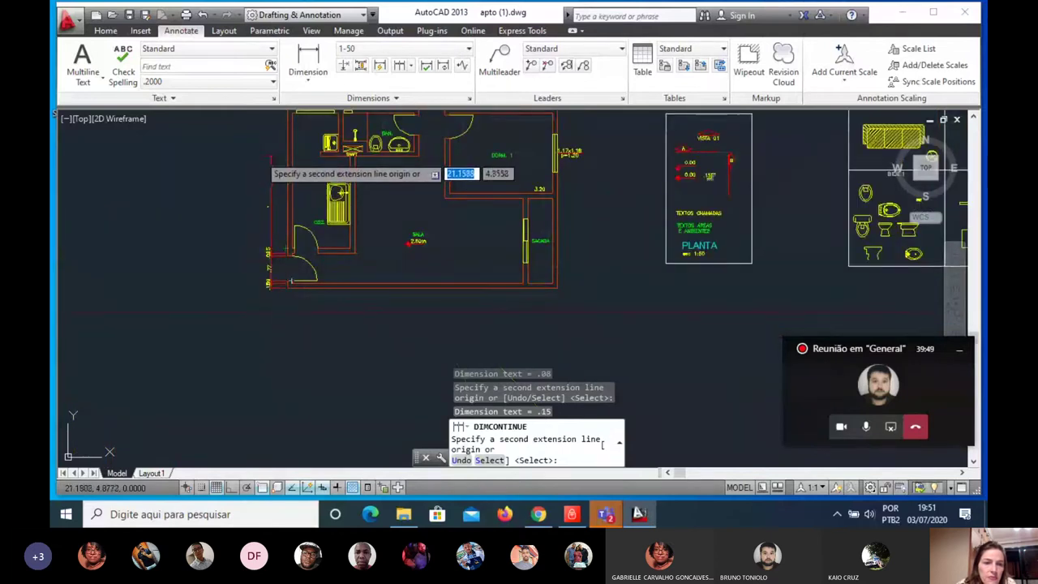
scroll(260, 163, "up", 2)
scroll(276, 227, "down", 2)
scroll(285, 172, "up", 4)
scroll(280, 207, "down", 2)
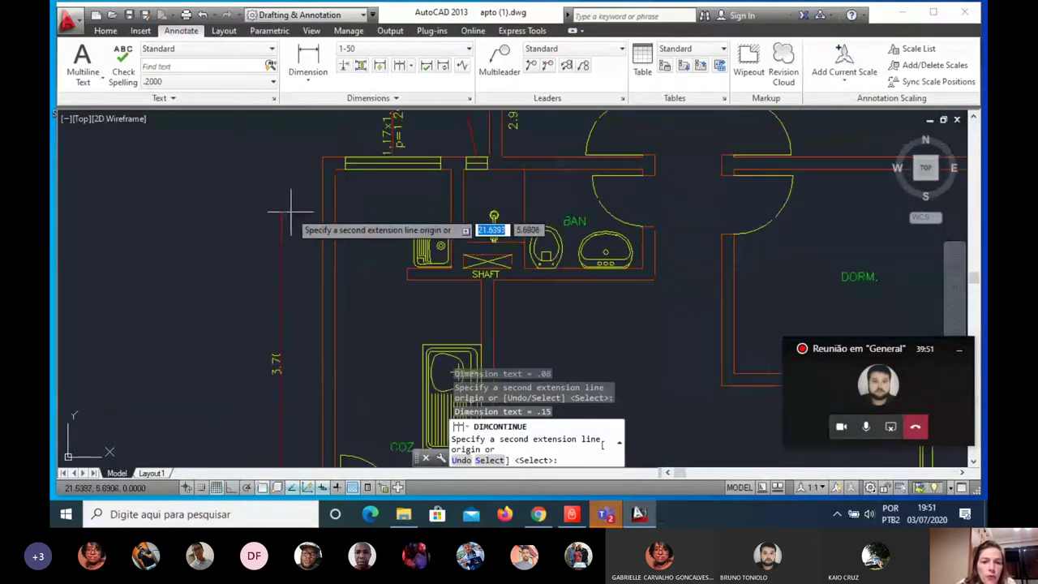
Step: Chain the 2.86, .15, 1.21 and final .15 segments up to the top wall corner, then end the command
left_click(407, 280)
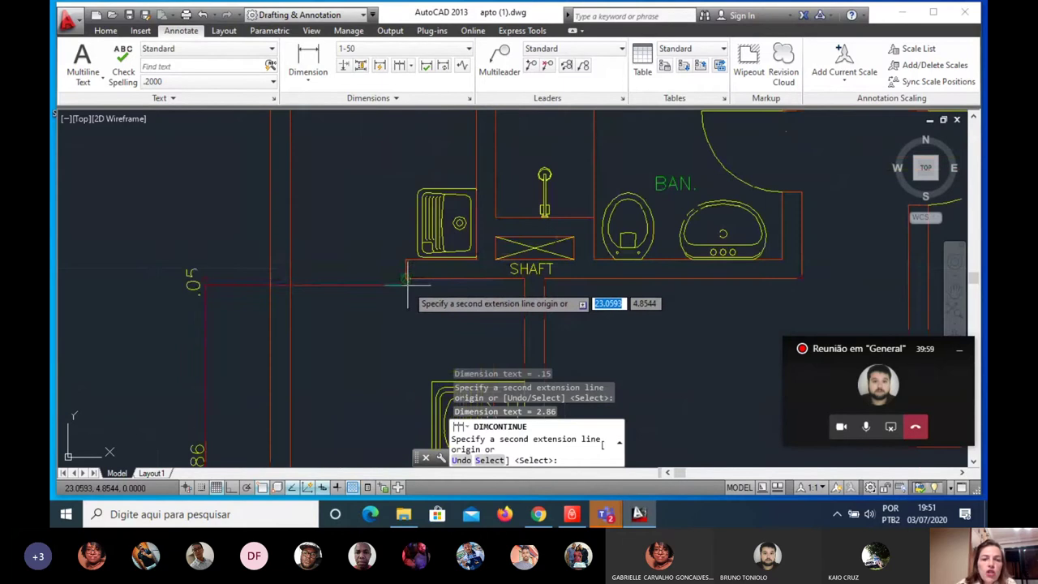
scroll(406, 294, "up", 2)
scroll(394, 242, "up", 2)
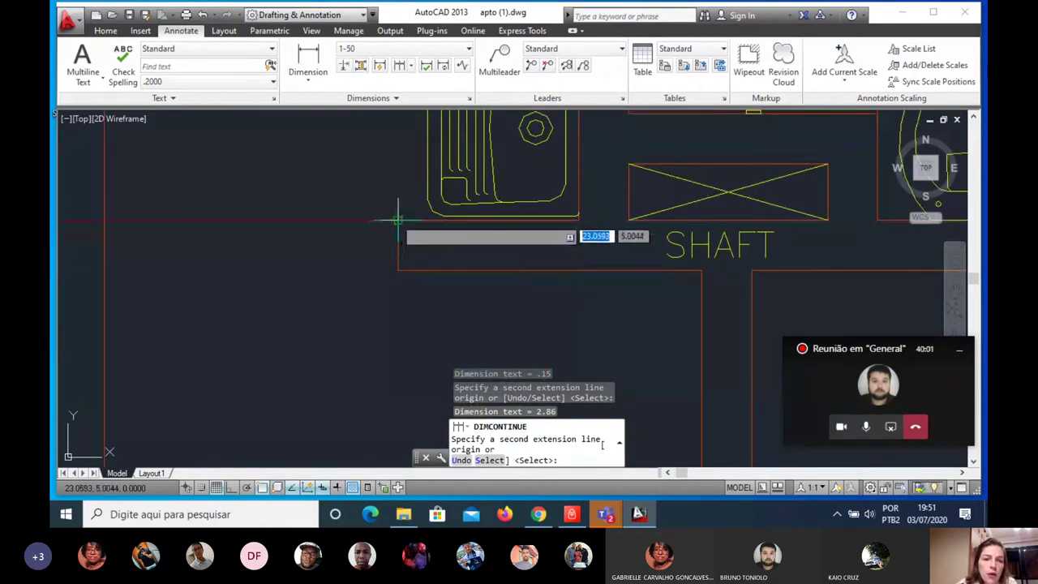
left_click(398, 218)
scroll(397, 223, "down", 5)
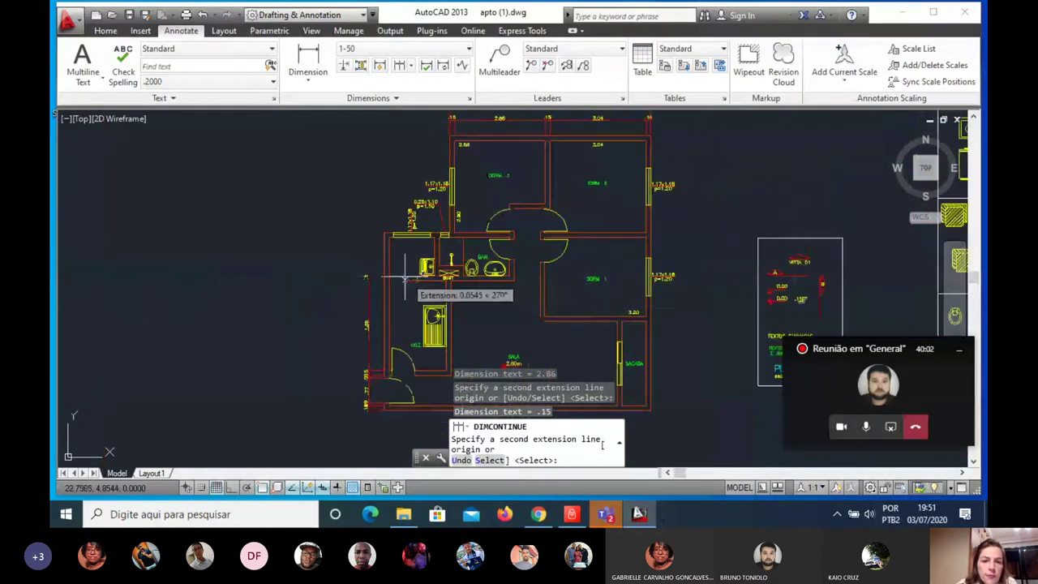
scroll(405, 277, "up", 4)
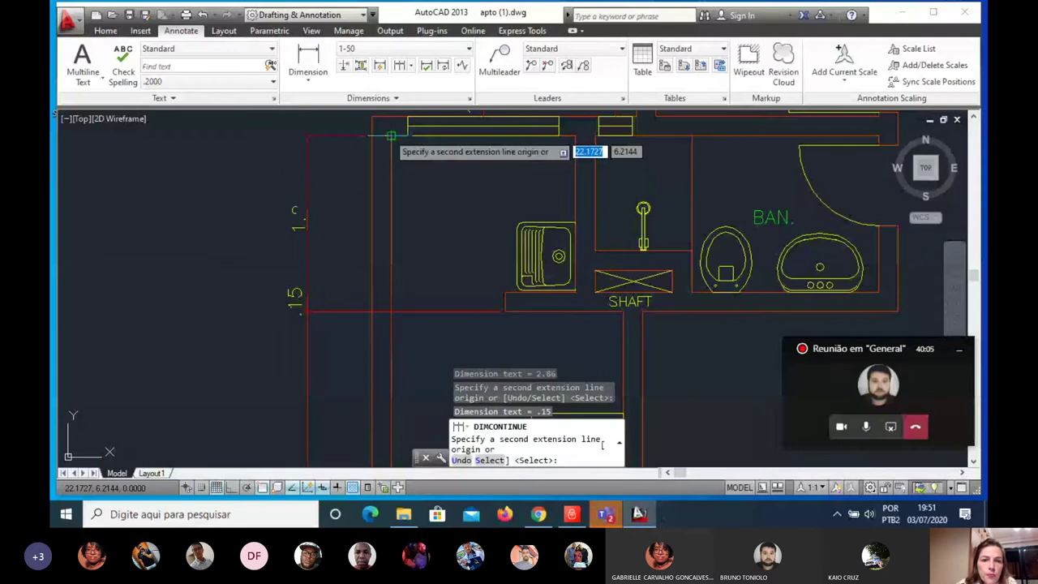
scroll(390, 138, "up", 3)
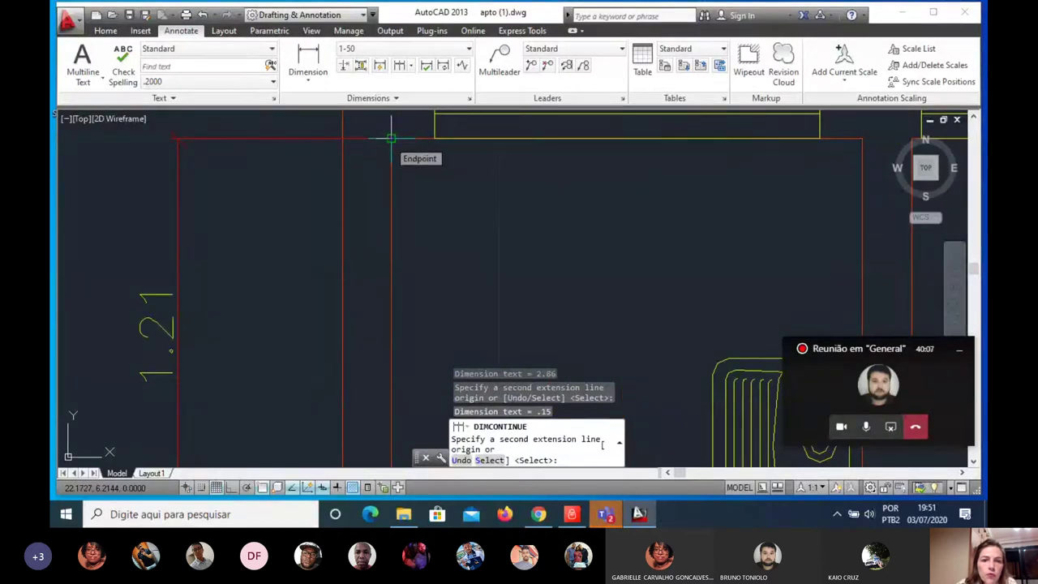
left_click(391, 138)
scroll(390, 140, "down", 3)
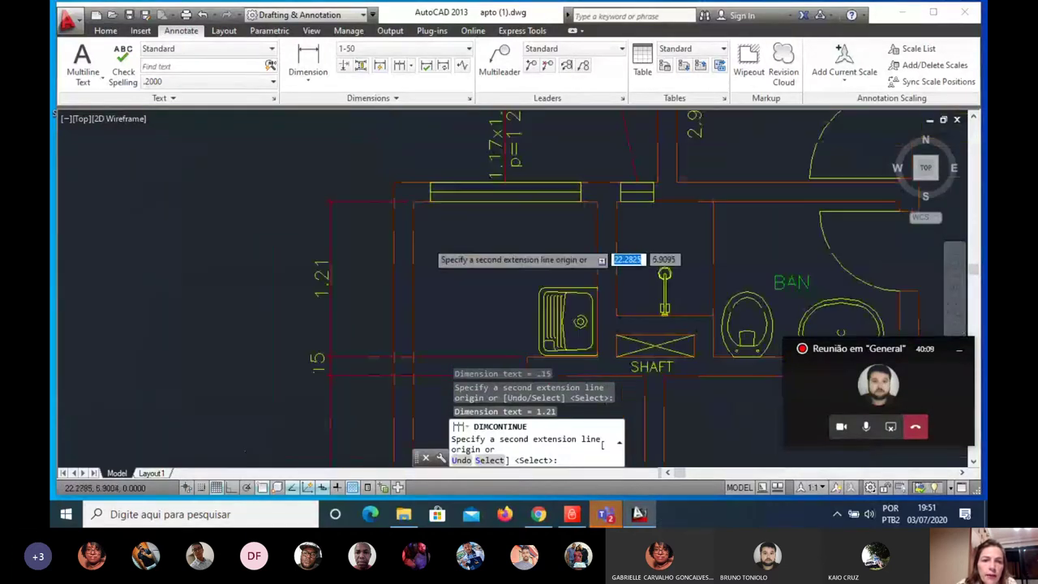
left_click(394, 181)
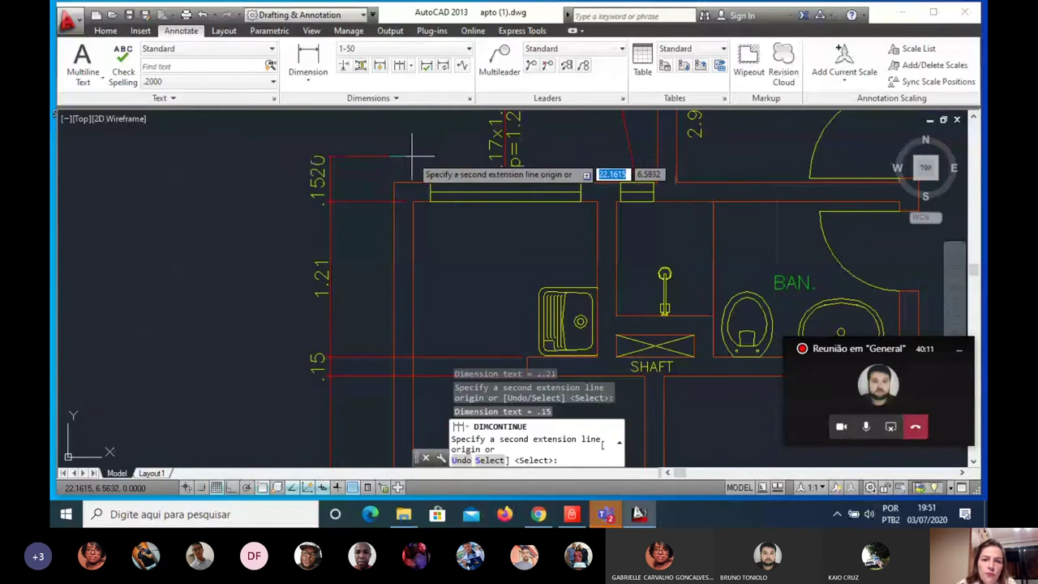
key("Return")
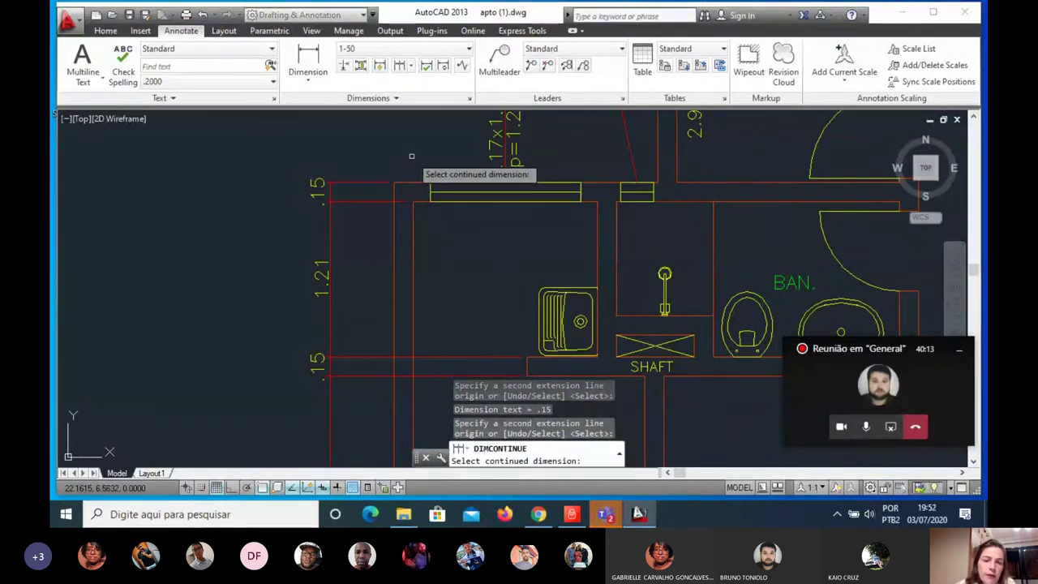
key("Return")
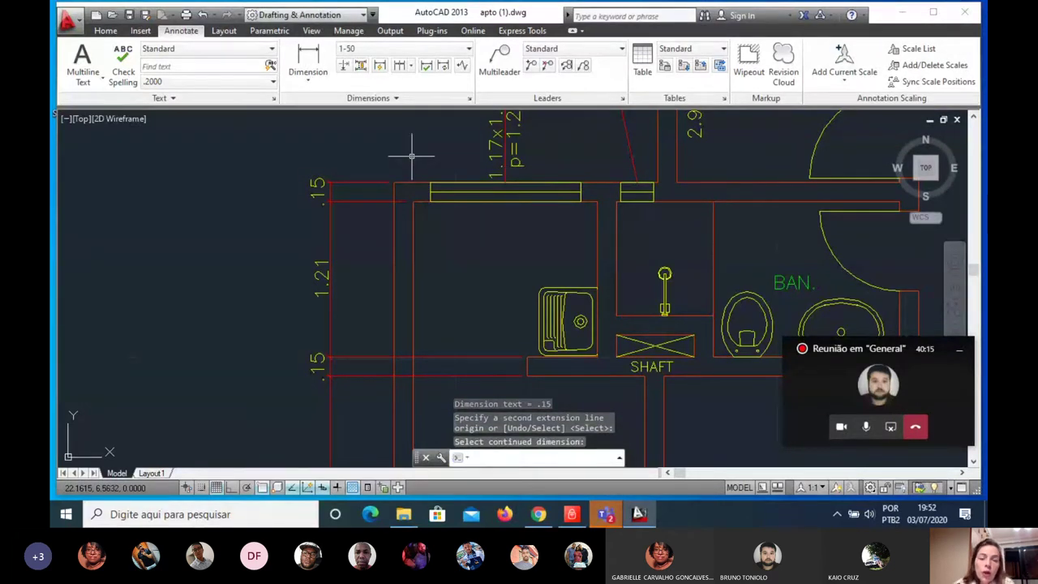
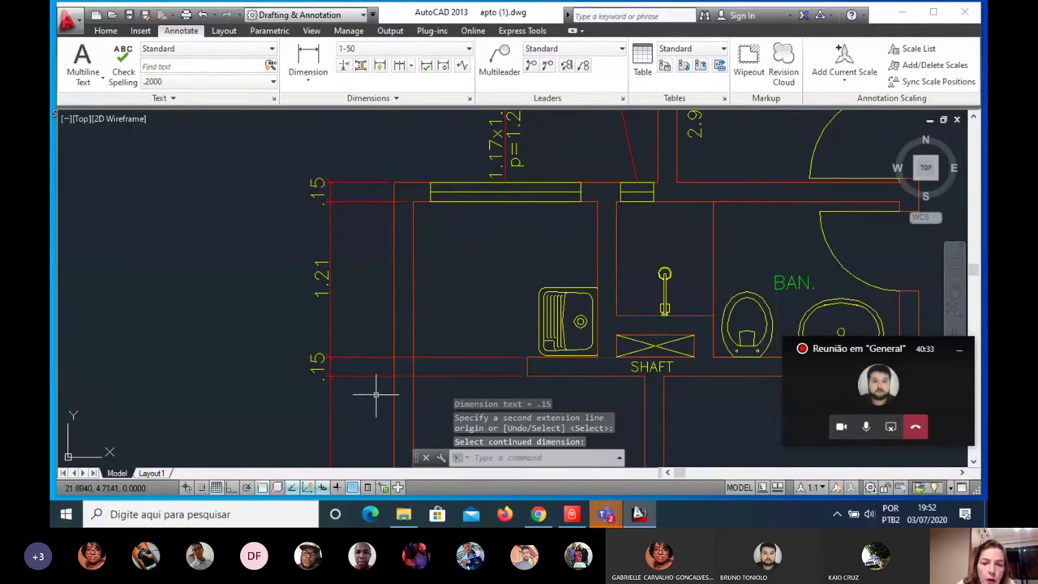
Step: Crossing-select the left-wall dimensions and pull the lower two extension lines back to the wall
left_click(374, 396)
left_click(344, 343)
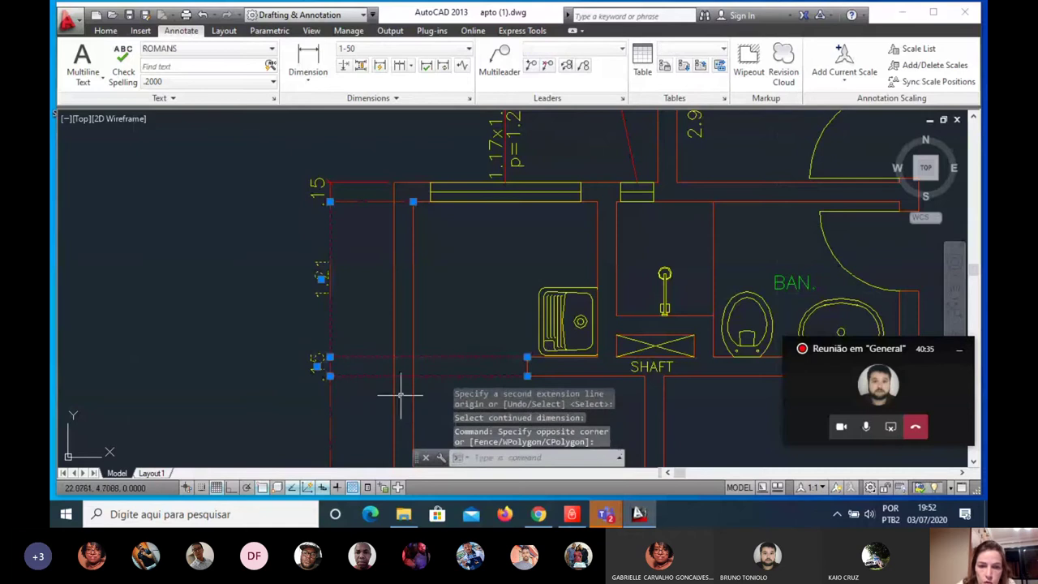
scroll(421, 394, "up", 2)
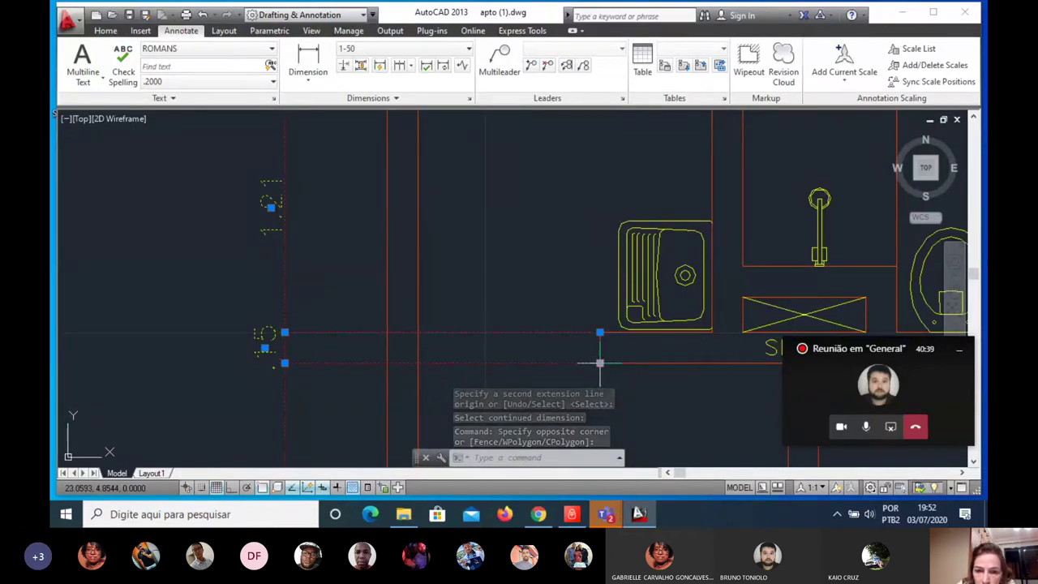
left_click(600, 362)
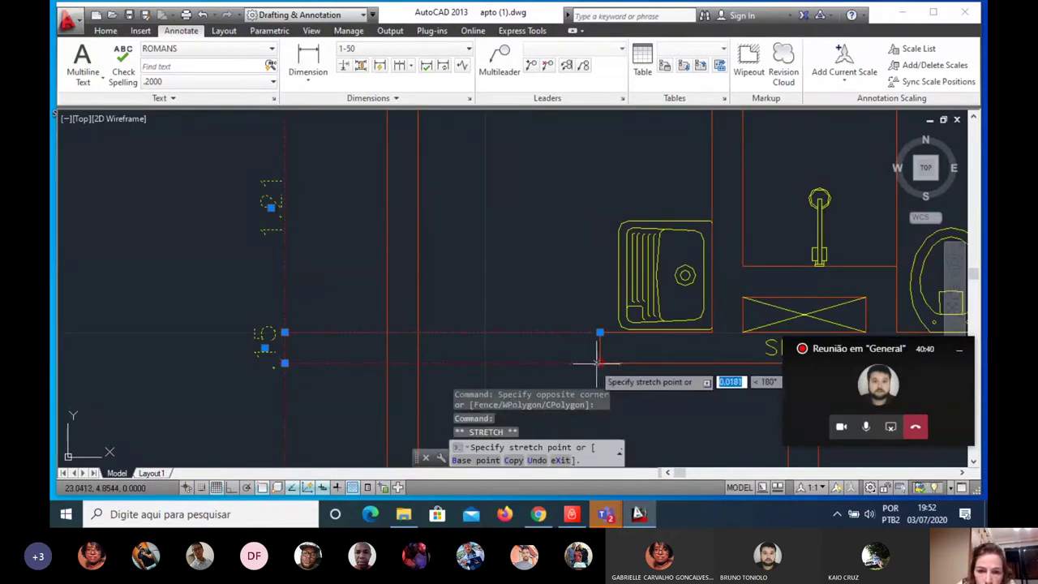
left_click(388, 363)
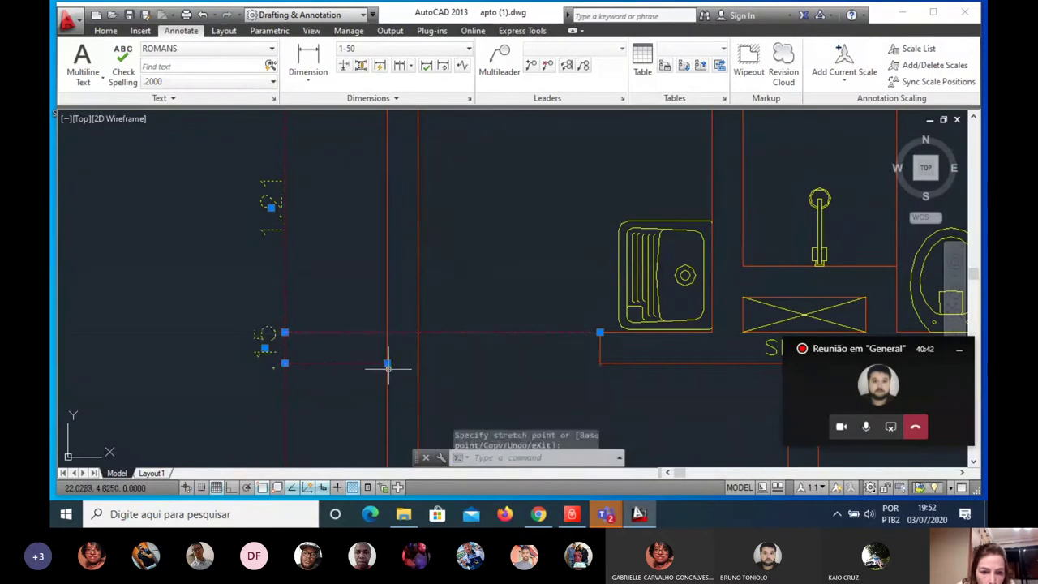
left_click(599, 331)
left_click(388, 331)
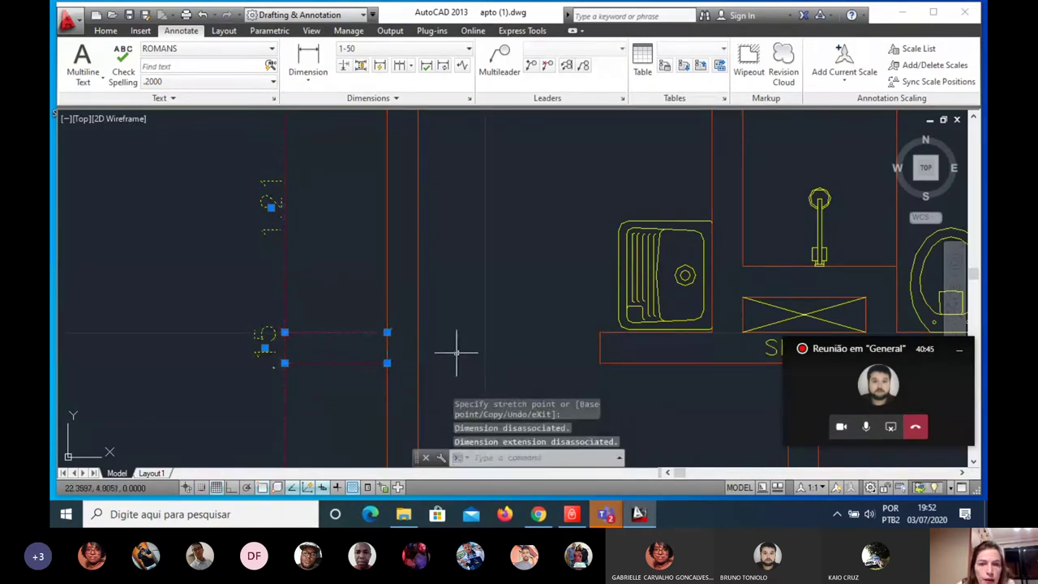
Step: Shorten the top extension line near the corner so it stops at the wall
scroll(438, 316, "down", 3)
scroll(460, 264, "up", 1)
scroll(460, 264, "up", 2)
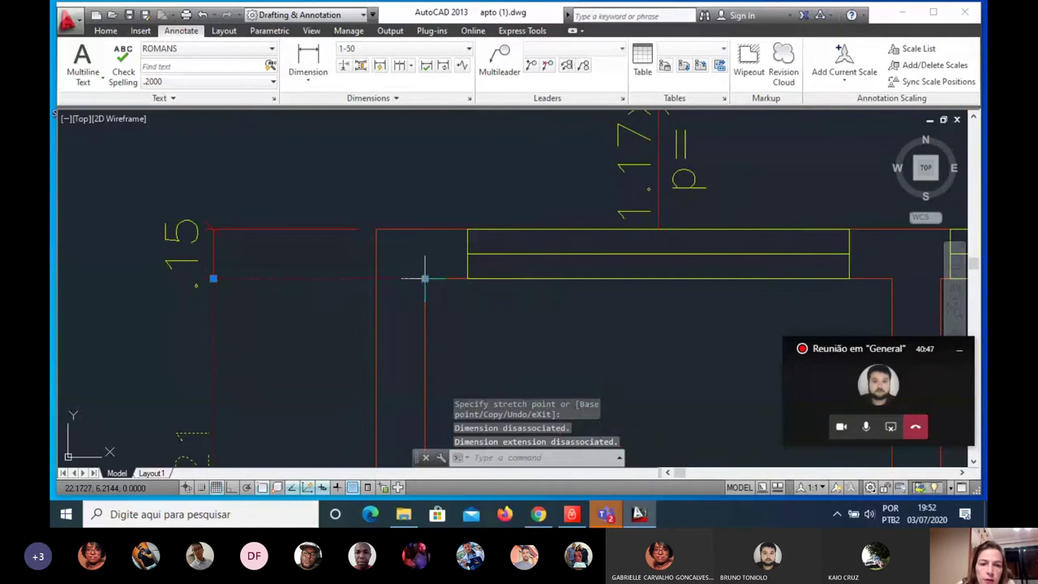
left_click(425, 279)
left_click(378, 279)
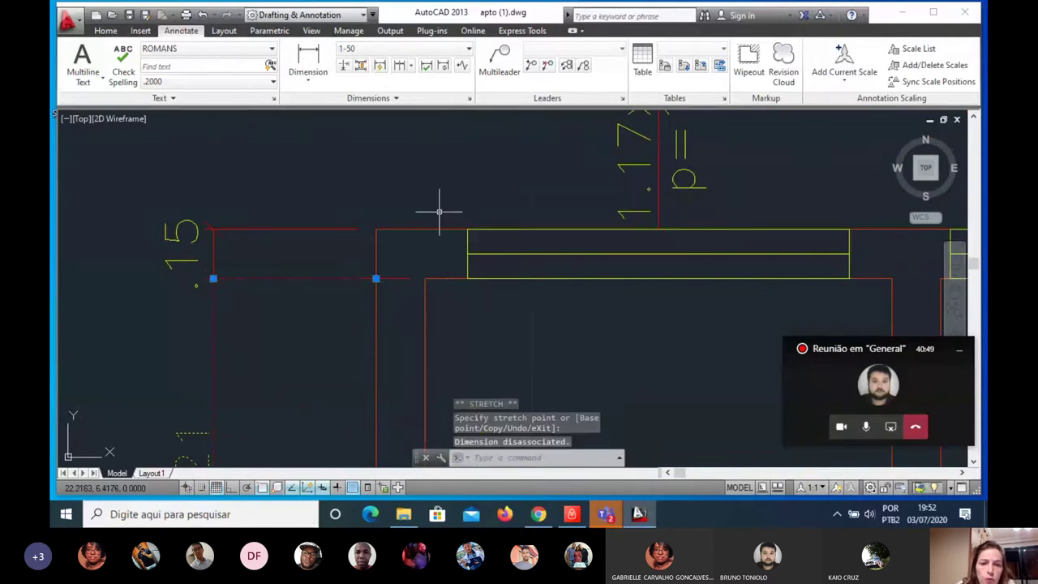
scroll(454, 218, "down", 3)
type("p")
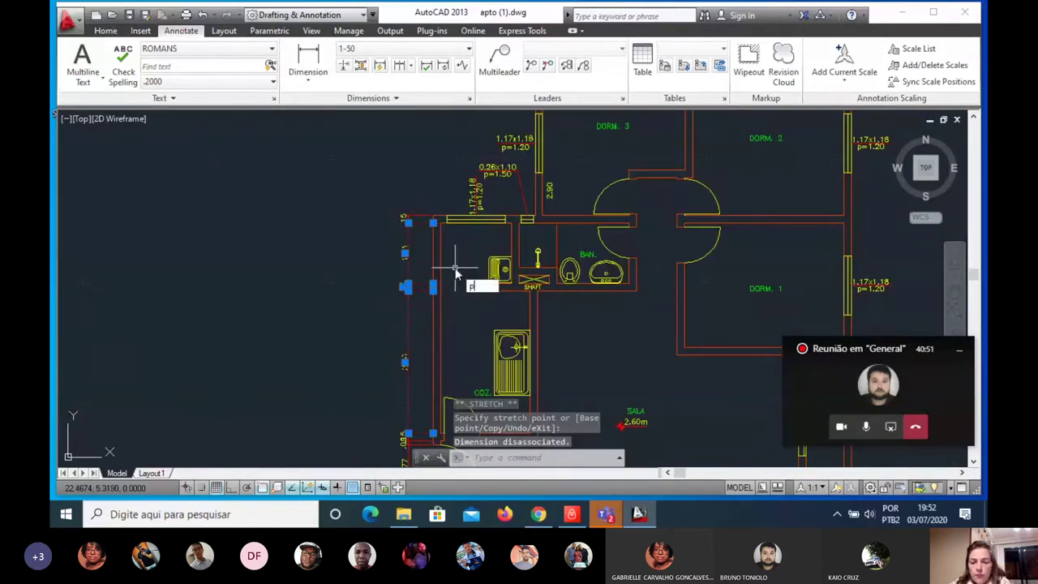
key("Return")
scroll(463, 244, "down", 2)
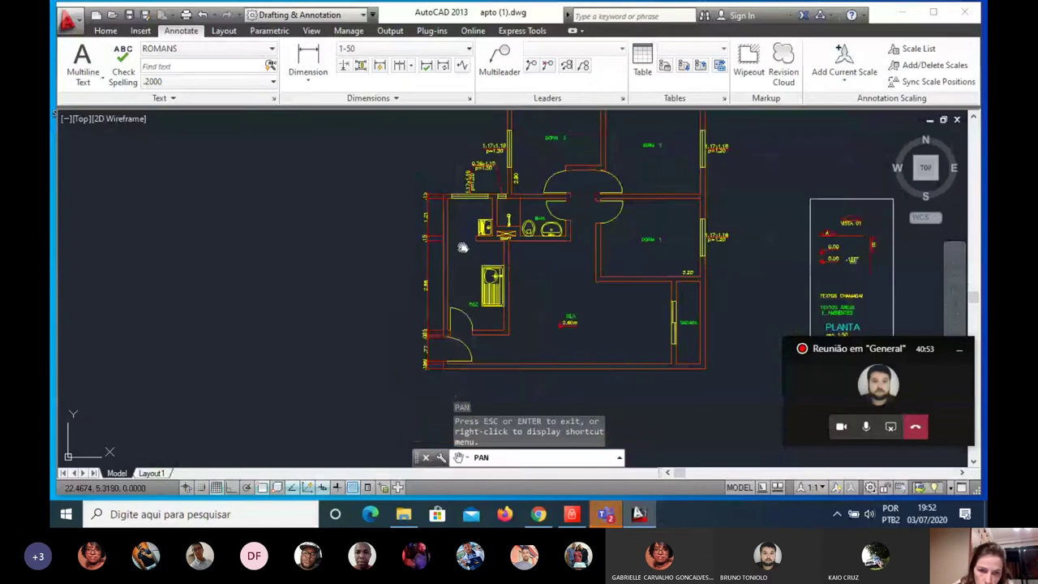
scroll(407, 352, "up", 3)
scroll(463, 256, "down", 3)
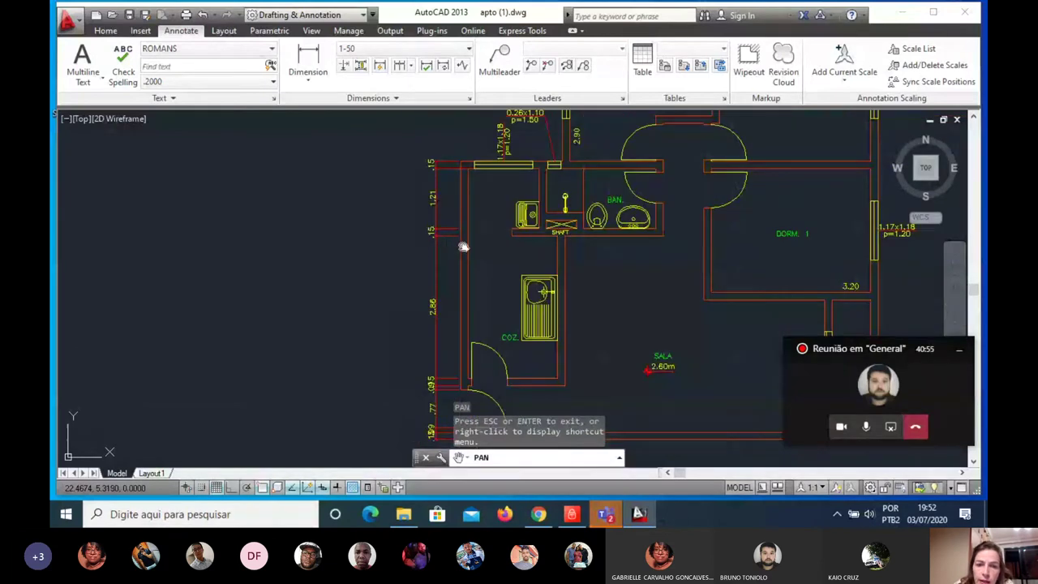
scroll(485, 243, "up", 1)
scroll(473, 360, "up", 2)
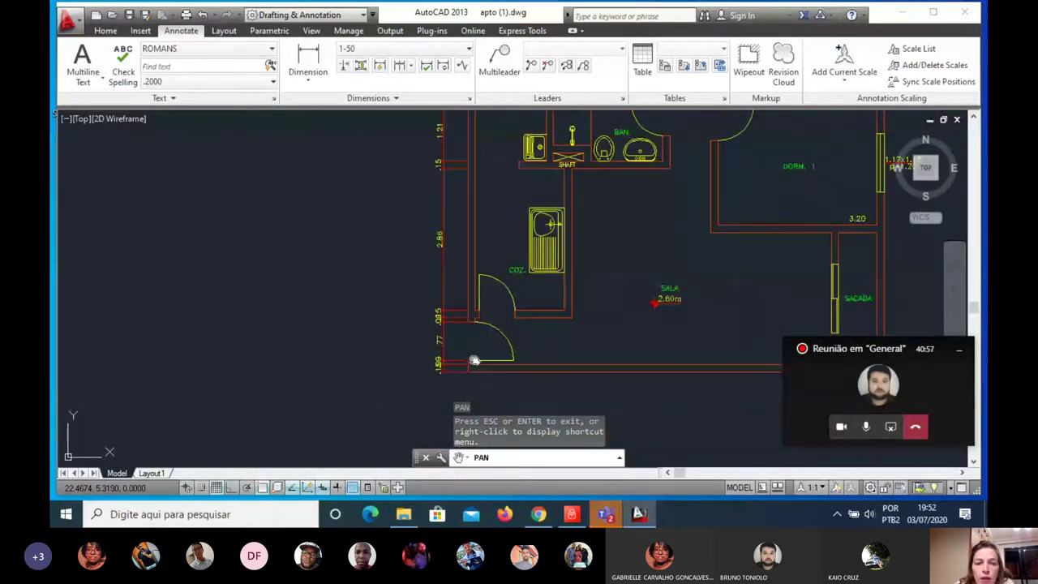
scroll(474, 360, "up", 2)
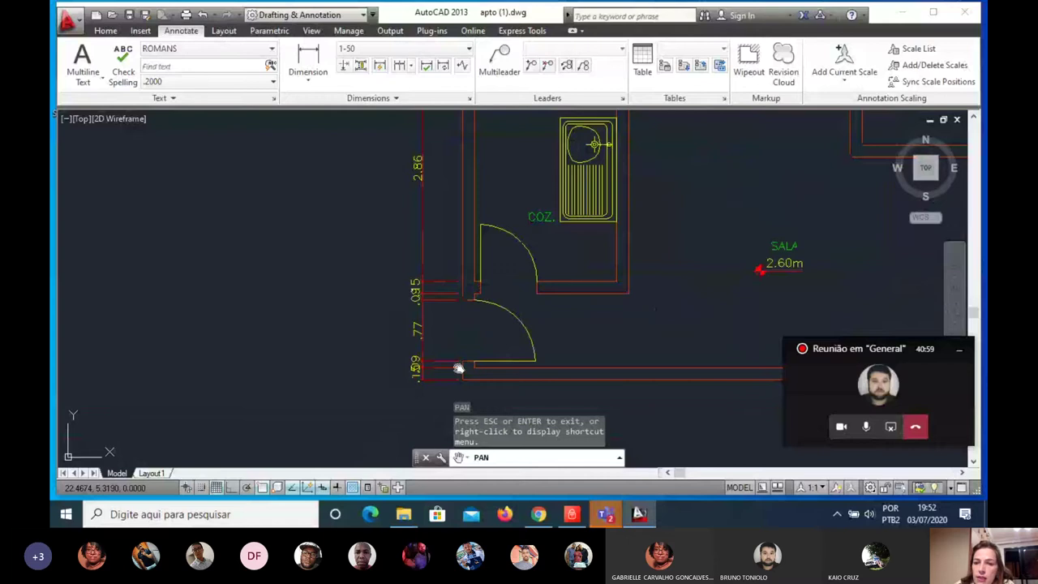
scroll(458, 368, "down", 4)
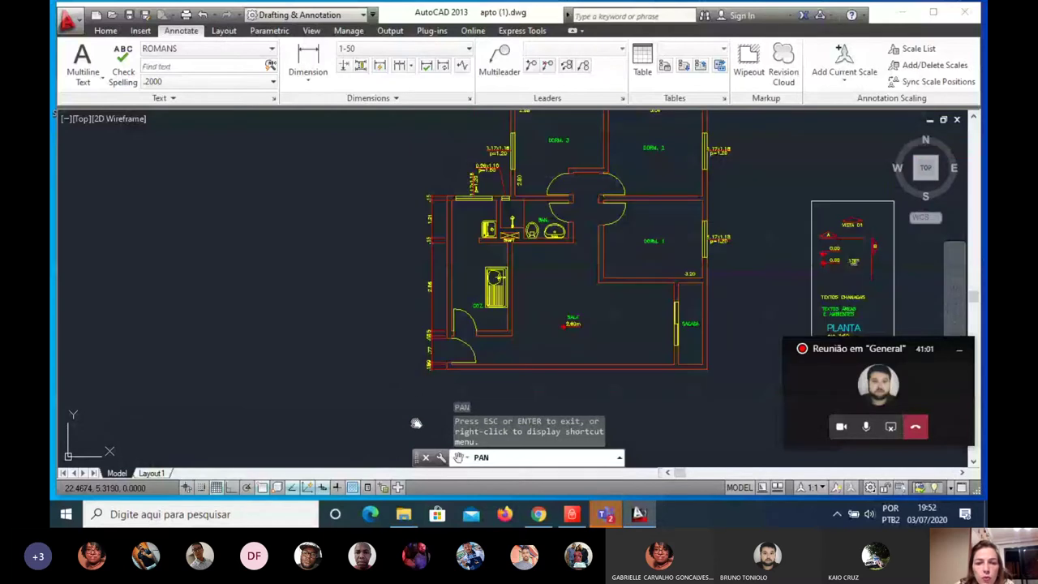
scroll(419, 374, "up", 4)
key("Escape")
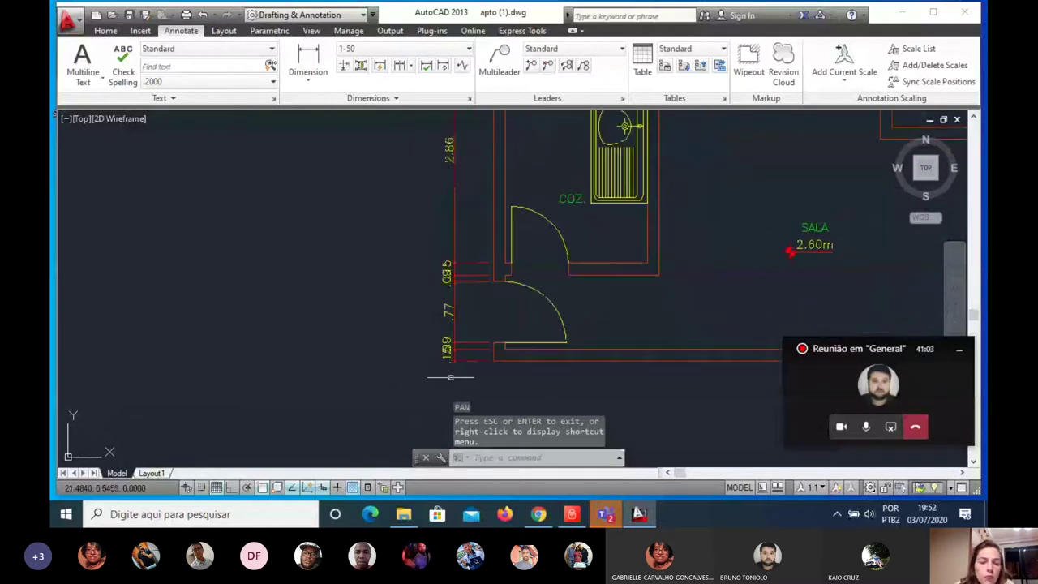
Step: Start a linear dimension at the wall corner, then cancel the accidental 1.00 dimension
left_click(308, 77)
left_click(317, 106)
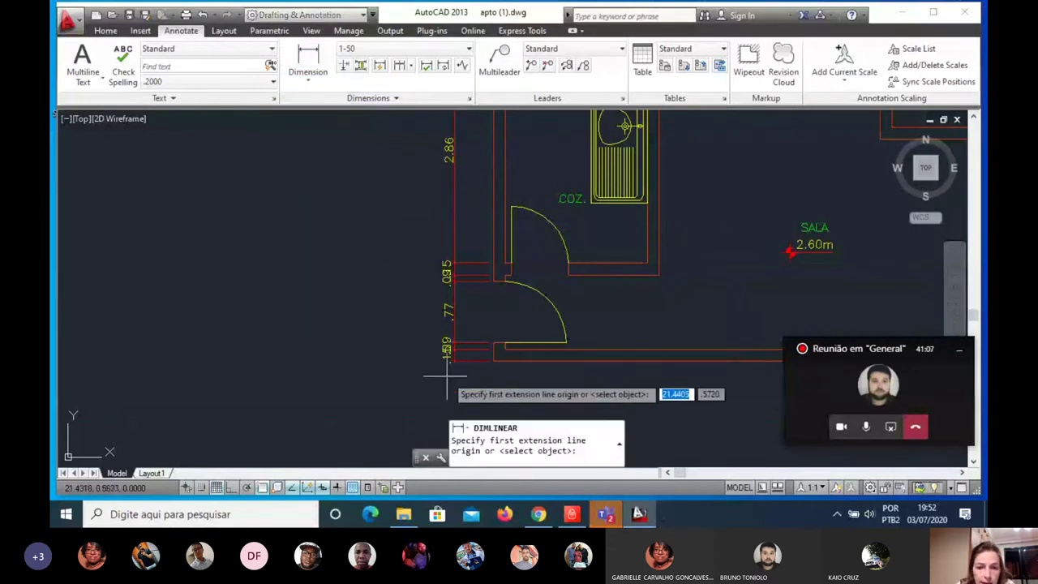
scroll(448, 370, "up", 5)
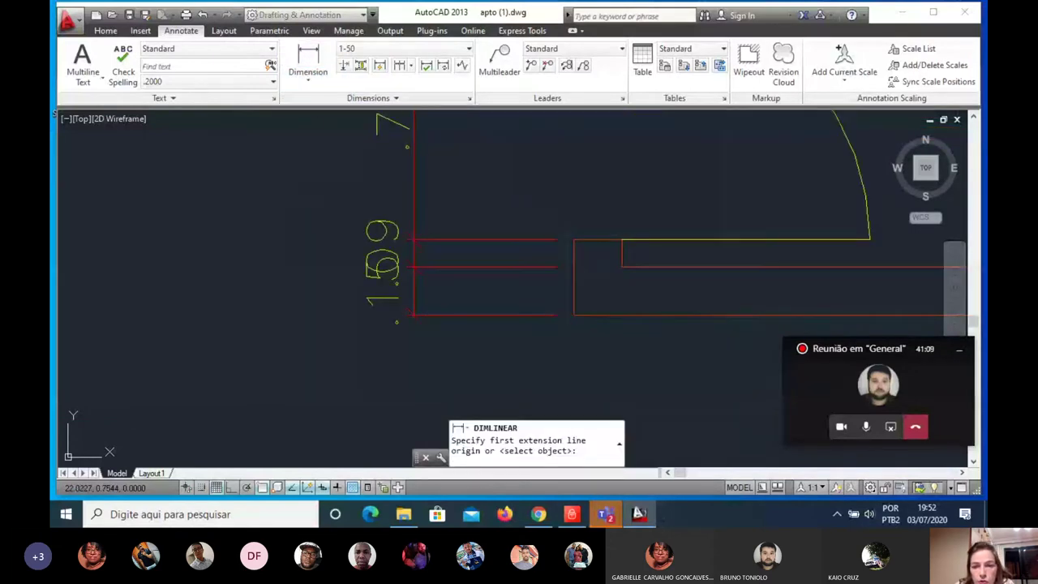
left_click(576, 314)
scroll(576, 314, "down", 4)
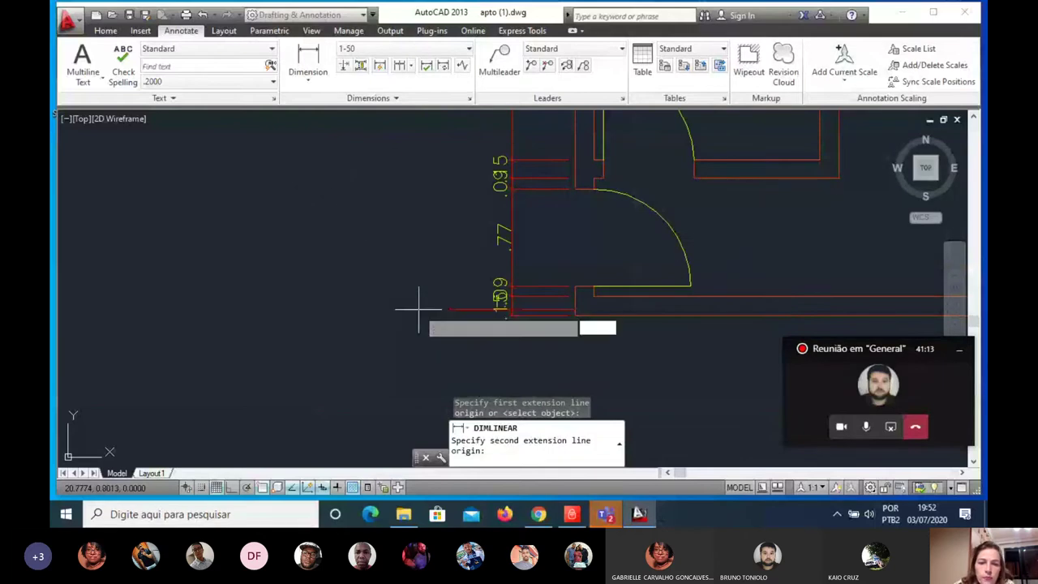
type("1")
key("Return")
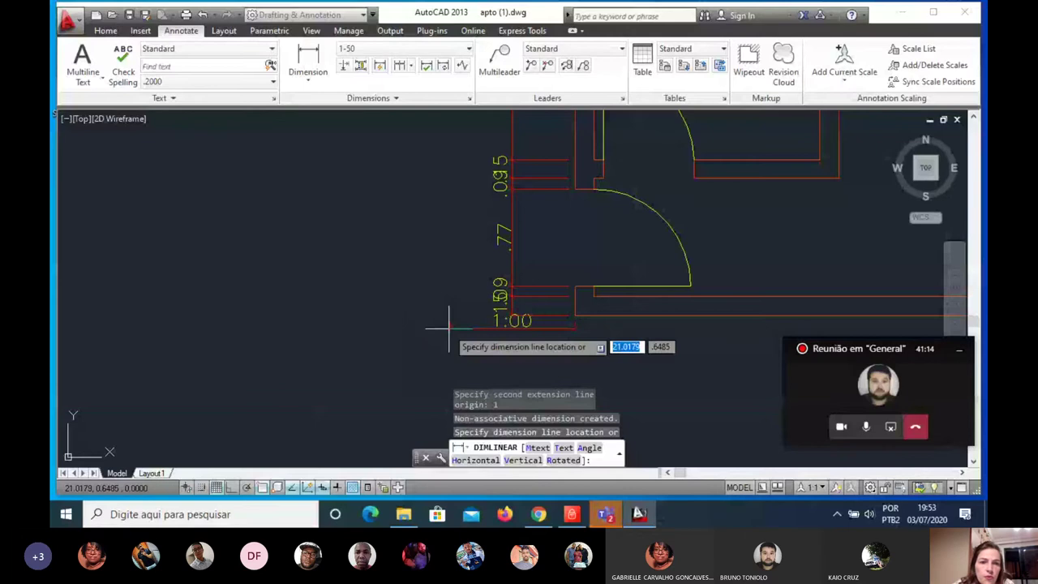
key("Escape")
Step: Dimension the left wall from its bottom corner to its top corner, giving the overall 5.61
key("Return")
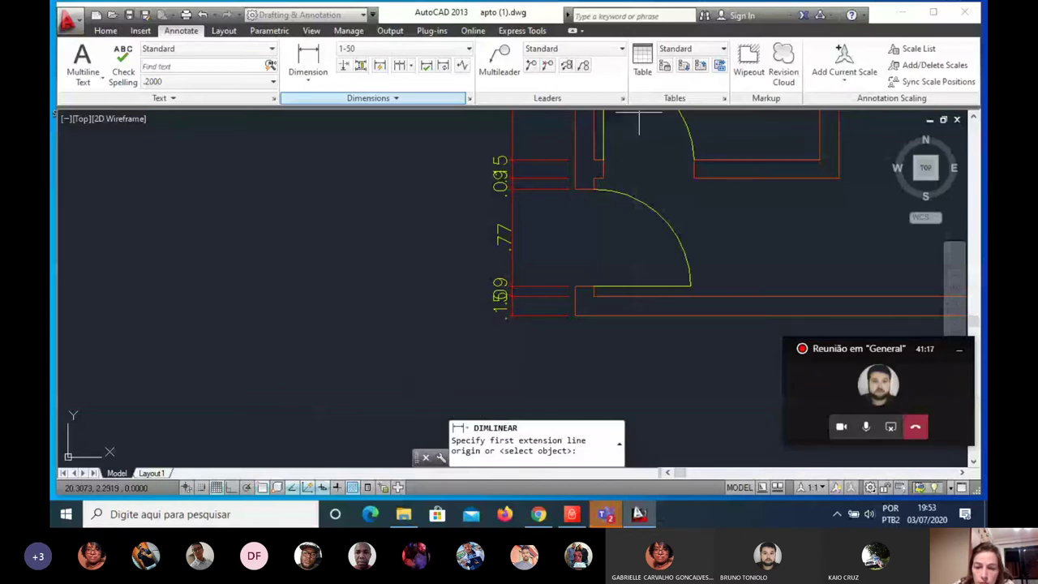
left_click(575, 316)
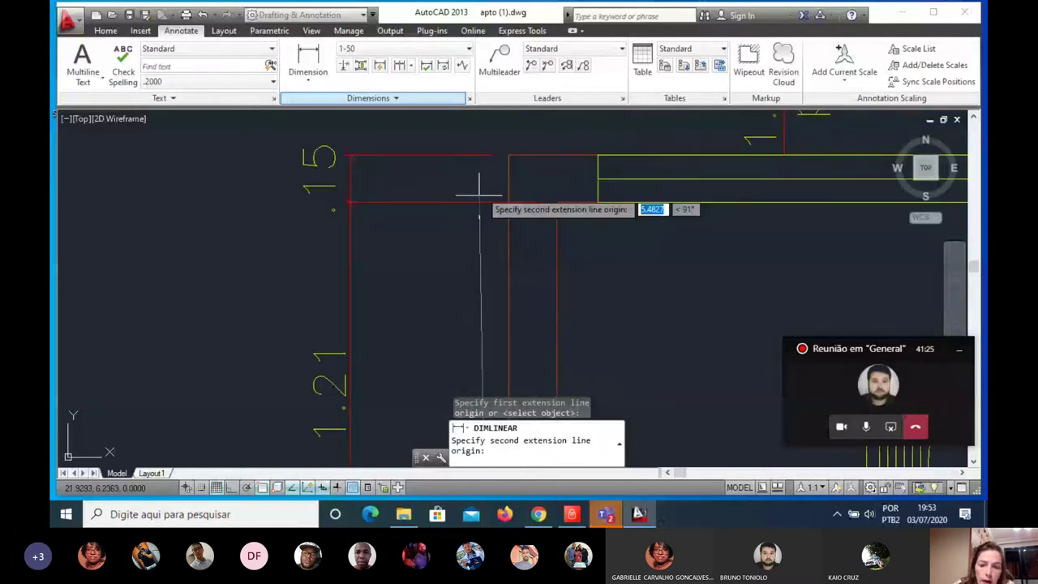
left_click(478, 195)
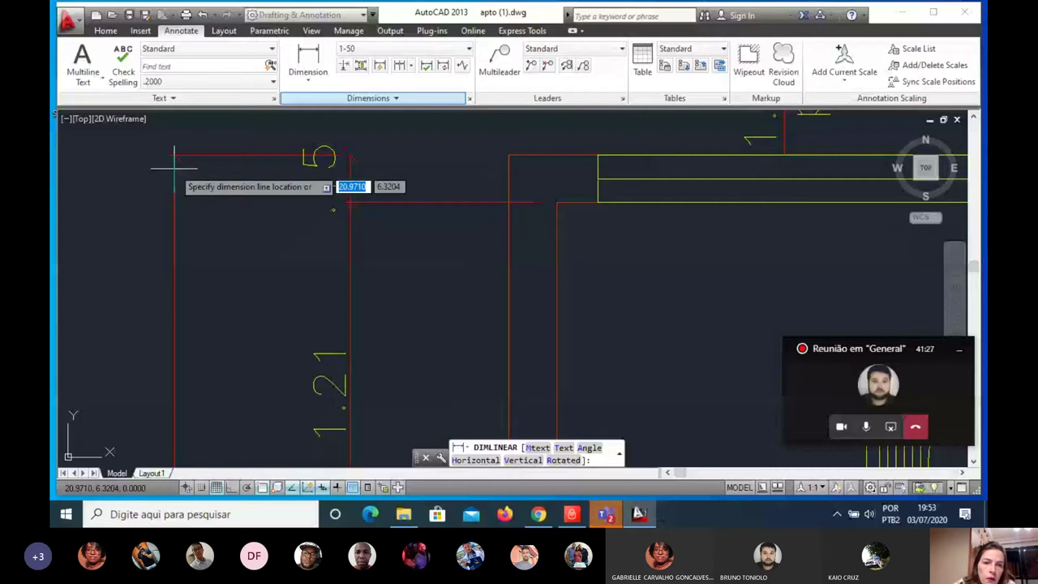
scroll(201, 141, "down", 3)
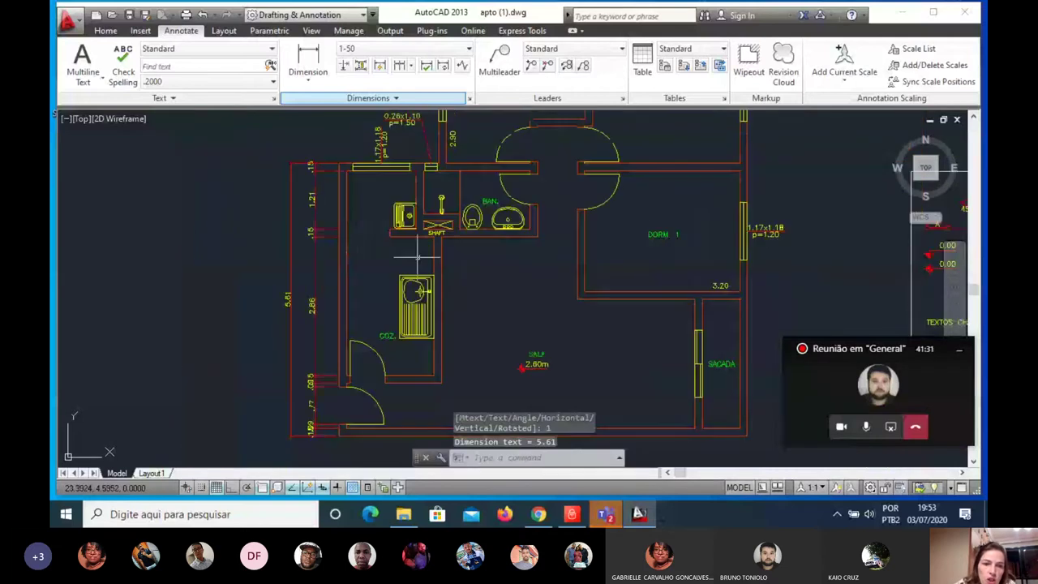
Step: Start STRETCH and crossing-select the .15 wall piece and its dimension
scroll(248, 359, "up", 3)
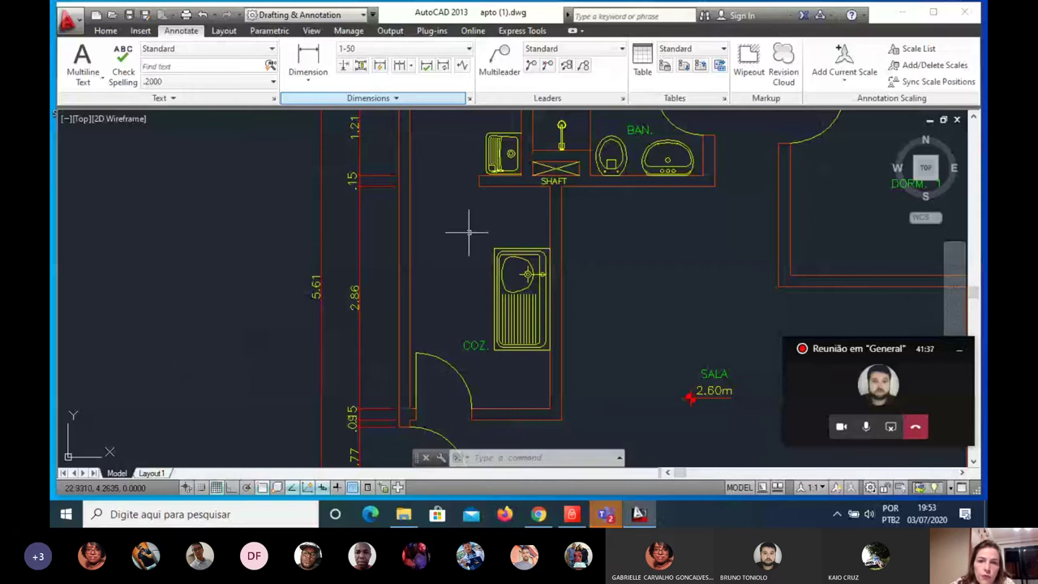
scroll(487, 178, "up", 2)
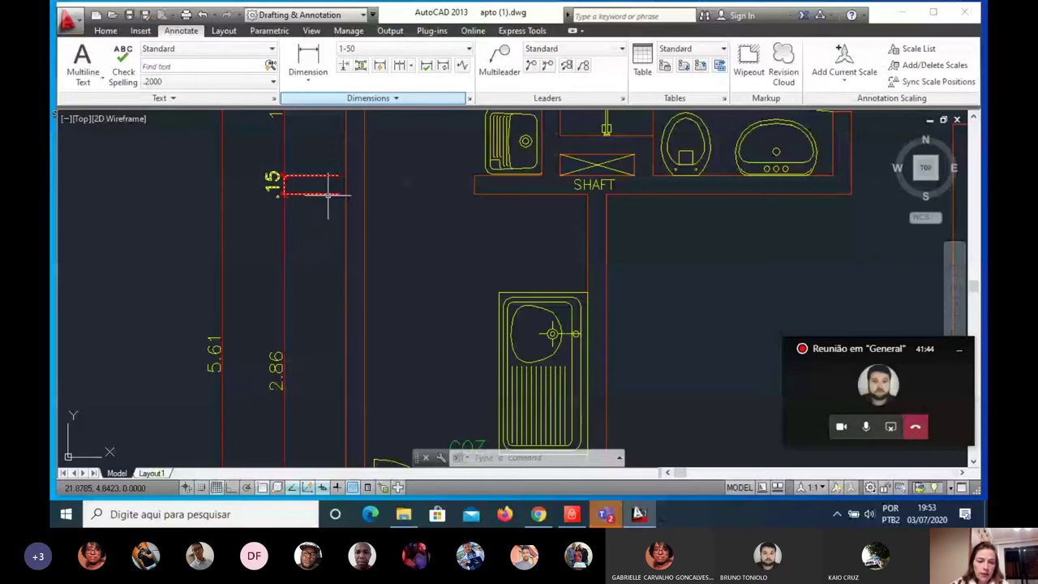
scroll(329, 195, "up", 2)
scroll(388, 261, "down", 1)
type("s")
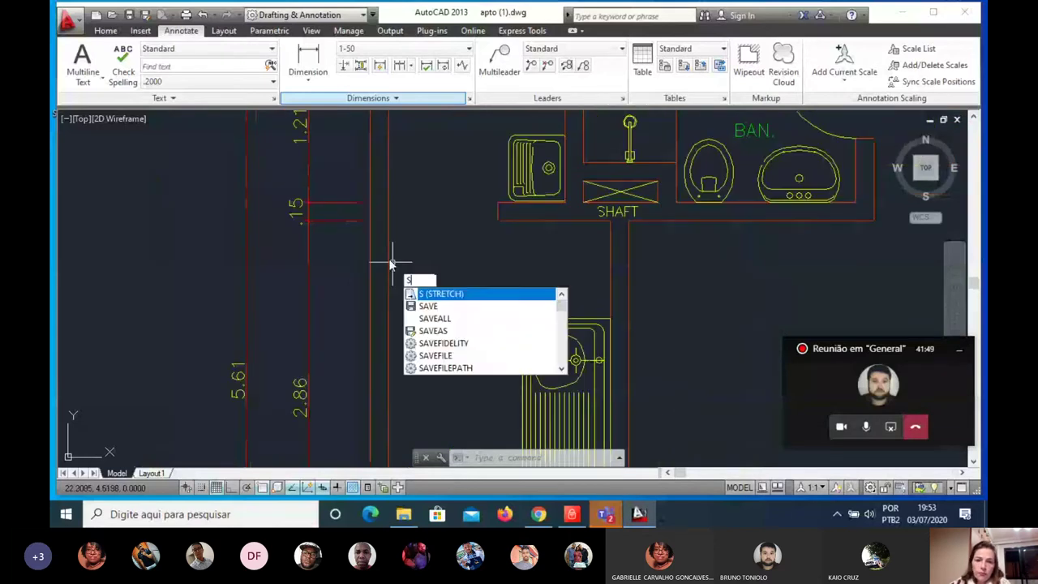
key("Return")
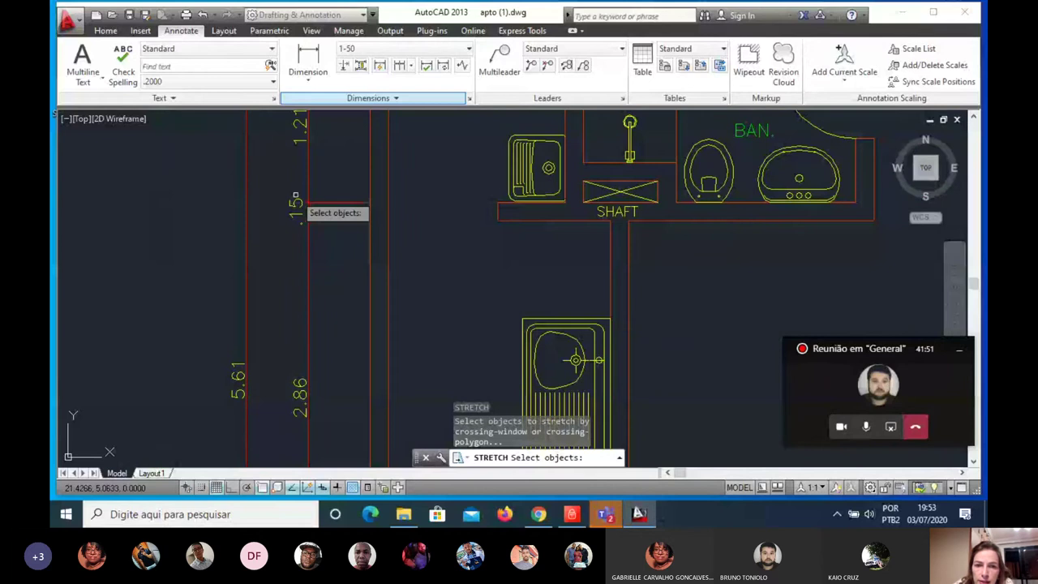
scroll(312, 204, "up", 4)
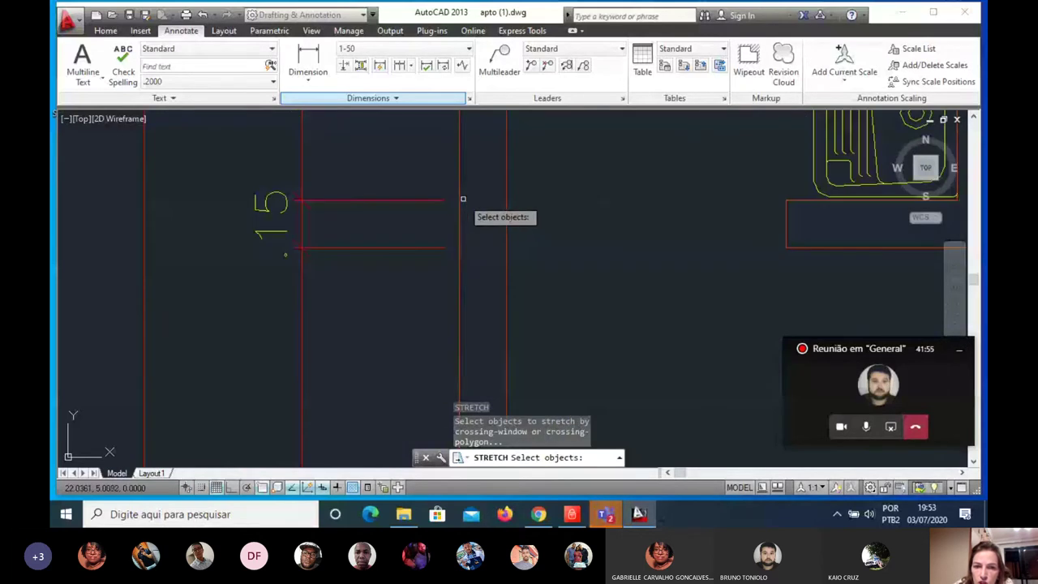
scroll(458, 202, "up", 6)
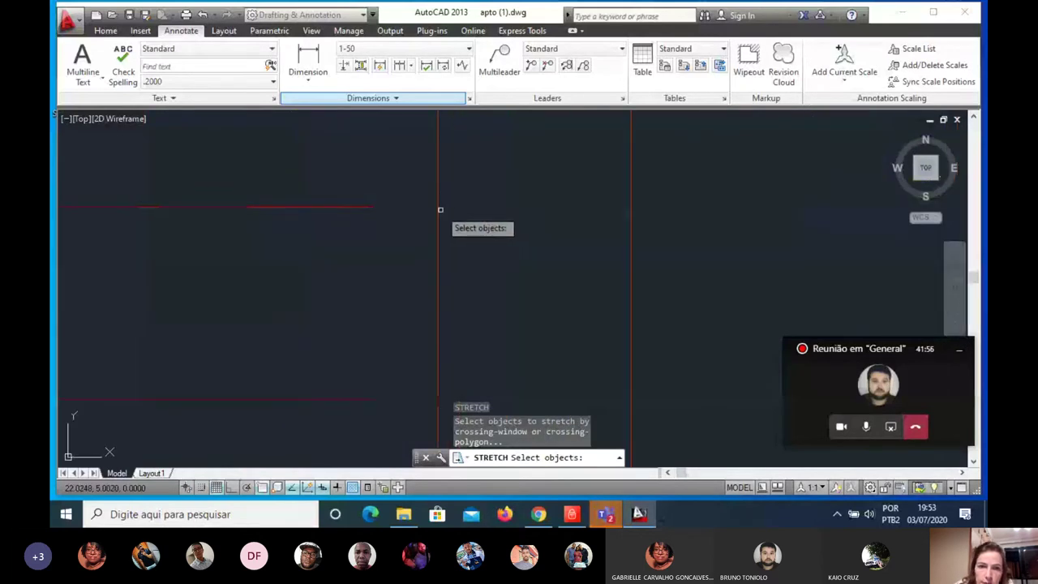
scroll(521, 192, "down", 4)
scroll(522, 192, "down", 3)
left_click(521, 186)
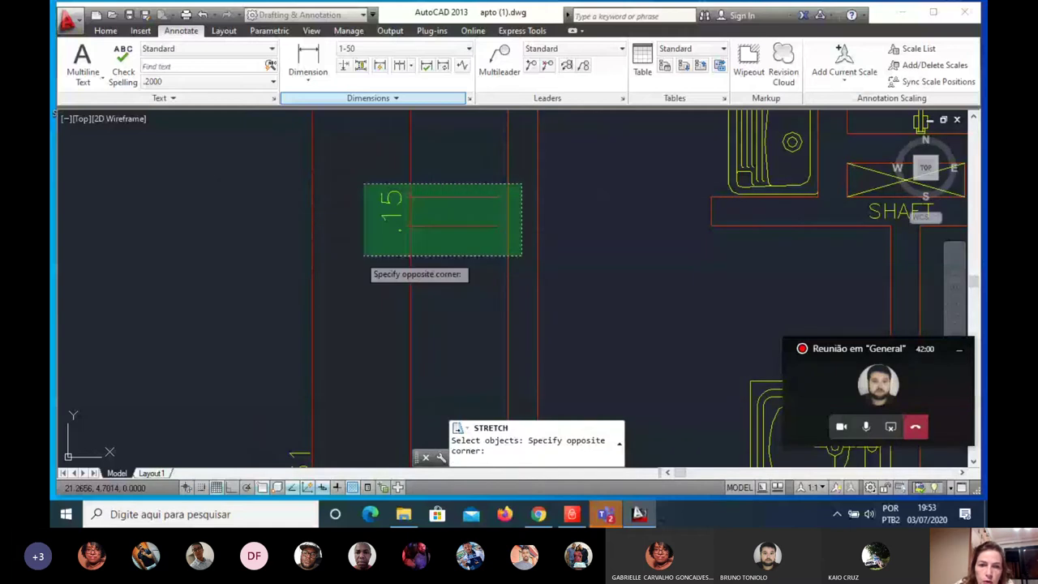
left_click(363, 256)
key("Return")
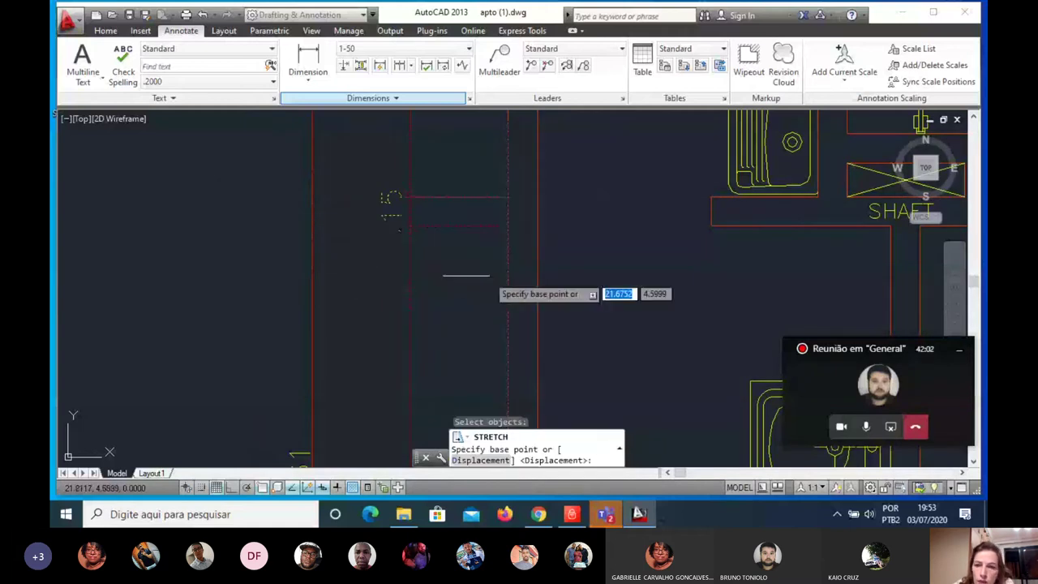
Step: Stretch the selection 0.1 units straight down with Ortho on
left_click(623, 230)
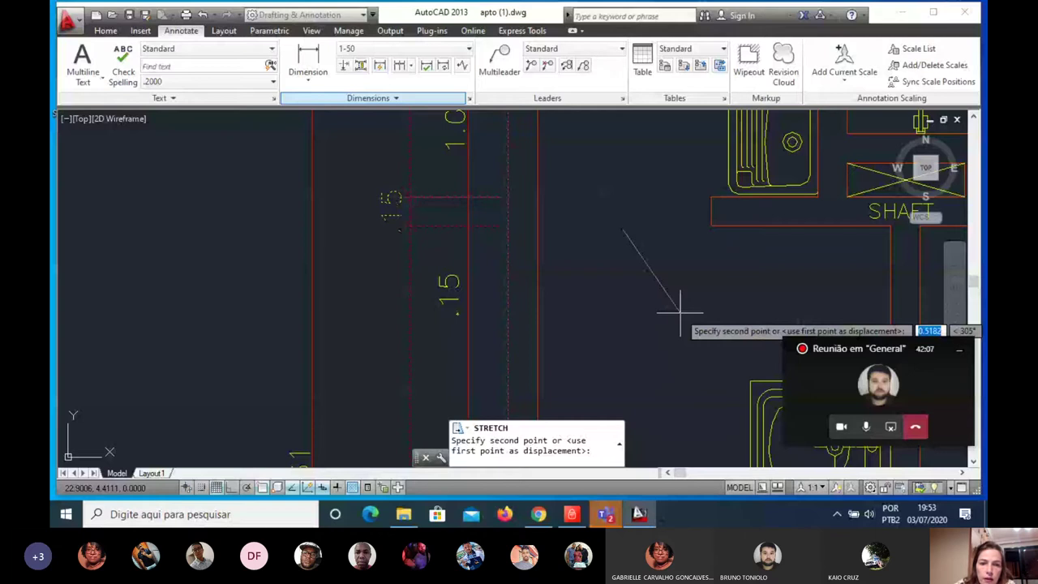
key("F8")
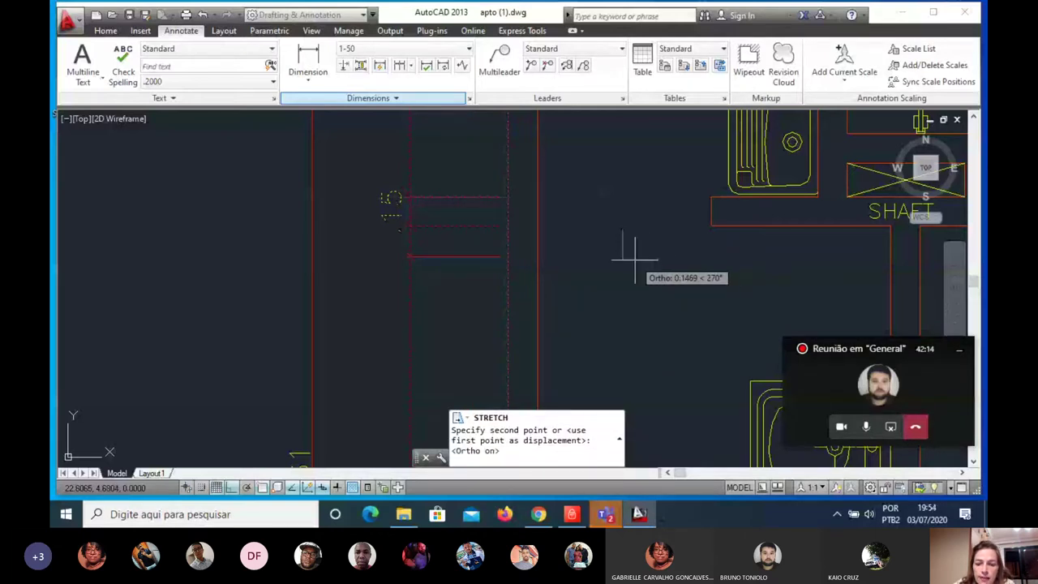
type(".1")
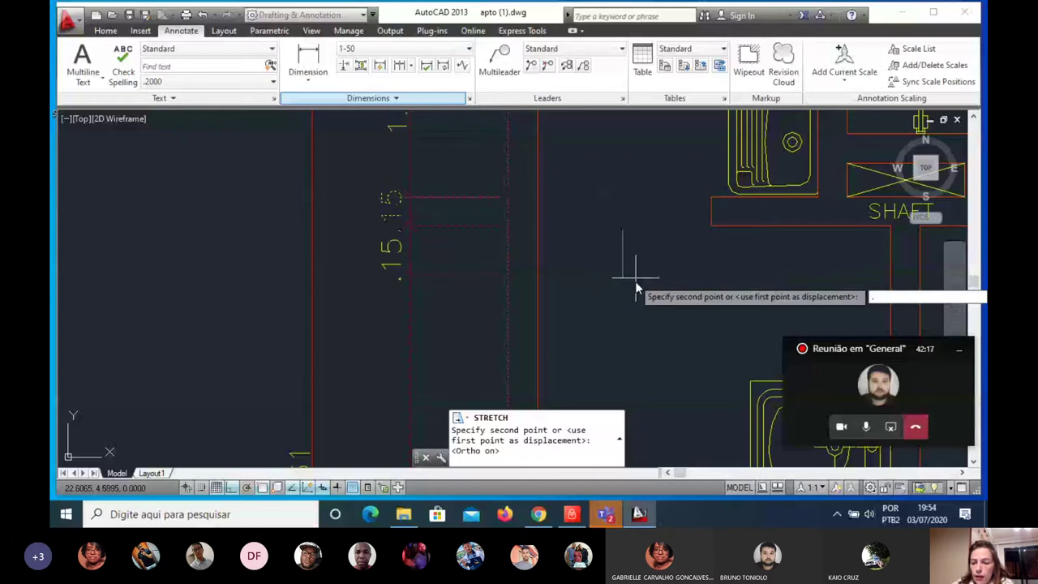
key("Return")
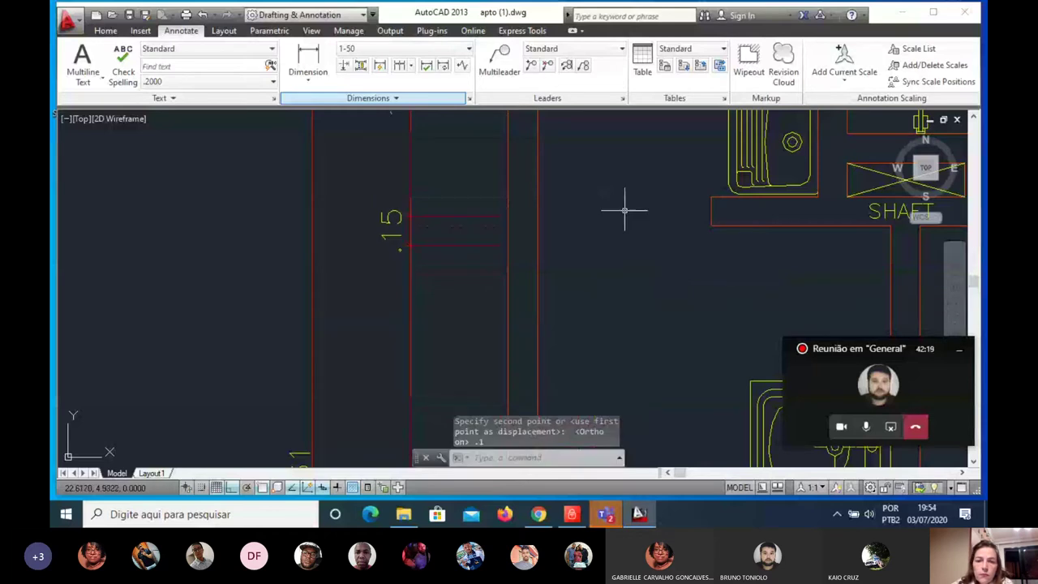
scroll(623, 209, "down", 4)
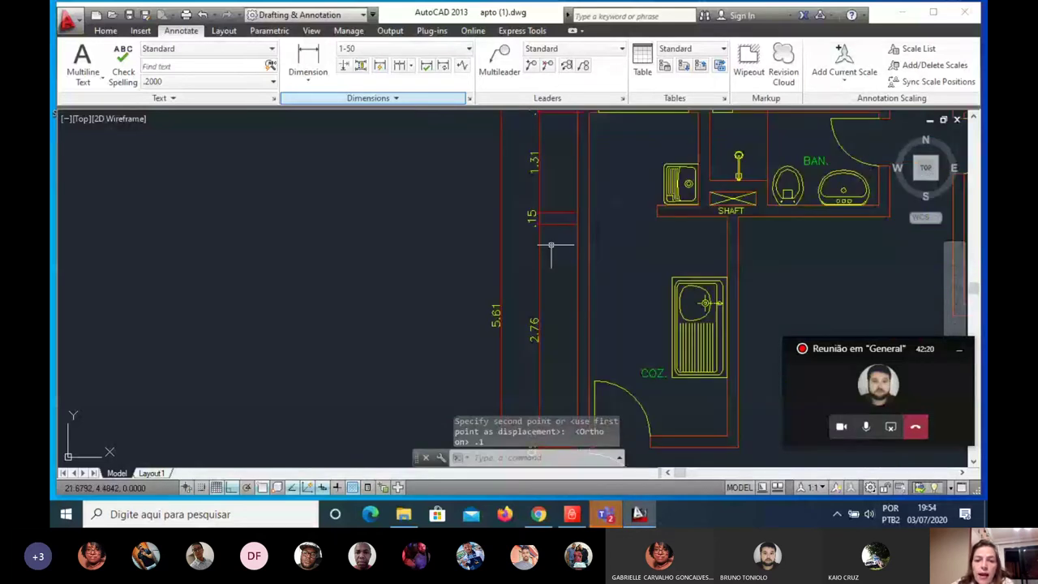
scroll(534, 341, "up", 2)
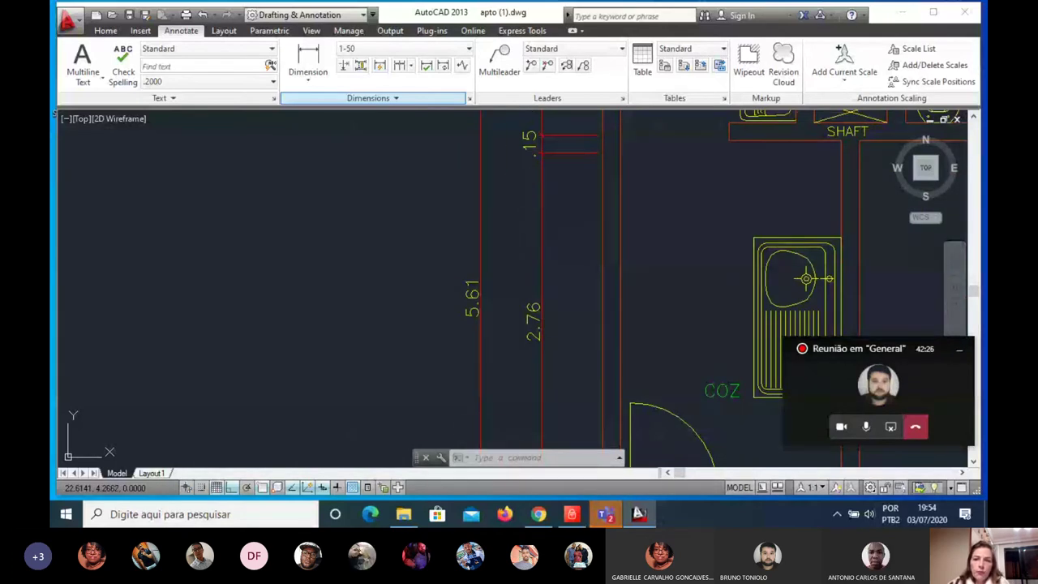
type("s")
key("Return")
left_click(657, 114)
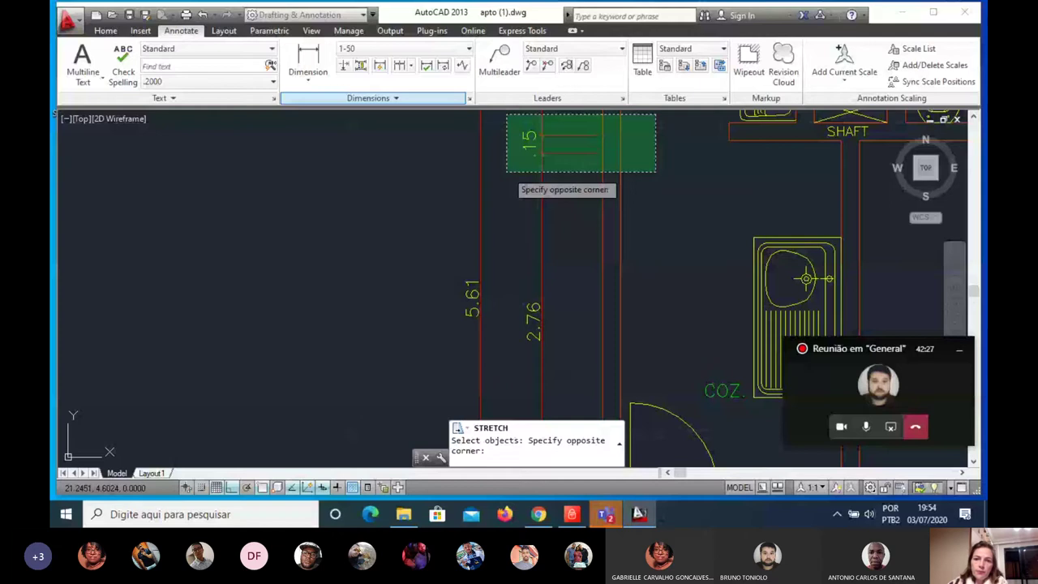
left_click(506, 172)
key("Return")
left_click(677, 186)
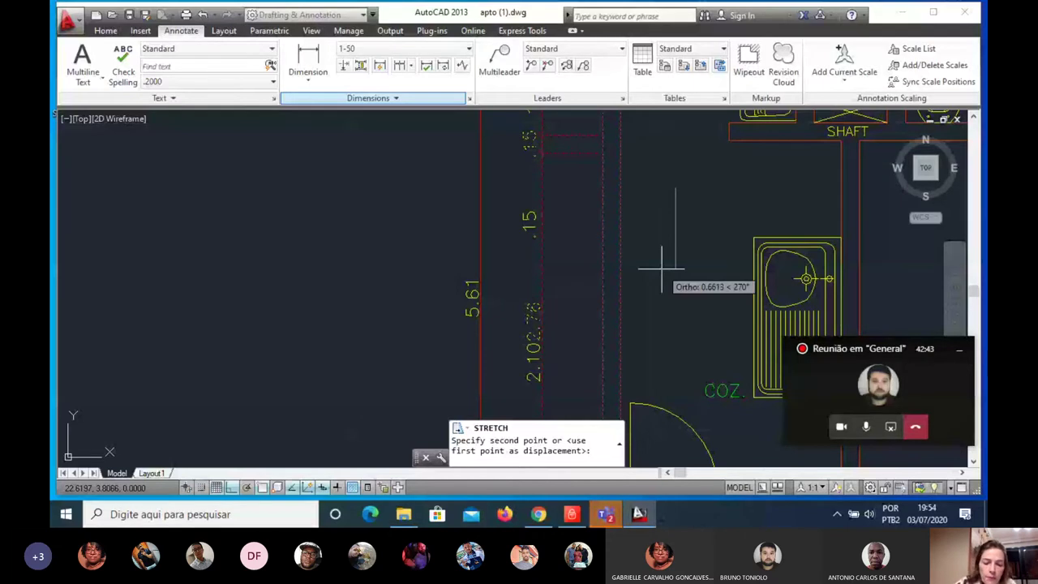
key("ctrl+z")
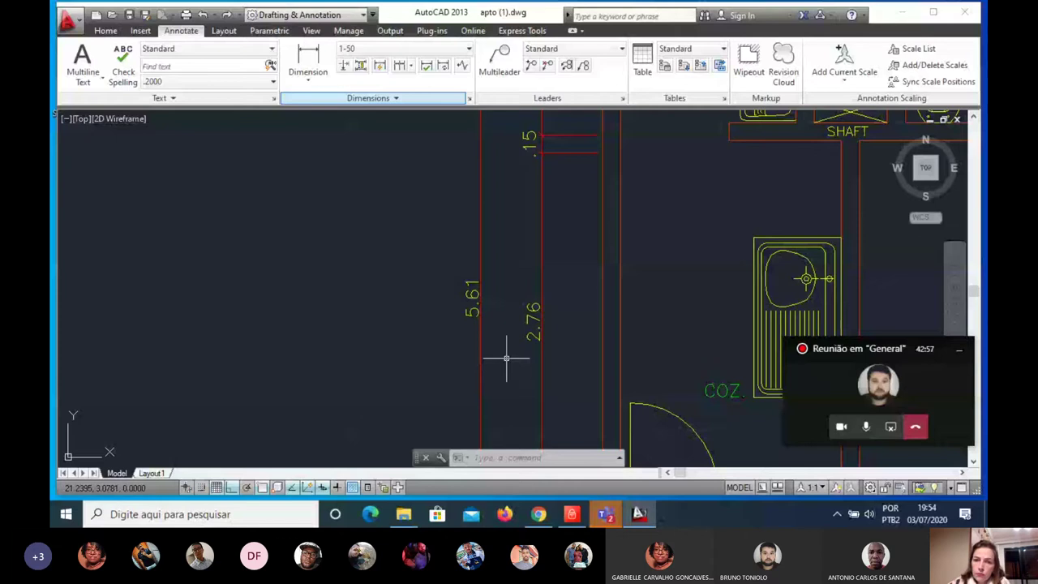
scroll(506, 358, "up", 2)
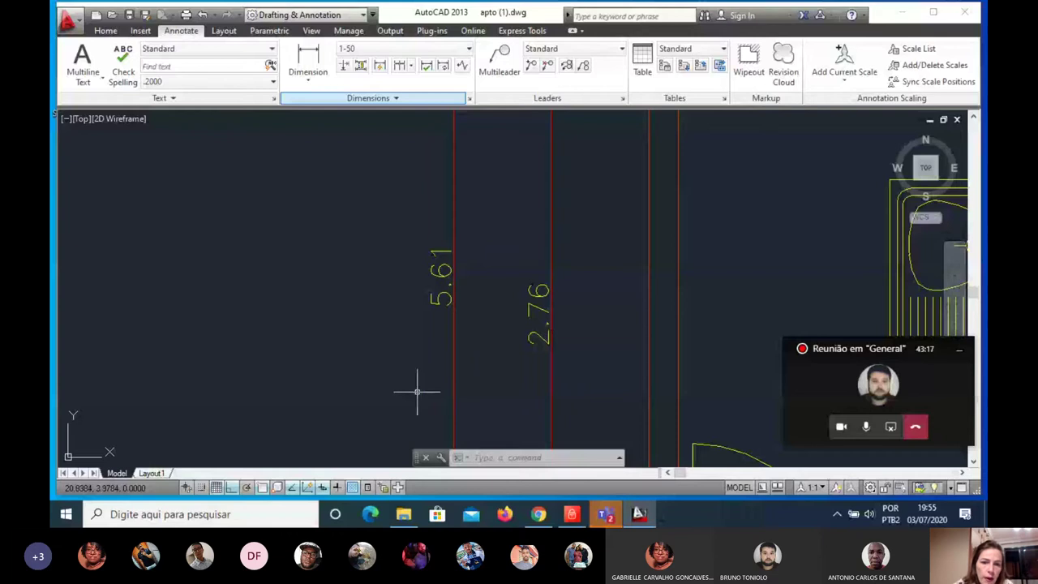
scroll(417, 394, "down", 2)
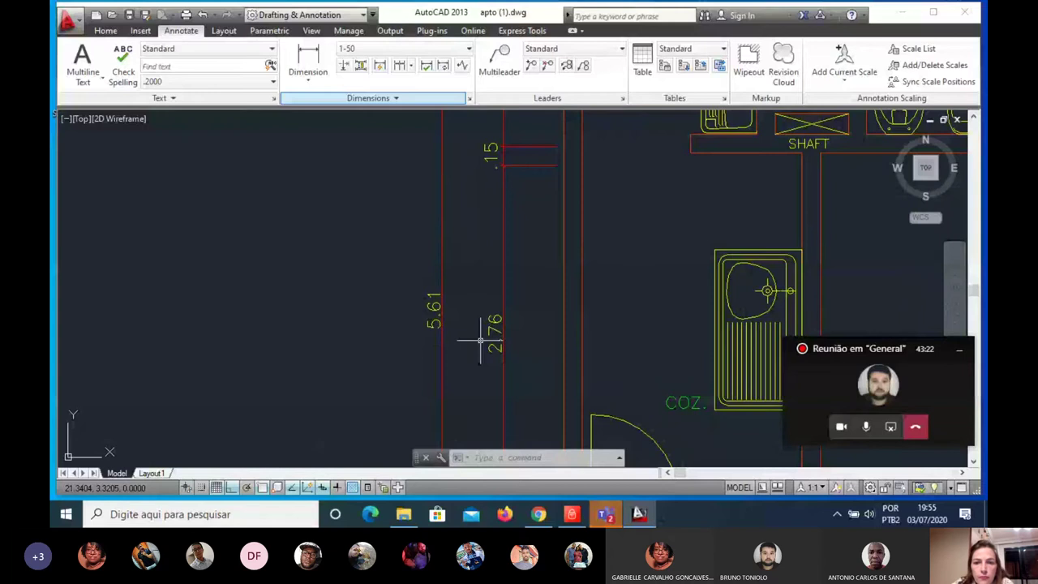
scroll(481, 339, "down", 6)
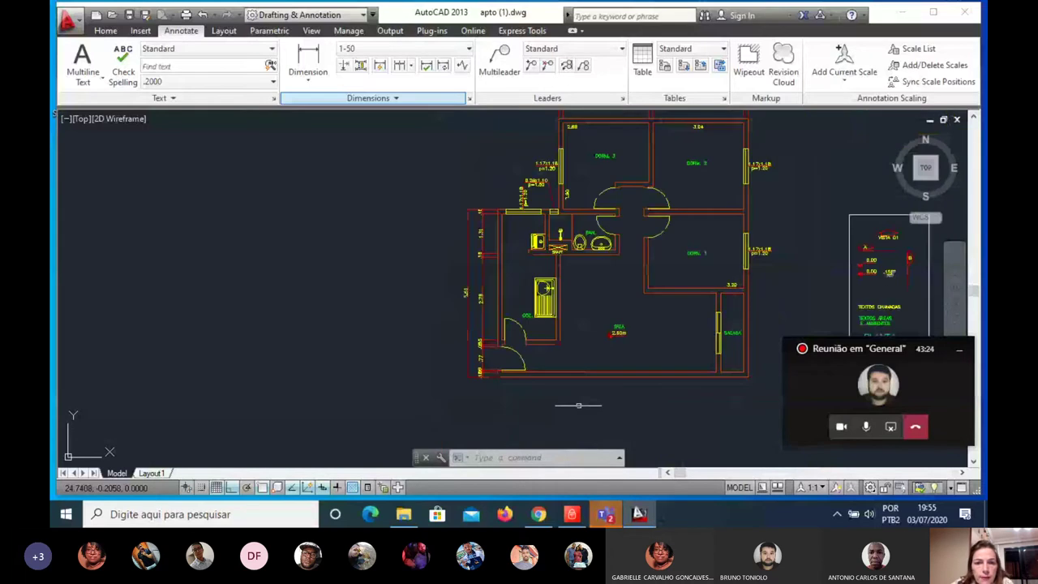
Step: Move the lower small dimension's text down, clear of its neighbour by the door
scroll(560, 397, "up", 2)
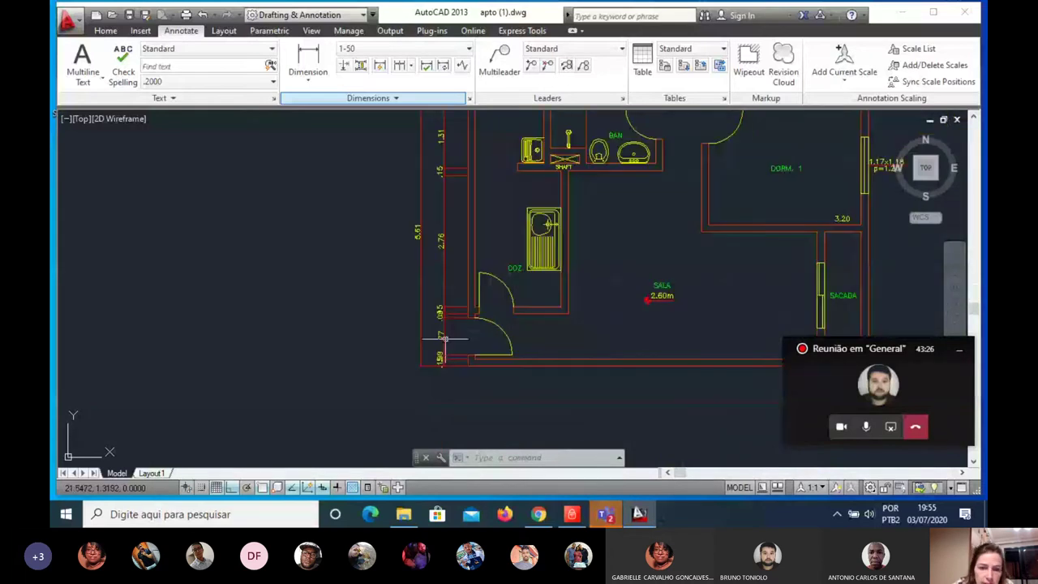
scroll(444, 339, "up", 8)
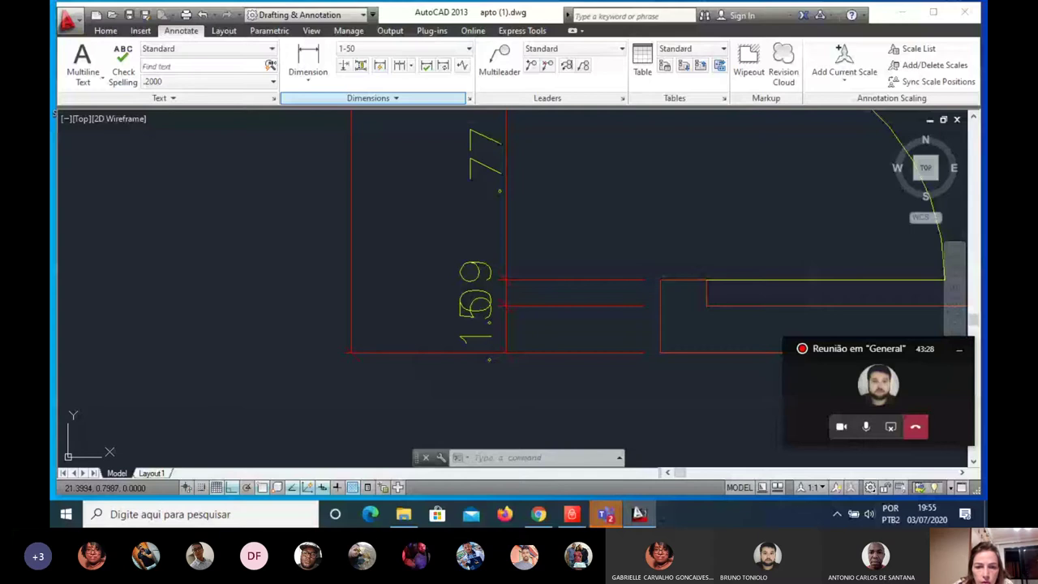
scroll(463, 179, "down", 2)
left_click(479, 294)
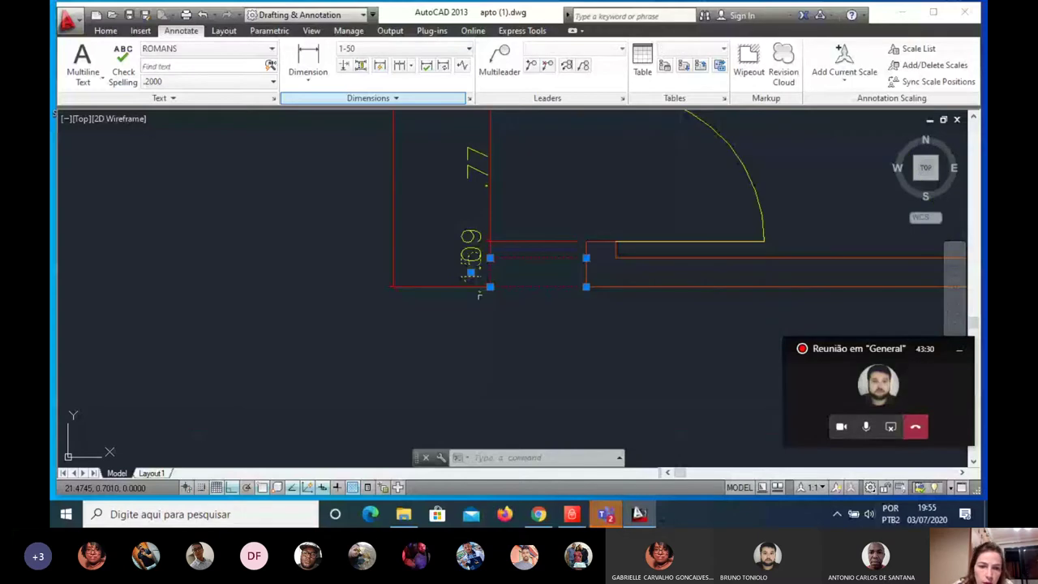
scroll(479, 293, "up", 2)
left_click(464, 259)
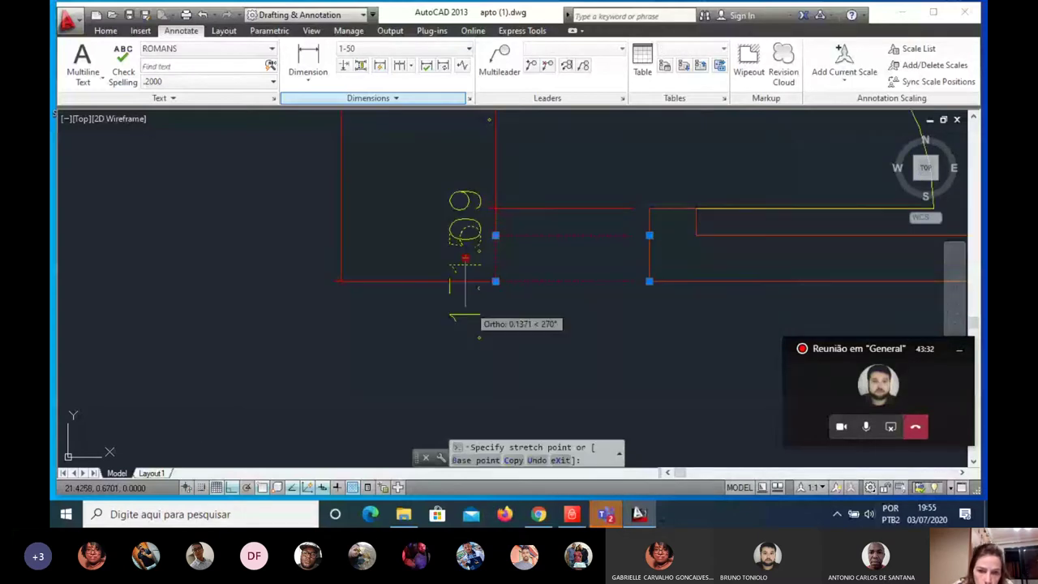
left_click(465, 315)
scroll(443, 193, "down", 2)
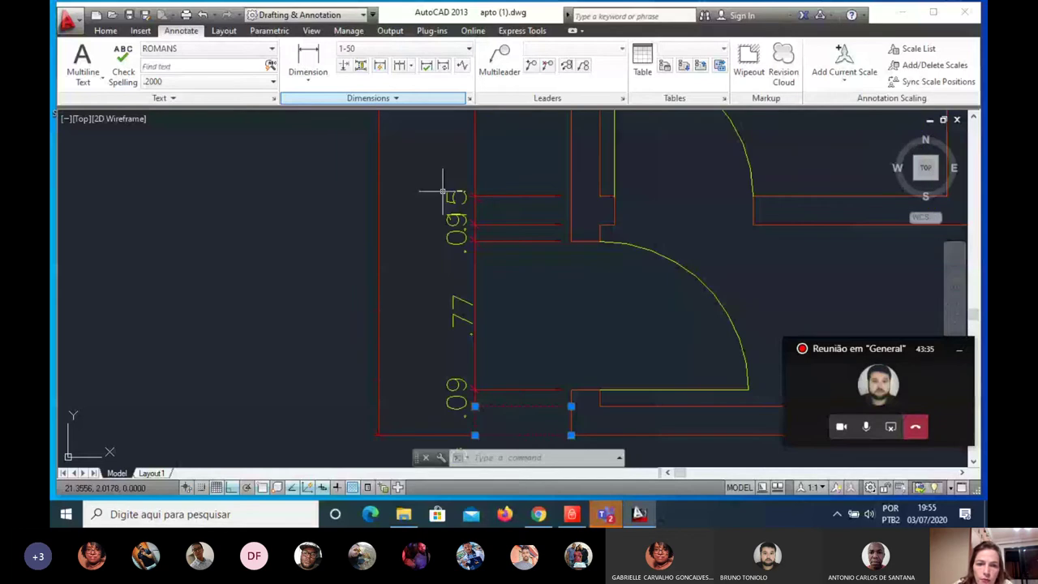
Step: Raise the upper small dimension and .15 dimension text so the labels no longer overlap
scroll(443, 193, "up", 2)
left_click(478, 260)
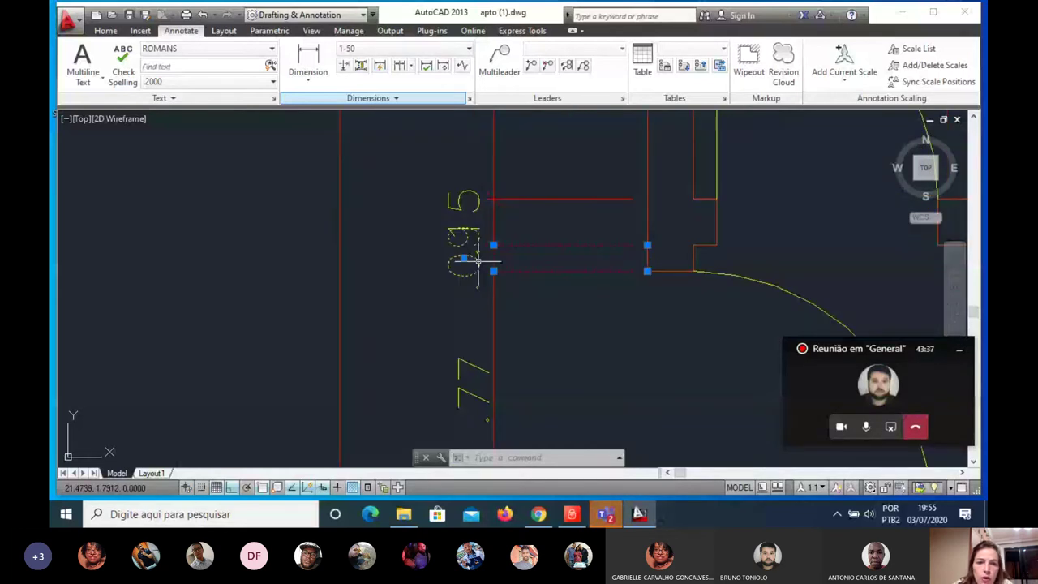
left_click(451, 208)
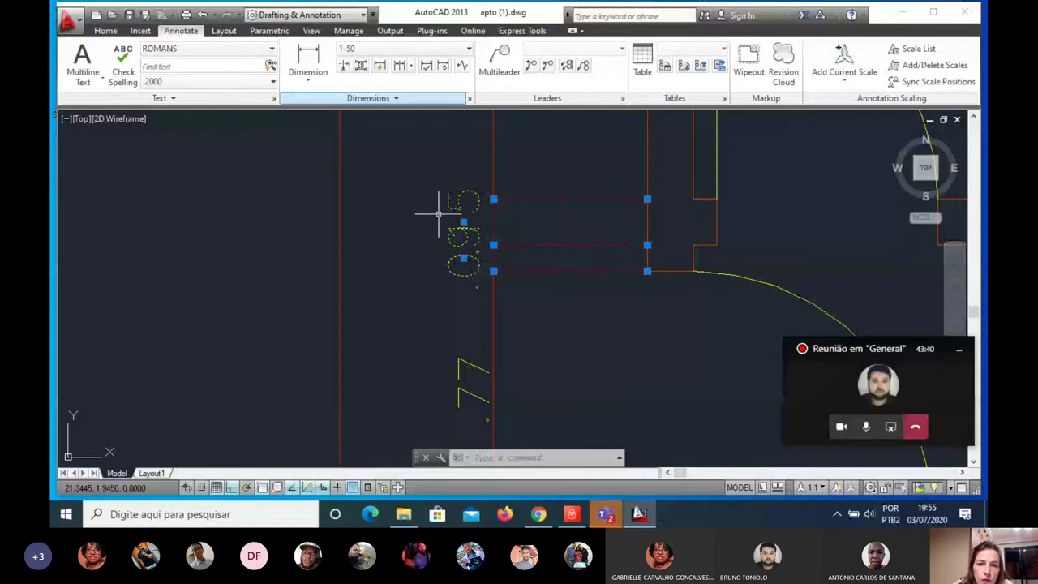
left_click(463, 221)
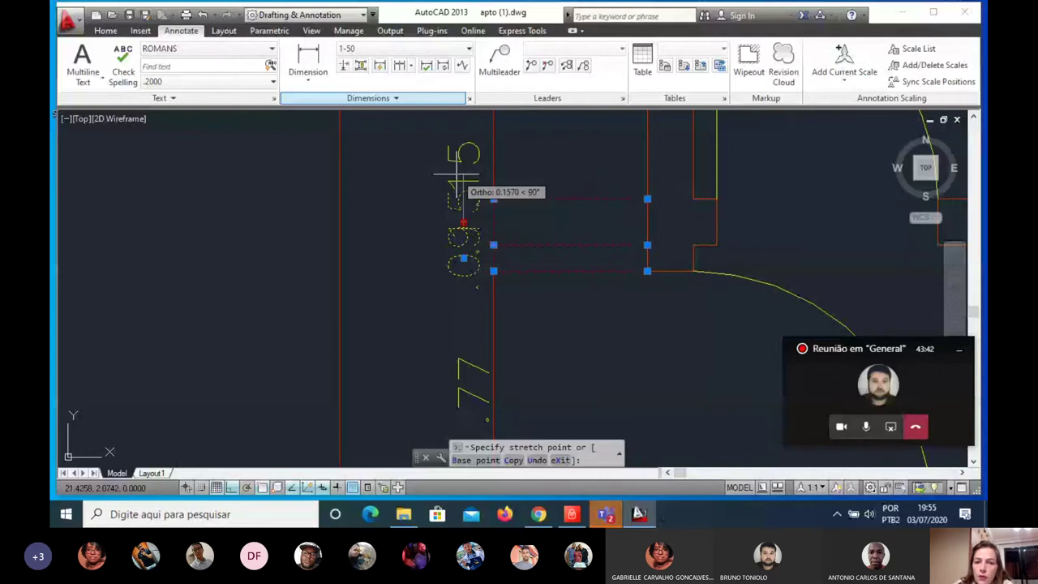
left_click(461, 173)
scroll(243, 333, "down", 2)
scroll(238, 324, "down", 5)
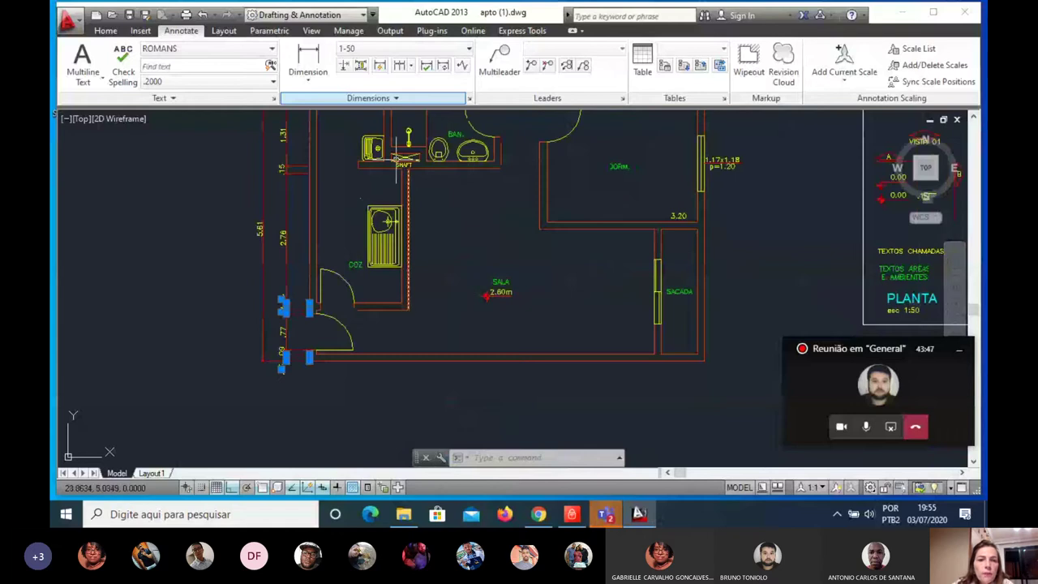
scroll(527, 380, "down", 2)
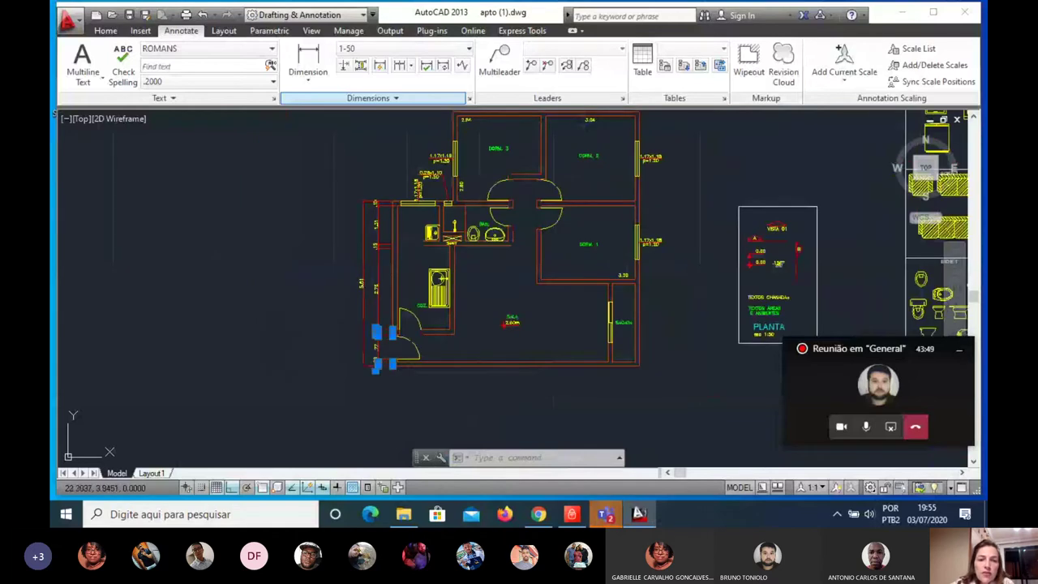
middle_click_drag(505, 114, 451, 180)
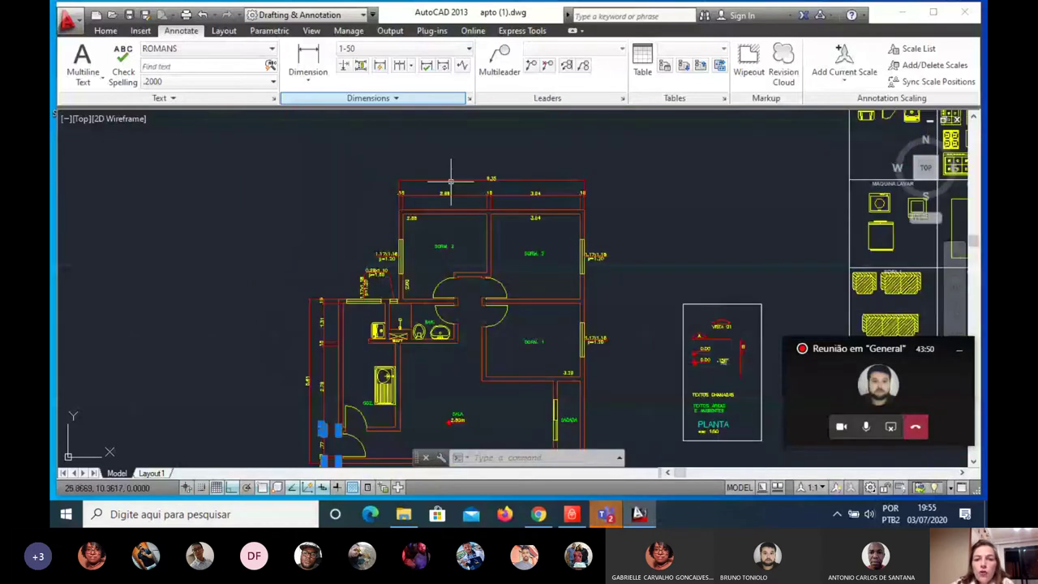
left_click(563, 214)
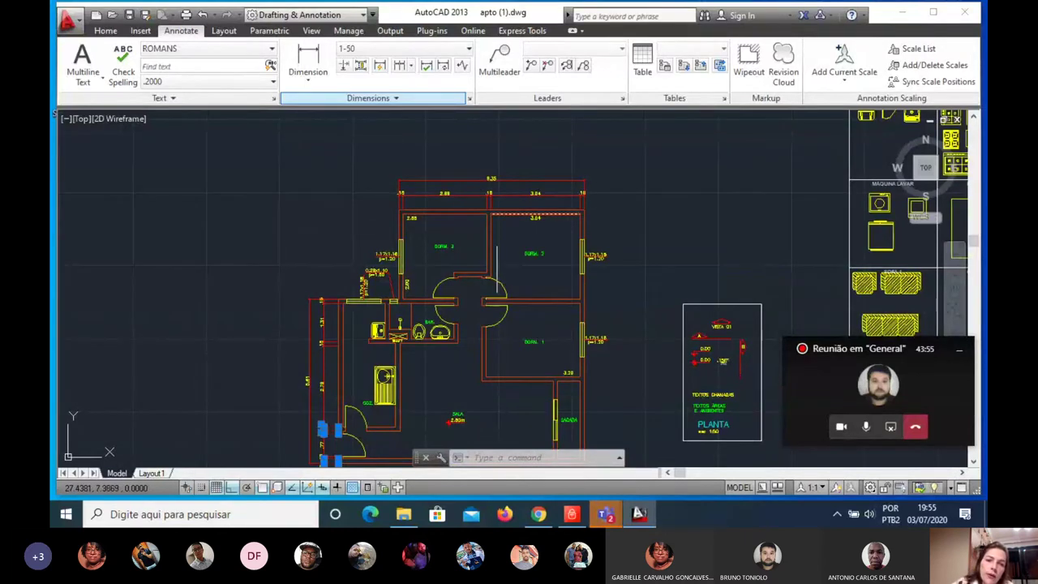
key("Escape")
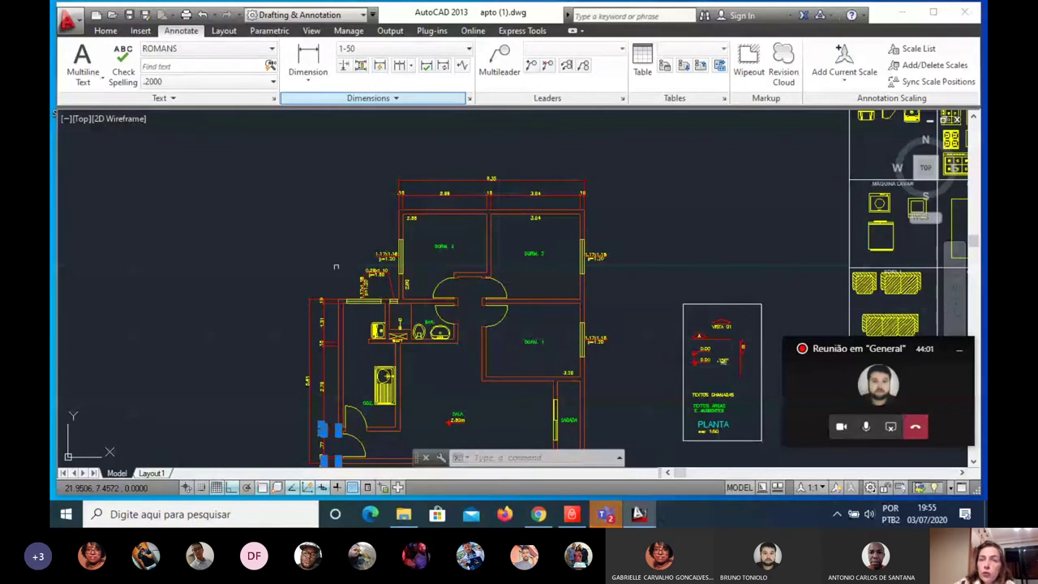
scroll(306, 311, "down", 3)
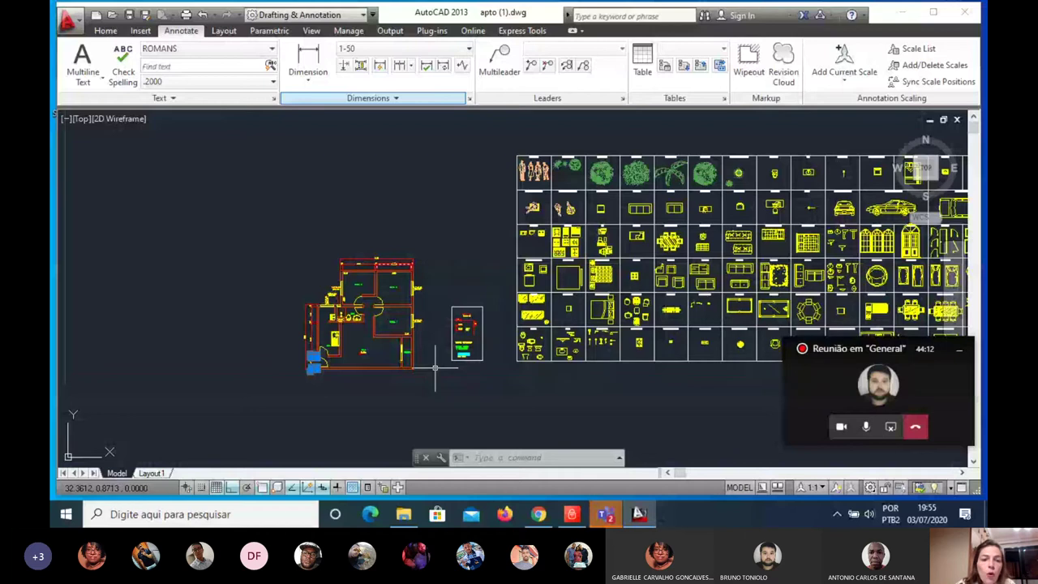
scroll(382, 350, "up", 4)
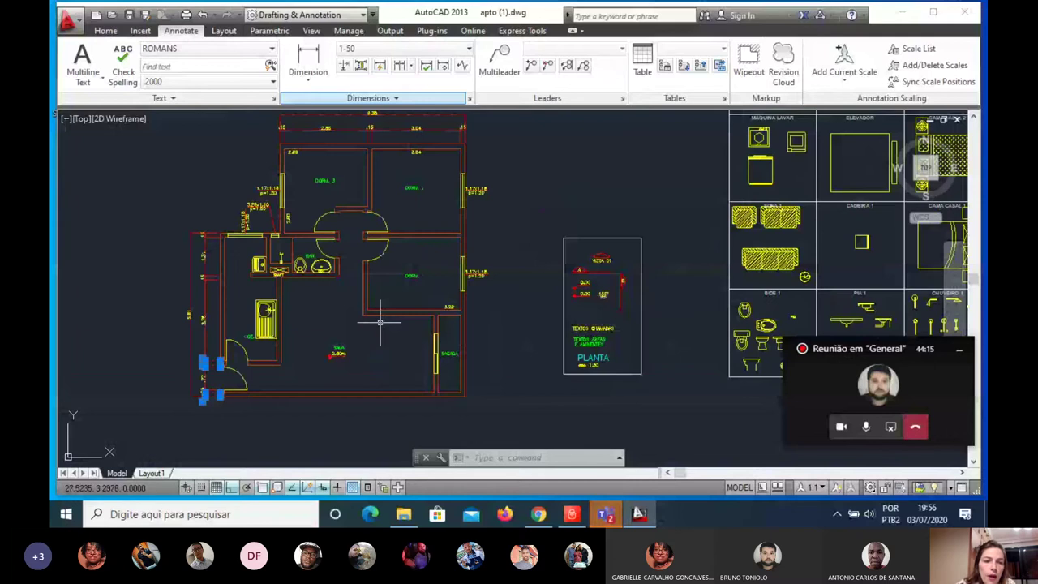
scroll(317, 296, "up", 2)
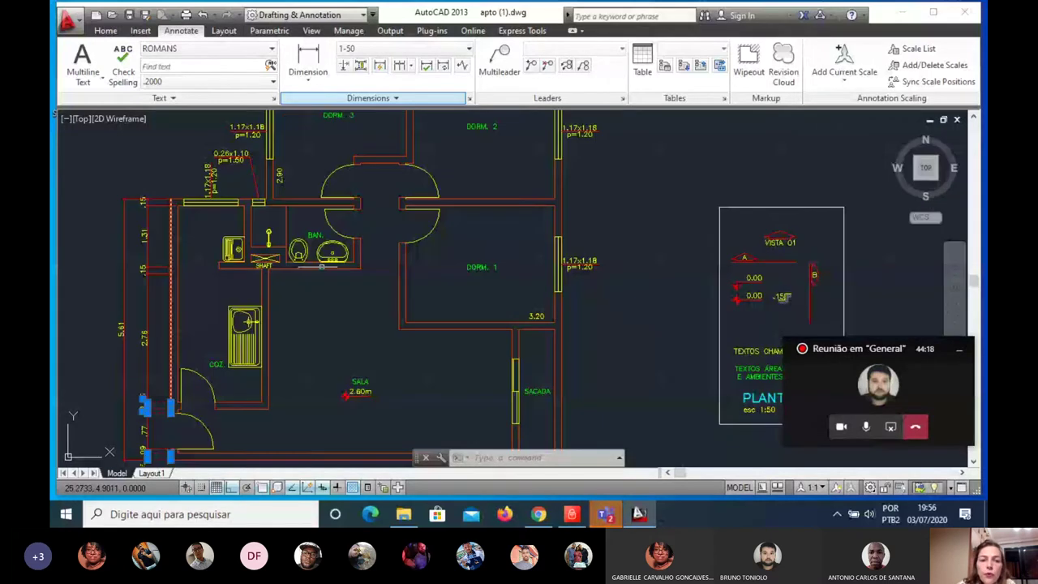
scroll(381, 278, "down", 2)
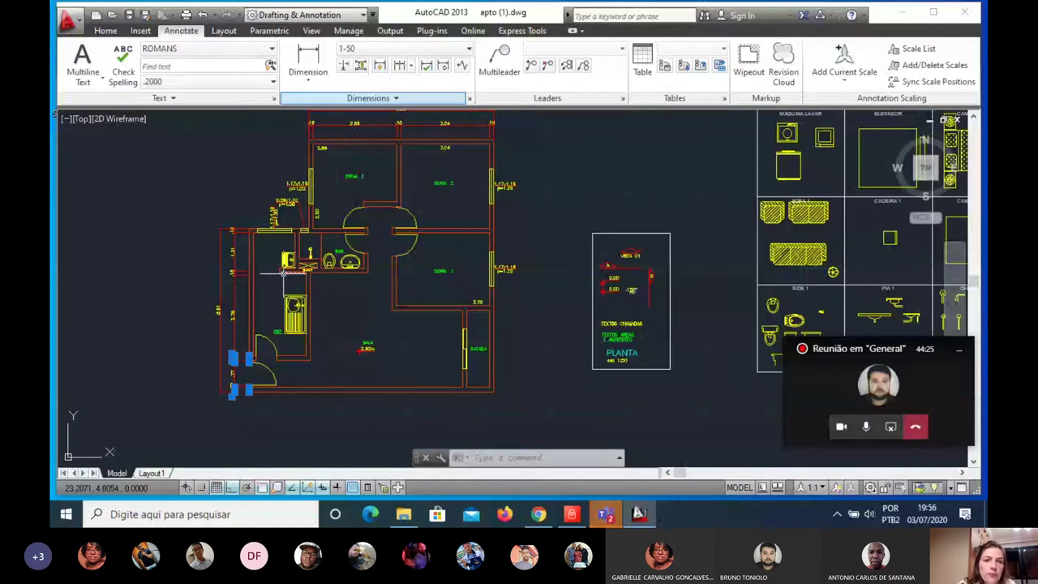
scroll(283, 273, "up", 5)
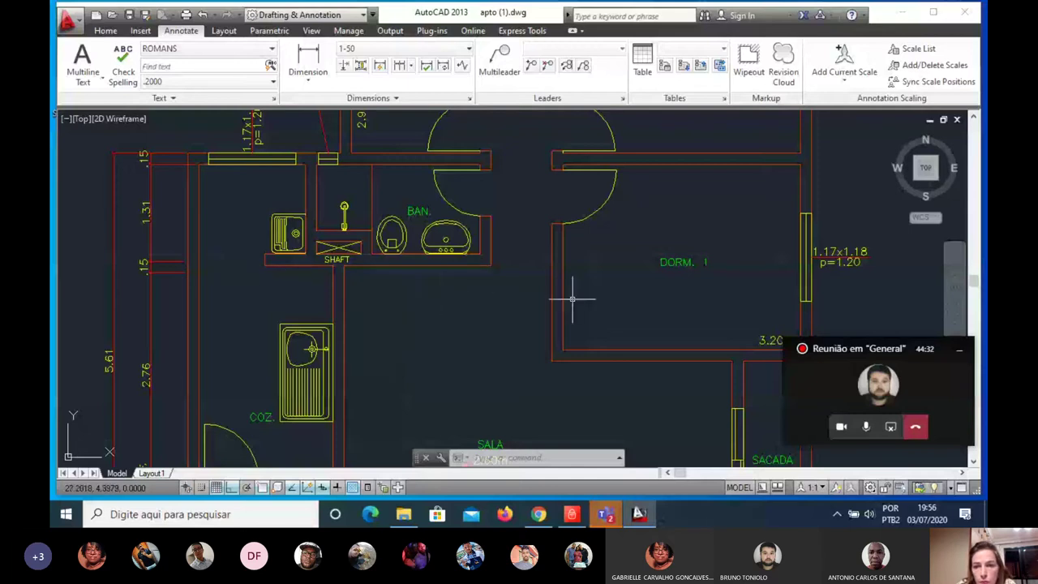
left_click(197, 296)
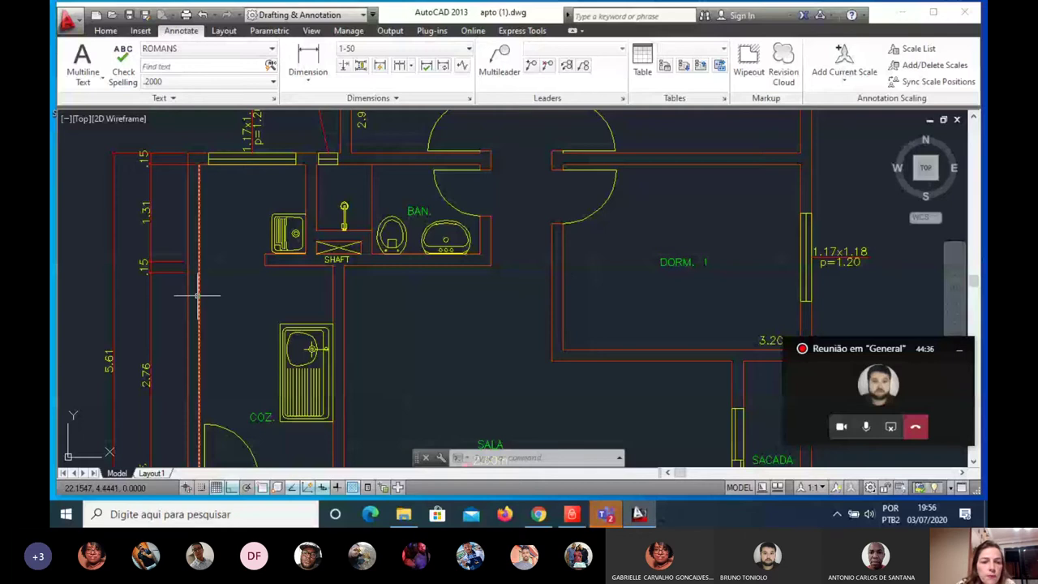
key("Escape")
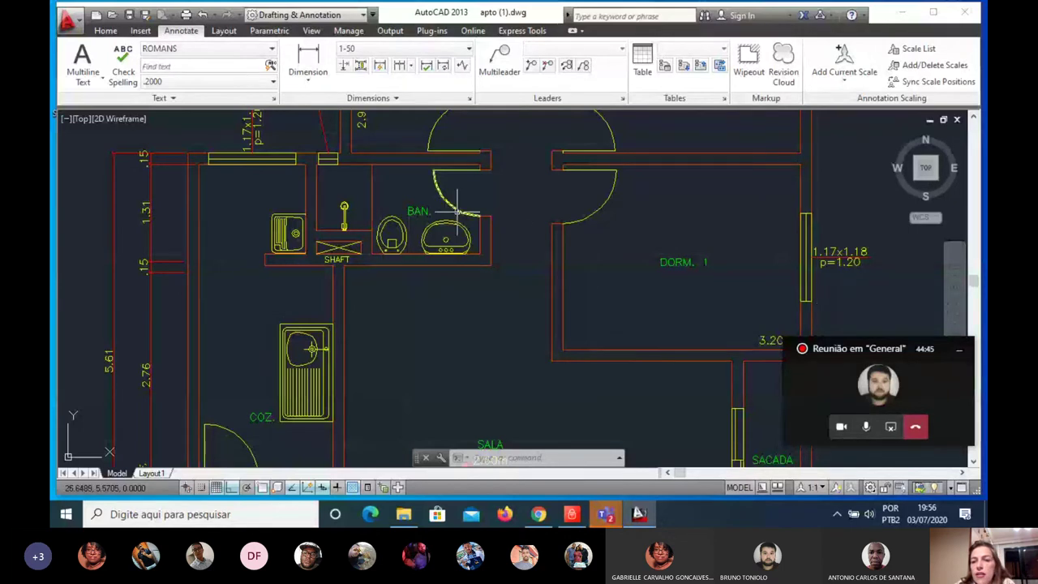
scroll(553, 180, "down", 3)
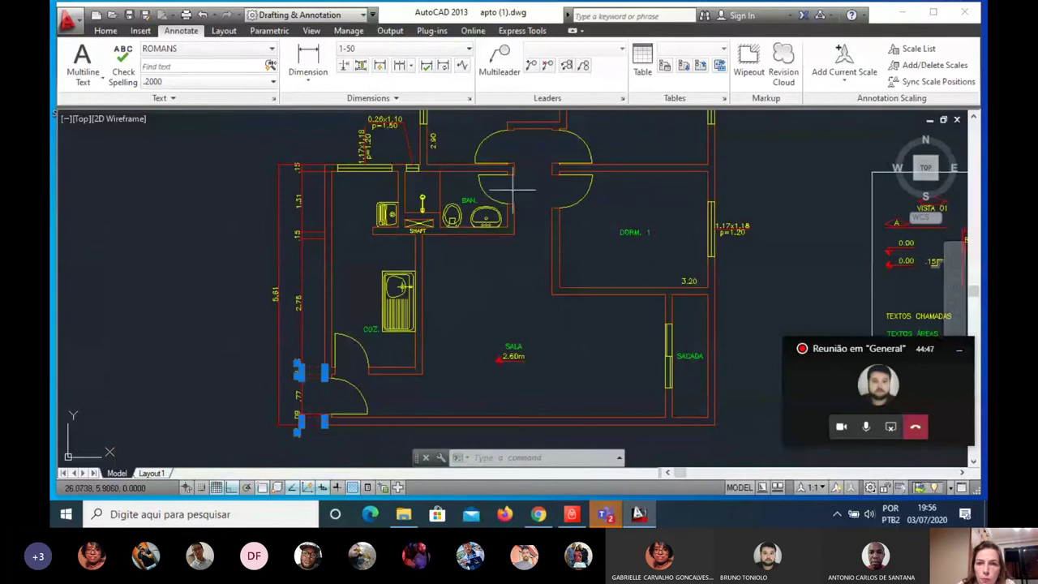
scroll(308, 304, "down", 2)
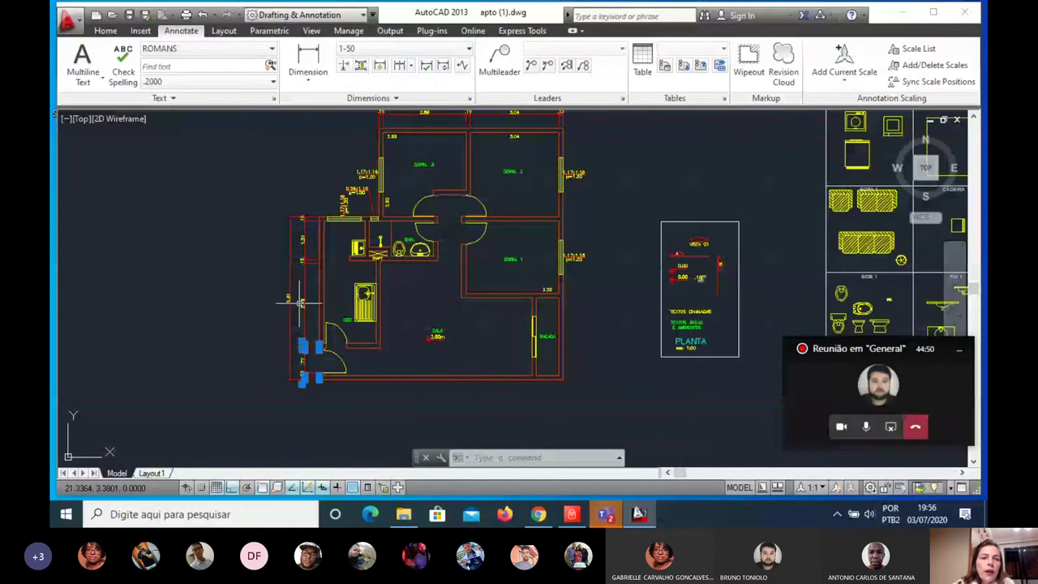
left_click(308, 80)
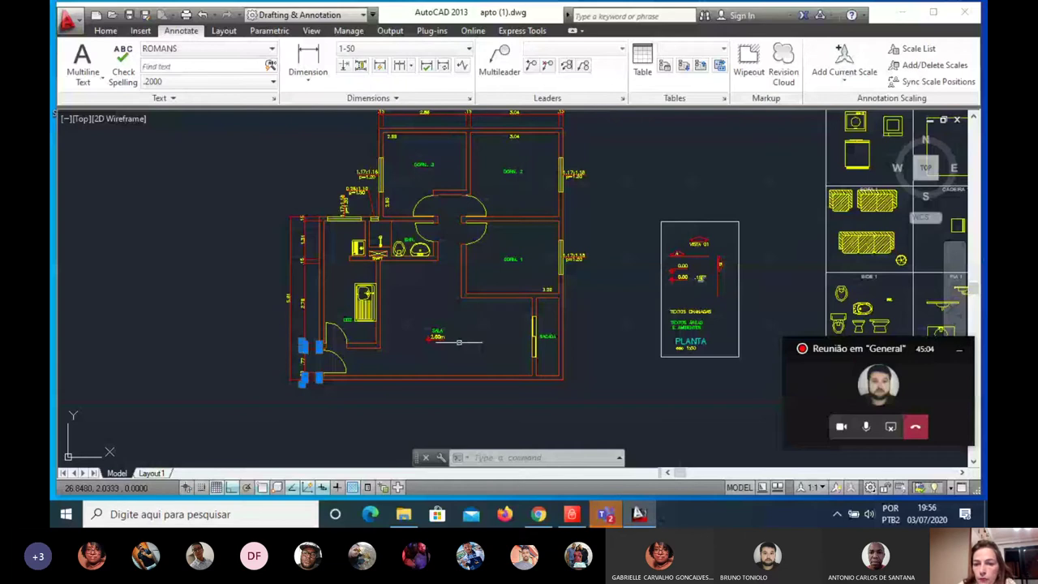
scroll(459, 343, "down", 2)
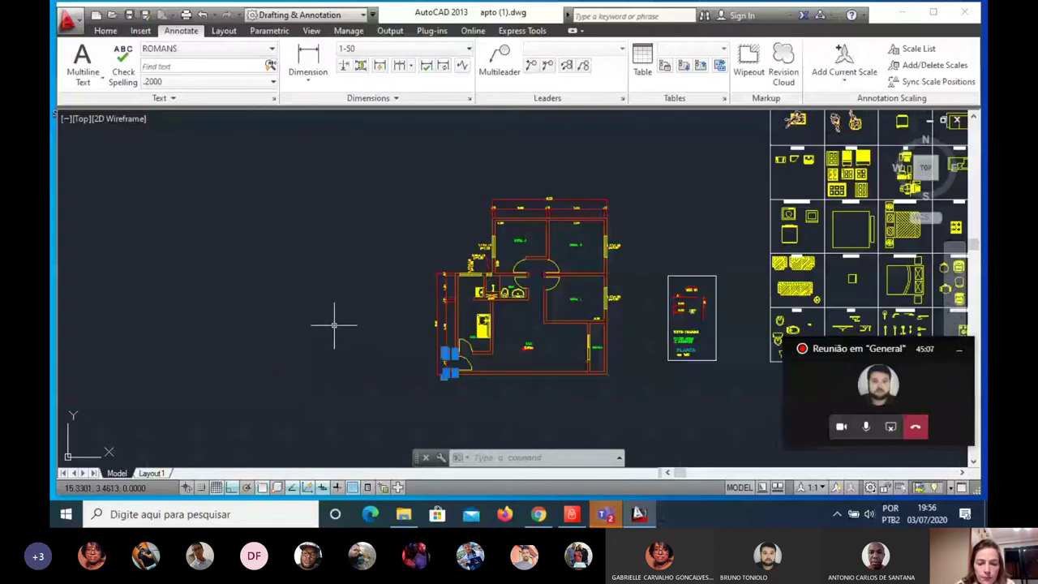
Step: Draw the wall line left of the plan: a horizontal run, a 2-unit segment at 45°, then a vertical run
key("l")
key("Return")
left_click(323, 331)
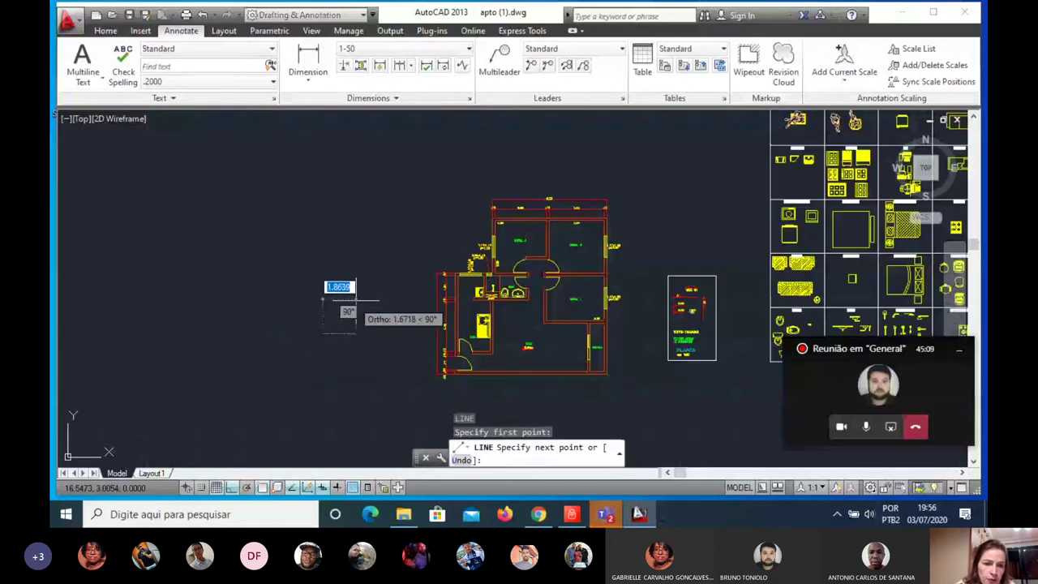
scroll(353, 298, "up", 2)
type("2")
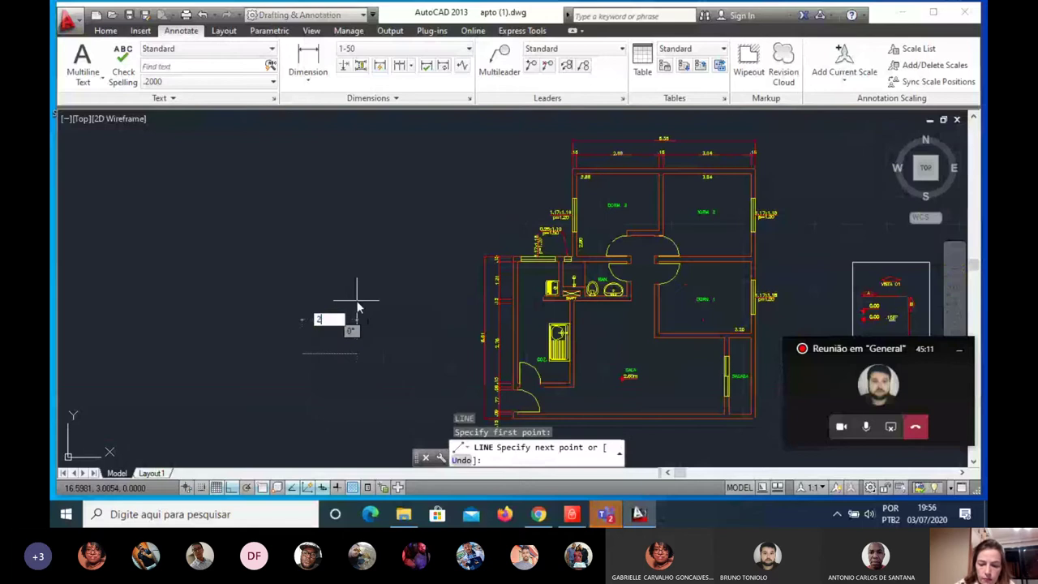
key("Tab")
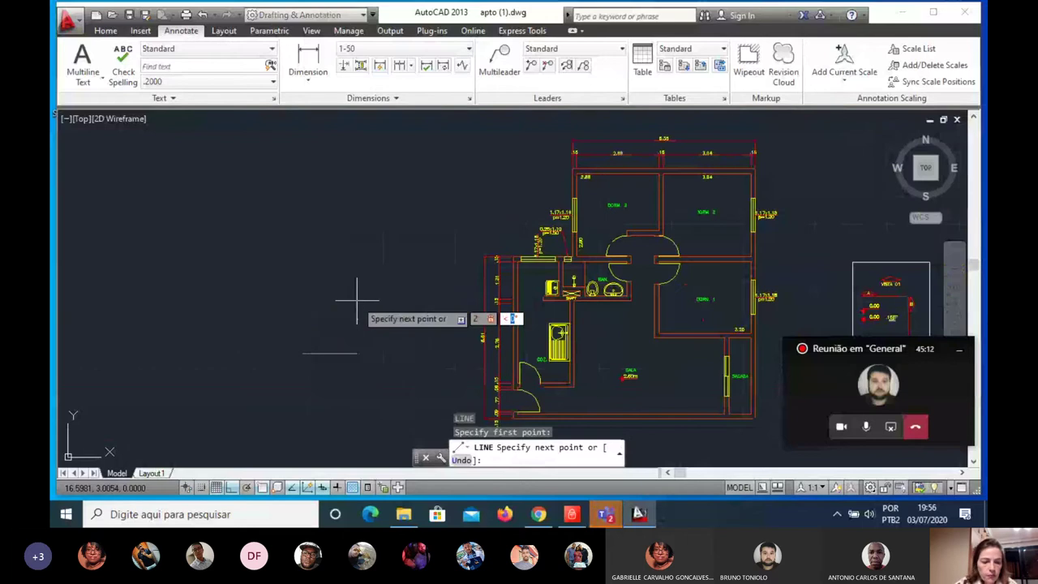
type("45")
key("Return")
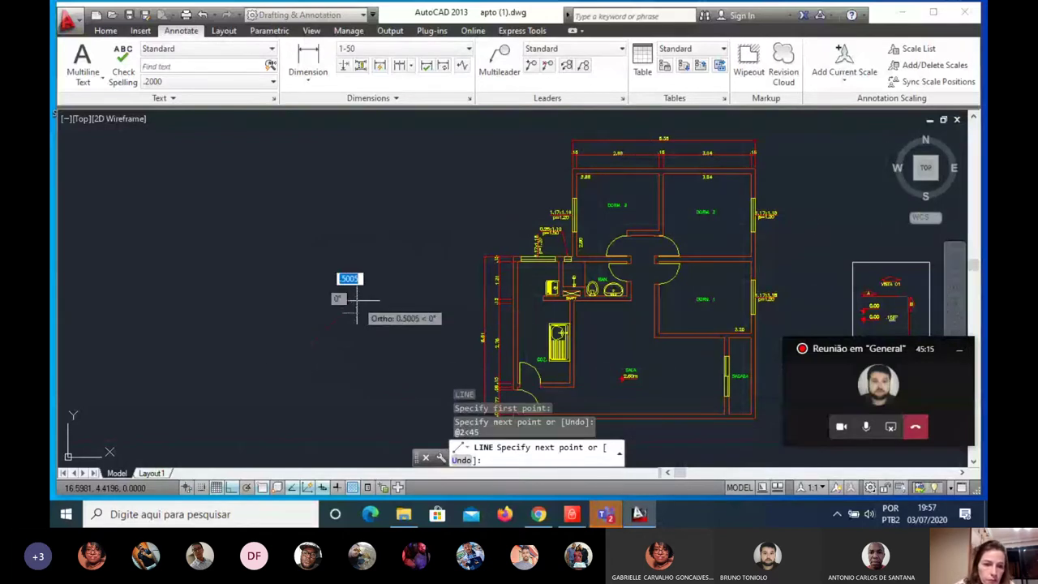
scroll(349, 296, "up", 3)
left_click(354, 232)
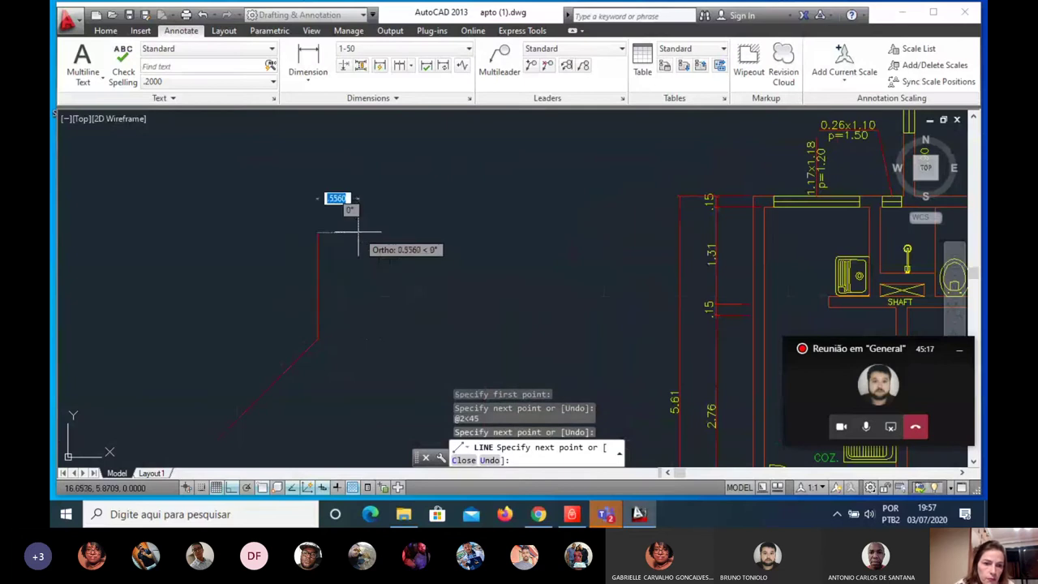
key("Escape")
Step: Offset the wall line to create its parallel double line
key("space")
scroll(348, 312, "down", 4)
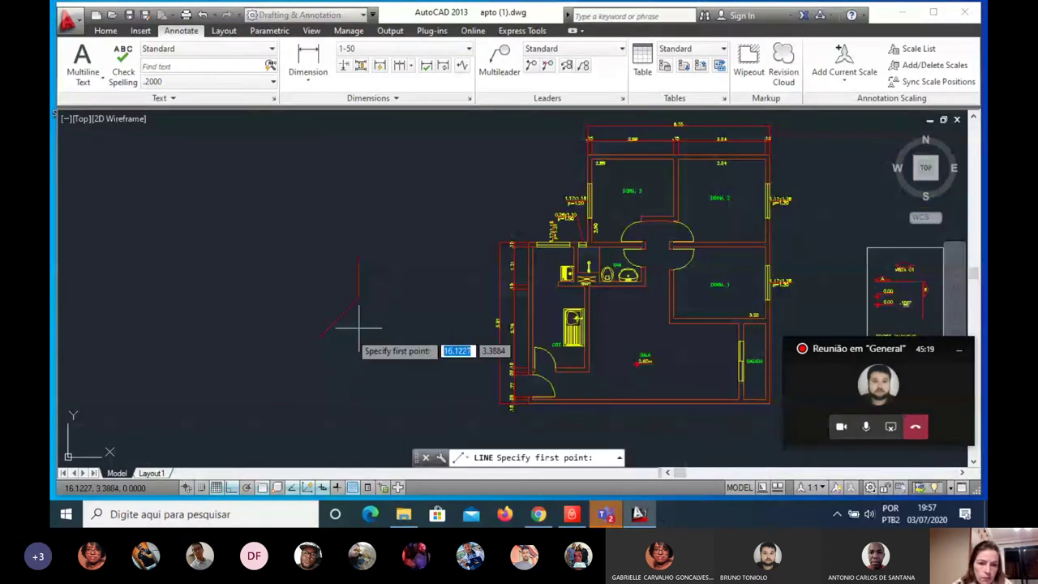
key("Escape")
type("o")
key("space")
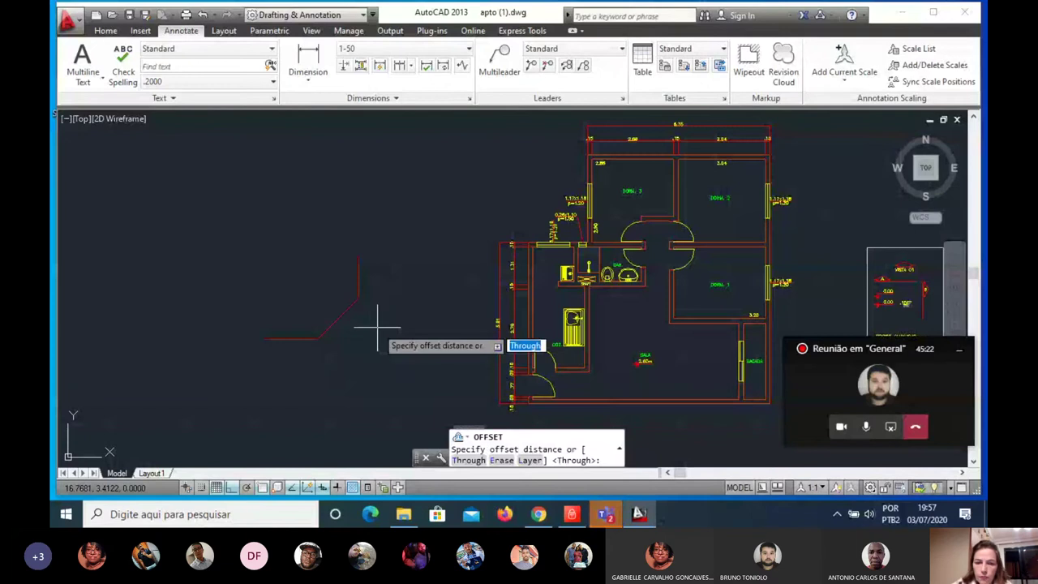
key("Return")
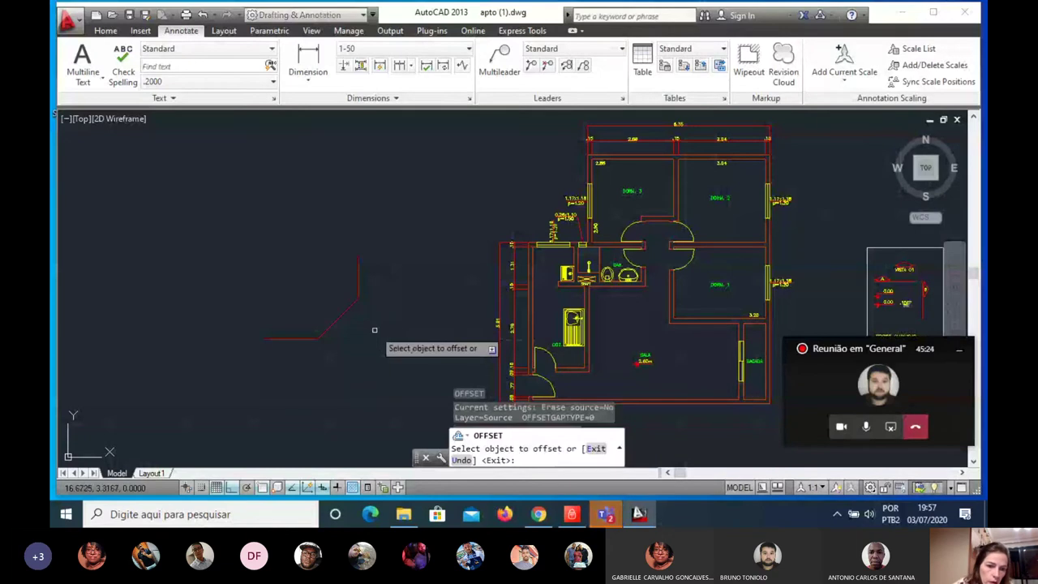
left_click(337, 320)
left_click(297, 338)
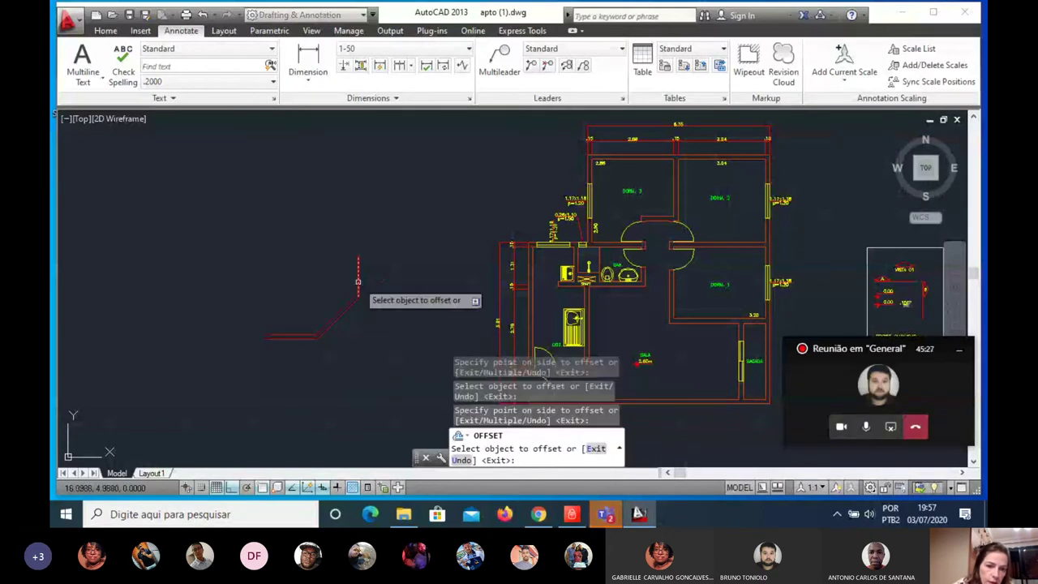
key("Return")
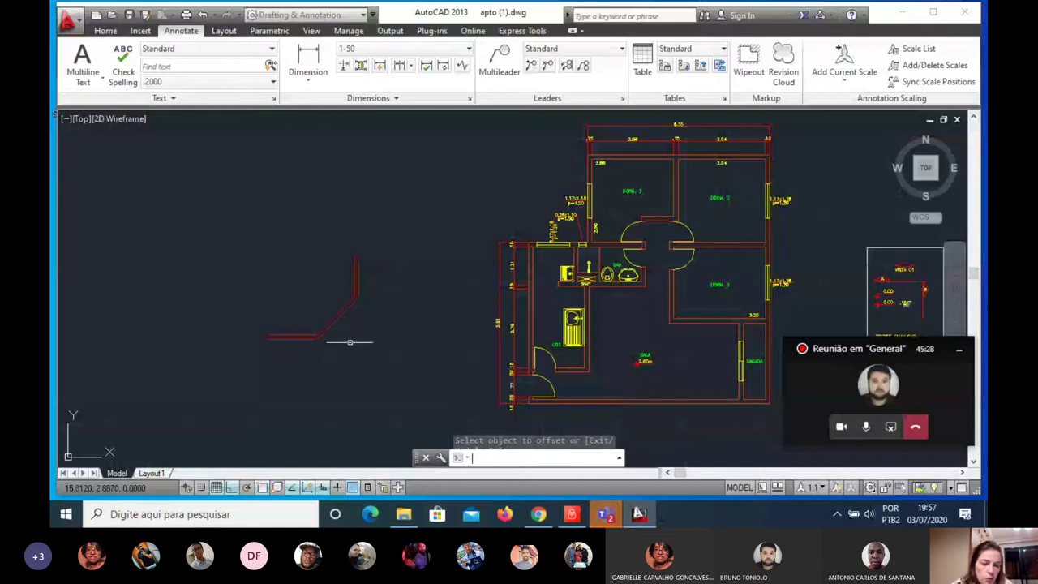
scroll(350, 342, "up", 2)
type("f")
key("Return")
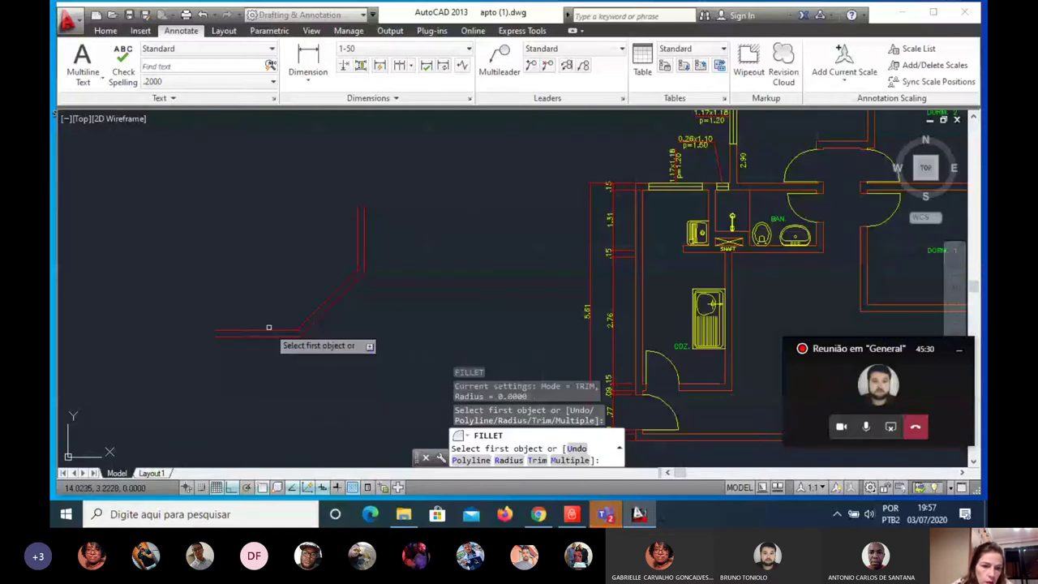
Step: Fillet the offset horizontal line and diagonal at zero radius into a sharp corner
left_click(269, 328)
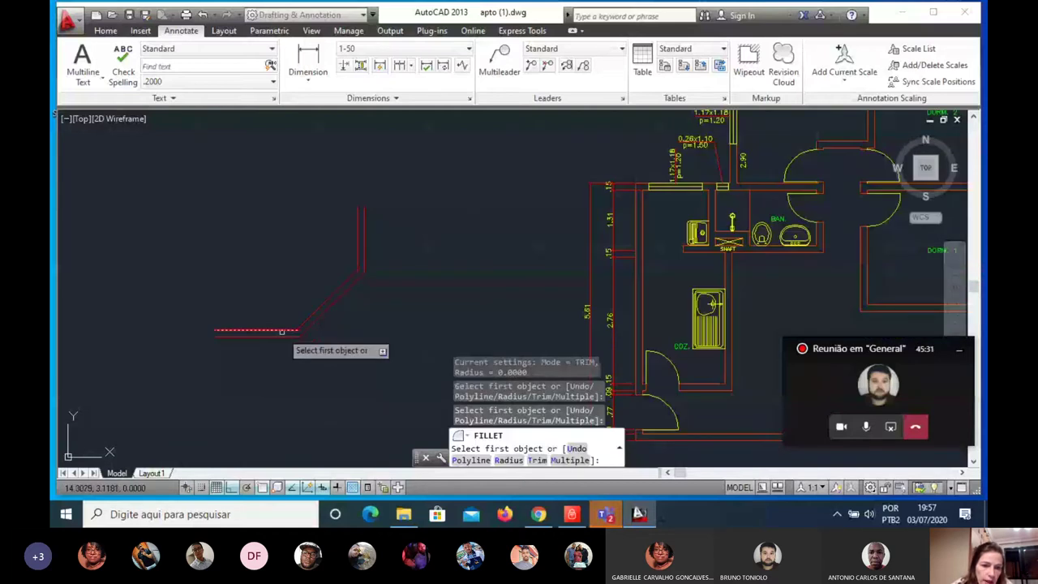
left_click(281, 330)
left_click(354, 264)
key("Return")
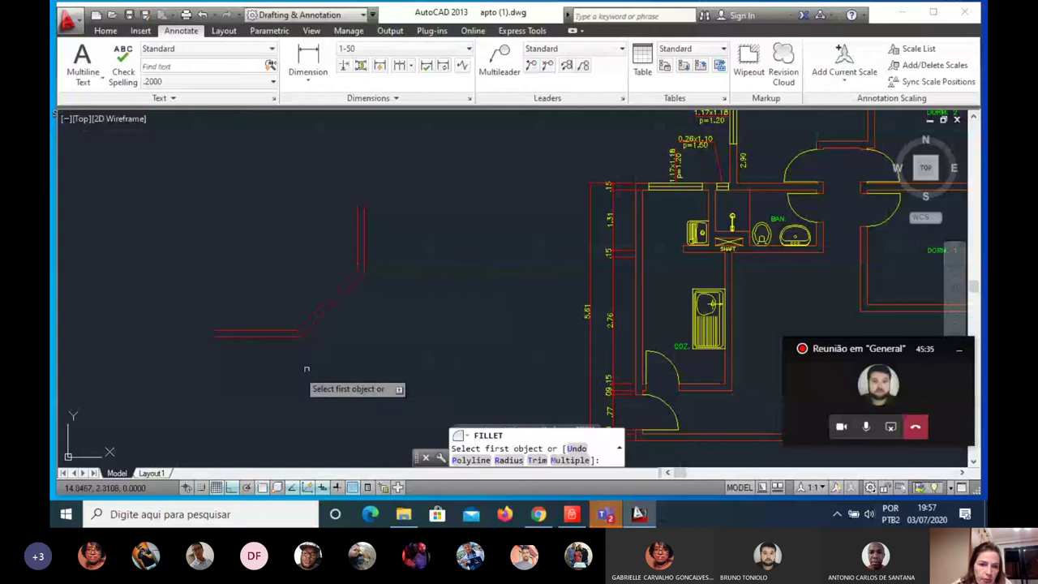
scroll(289, 355, "up", 2)
key("Escape")
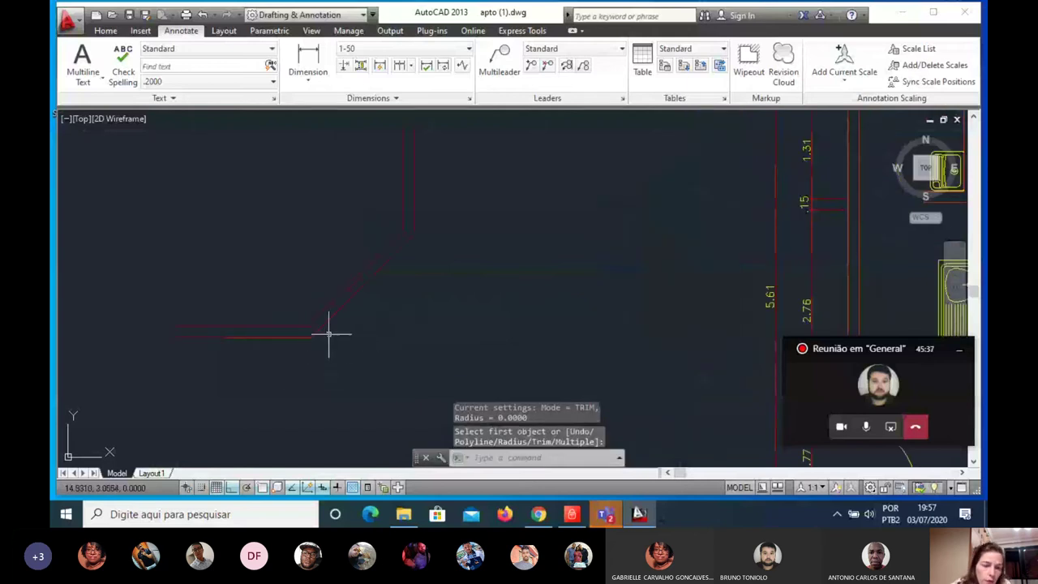
scroll(425, 256, "up", 2)
scroll(442, 261, "down", 1)
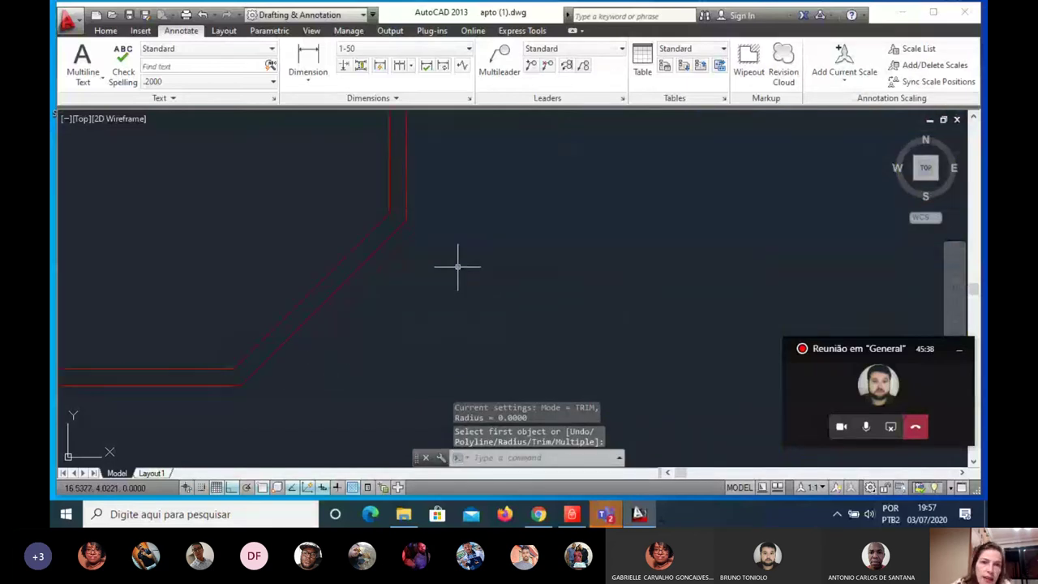
scroll(371, 169, "down", 1)
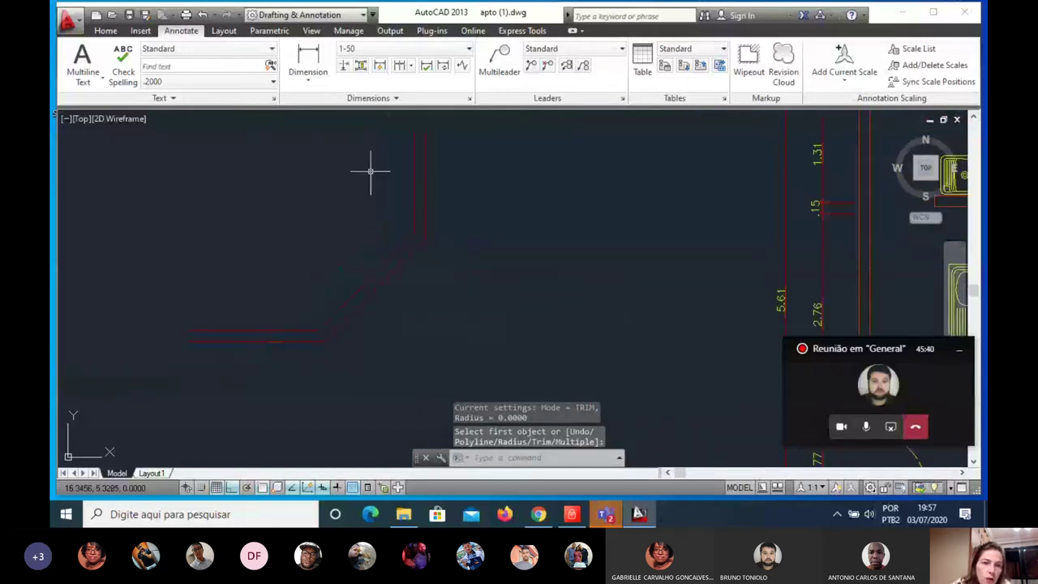
Step: Add an aligned 2.00 dimension along the 45° diagonal wall, offset 0.5 from it
left_click(315, 91)
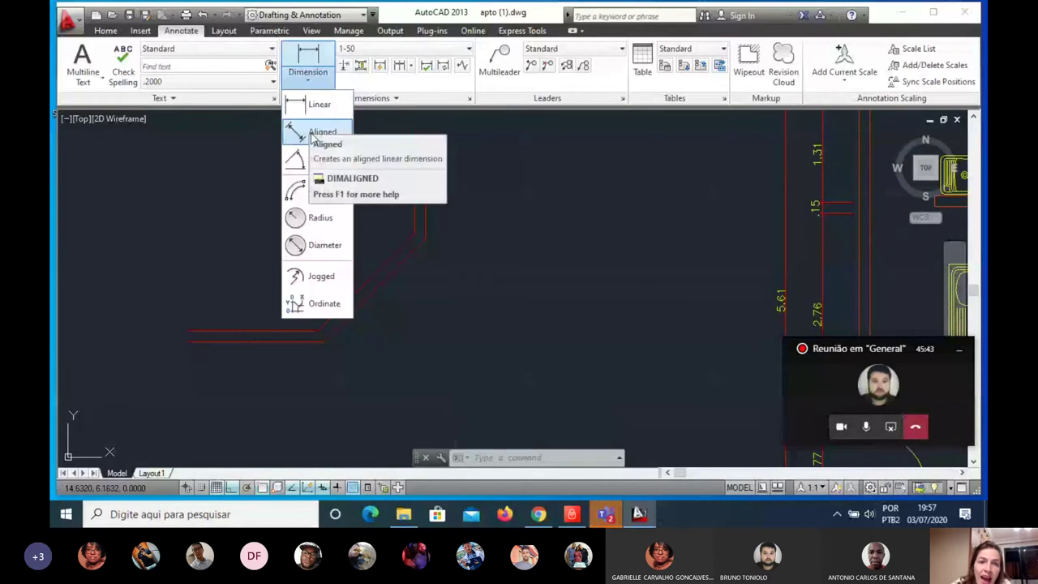
left_click(304, 132)
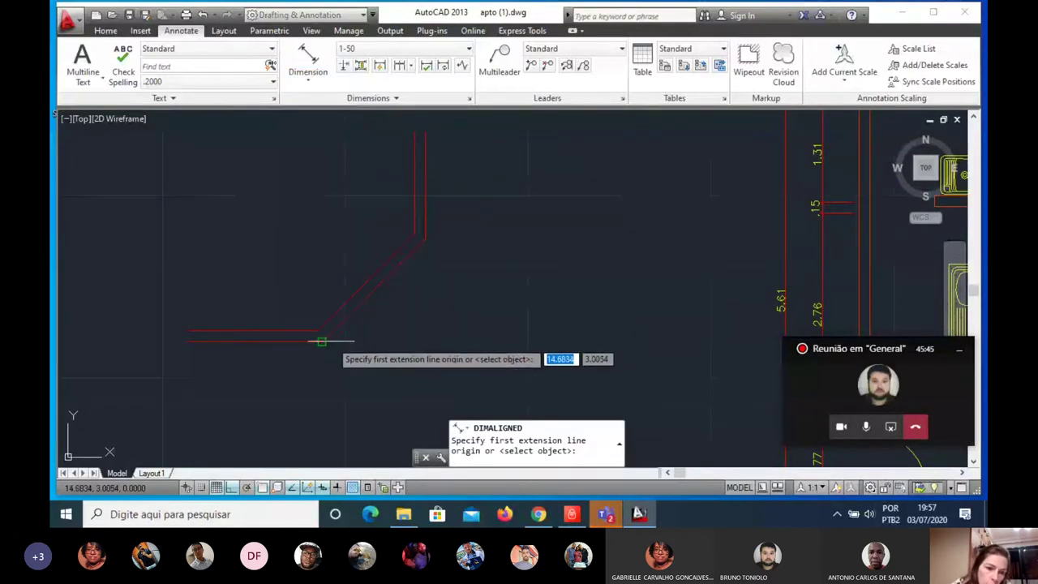
left_click(321, 340)
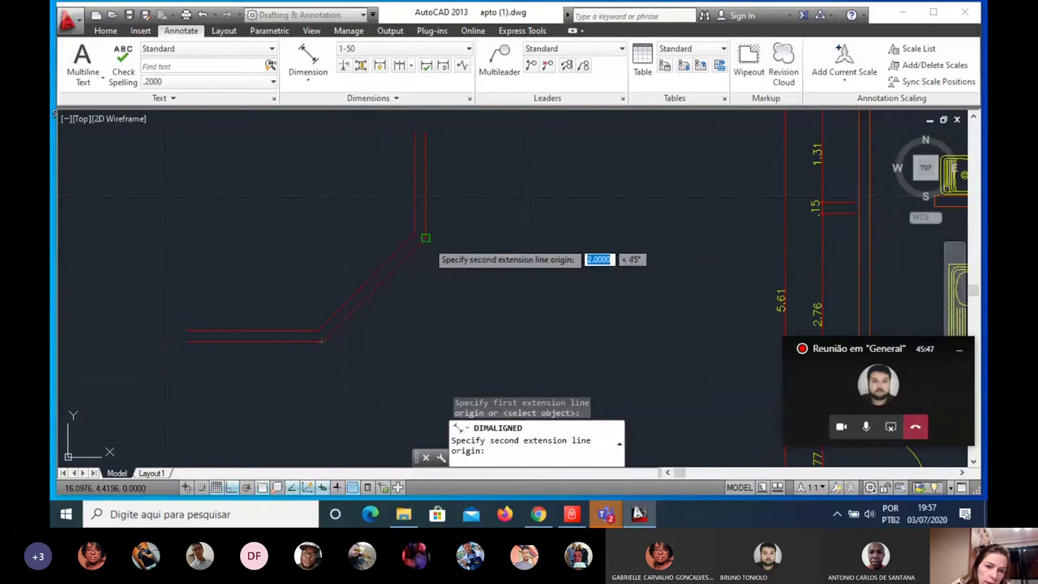
left_click(422, 238)
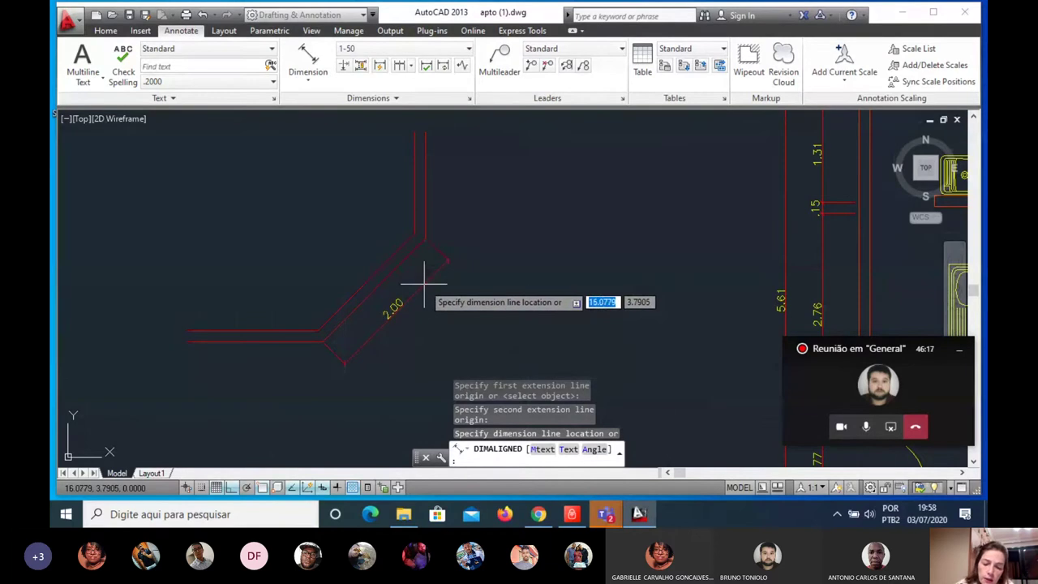
type(".5")
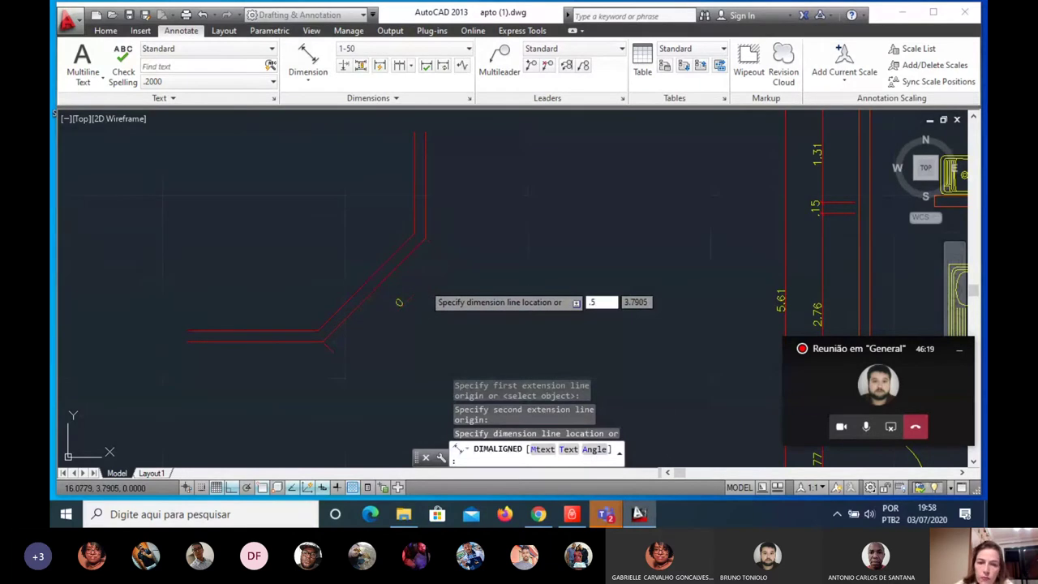
key("Return")
scroll(507, 248, "down", 2)
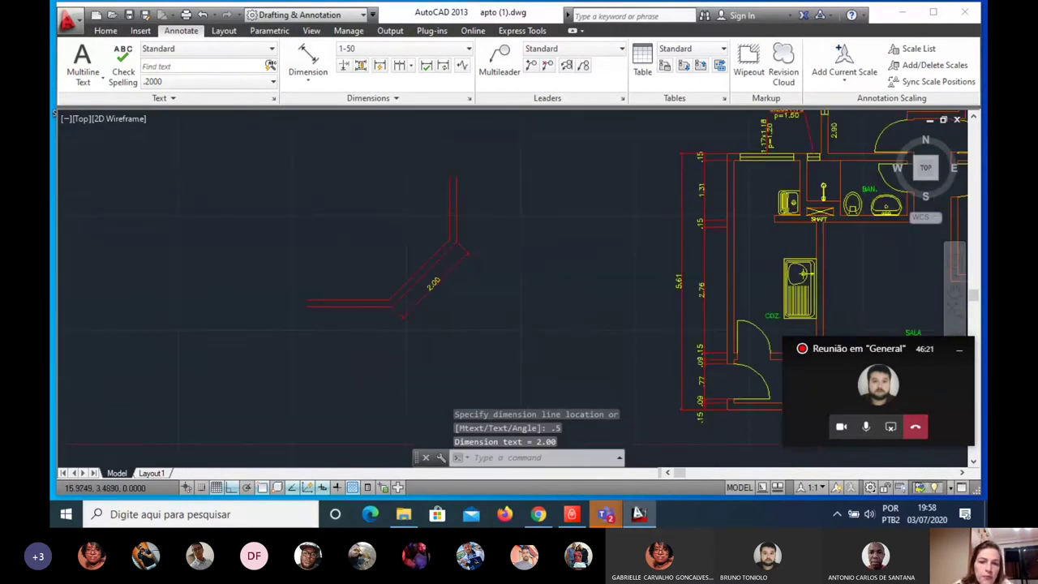
scroll(457, 276, "up", 2)
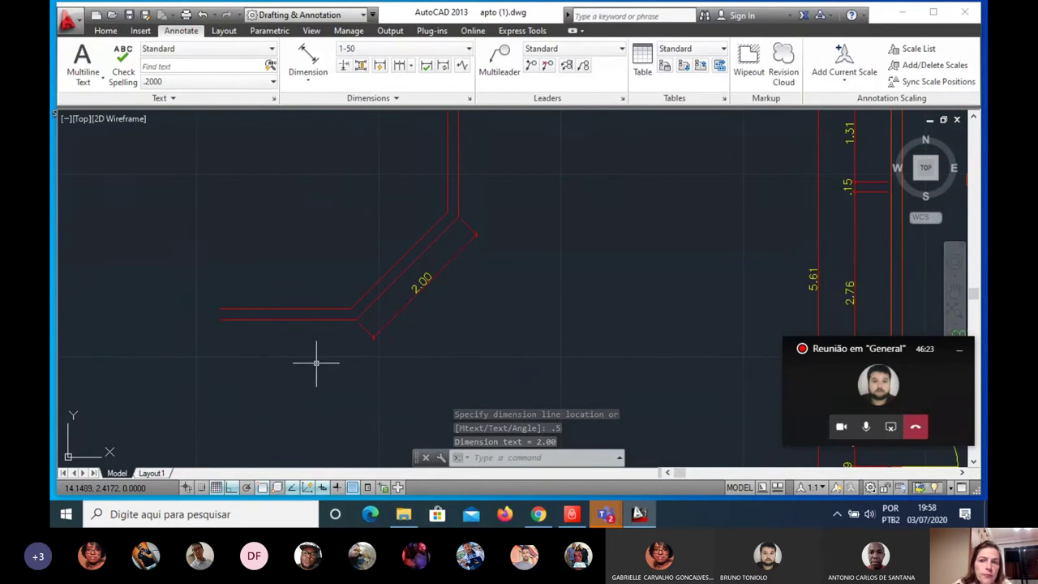
scroll(298, 361, "down", 1)
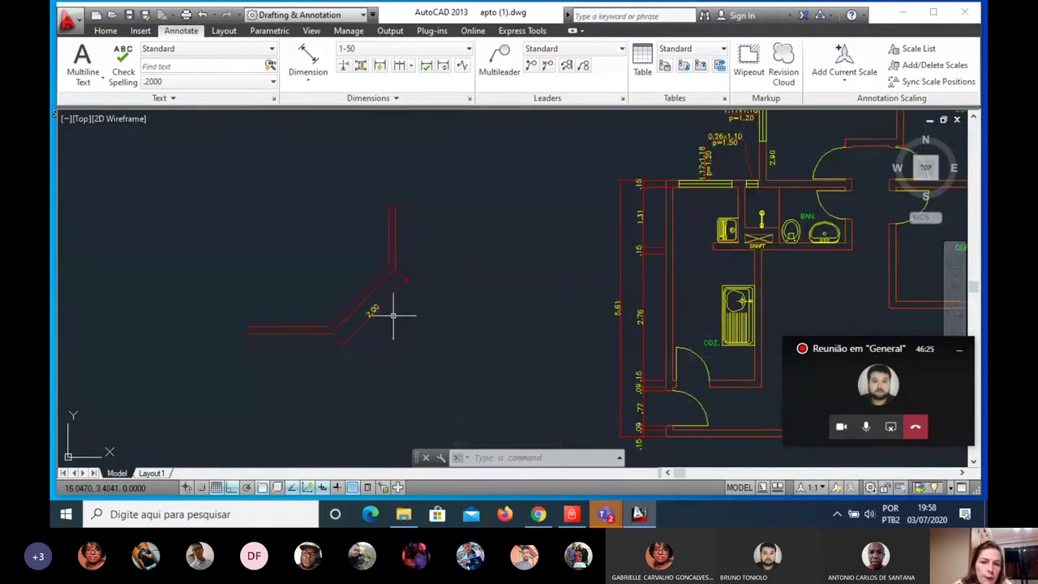
scroll(323, 341, "up", 1)
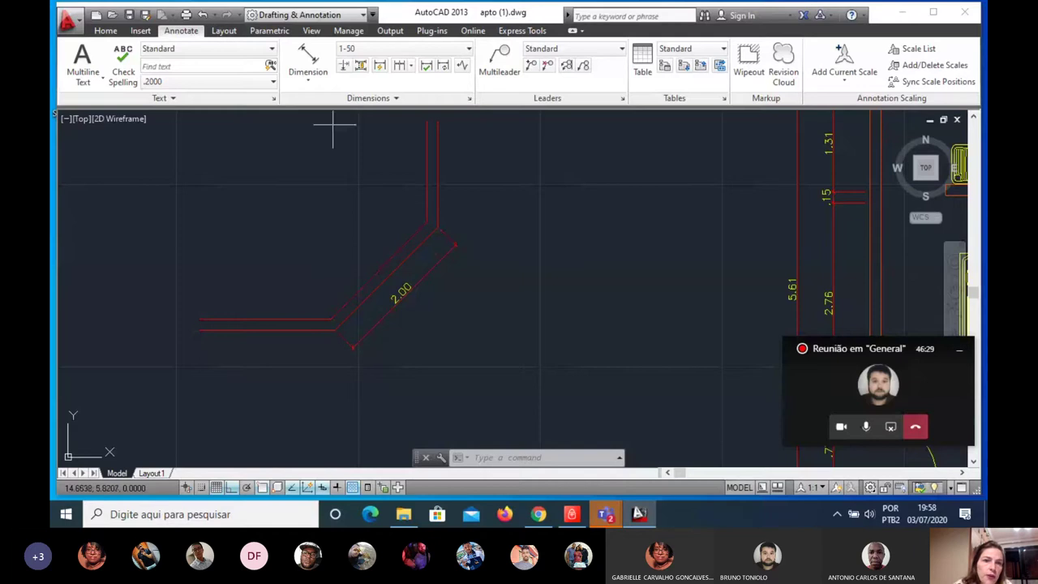
left_click(321, 79)
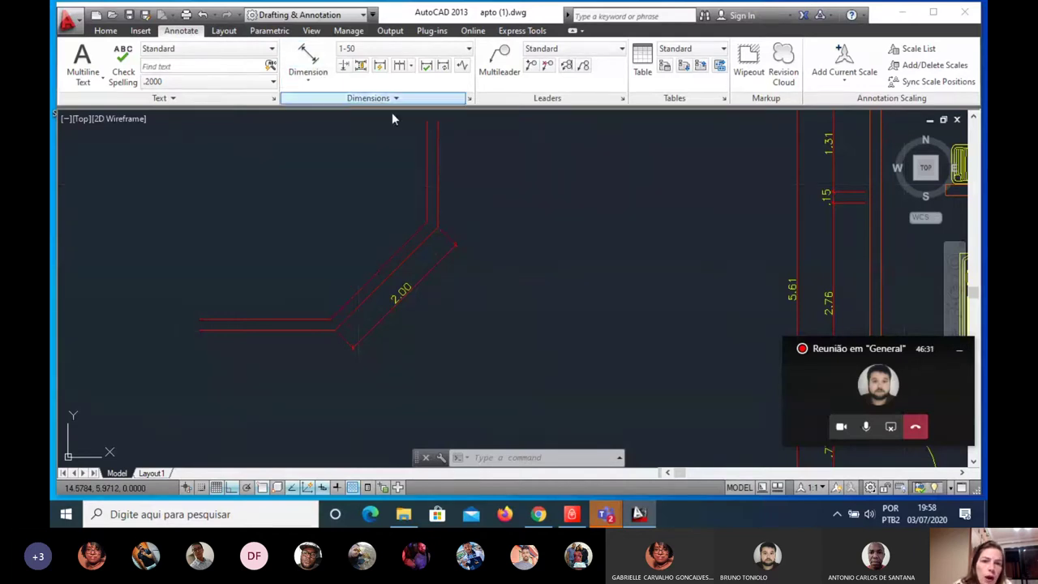
Step: Try a continued dimension chain, then end it without adding dimensions
left_click(399, 65)
scroll(436, 243, "down", 2)
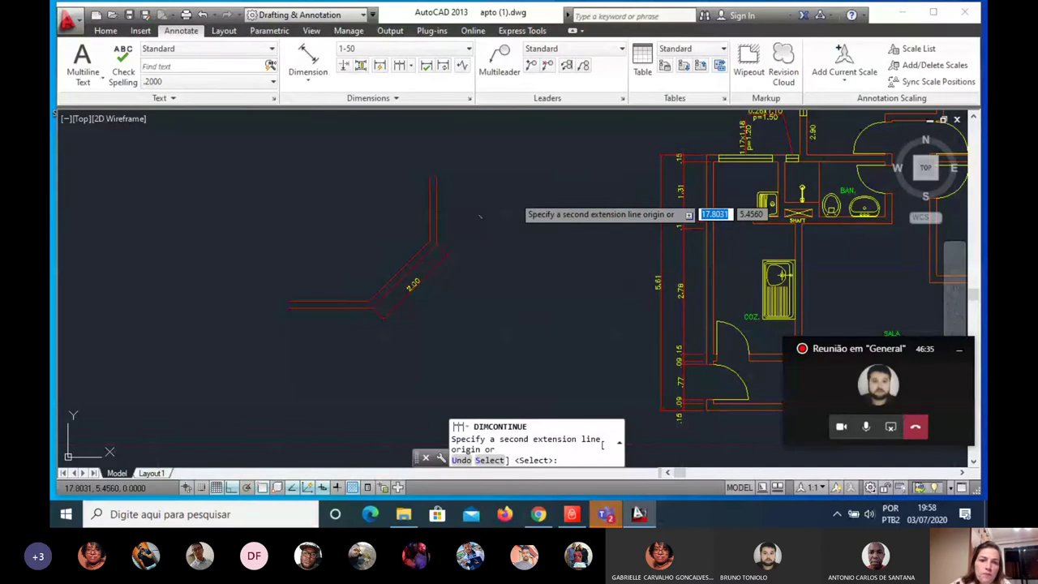
key("Return")
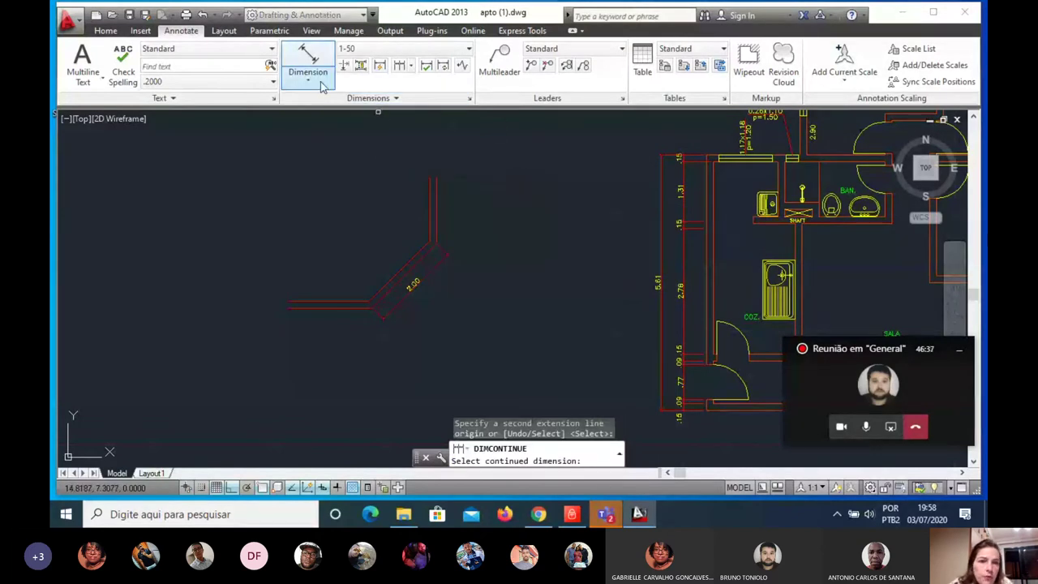
key("Return")
Step: Dimension the 135° angle between the horizontal wall line and the diagonal wall
left_click(313, 86)
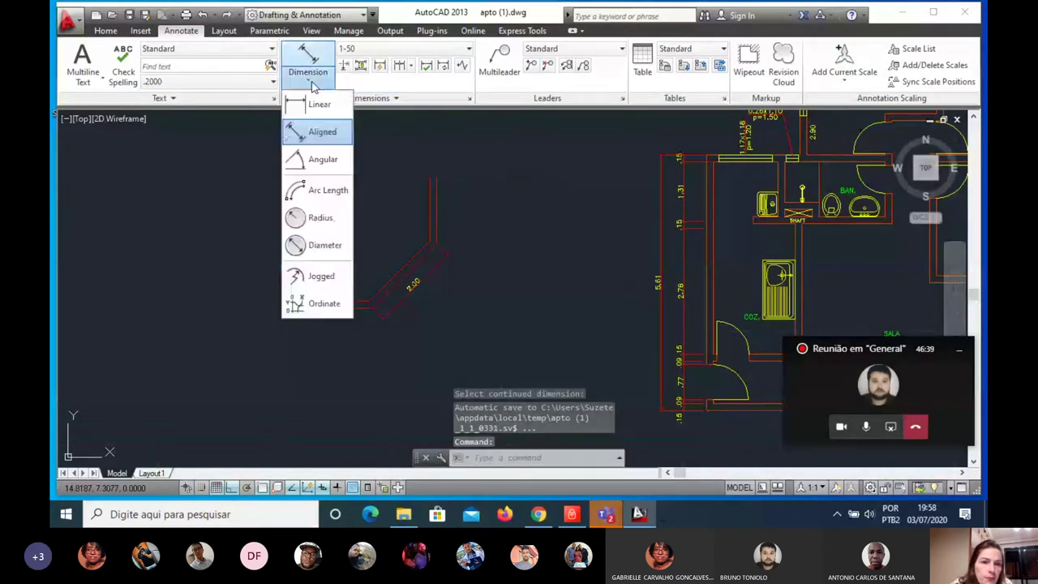
left_click(323, 162)
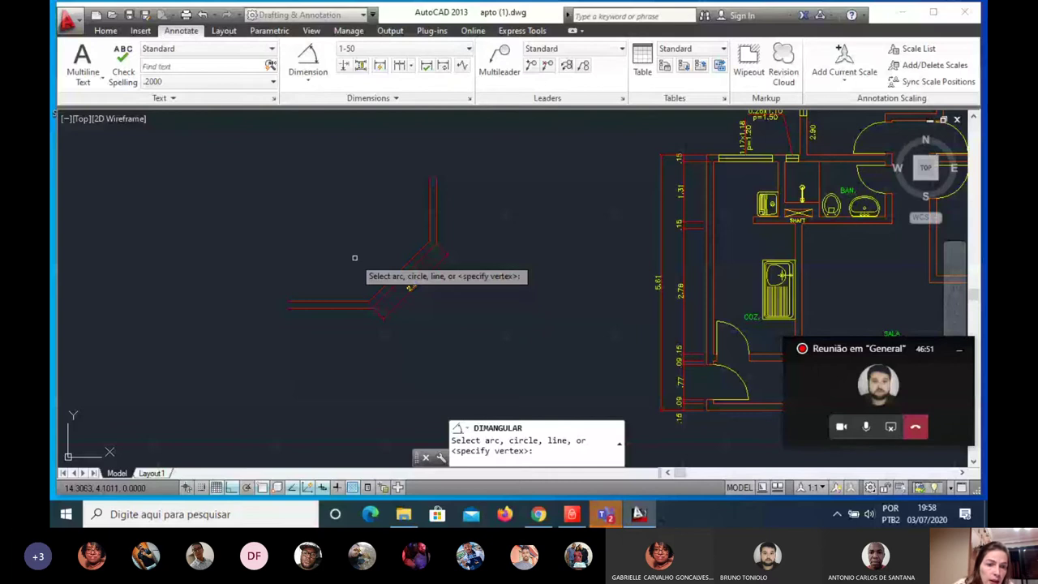
scroll(340, 292, "up", 4)
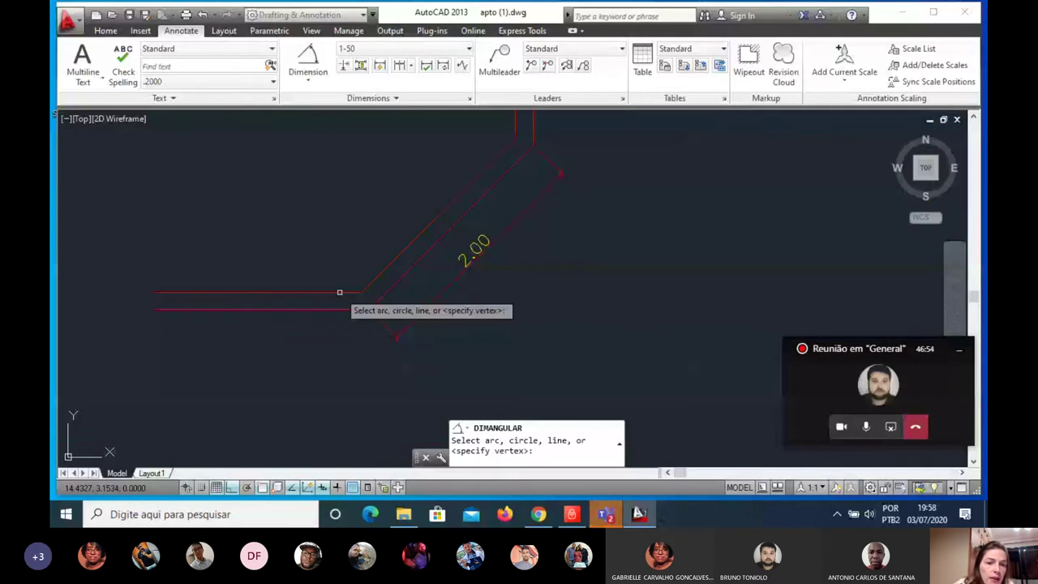
left_click(340, 291)
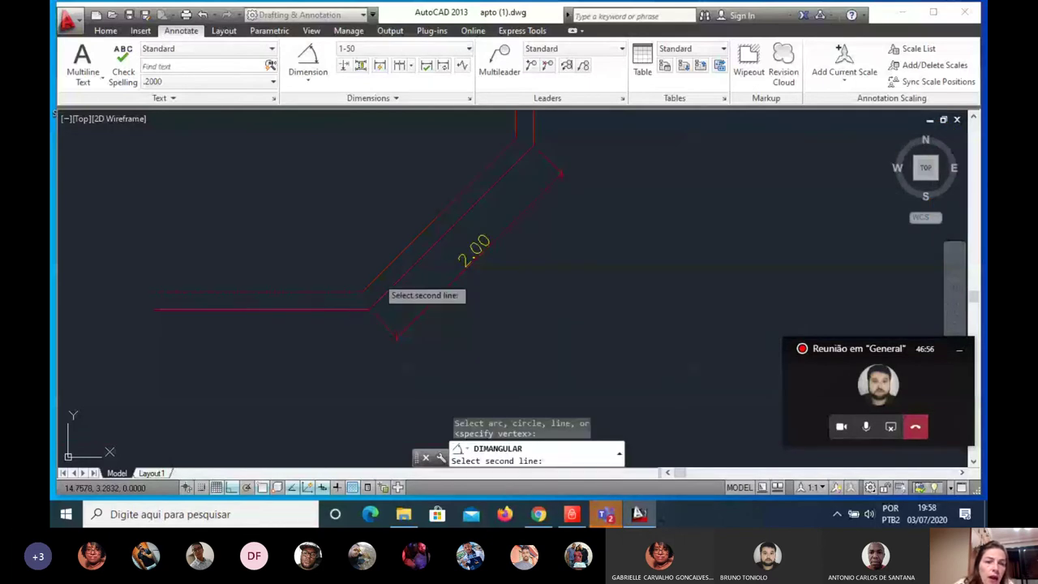
left_click(376, 277)
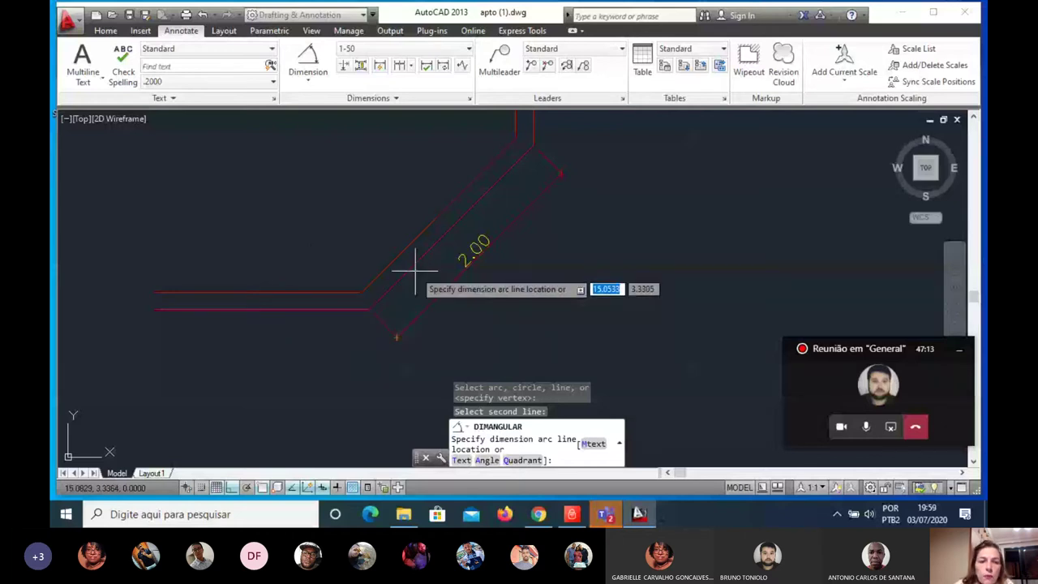
left_click(344, 248)
scroll(538, 305, "down", 2)
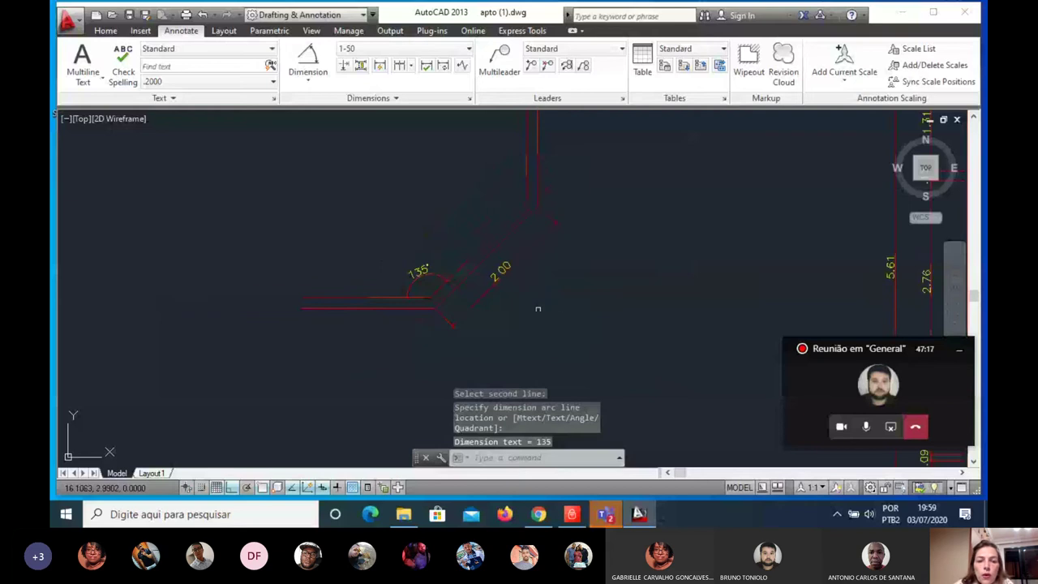
left_click(320, 86)
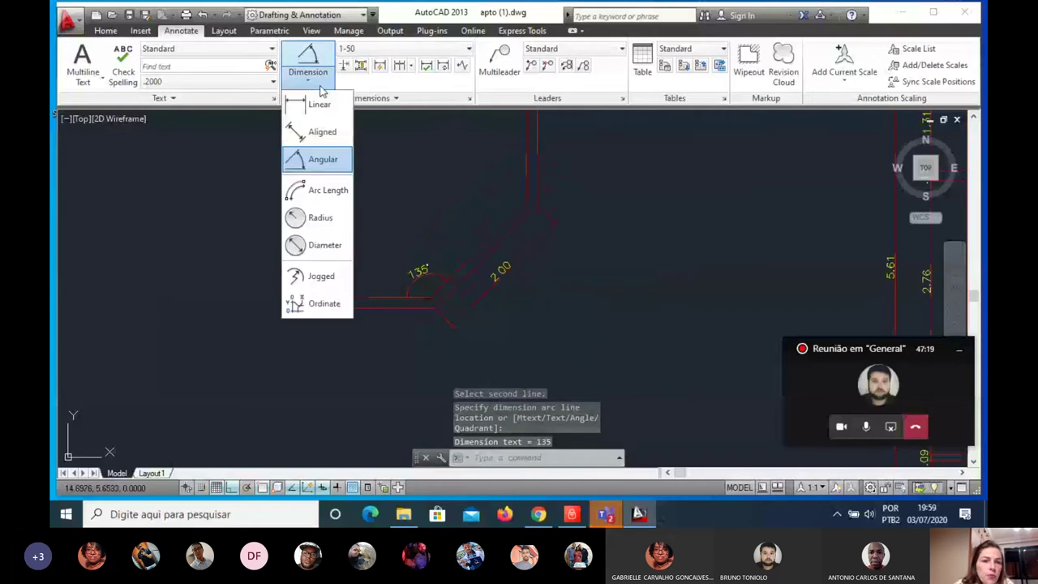
left_click(321, 195)
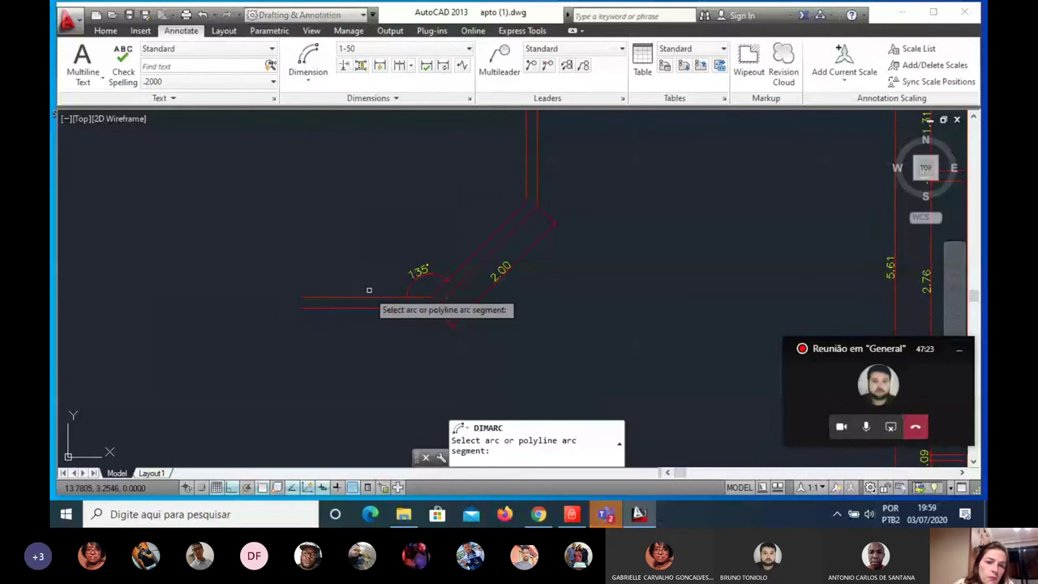
left_click(364, 297)
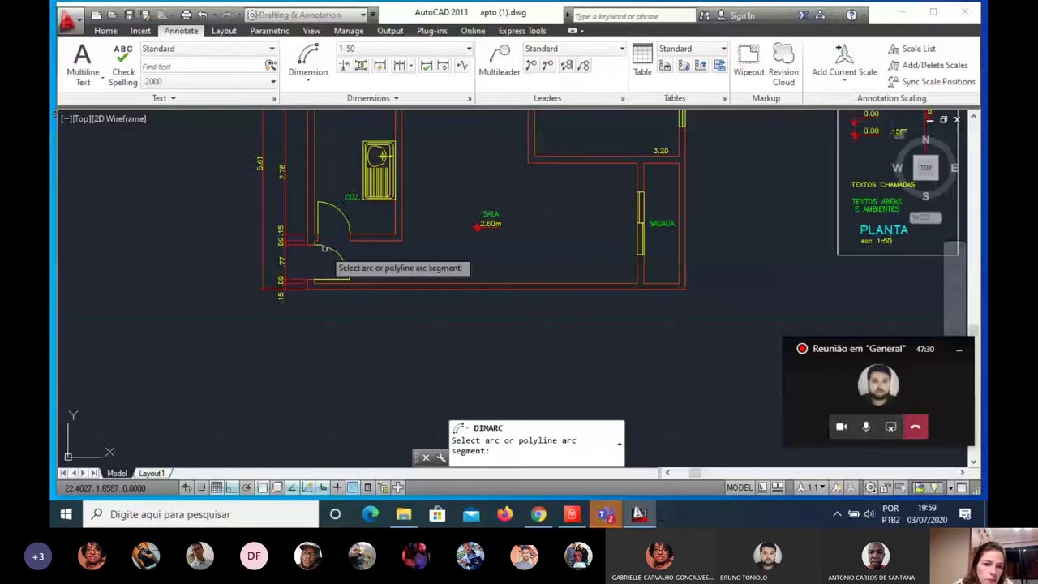
left_click(324, 248)
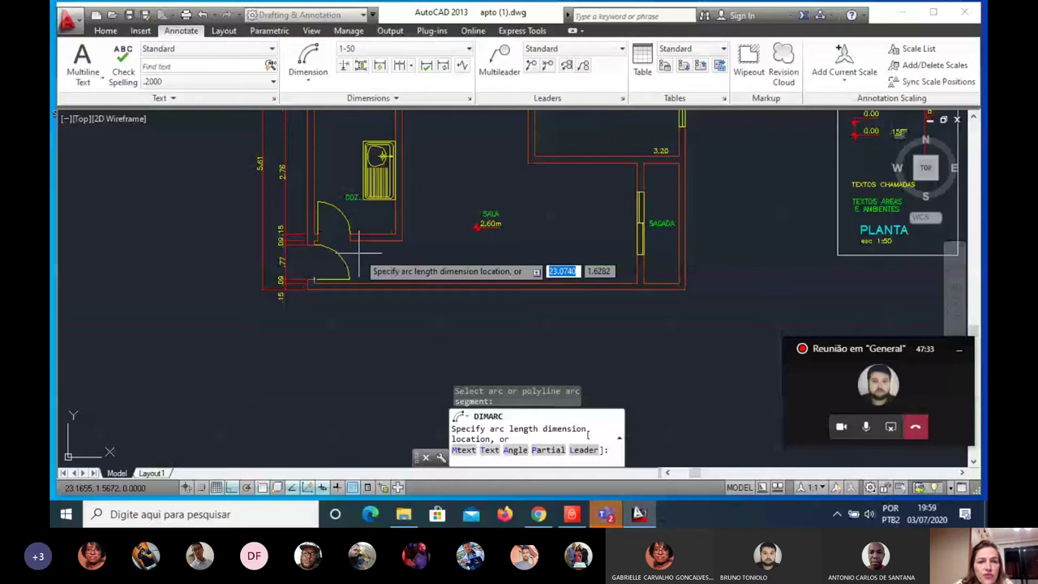
scroll(359, 258, "up", 3)
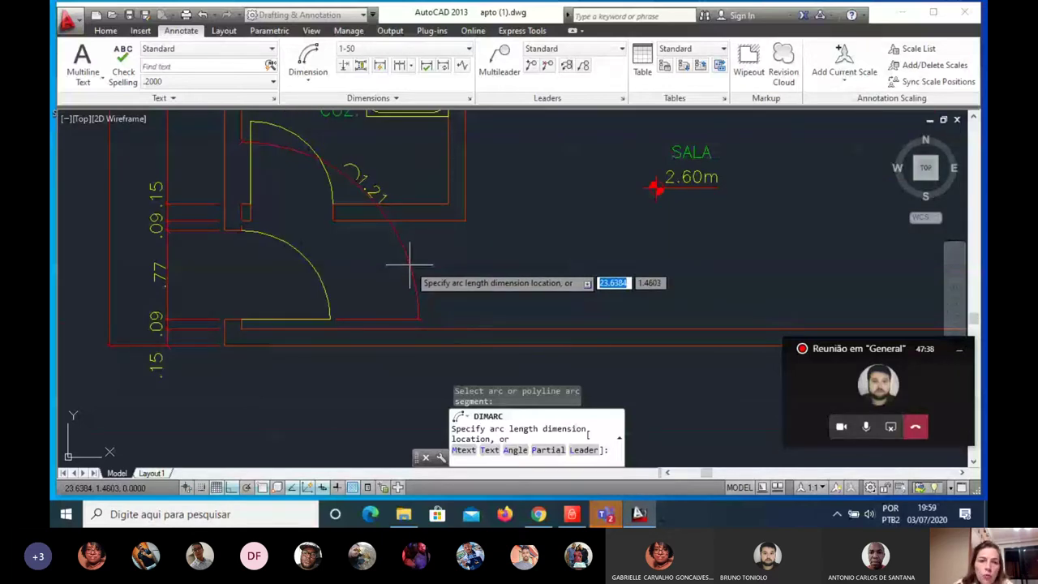
scroll(409, 265, "down", 5)
left_click(308, 81)
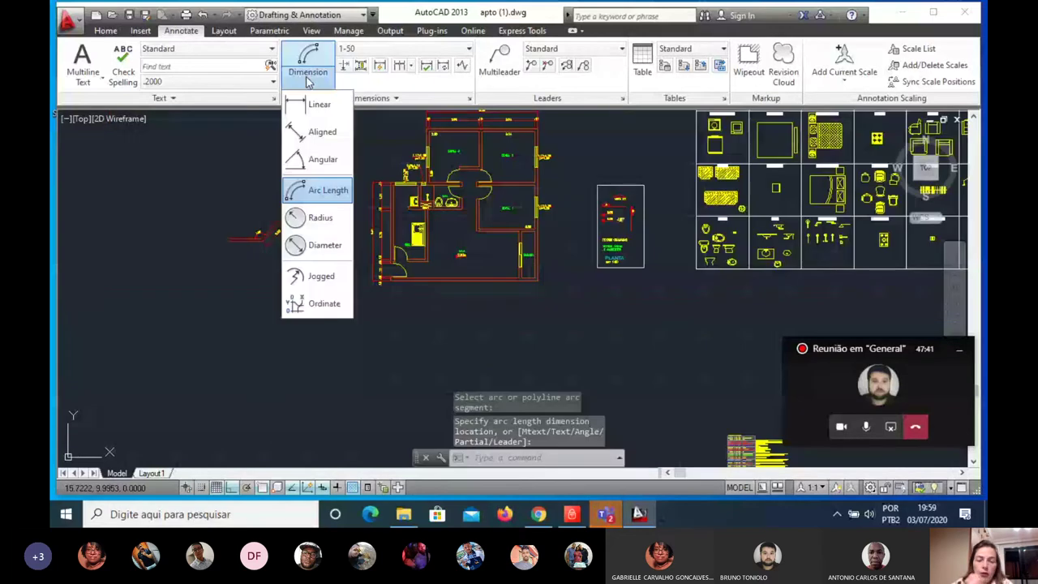
Step: Draw a circle to the left of the plan with the CIRCLE command
left_click(414, 344)
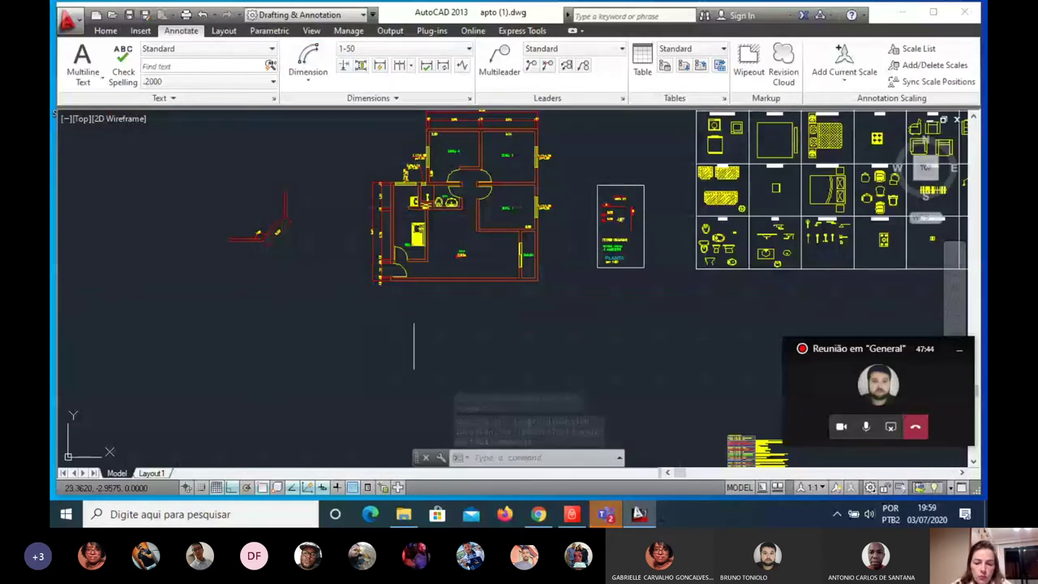
type("c")
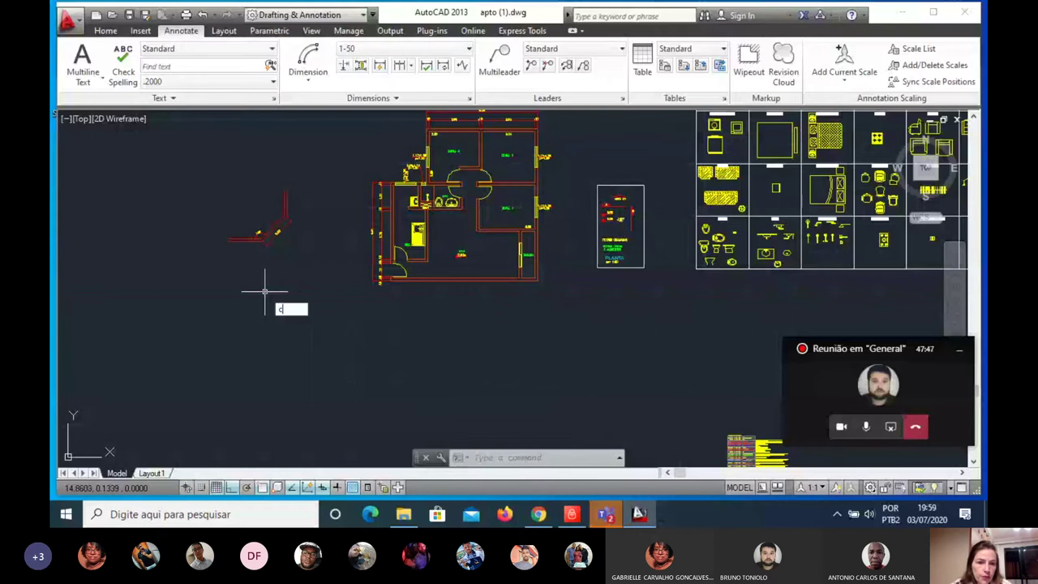
key("Return")
left_click(281, 284)
scroll(284, 288, "up", 3)
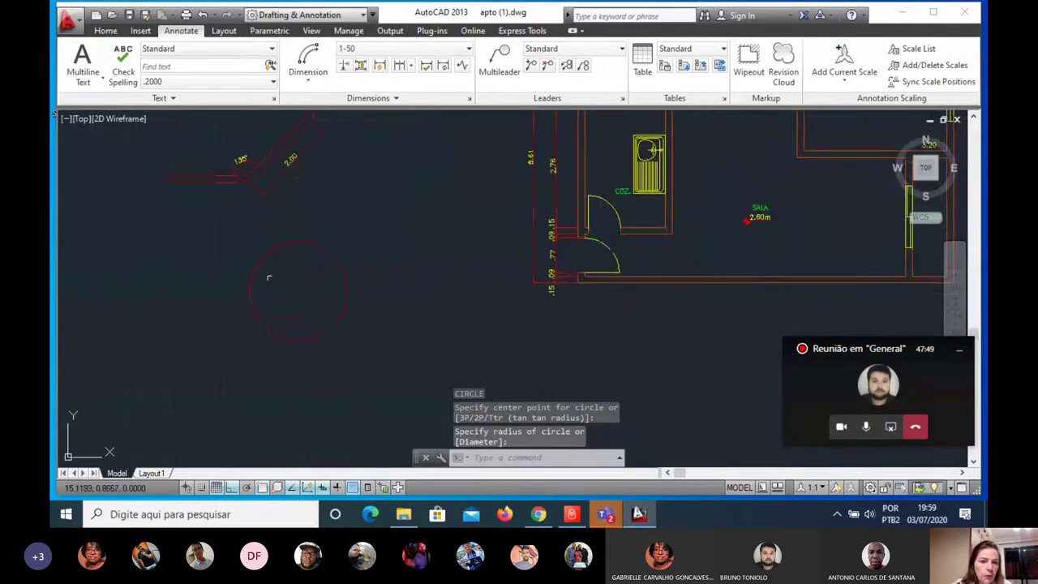
Step: Give the circle a radius dimension reading R1.10
left_click(321, 77)
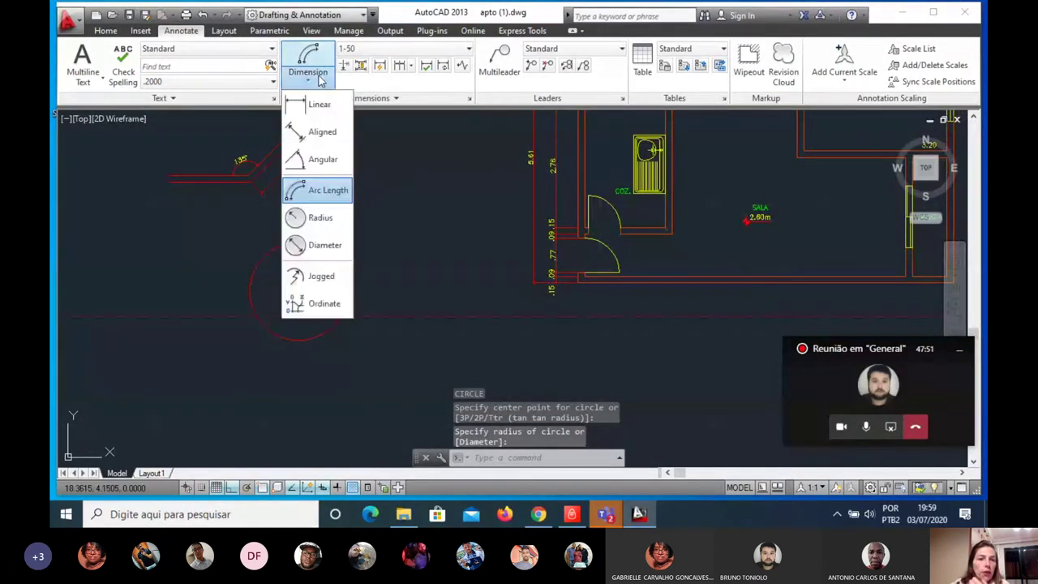
left_click(328, 224)
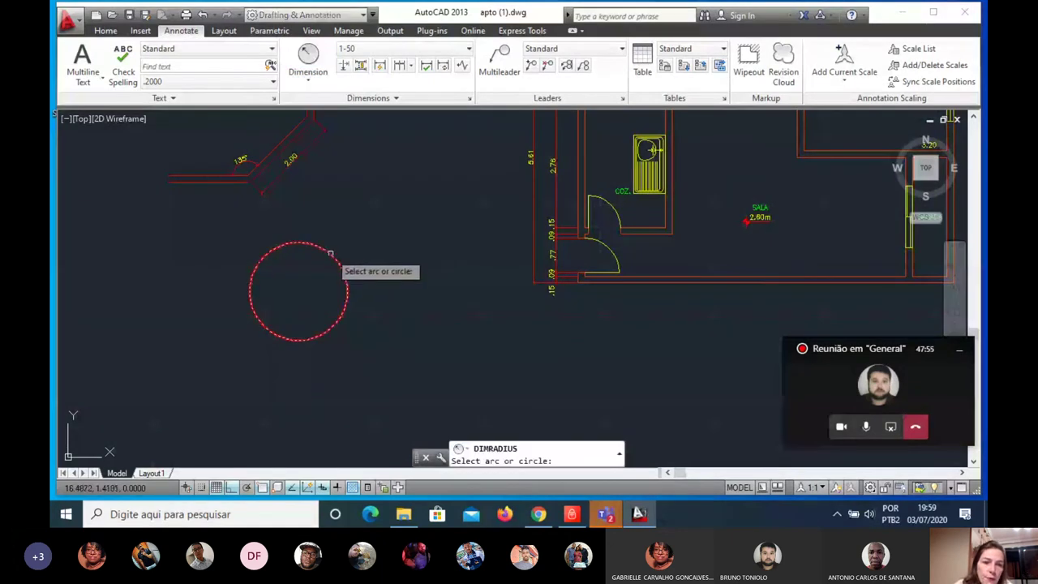
left_click(332, 253)
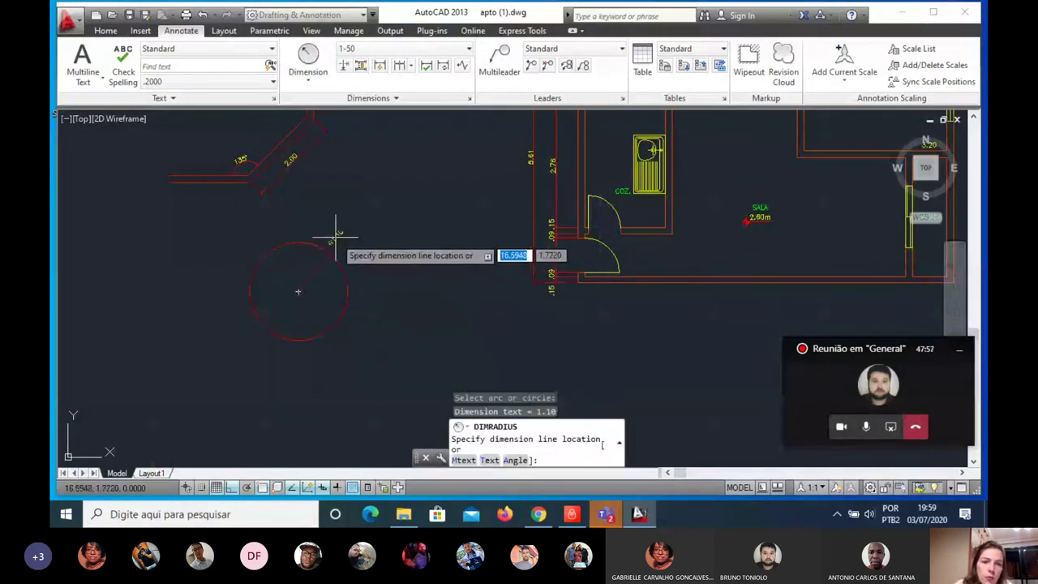
scroll(314, 259, "up", 3)
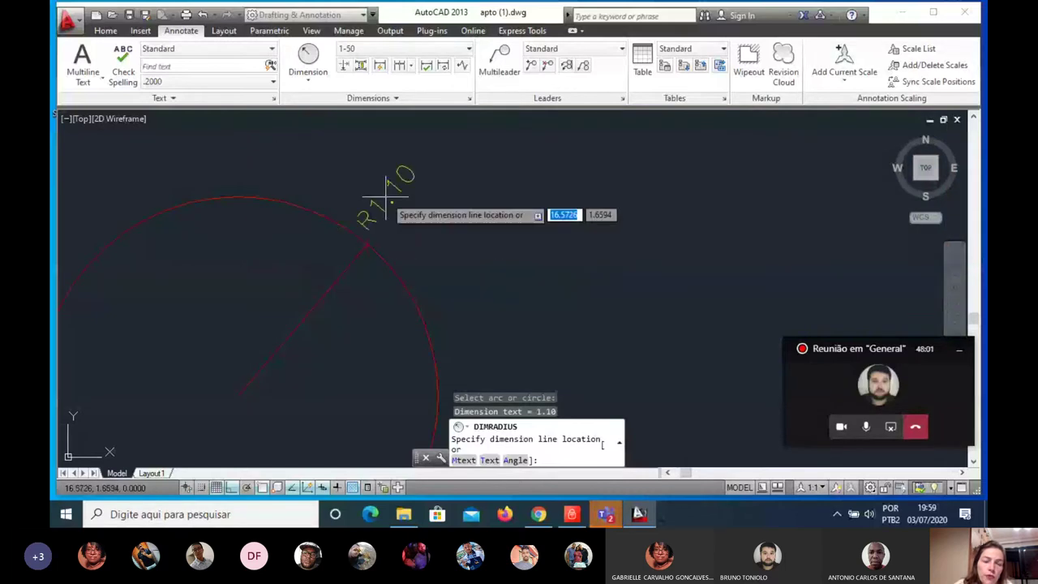
left_click(324, 264)
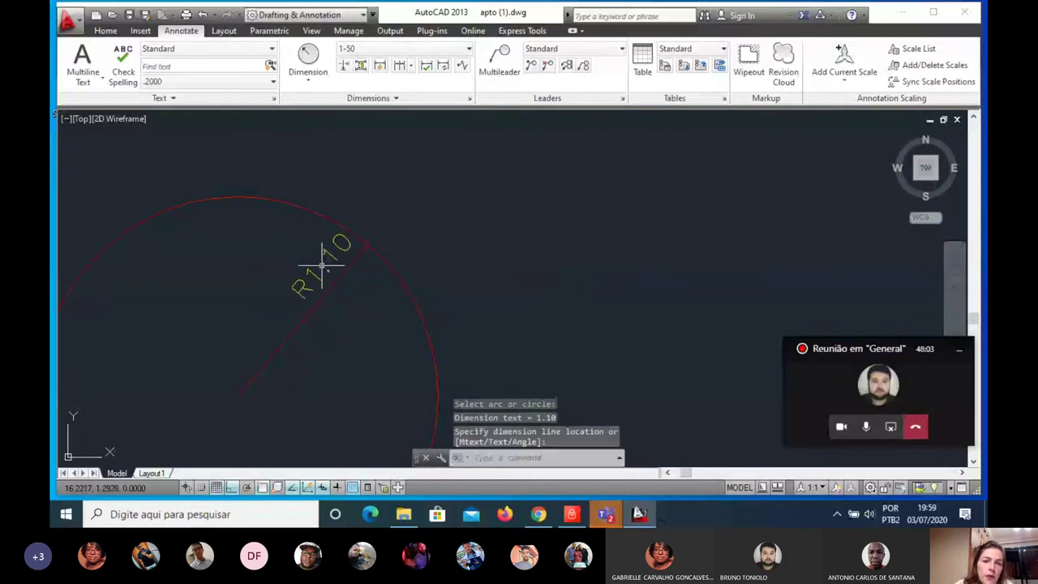
left_click(323, 78)
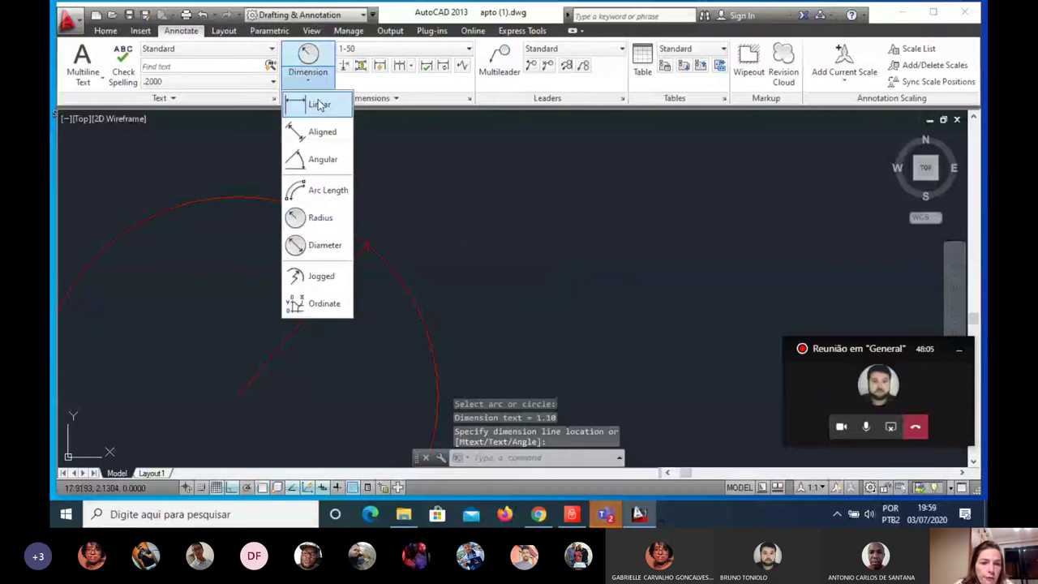
Step: Place a Ø2.19 diameter dimension across the circle
left_click(319, 247)
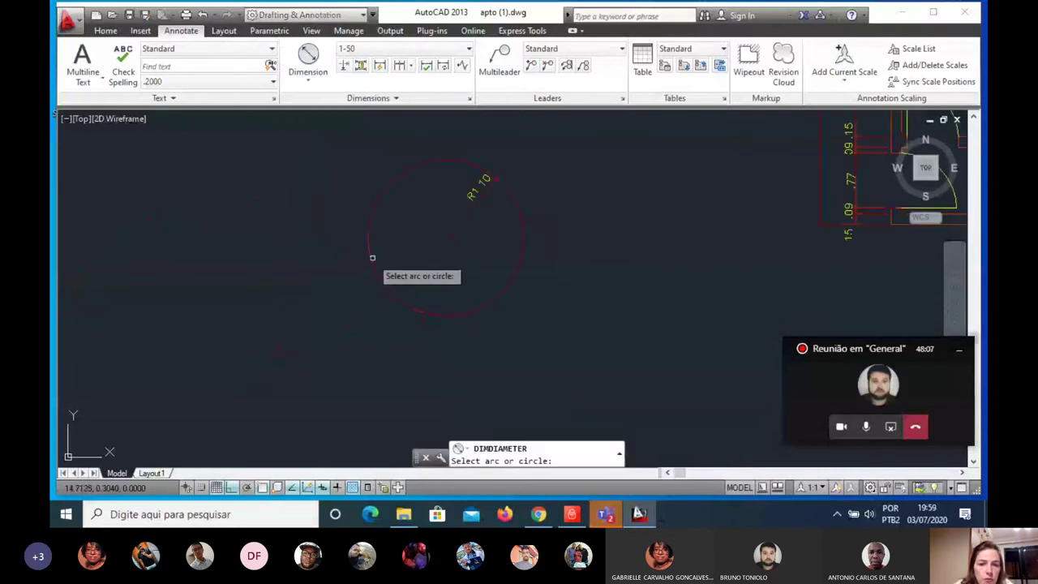
left_click(369, 241)
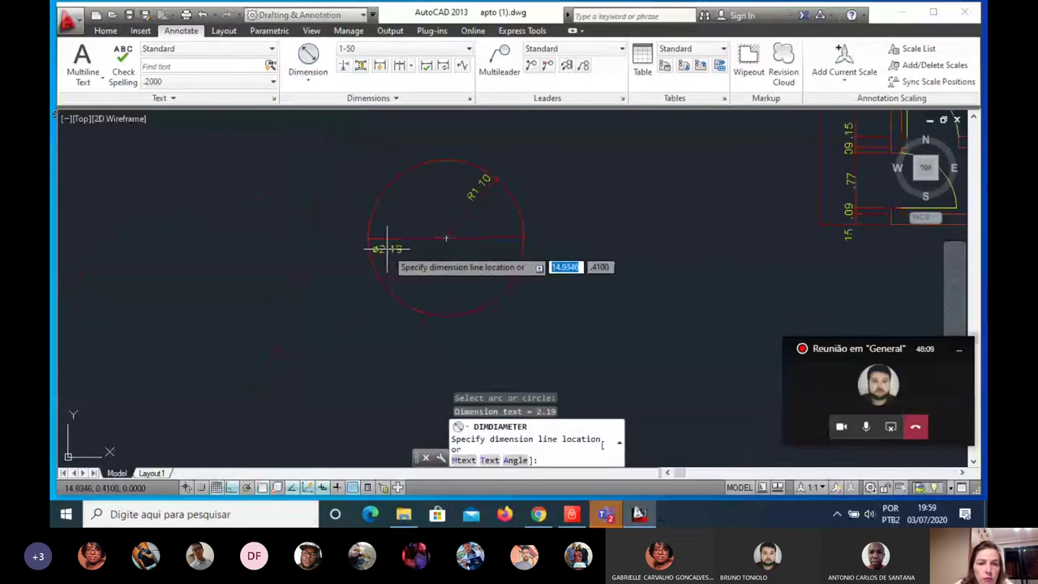
scroll(408, 231, "up", 4)
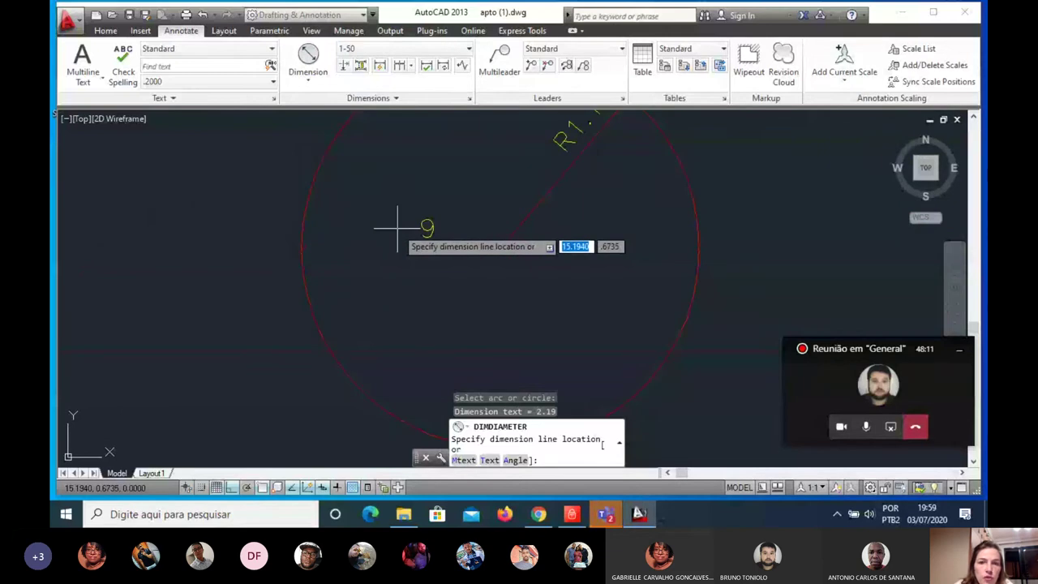
left_click(404, 243)
scroll(441, 285, "down", 2)
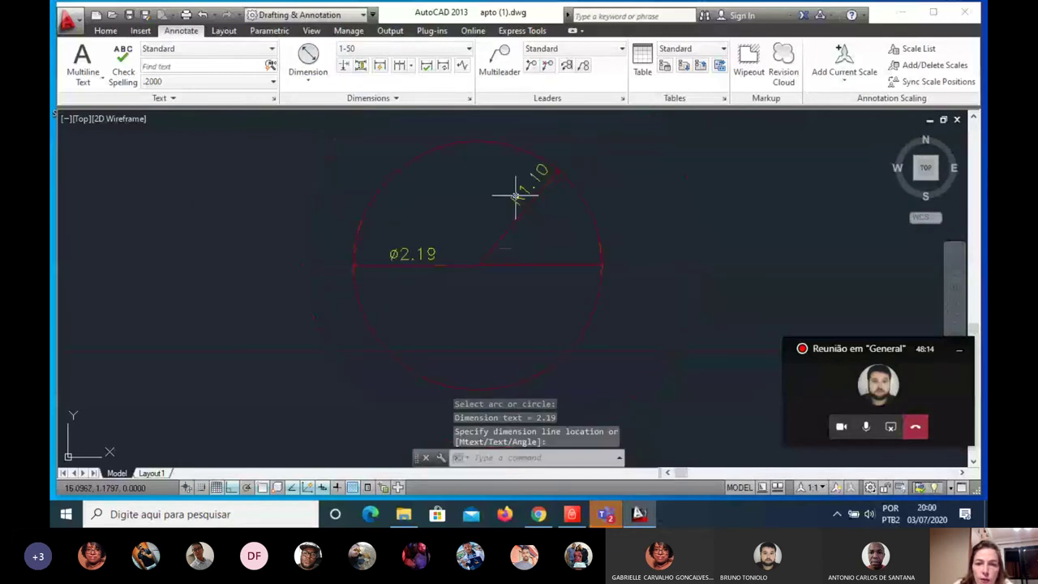
key("Escape")
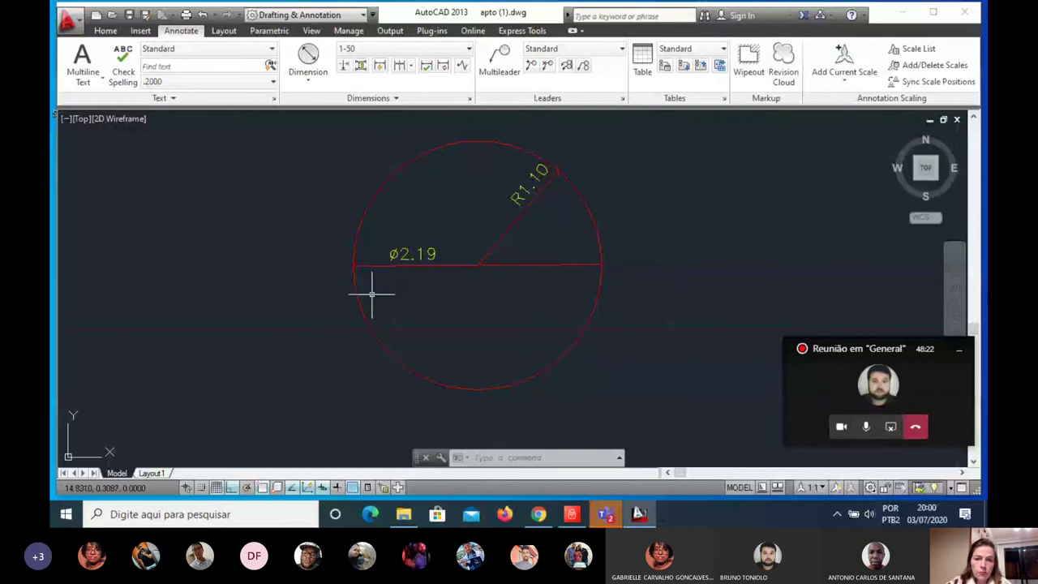
Step: Erase the Ø2.19 diameter dimension
type("e")
key("Return")
left_click(386, 264)
key("Return")
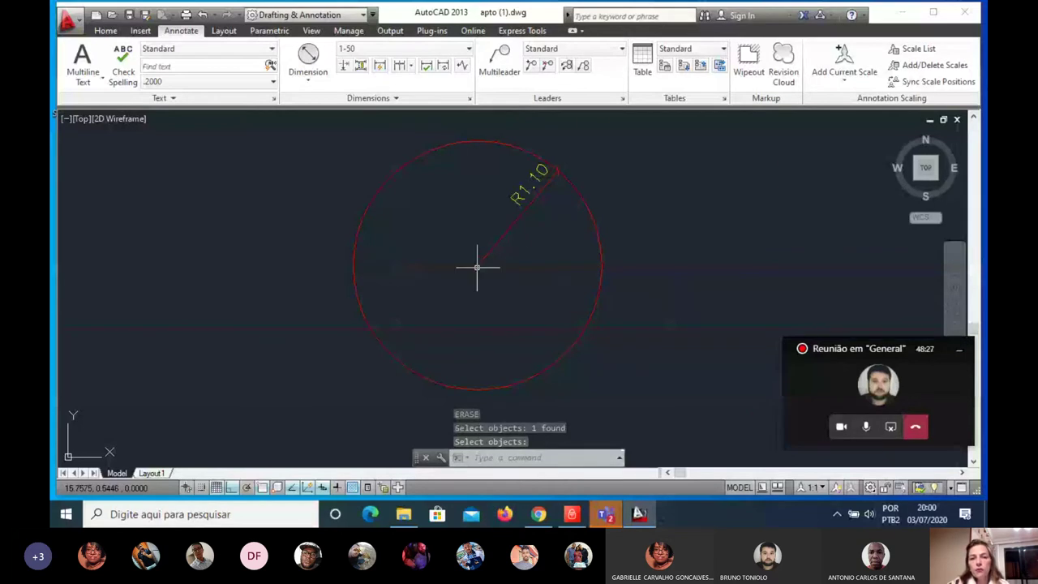
scroll(475, 268, "up", 4)
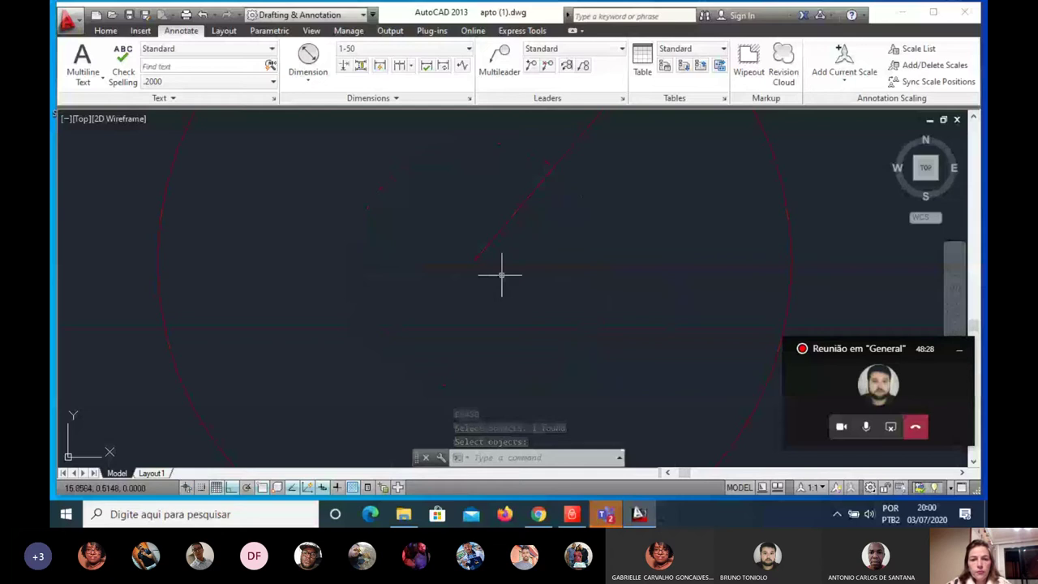
type("l")
key("Return")
left_click(475, 263)
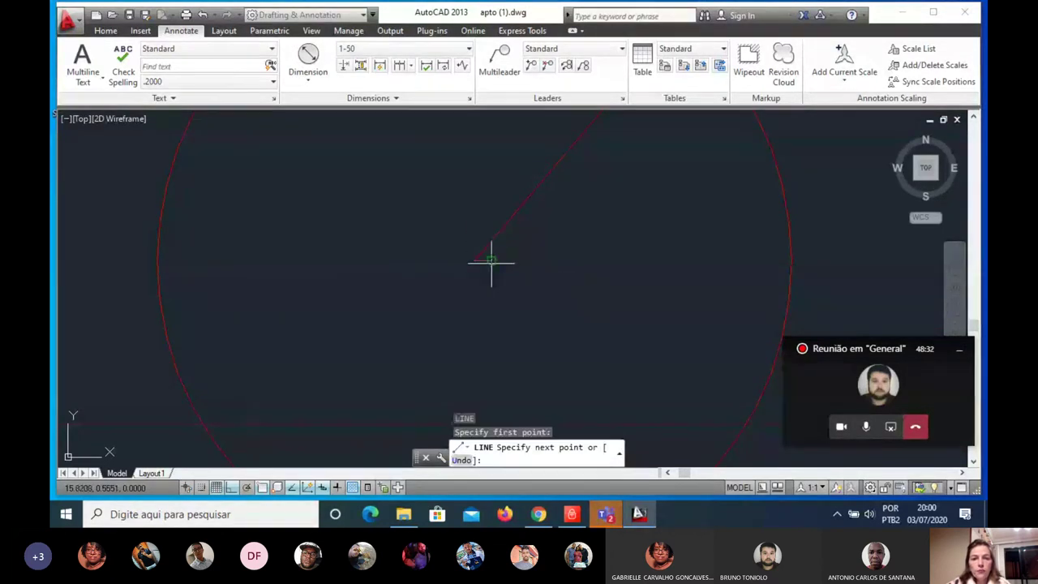
left_click(491, 261)
key("Return")
scroll(473, 273, "up", 3)
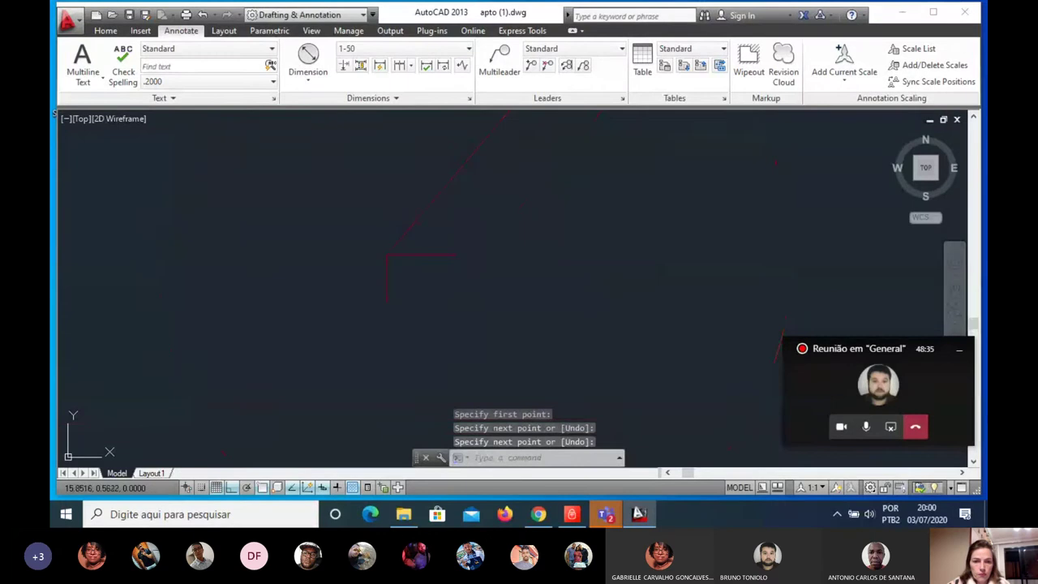
left_click(458, 250)
left_click(392, 258)
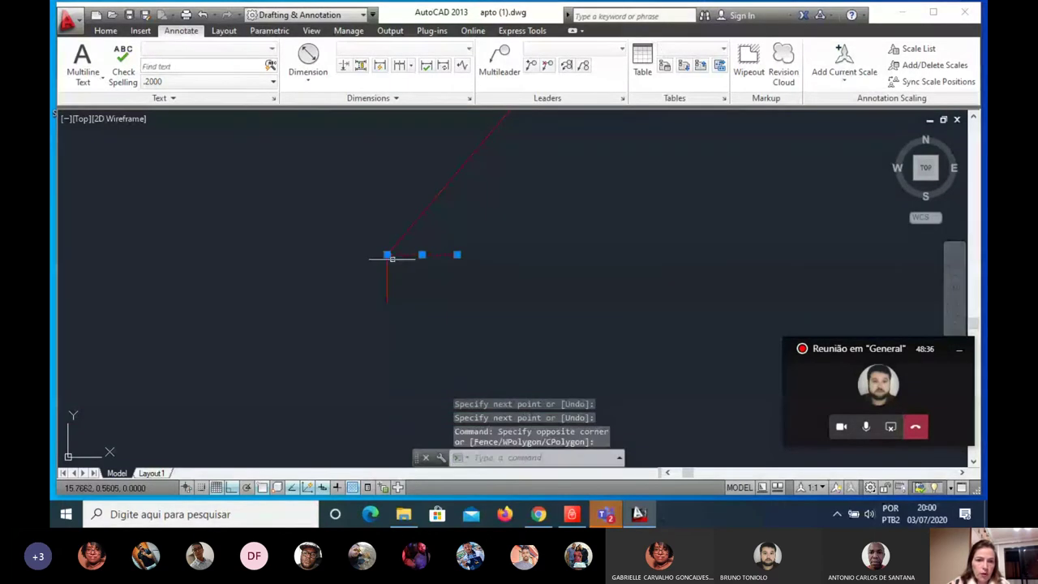
left_click(387, 256)
left_click(387, 274)
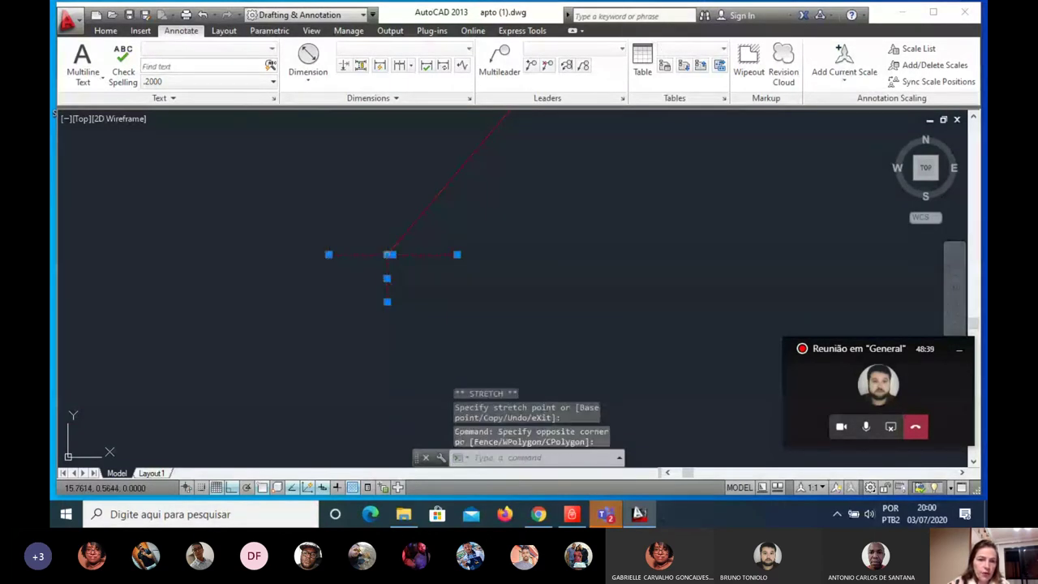
left_click(393, 255)
key("Escape")
scroll(449, 288, "down", 5)
left_click(435, 280)
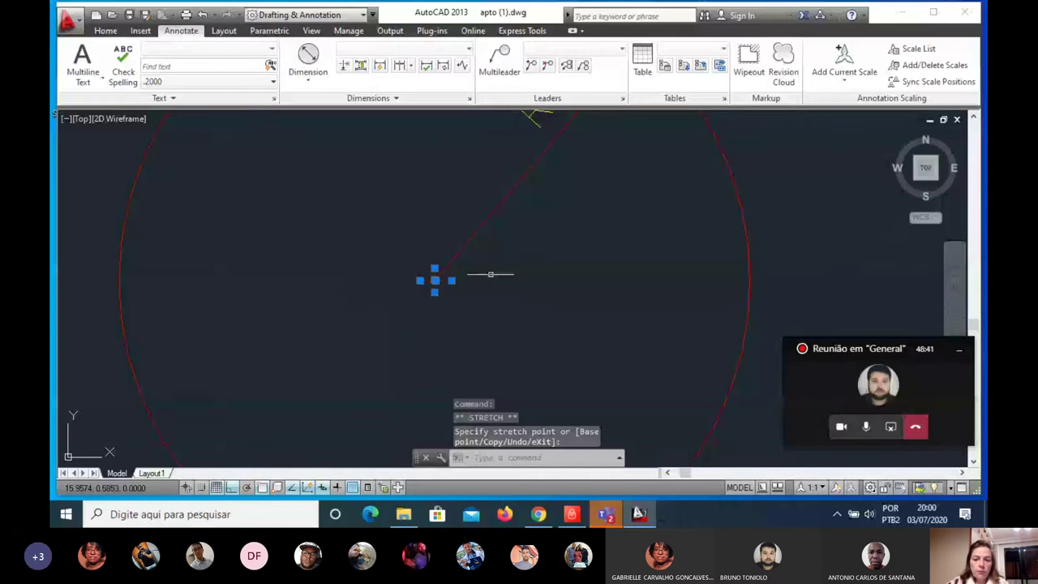
middle_click_drag(497, 289, 478, 241)
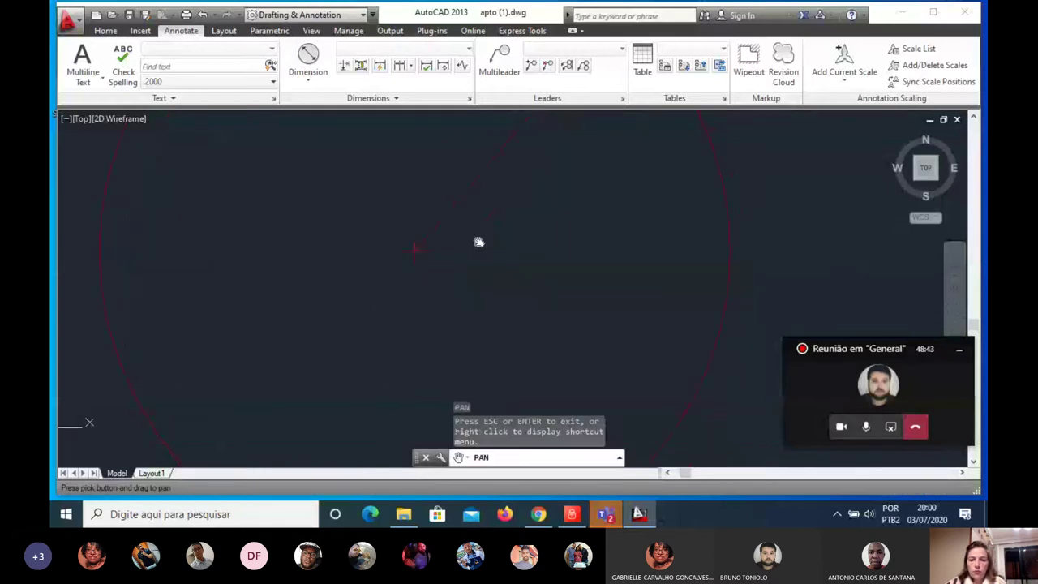
scroll(466, 241, "down", 3)
scroll(425, 369, "down", 2)
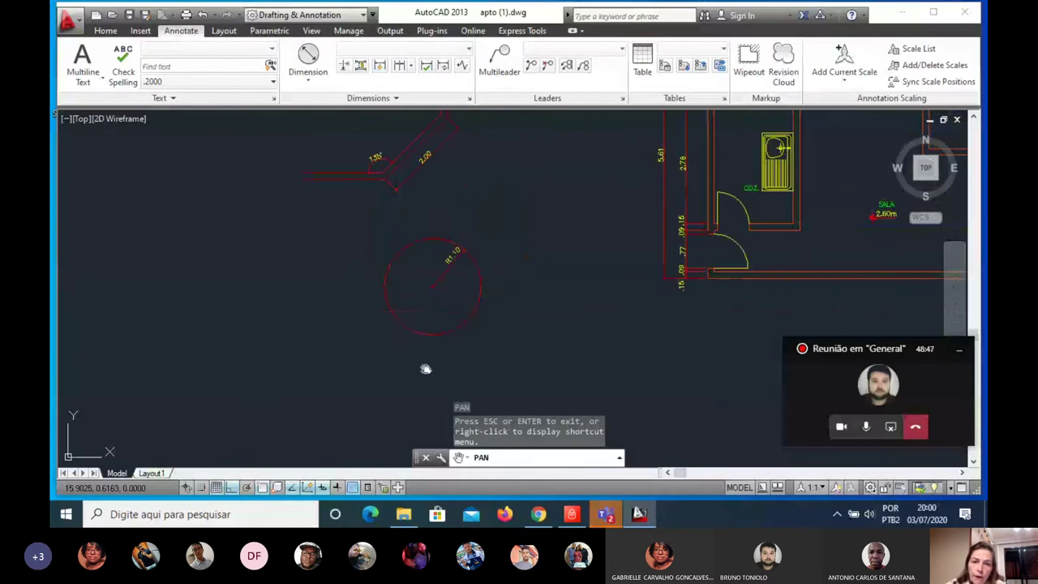
scroll(435, 270, "up", 5)
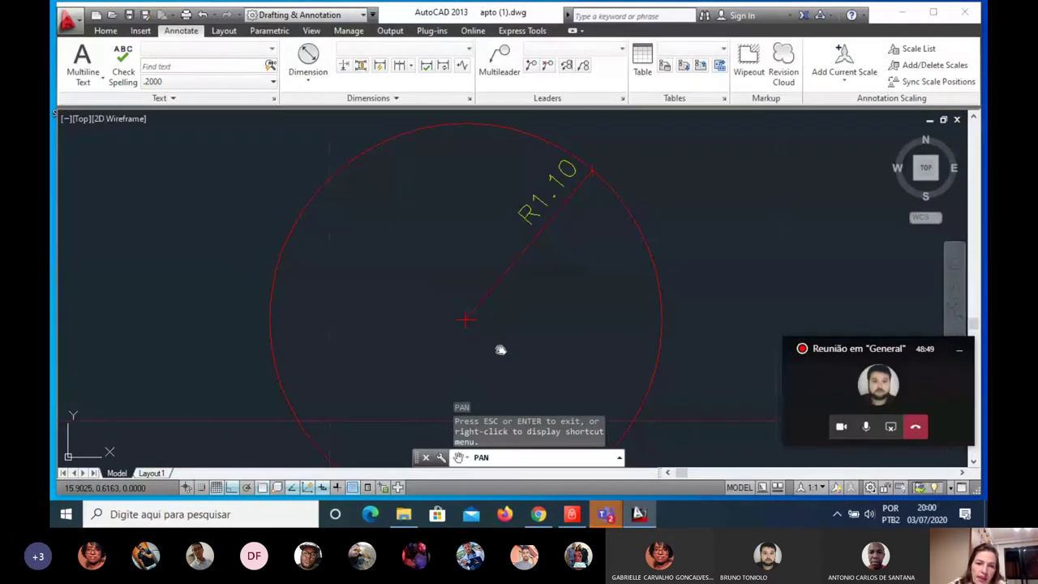
scroll(338, 325, "down", 3)
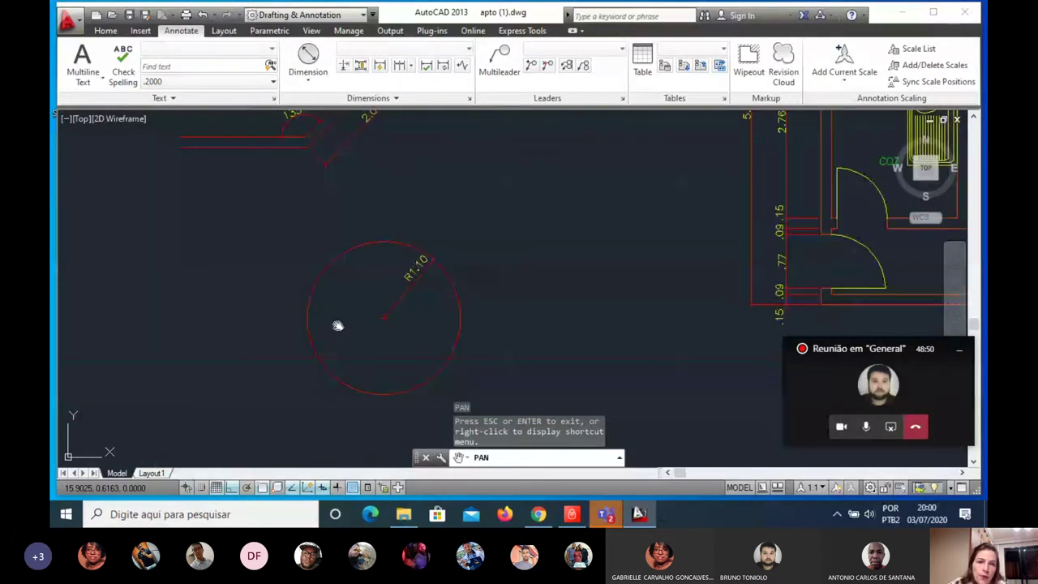
scroll(337, 325, "down", 3)
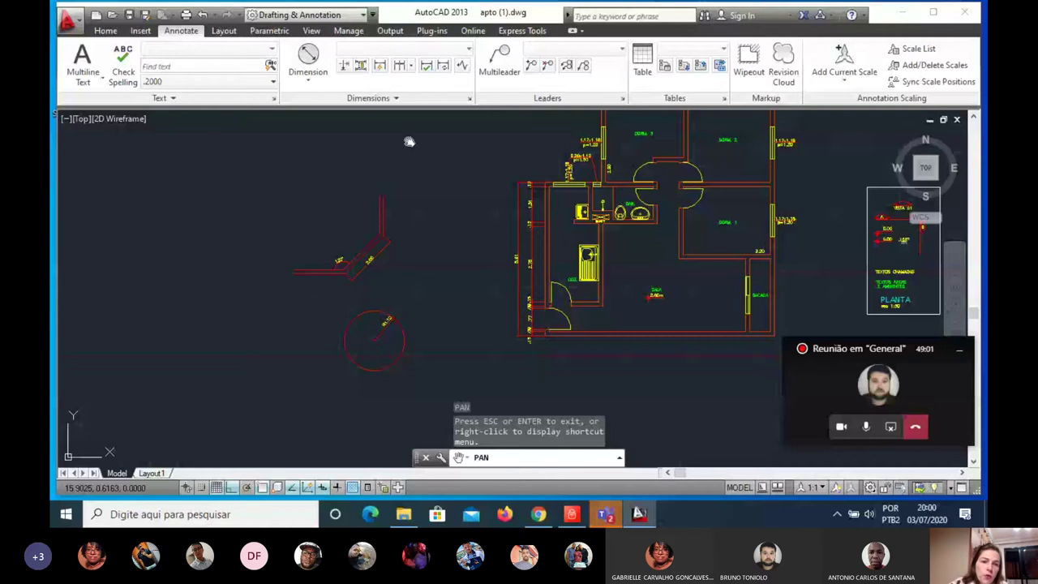
Step: Select the angled wall's 2.00 dimension and assign it the 1-100a dimension style
key("Escape")
scroll(367, 270, "up", 3)
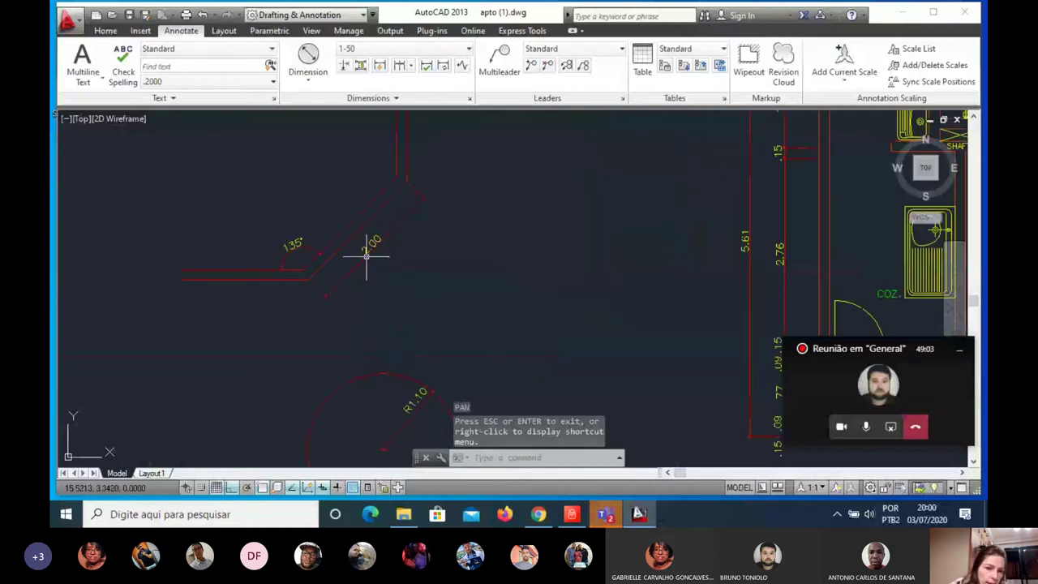
left_click(366, 255)
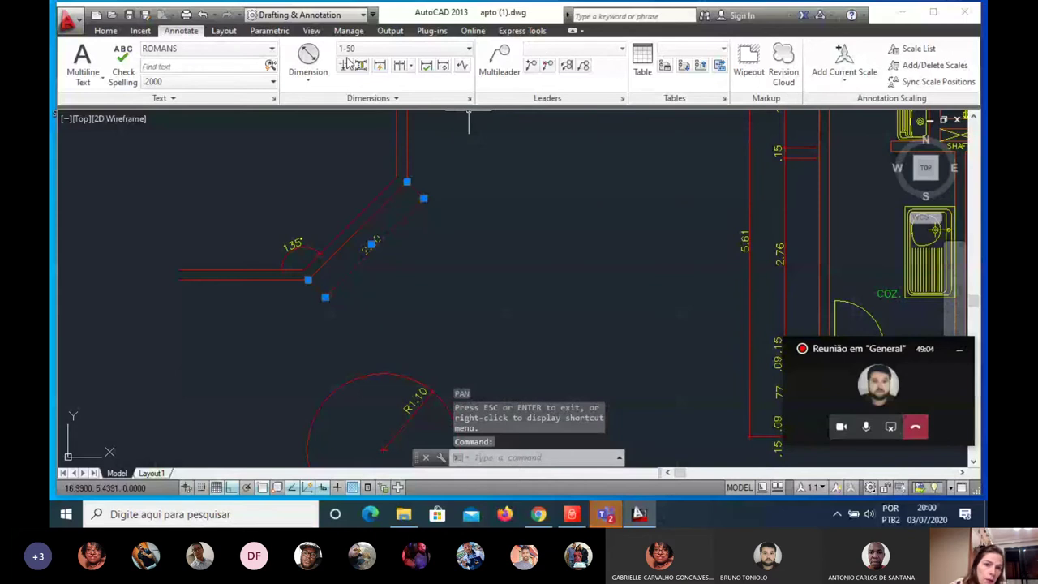
left_click(357, 49)
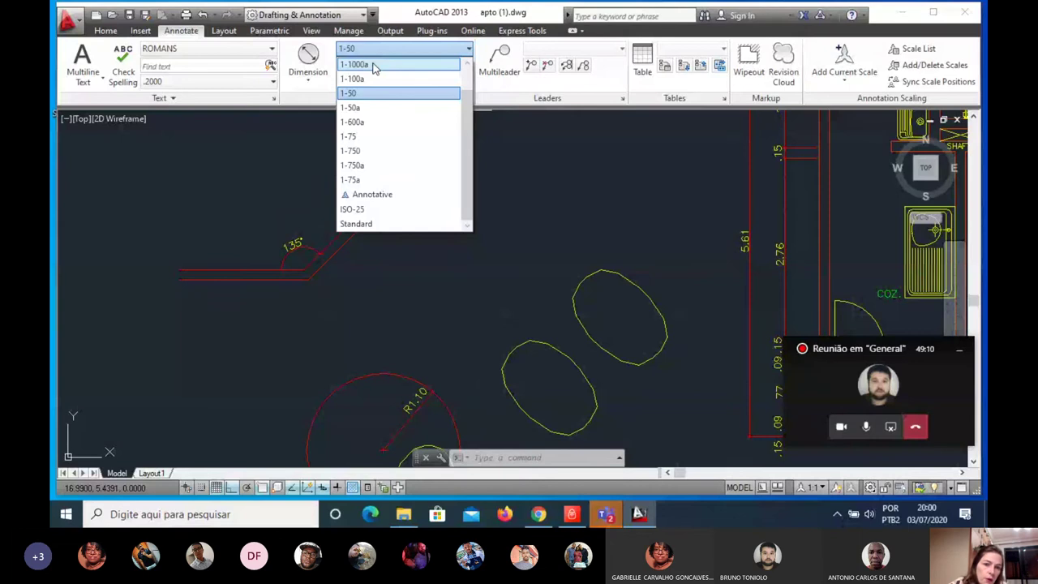
left_click(364, 79)
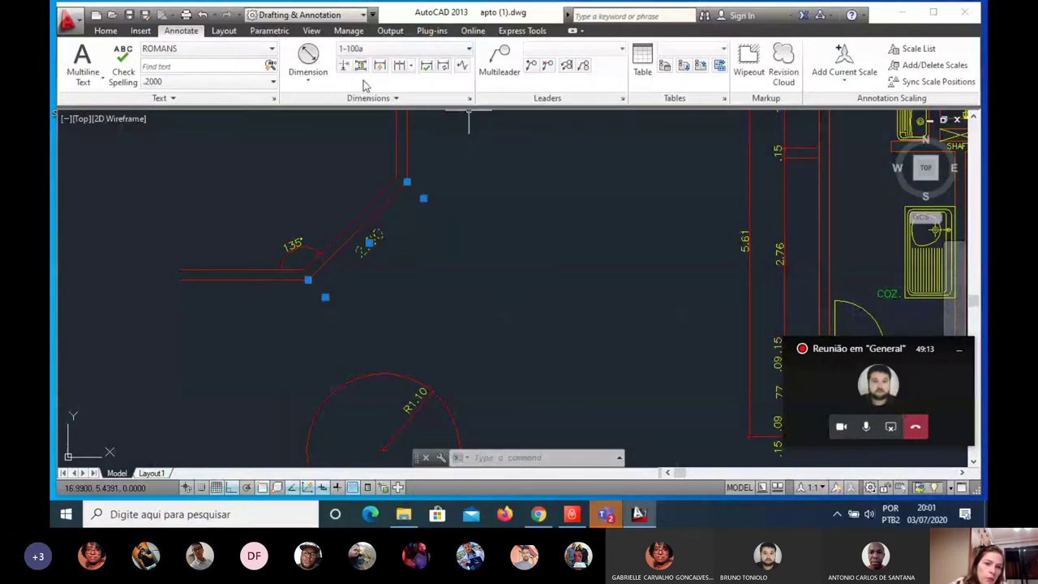
scroll(351, 234, "up", 4)
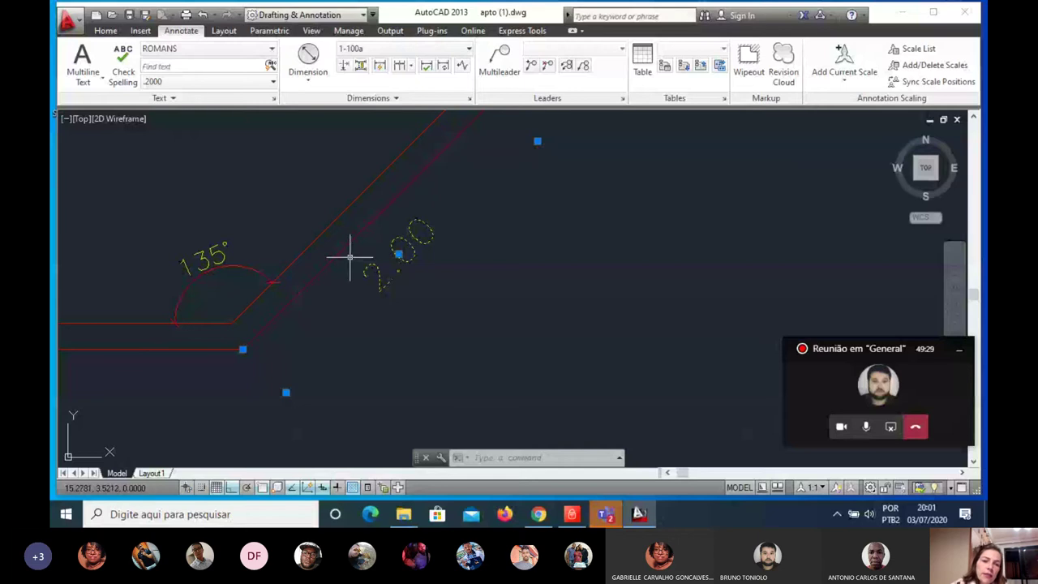
left_click(387, 51)
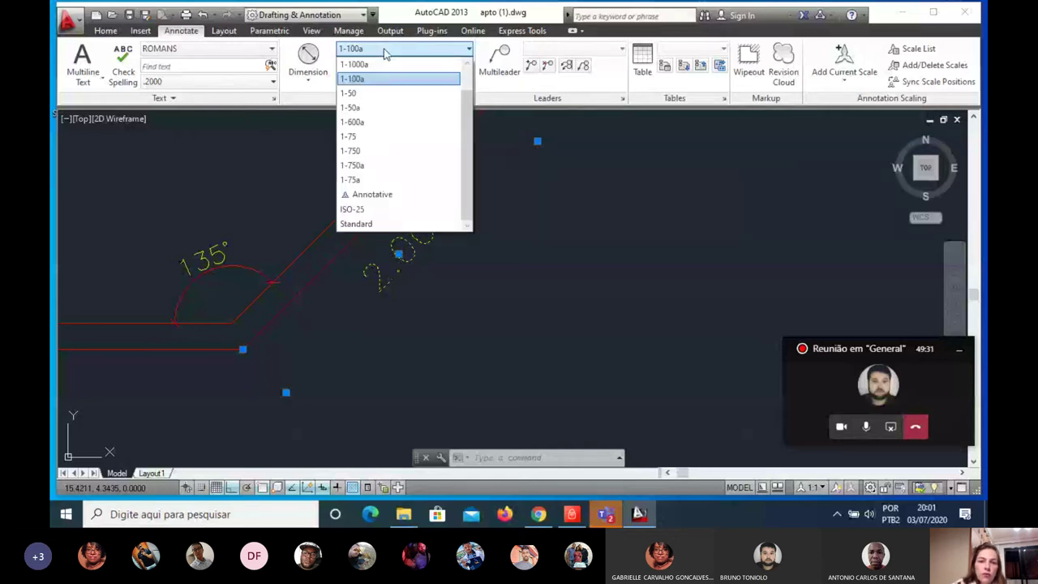
Step: Switch the 2.00 dimension to the 1-600a style, then pan and browse the ribbon tools
left_click(355, 123)
scroll(359, 117, "down", 3)
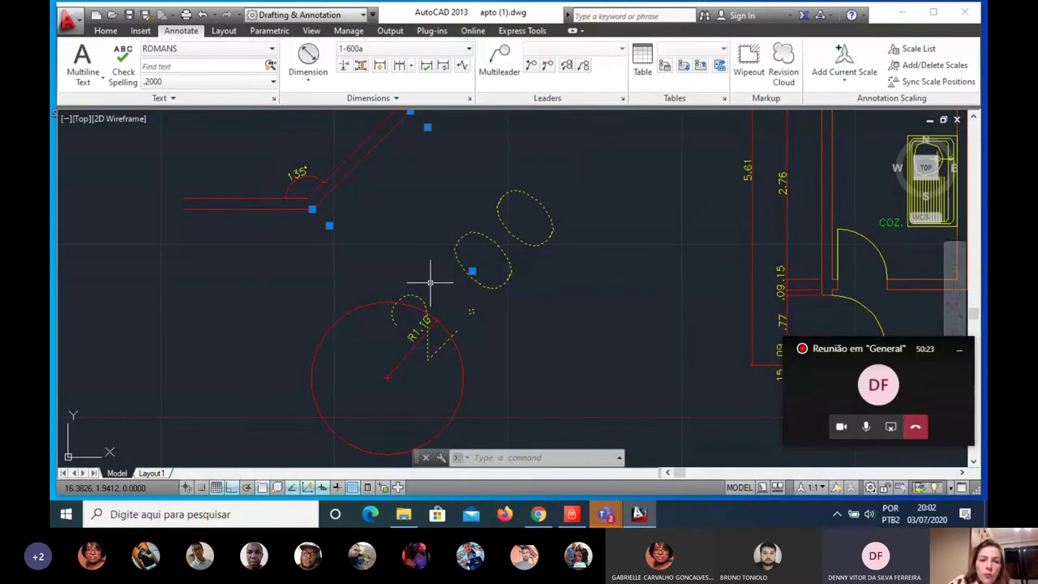
type("p")
key("Return")
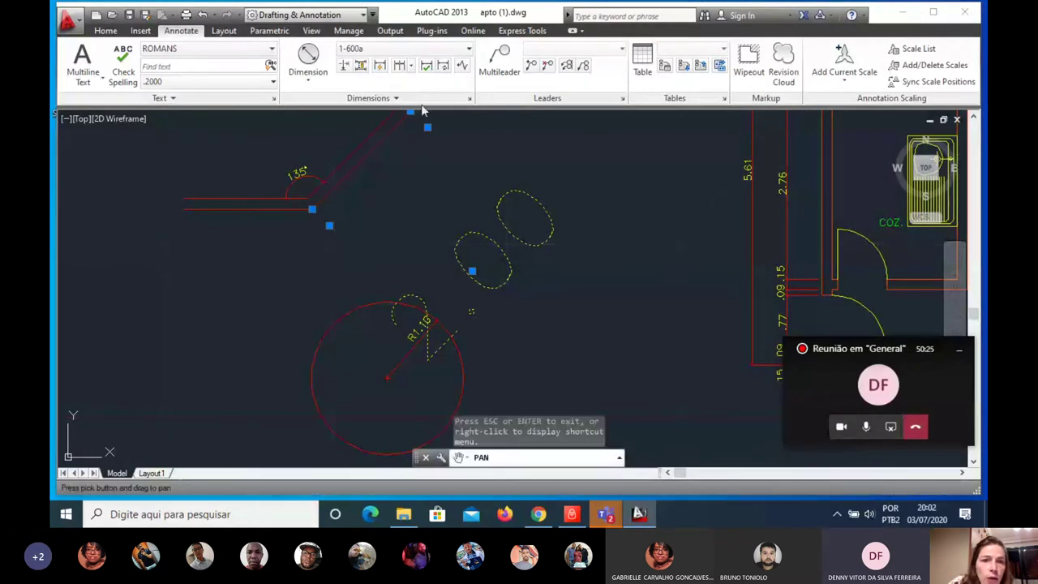
left_click(414, 100)
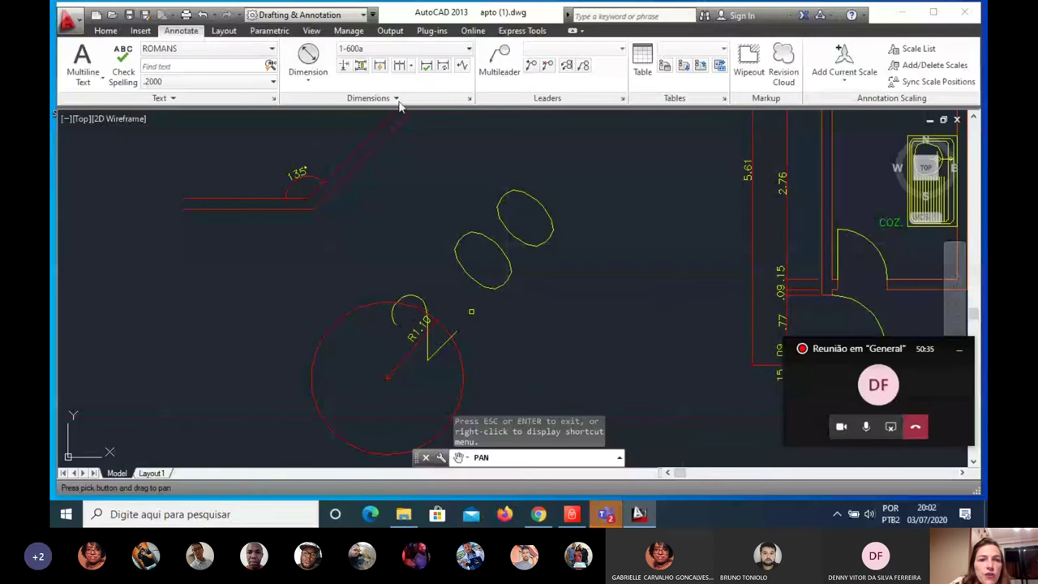
left_click(110, 33)
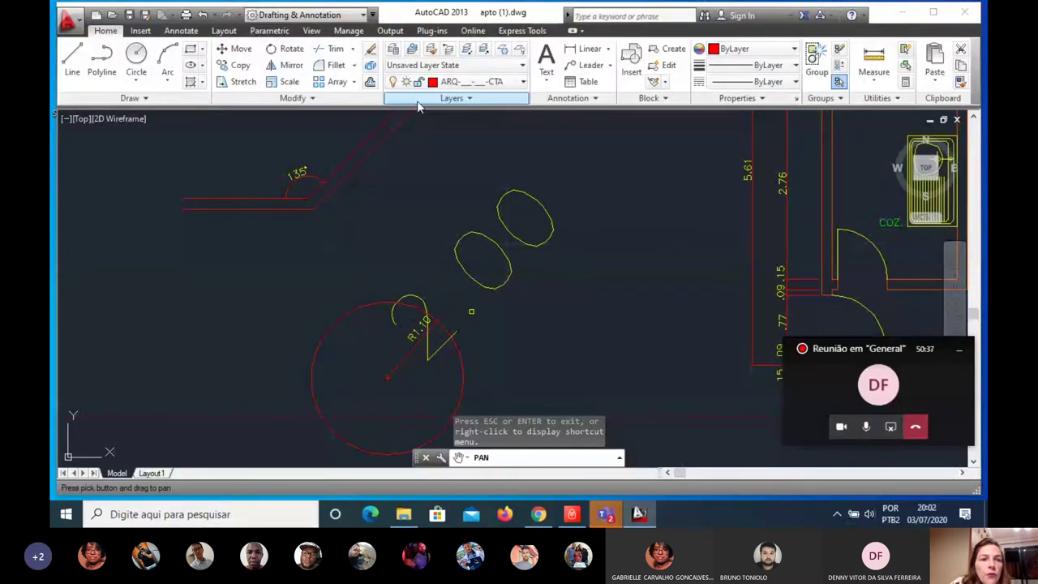
left_click(181, 31)
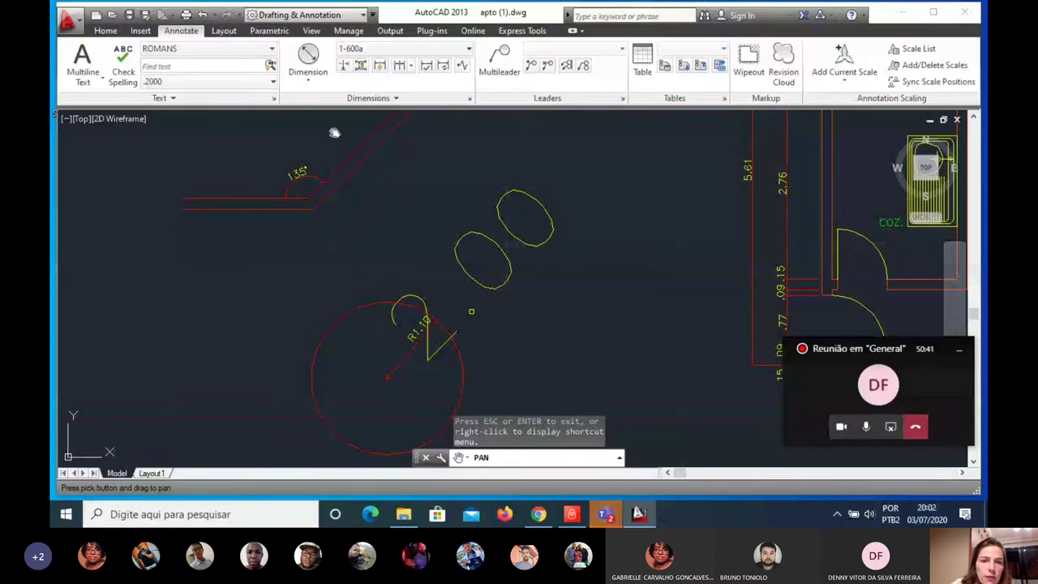
Step: Start a linear dimension, try picking an object over the kitchen area, then cancel it
left_click(322, 76)
left_click(323, 103)
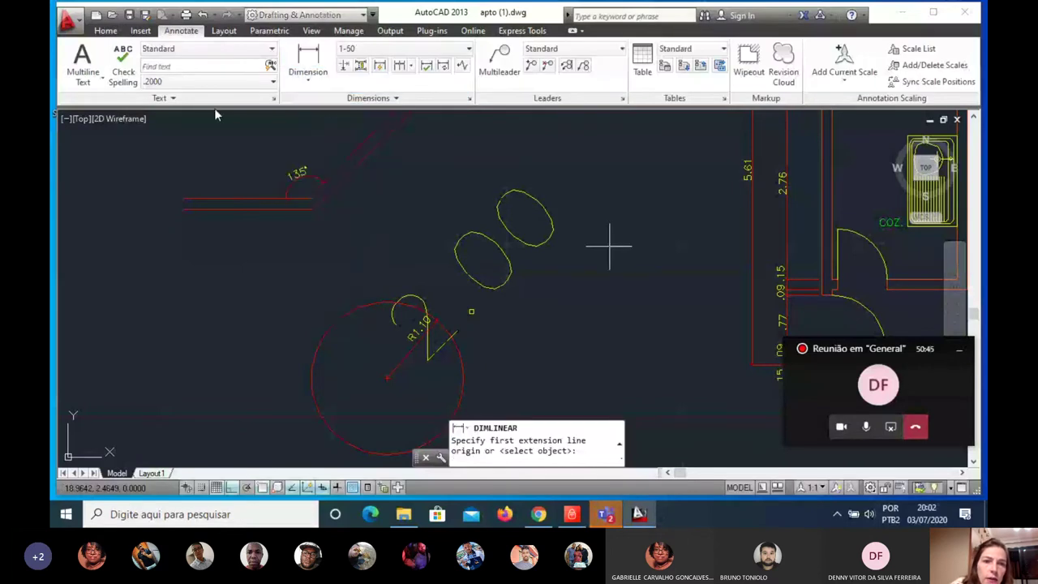
scroll(207, 111, "down", 2)
left_click(381, 49)
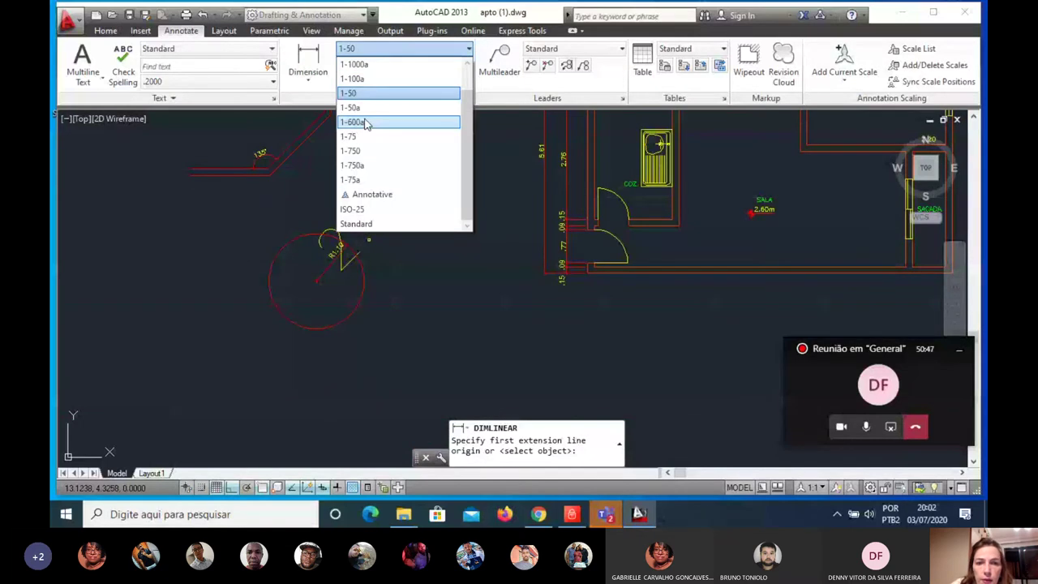
middle_click_drag(624, 193, 487, 170)
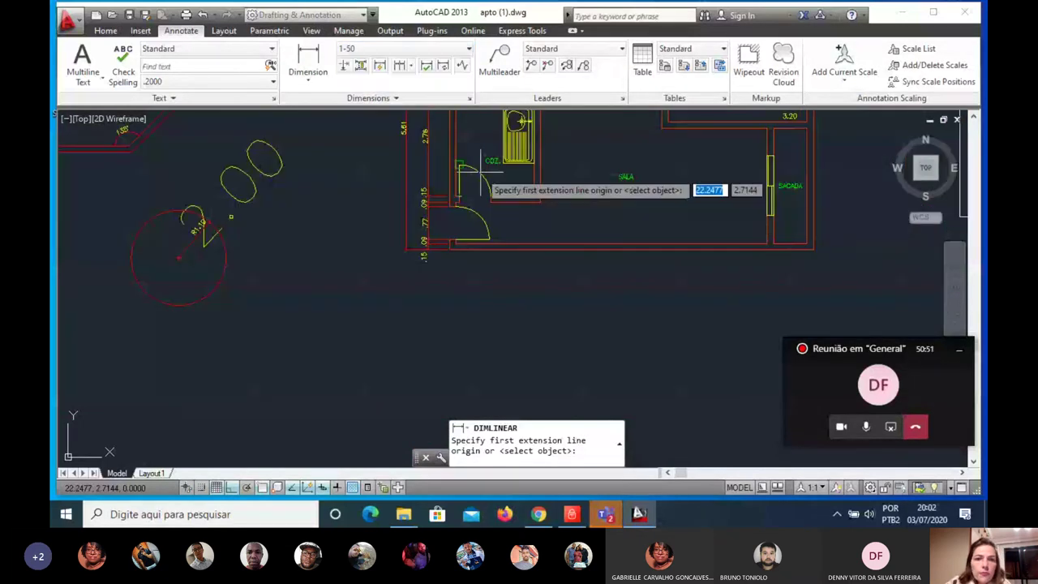
key("Return")
left_click(357, 170)
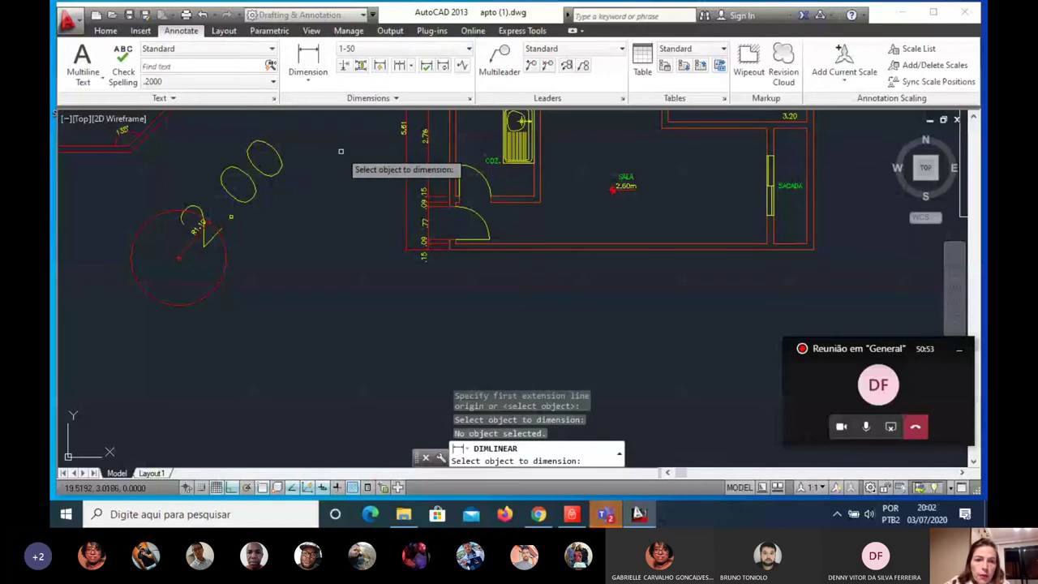
type("p")
key("Return")
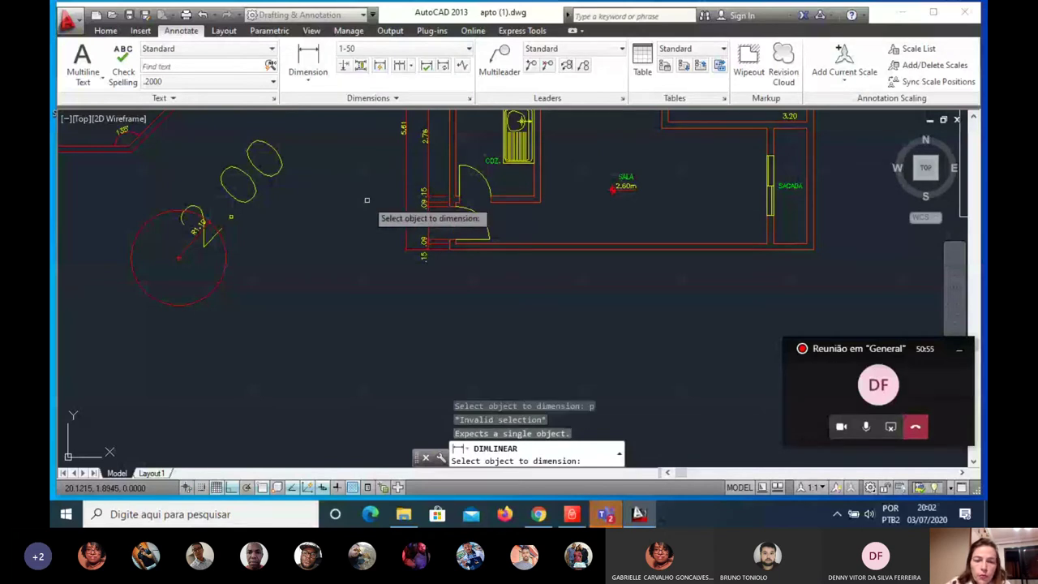
left_click(367, 199)
key("Escape")
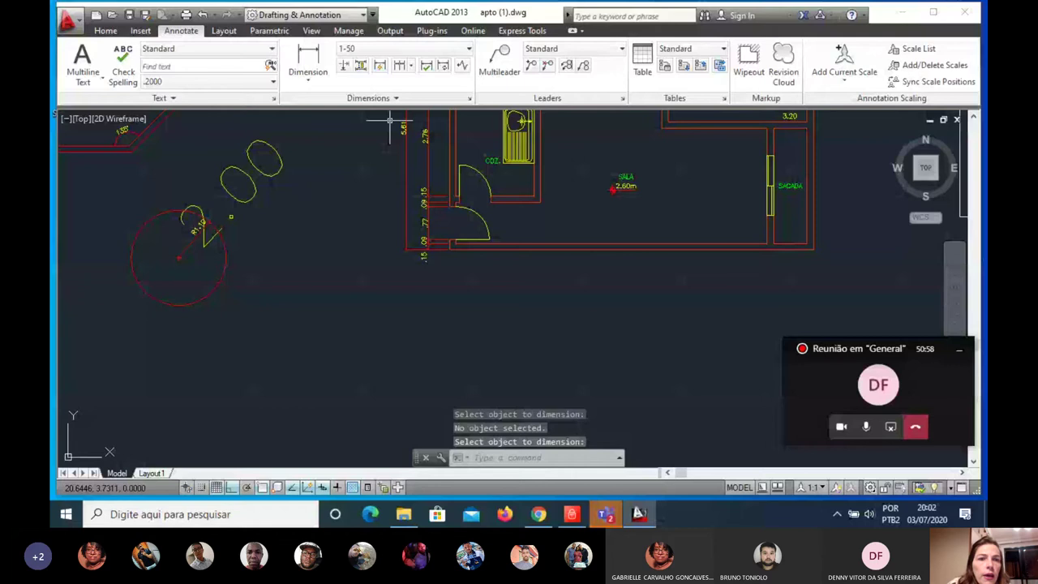
Step: Place a .15 linear dimension across the bottom wall corner, offset .5 below the wall
left_click(308, 75)
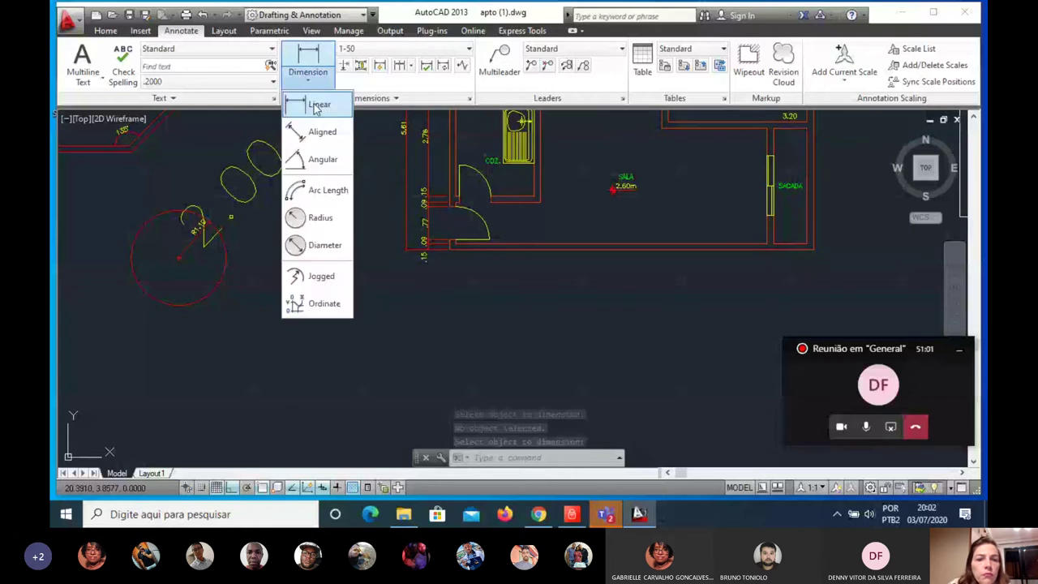
left_click(318, 104)
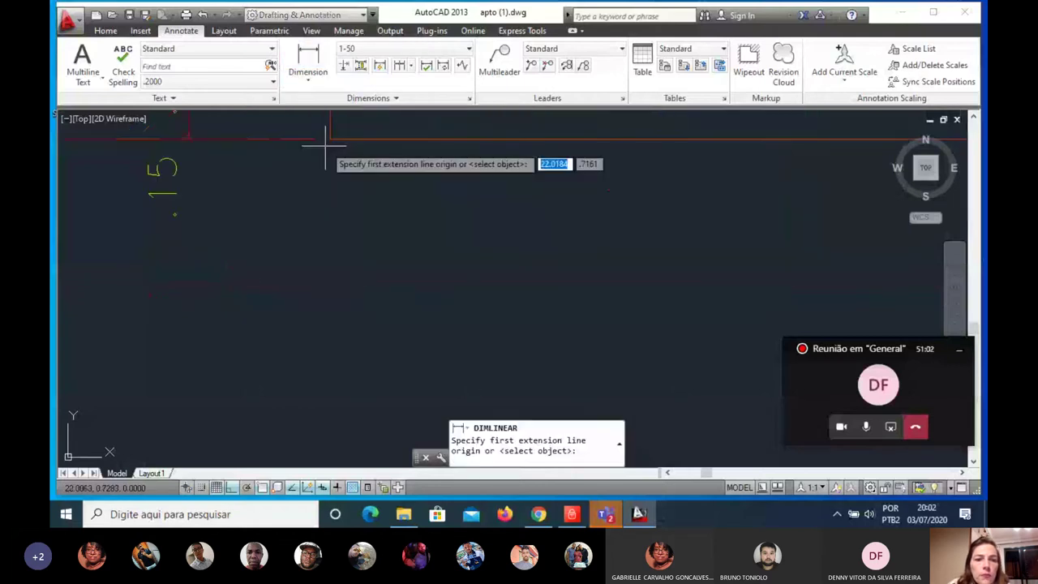
left_click(345, 141)
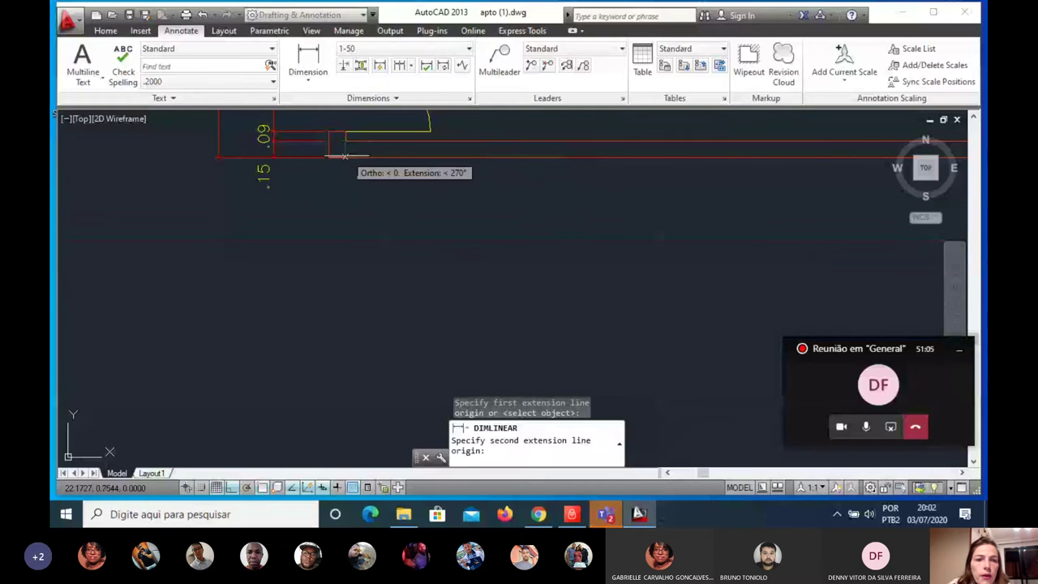
left_click(328, 157)
type(".")
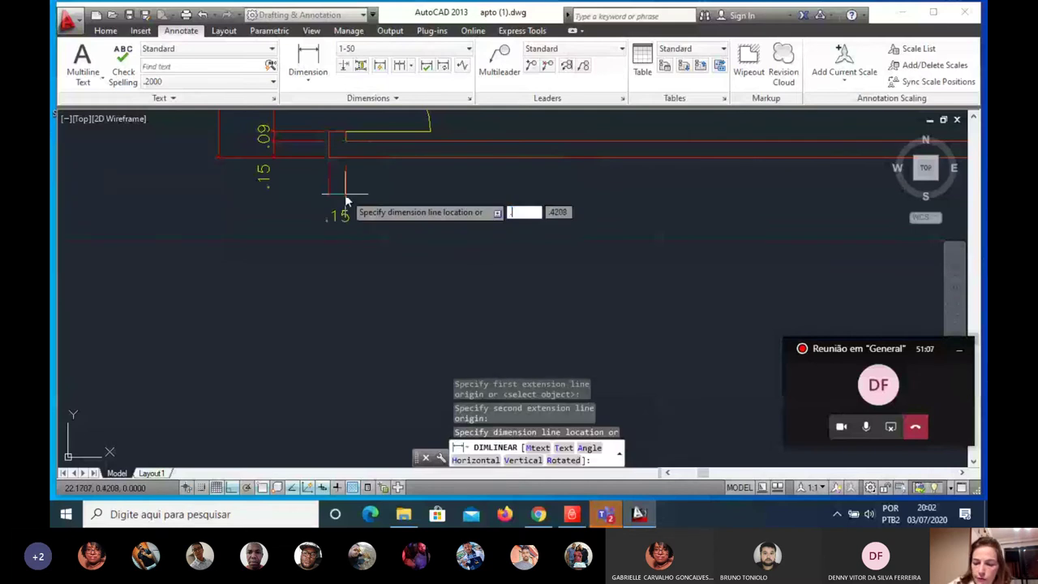
type("5")
key("Return")
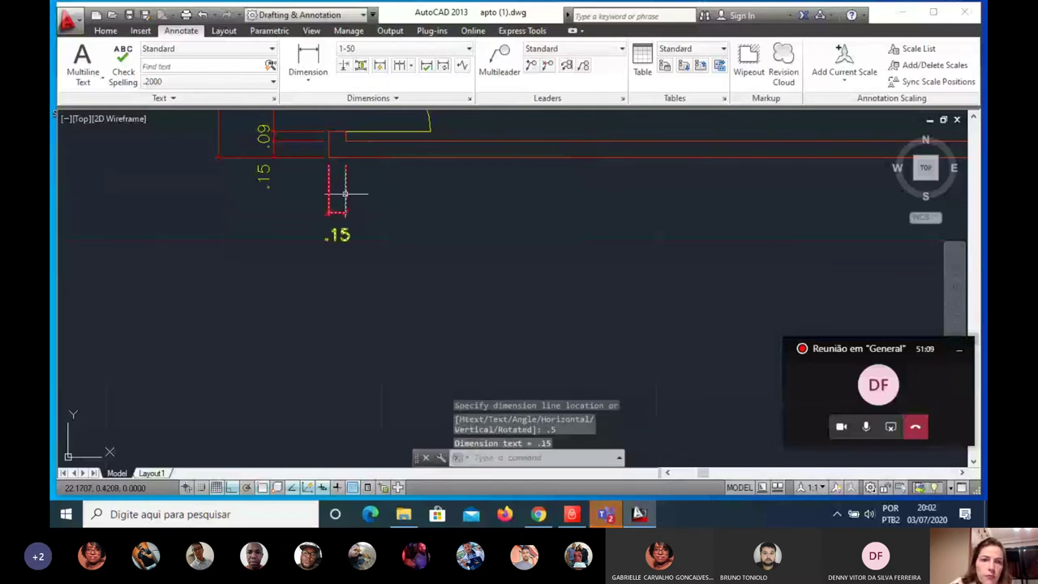
Step: Continue the chain with 7.18, .15 and .77 segments, then window-select its right end
left_click(399, 65)
scroll(391, 150, "down", 2)
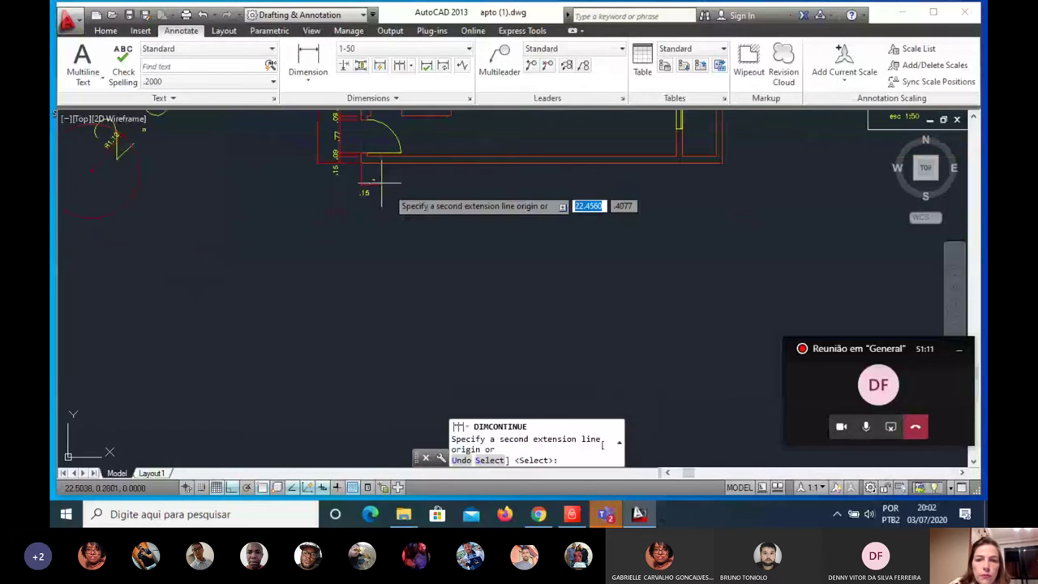
scroll(721, 167, "up", 3)
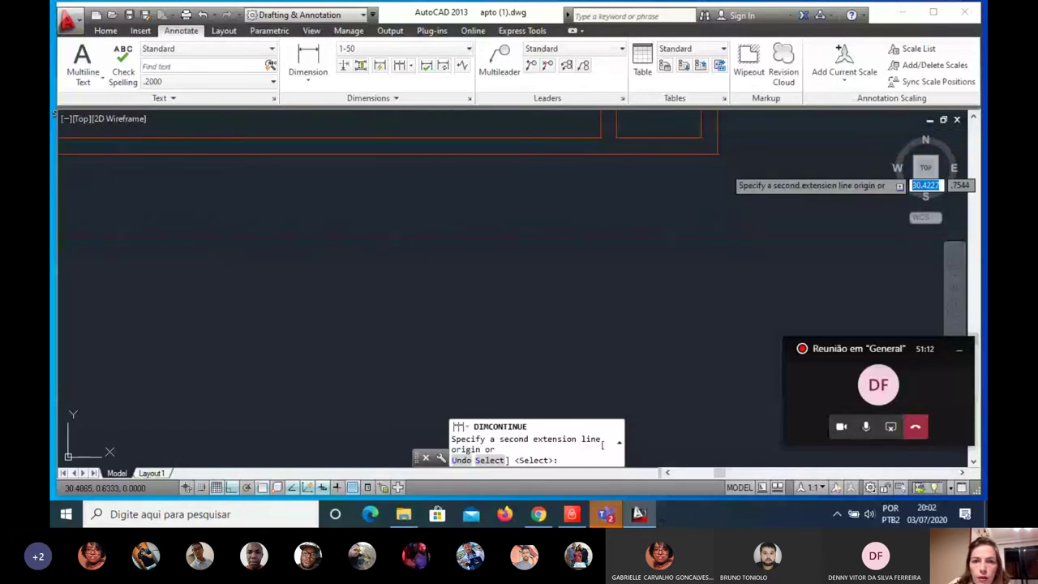
scroll(724, 171, "up", 2)
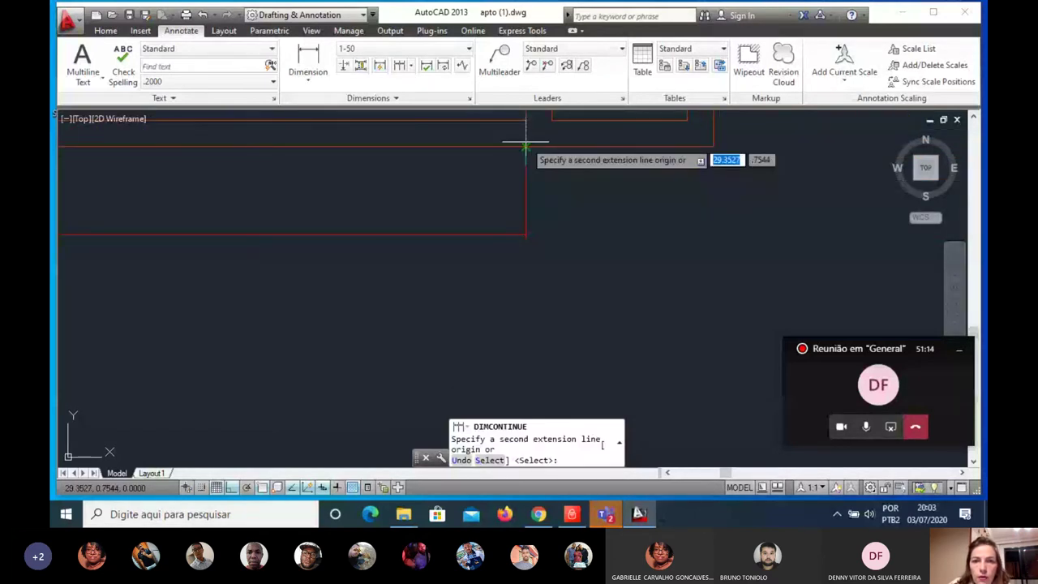
left_click(525, 146)
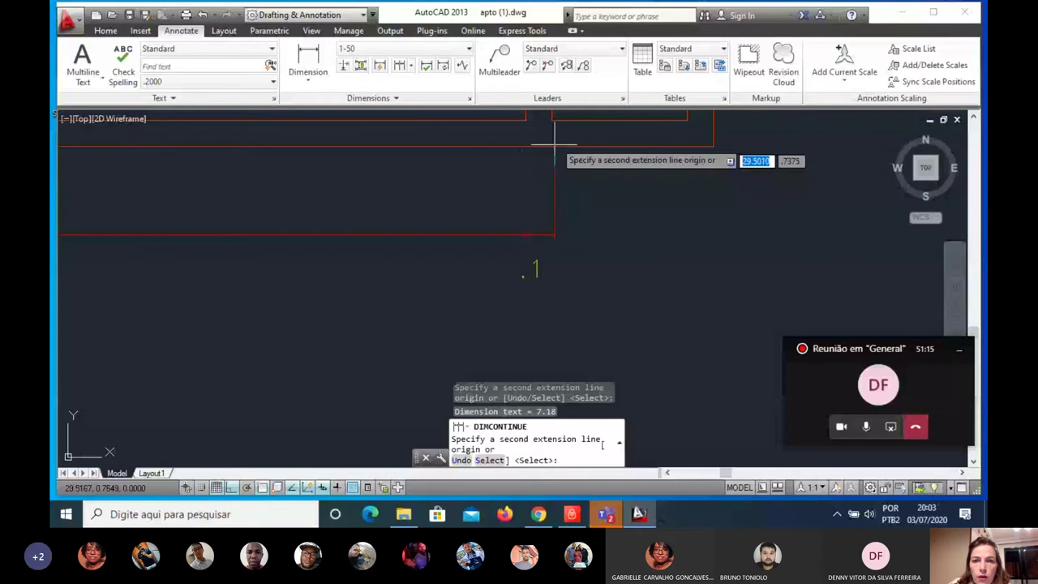
left_click(553, 146)
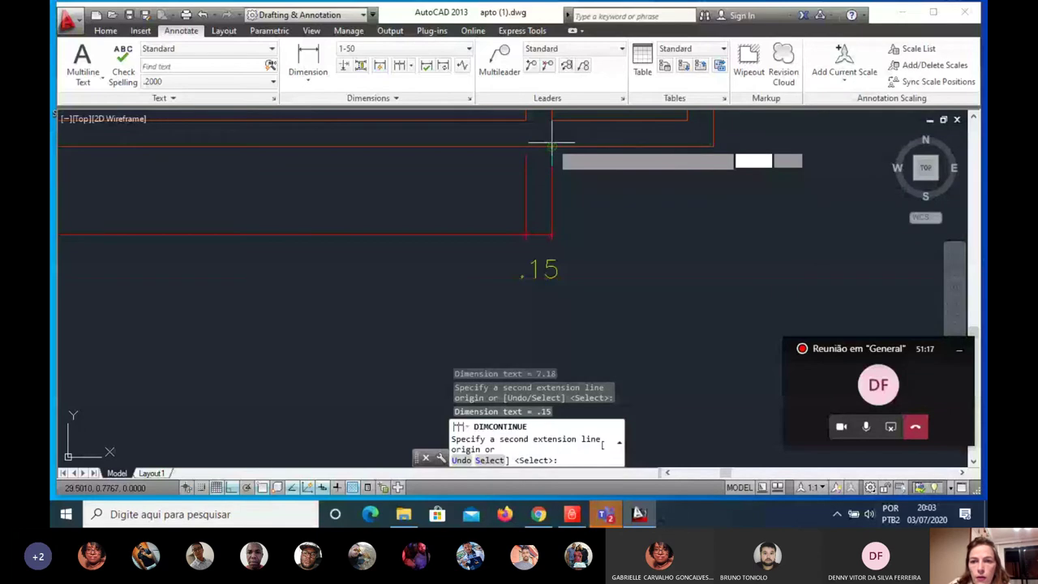
left_click(687, 147)
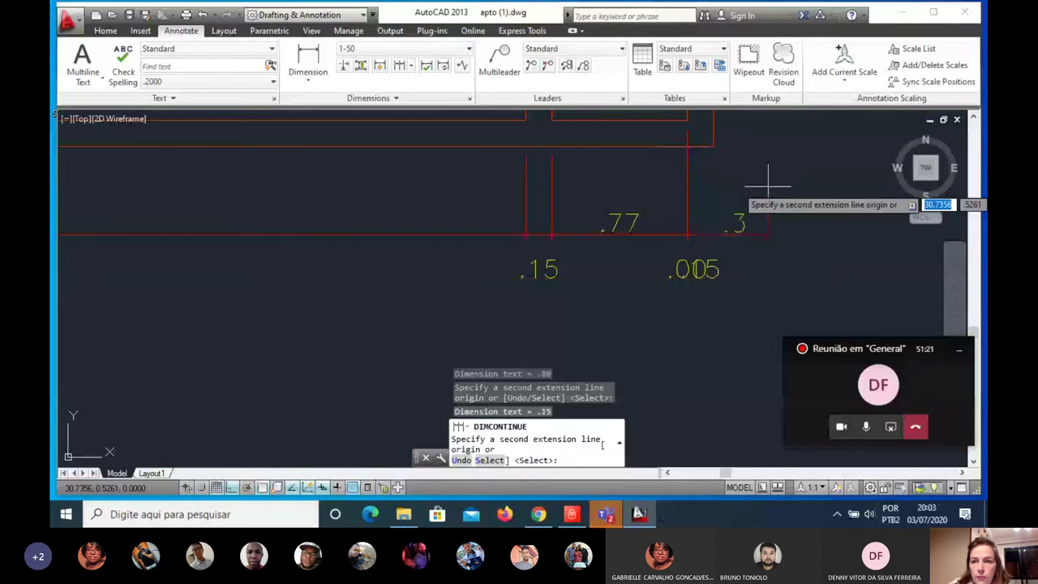
key("Return")
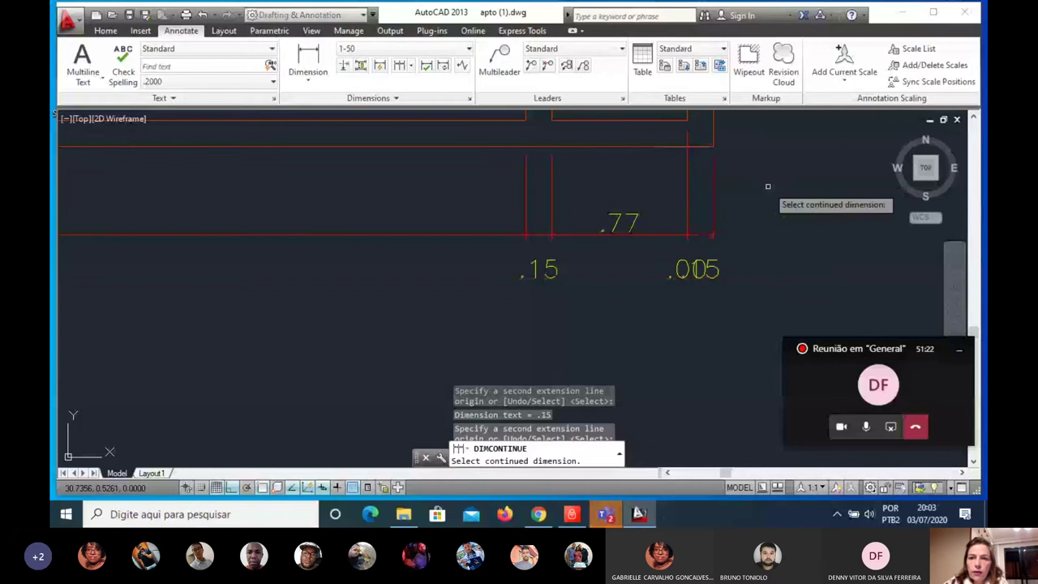
key("Return")
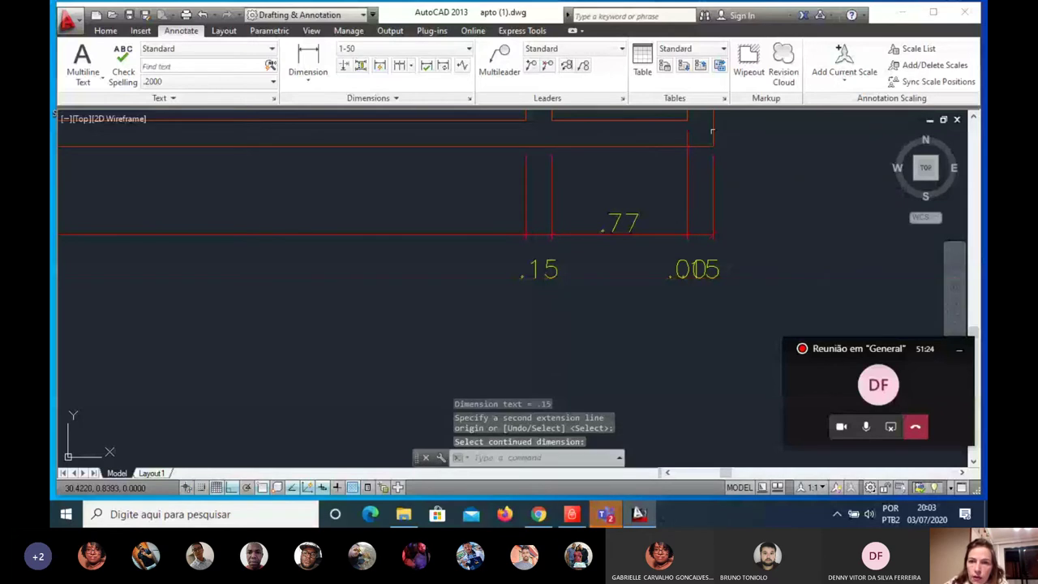
left_click_drag(712, 133, 568, 243)
Step: Stretch the selected end dimension's grip and drop it back in place
left_click(686, 144)
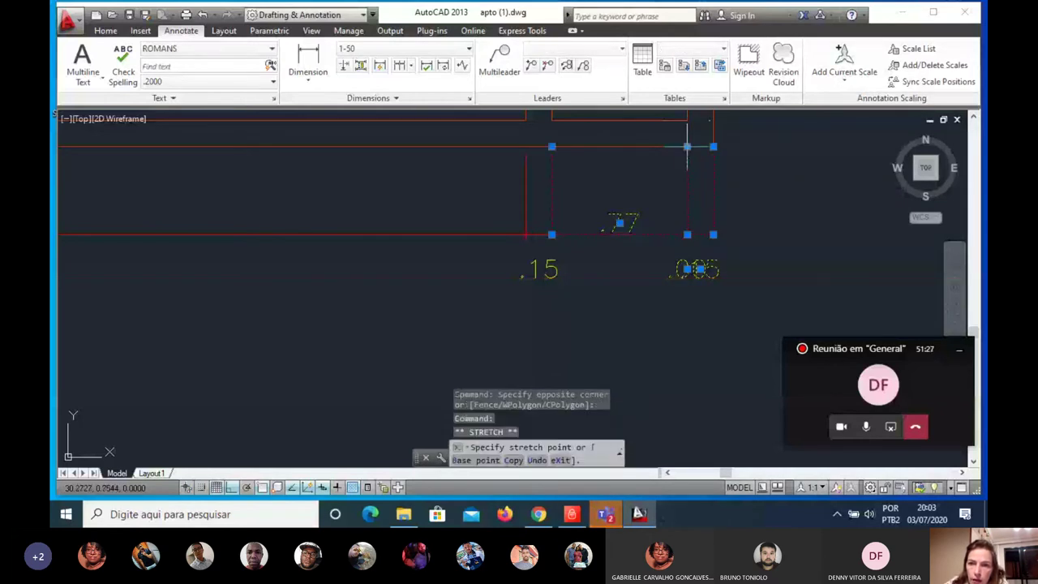
left_click(686, 143)
scroll(749, 219, "down", 4)
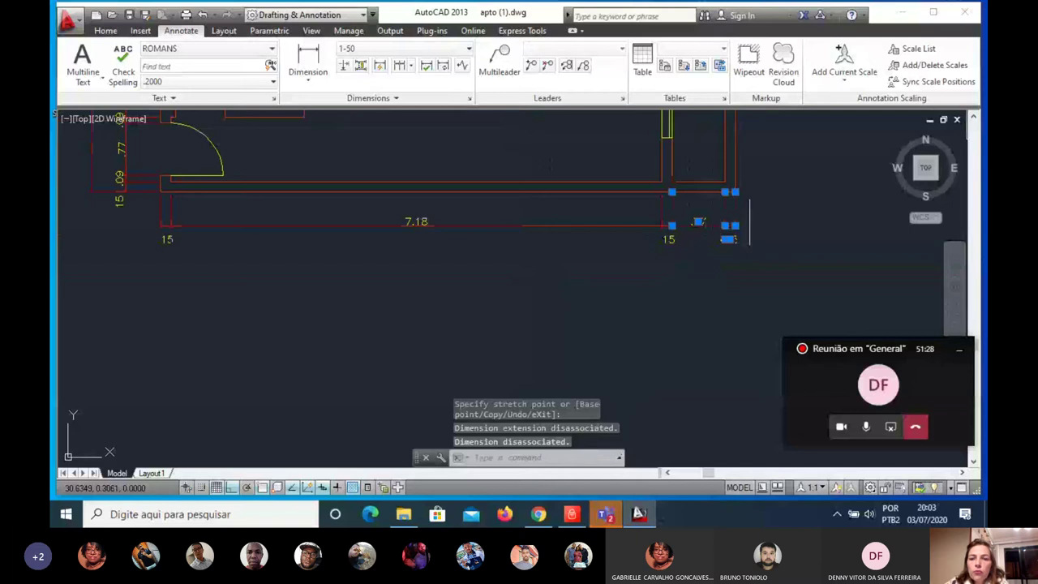
scroll(747, 243, "down", 3)
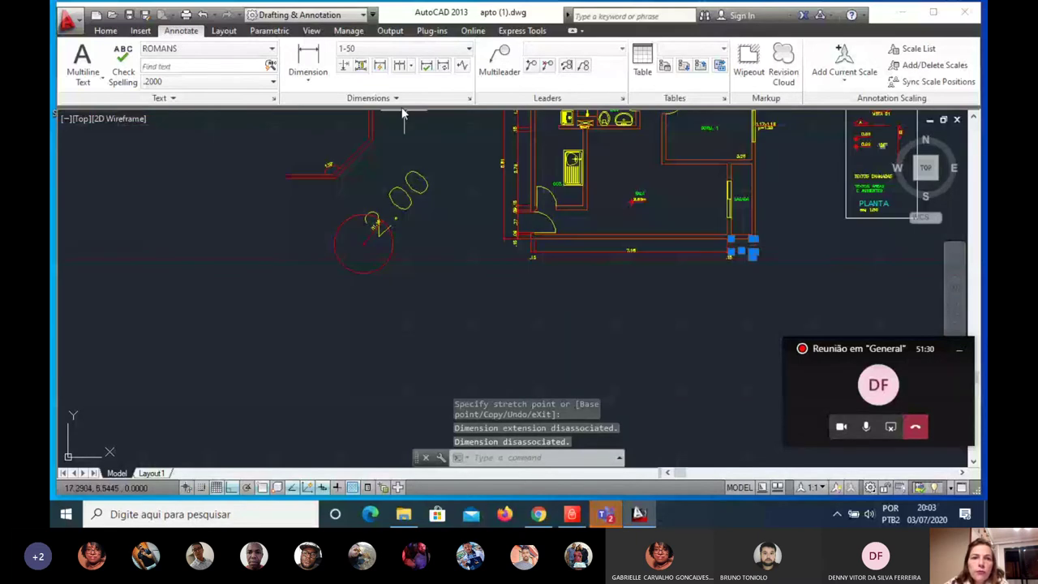
Step: Dimension the plan's bottom-left to bottom-right corner as an overall 8.40, placed below the chain
left_click(308, 80)
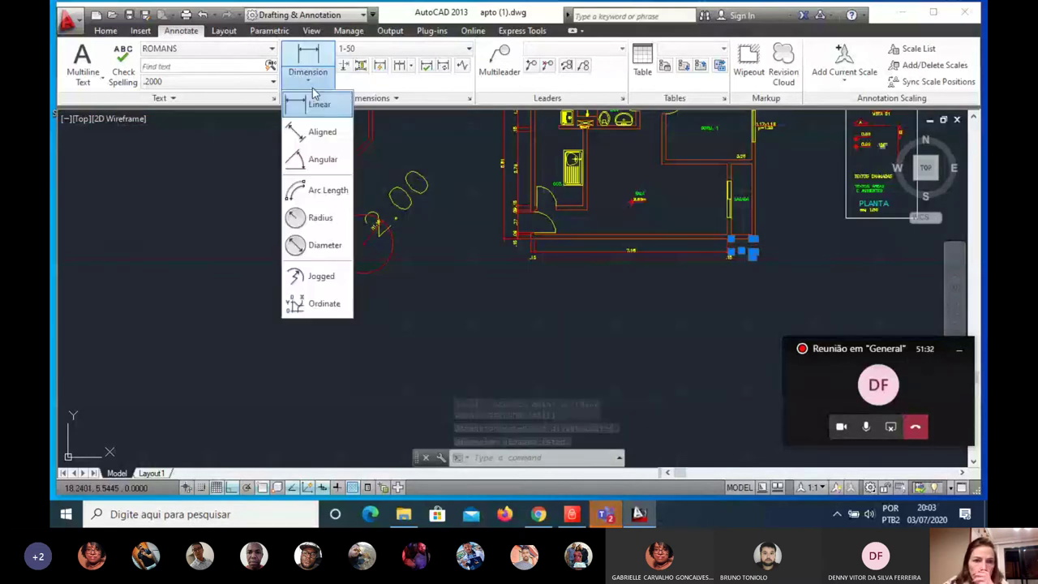
left_click(316, 103)
scroll(600, 244, "up", 3)
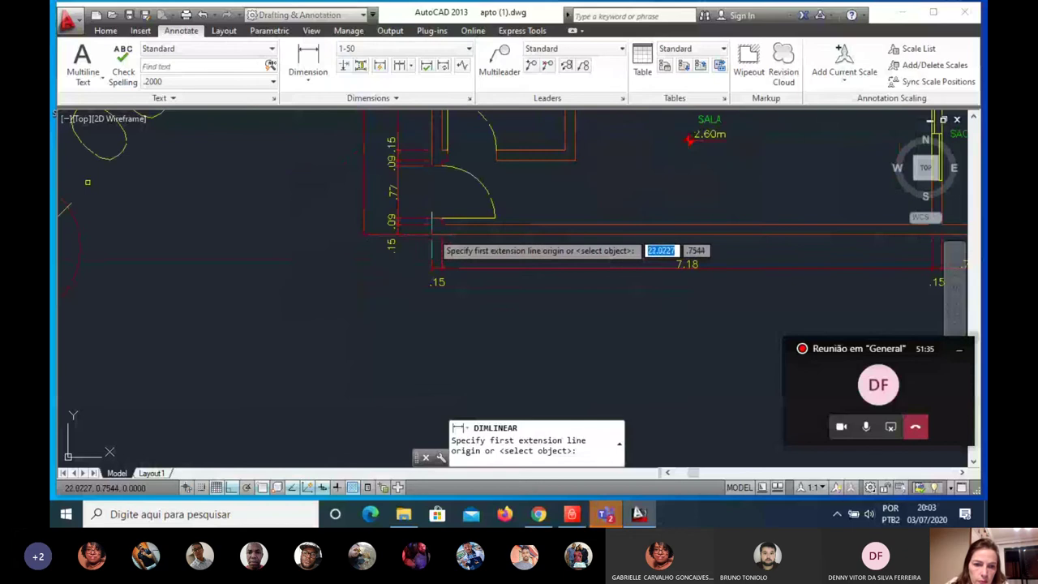
scroll(430, 237, "up", 3)
left_click(409, 237)
scroll(421, 240, "down", 5)
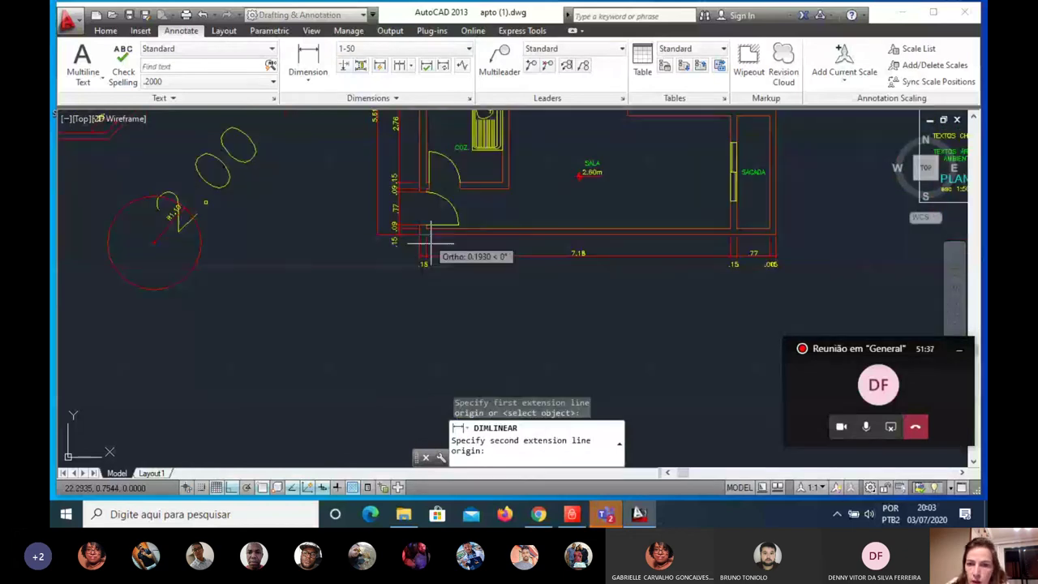
scroll(568, 257, "up", 2)
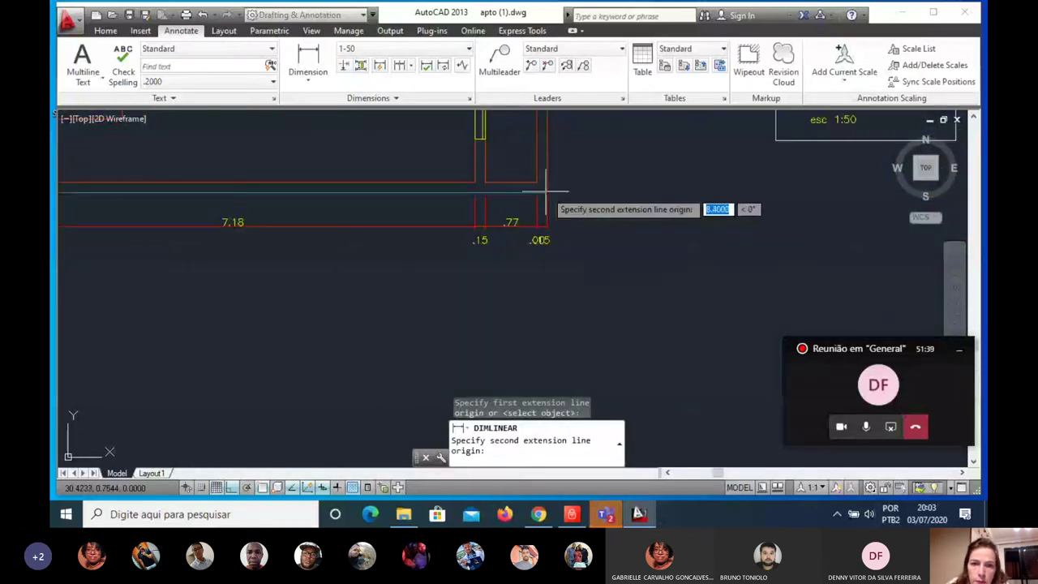
left_click(549, 239)
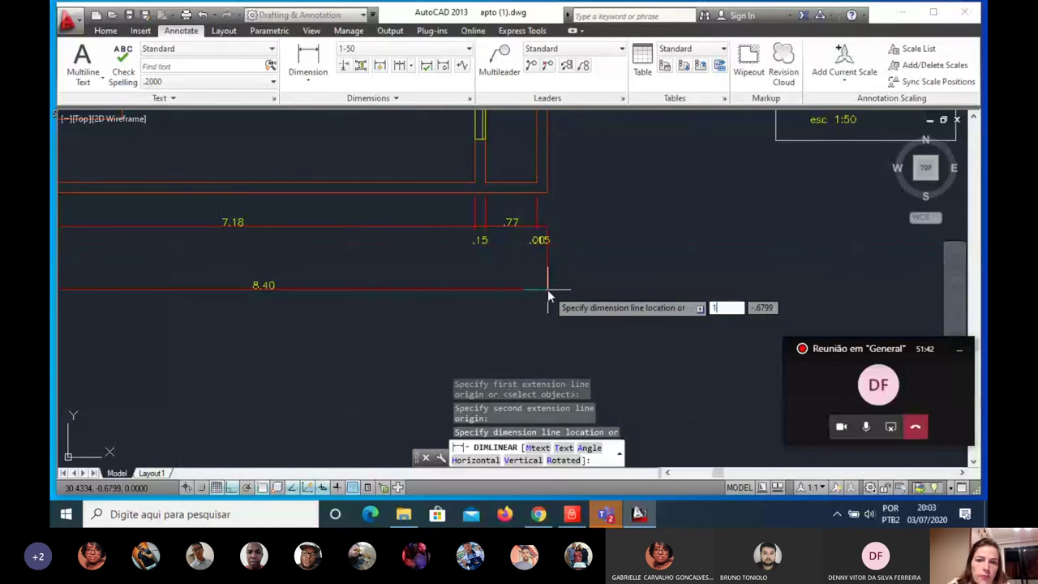
left_click(547, 290)
scroll(606, 295, "down", 5)
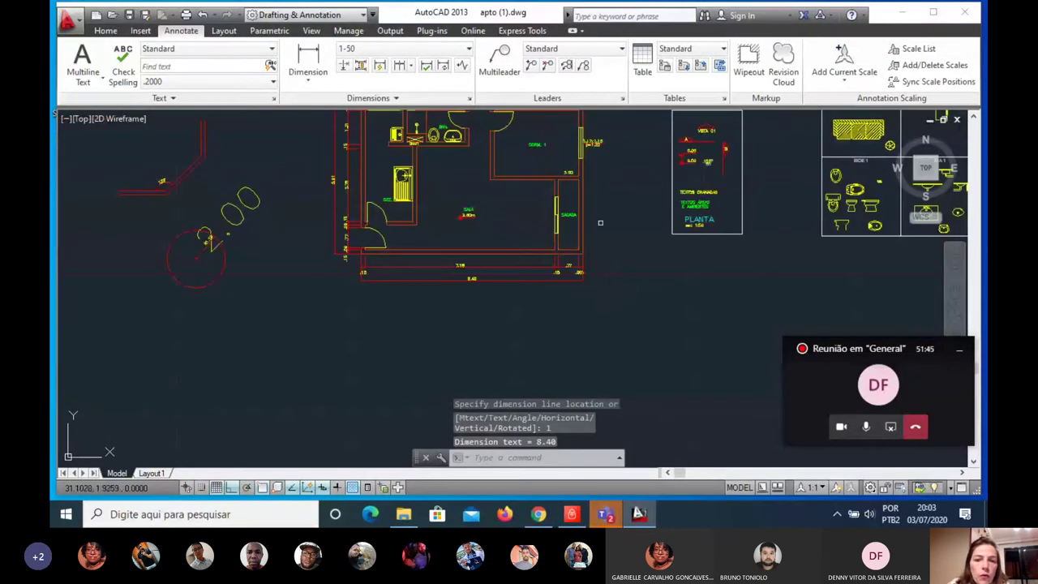
scroll(592, 227, "up", 2)
scroll(511, 369, "down", 1)
scroll(523, 362, "down", 2)
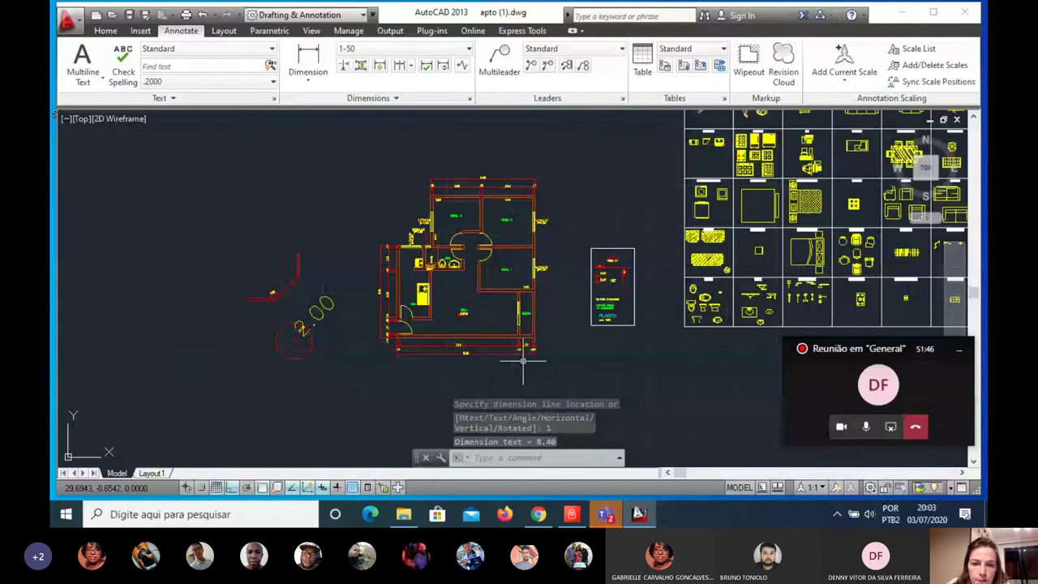
scroll(527, 357, "up", 1)
scroll(536, 345, "up", 1)
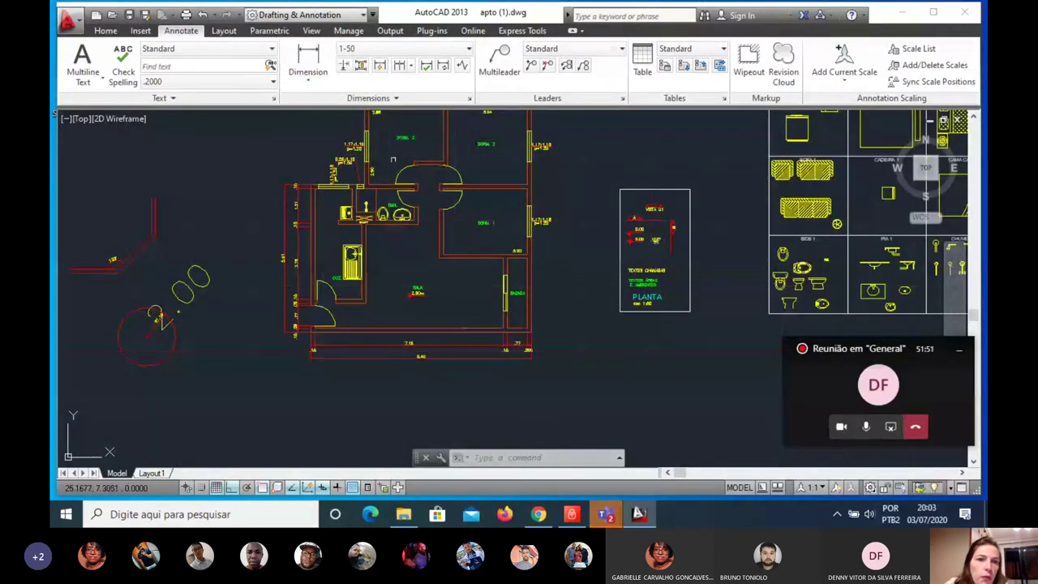
left_click(328, 76)
Step: Try starting linear dimensions at the SACADA wall corner, cancelling both attempts
left_click(324, 104)
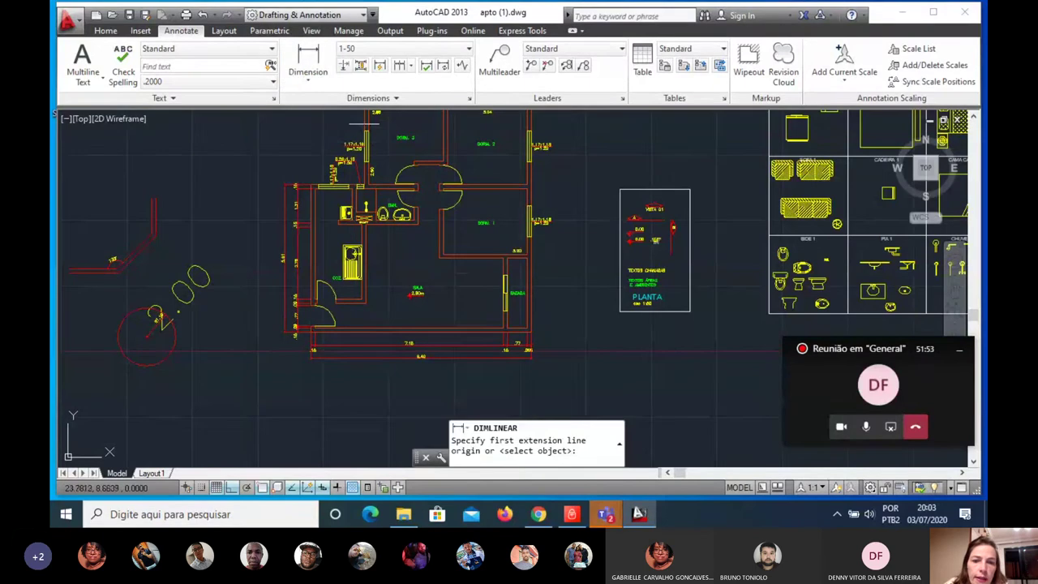
scroll(523, 274, "up", 2)
scroll(531, 340, "up", 2)
left_click(525, 382)
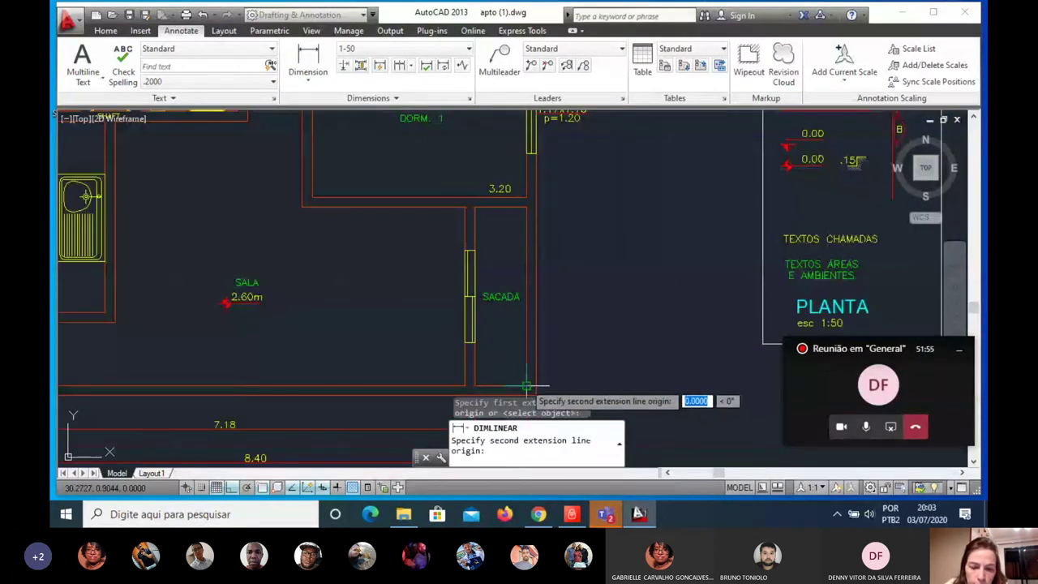
key("Escape")
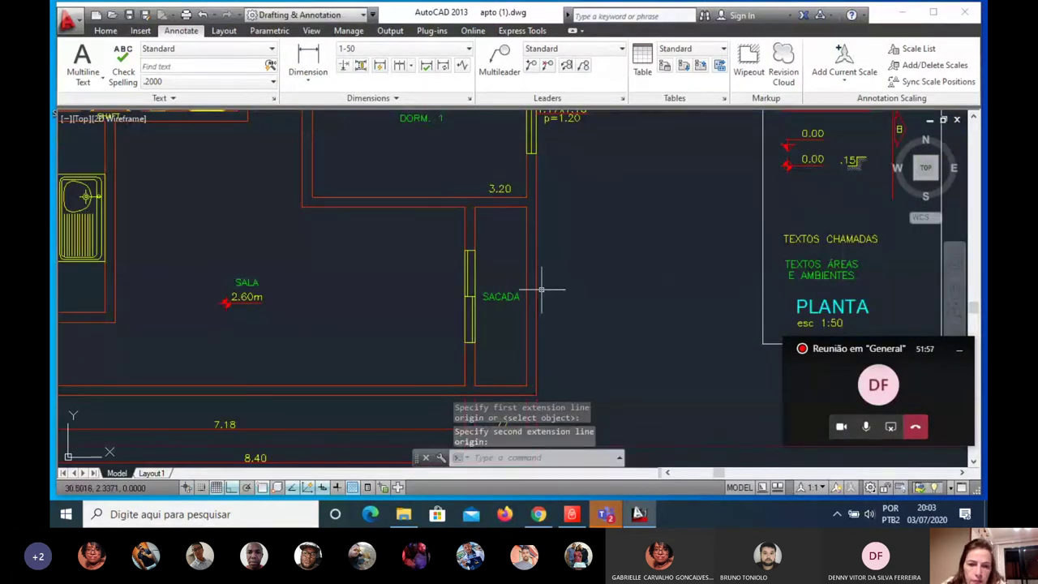
scroll(542, 288, "down", 3)
left_click(308, 77)
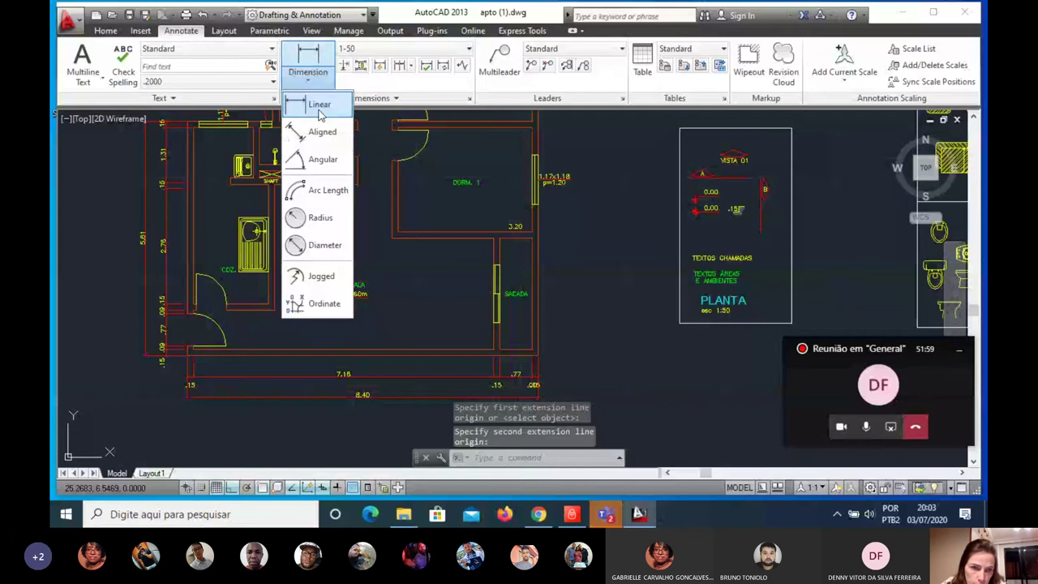
left_click(308, 77)
scroll(514, 341, "up", 3)
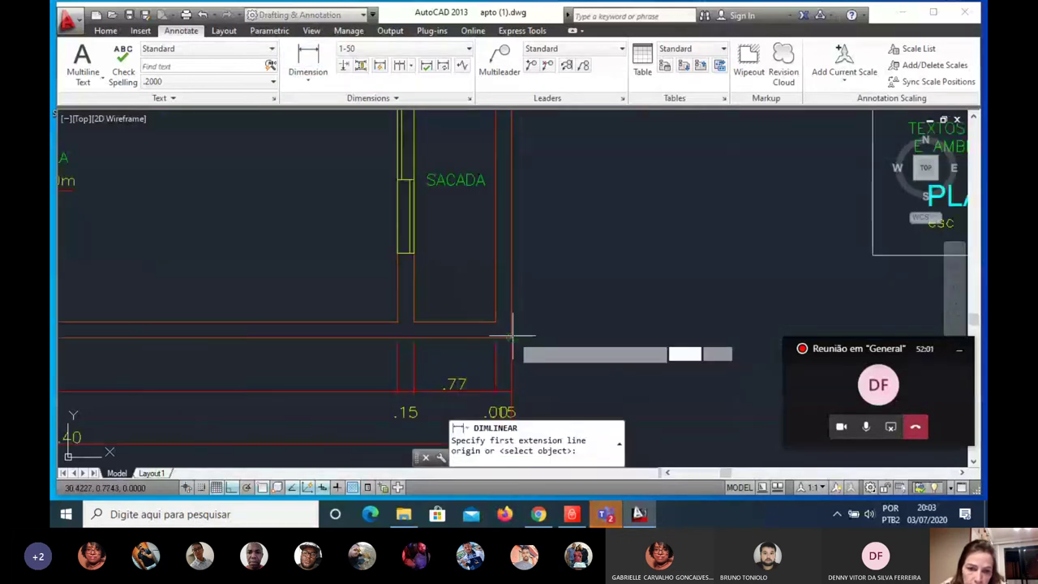
left_click(512, 338)
left_click(494, 322)
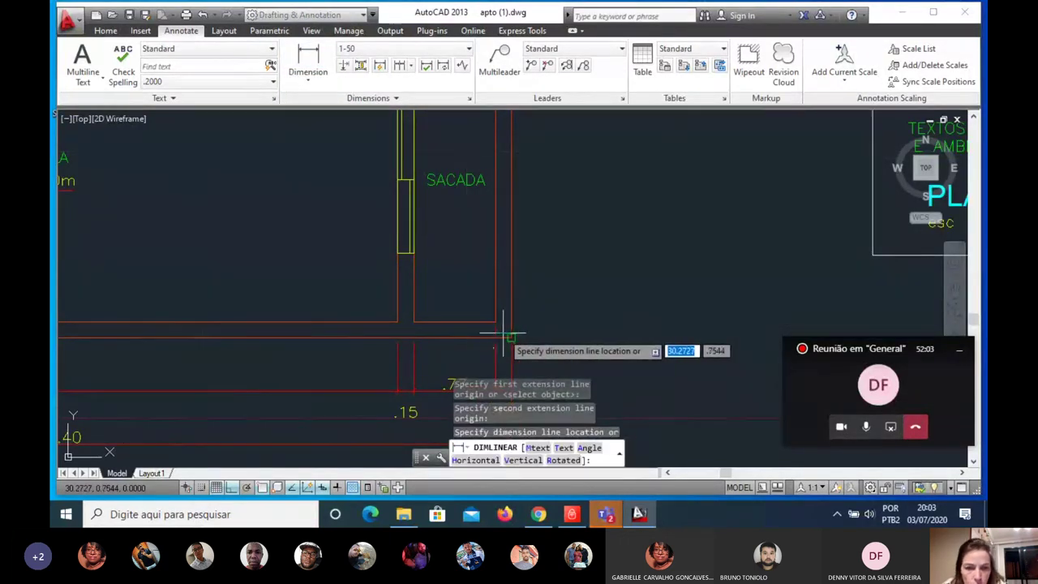
scroll(500, 322, "up", 2)
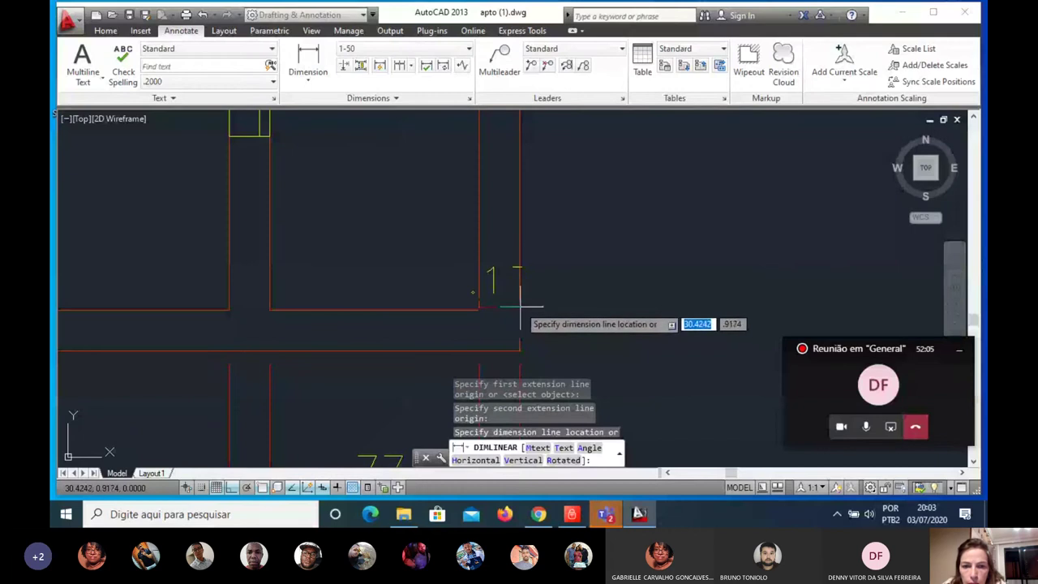
key("Escape")
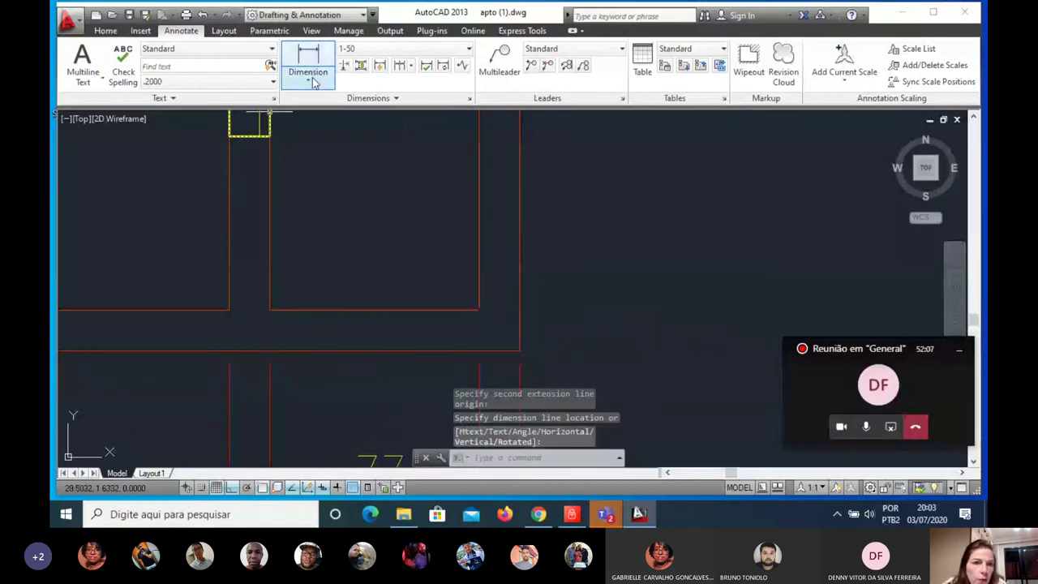
Step: Place a vertical .15 linear dimension at the right wall corner
left_click(317, 77)
left_click(334, 114)
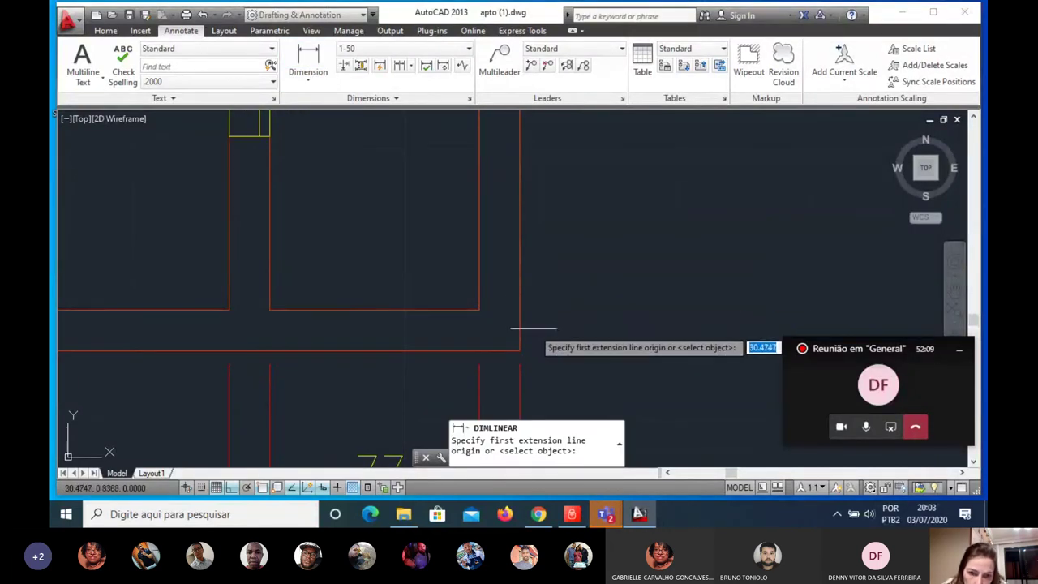
left_click(520, 350)
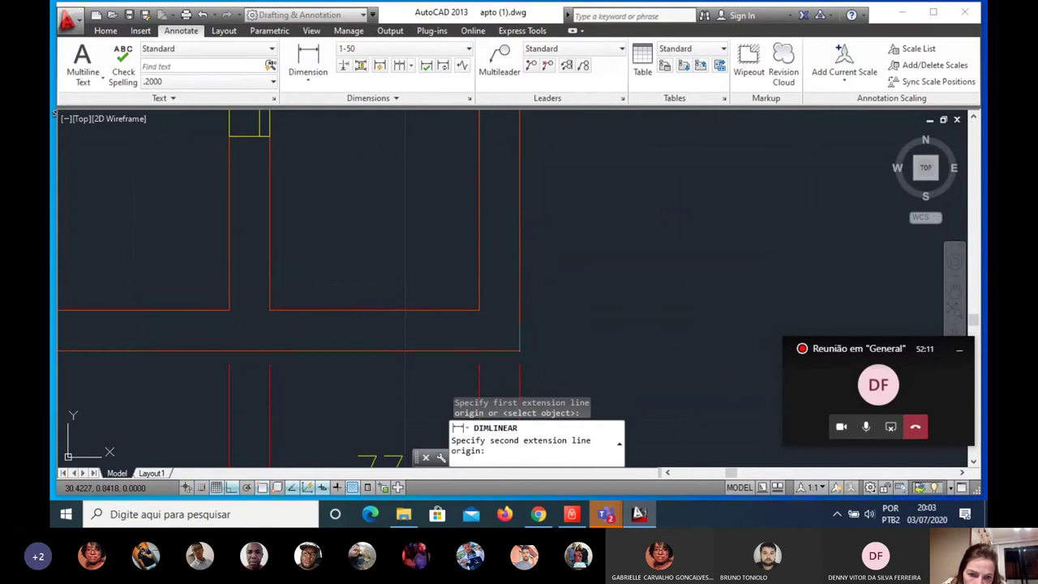
left_click(519, 309)
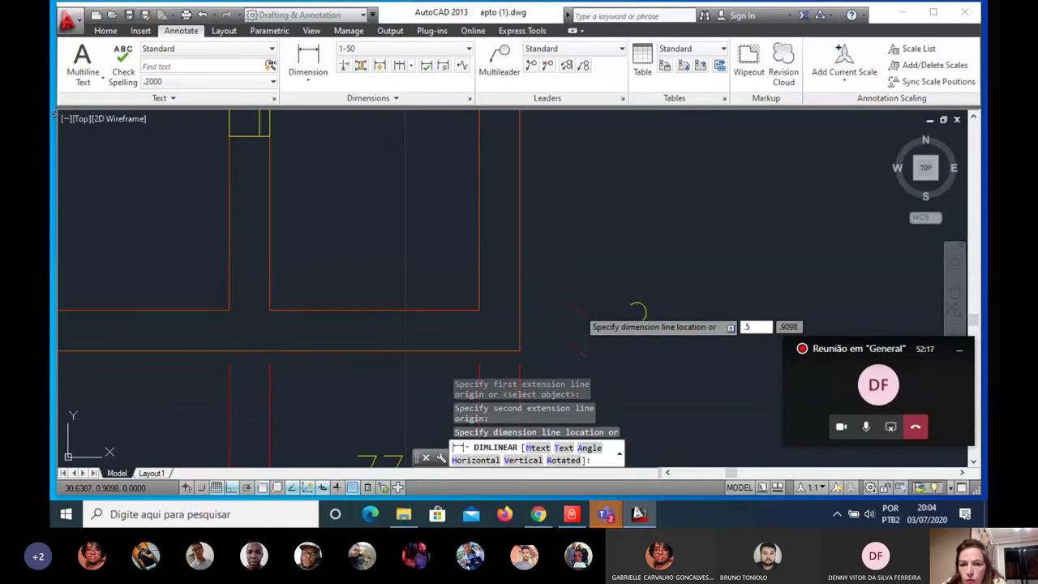
left_click(649, 318)
scroll(591, 320, "down", 3)
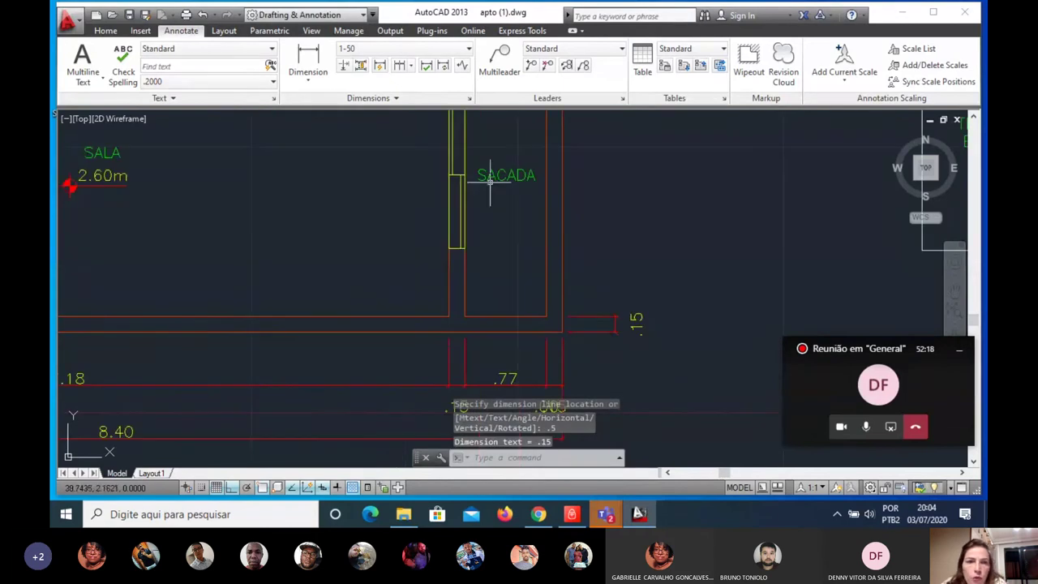
Step: Continue the chain up the right wall with 2.66, .15, .66, 1.18 and .66 segments
left_click(400, 70)
scroll(560, 252, "down", 5)
scroll(545, 162, "up", 7)
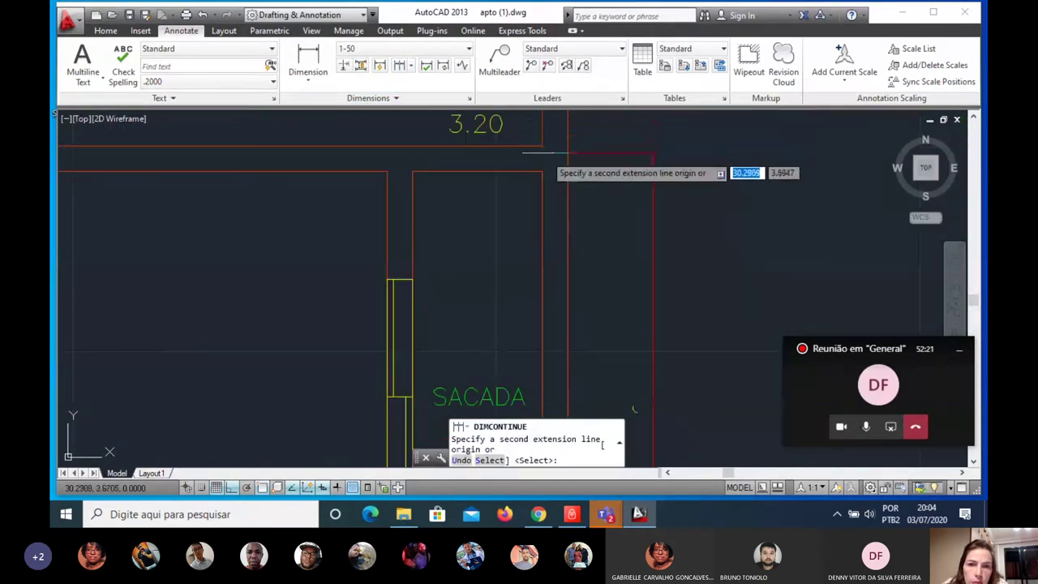
left_click(544, 147)
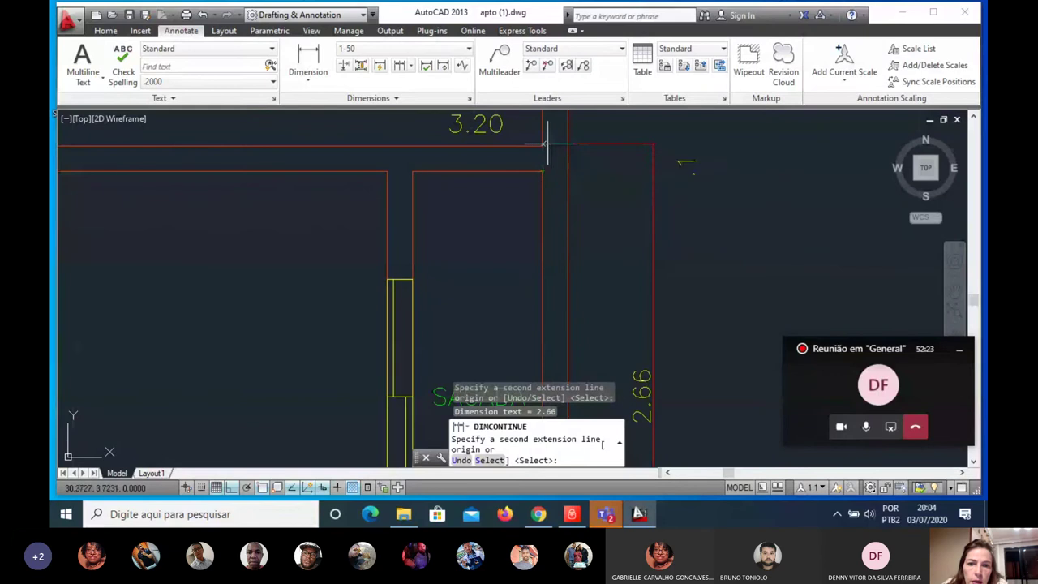
left_click(546, 140)
scroll(551, 223, "down", 5)
scroll(565, 217, "up", 2)
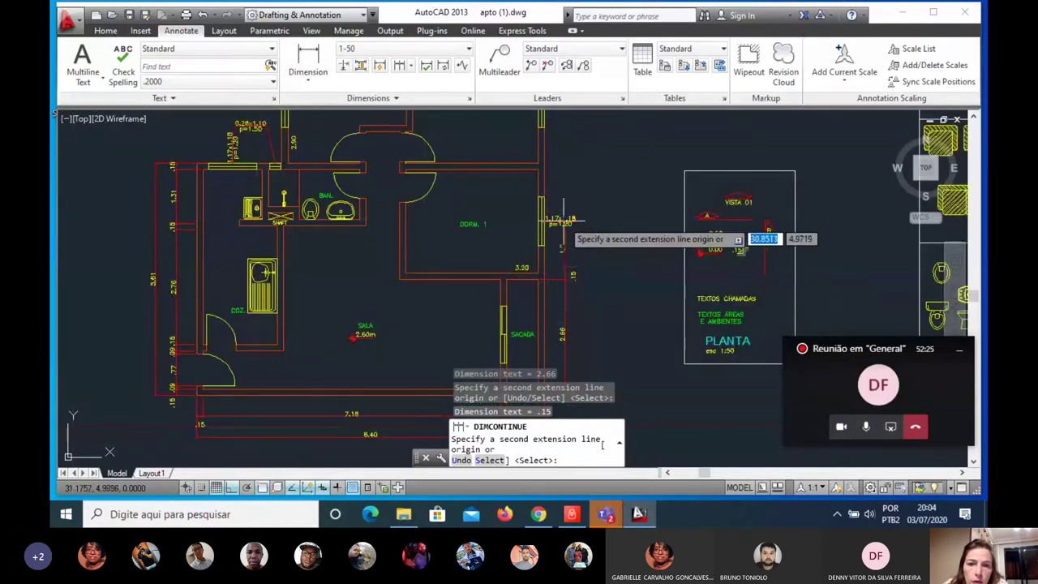
scroll(565, 219, "up", 4)
left_click(520, 274)
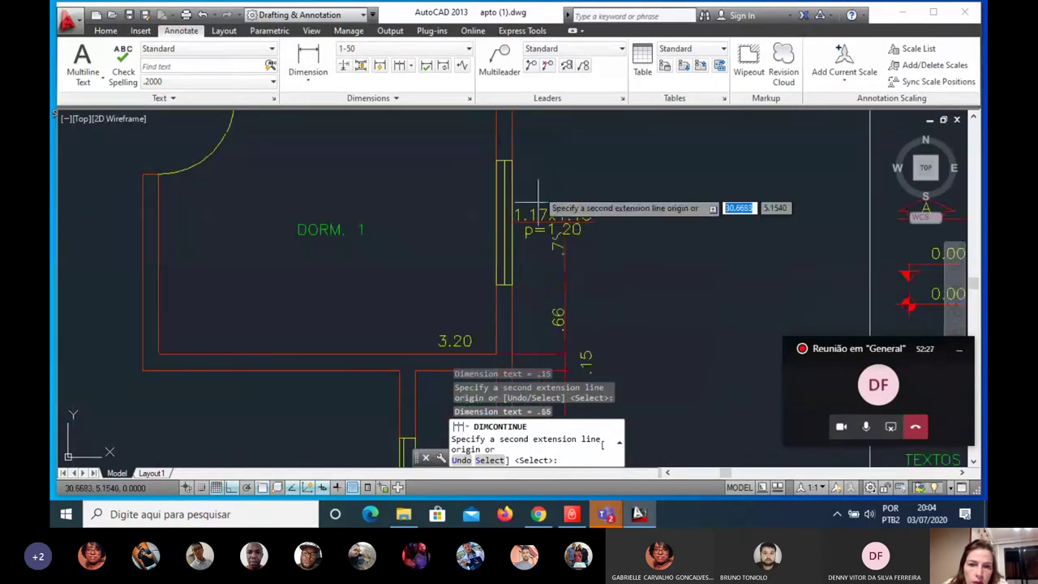
left_click(521, 154)
scroll(551, 236, "down", 3)
scroll(530, 173, "up", 3)
scroll(509, 213, "up", 2)
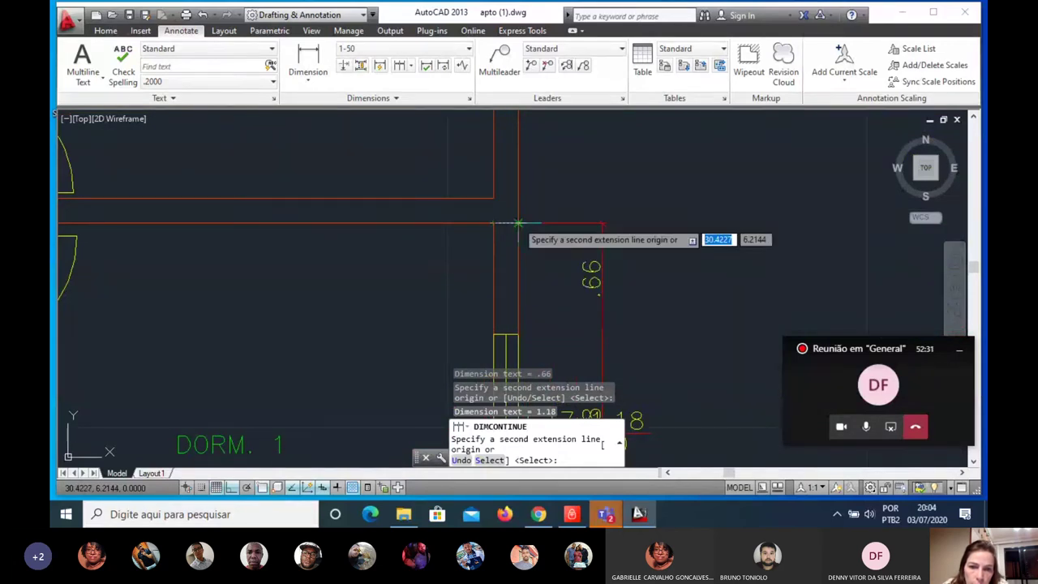
left_click(518, 222)
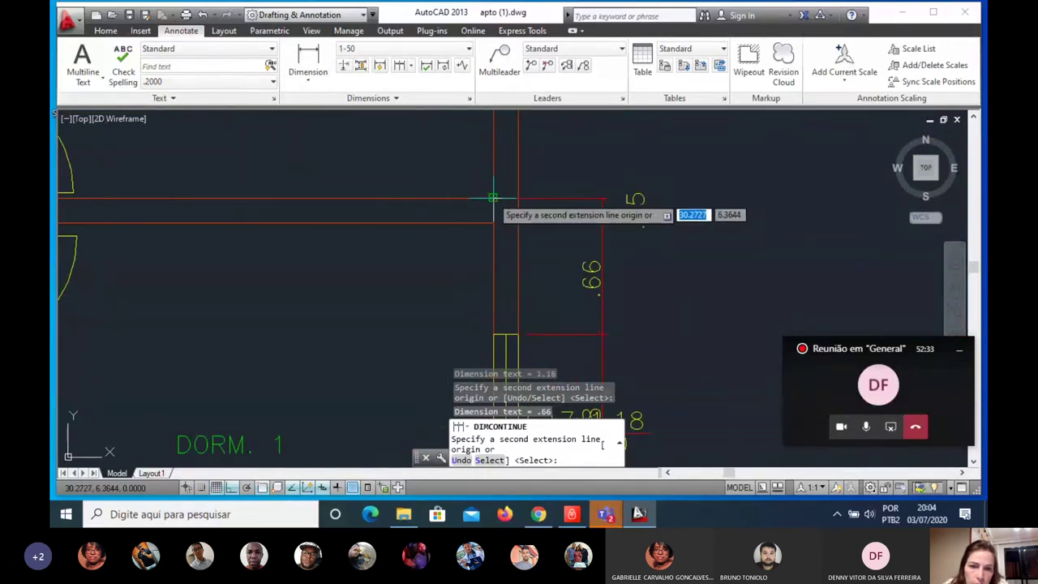
Step: Add the .15, .86, 1.18 and final .15 segments, then end the continued dimensioning
left_click(514, 197)
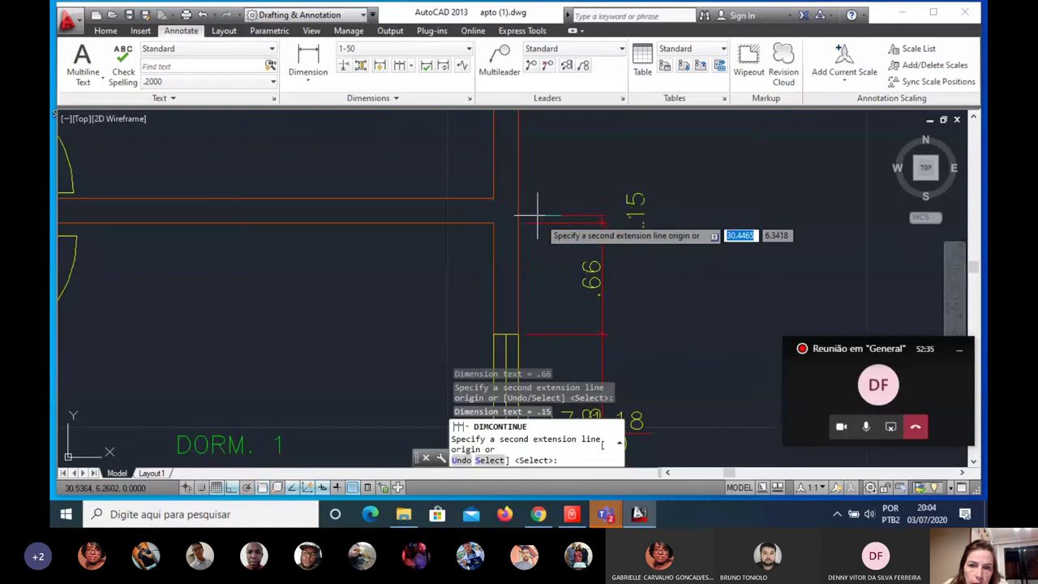
scroll(519, 199, "down", 3)
scroll(528, 197, "up", 3)
left_click(529, 197)
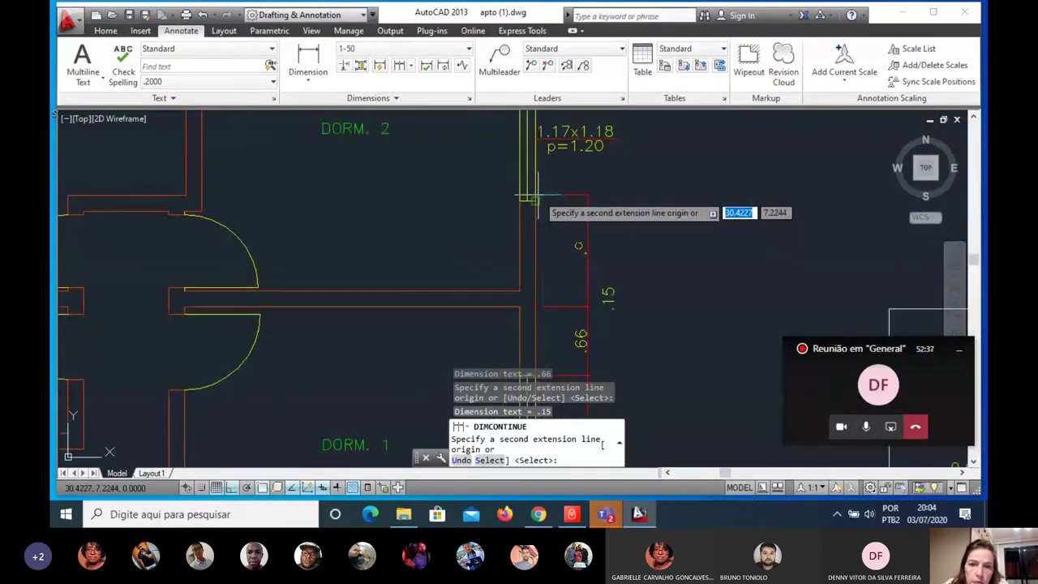
scroll(536, 197, "down", 5)
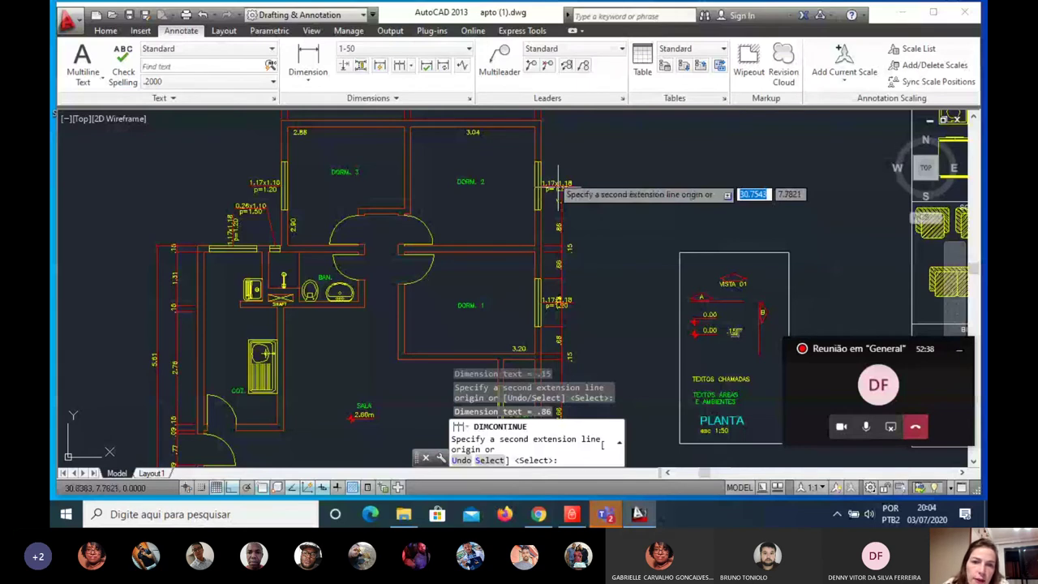
left_click(558, 184)
scroll(558, 183, "up", 6)
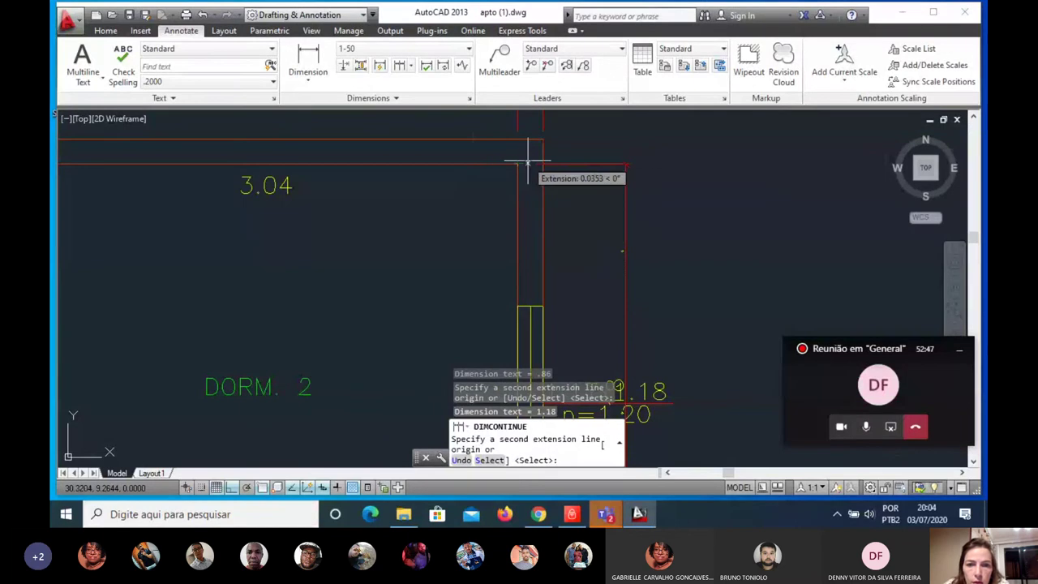
left_click(544, 159)
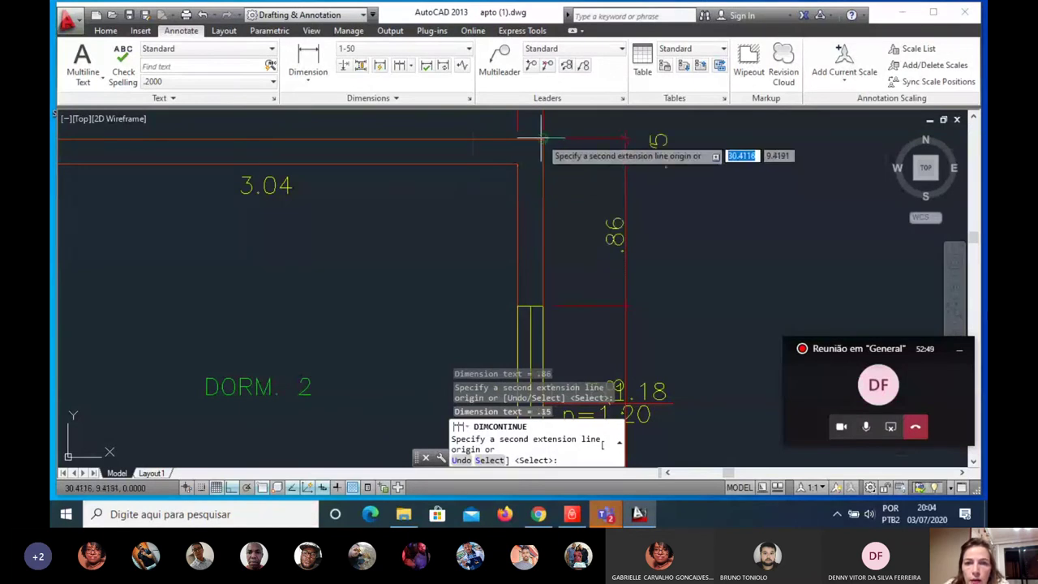
key("Return")
scroll(591, 143, "down", 5)
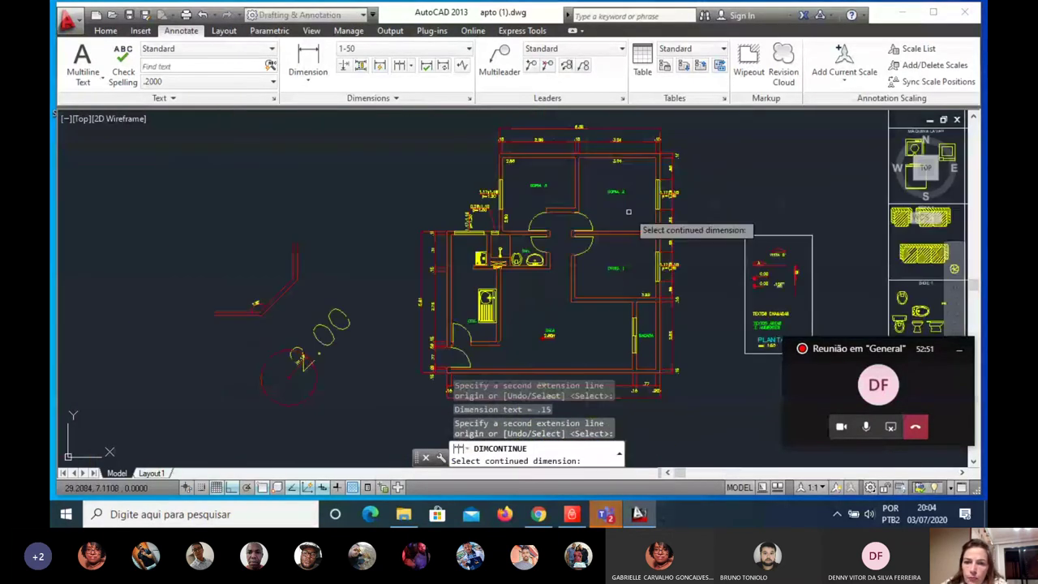
key("Return")
scroll(657, 203, "up", 3)
scroll(657, 201, "up", 2)
scroll(657, 202, "up", 4)
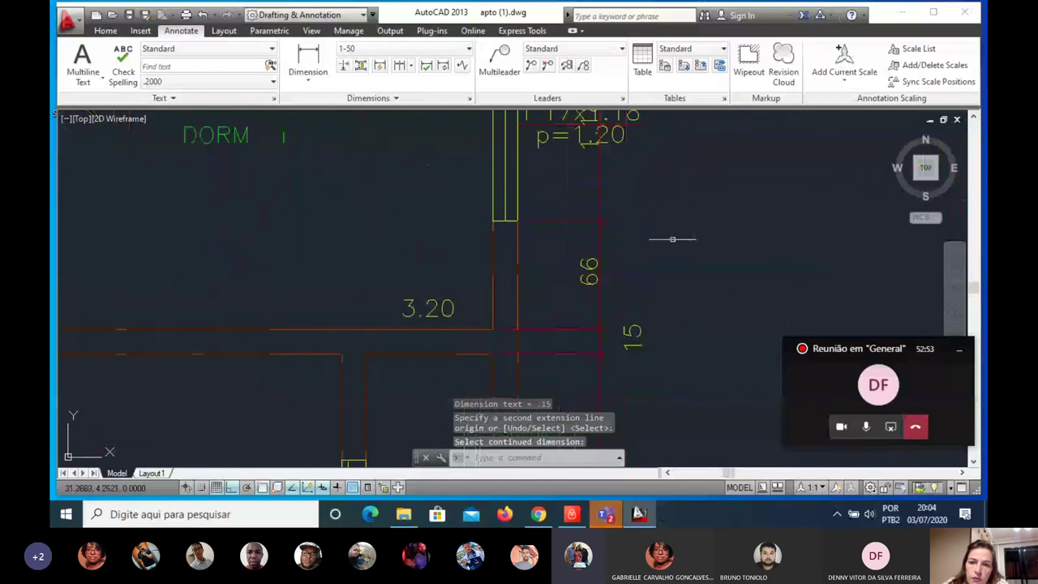
scroll(669, 237, "down", 4)
scroll(619, 239, "up", 4)
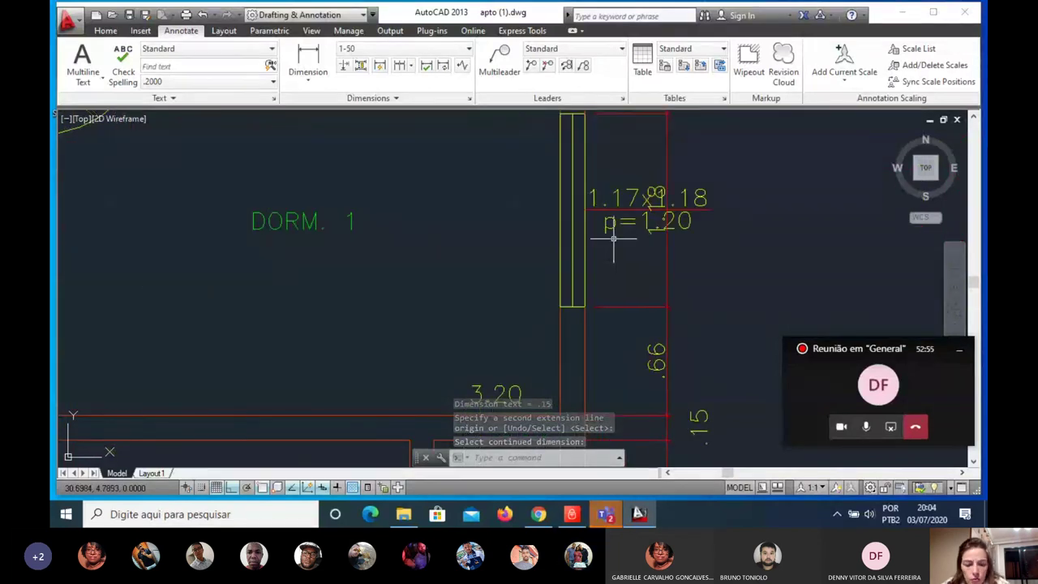
Step: Move the 1.17x1.18 p=1.20 window label left into DORM. 1 with MOVE
type("m")
key("Return")
left_click(618, 242)
left_click(603, 229)
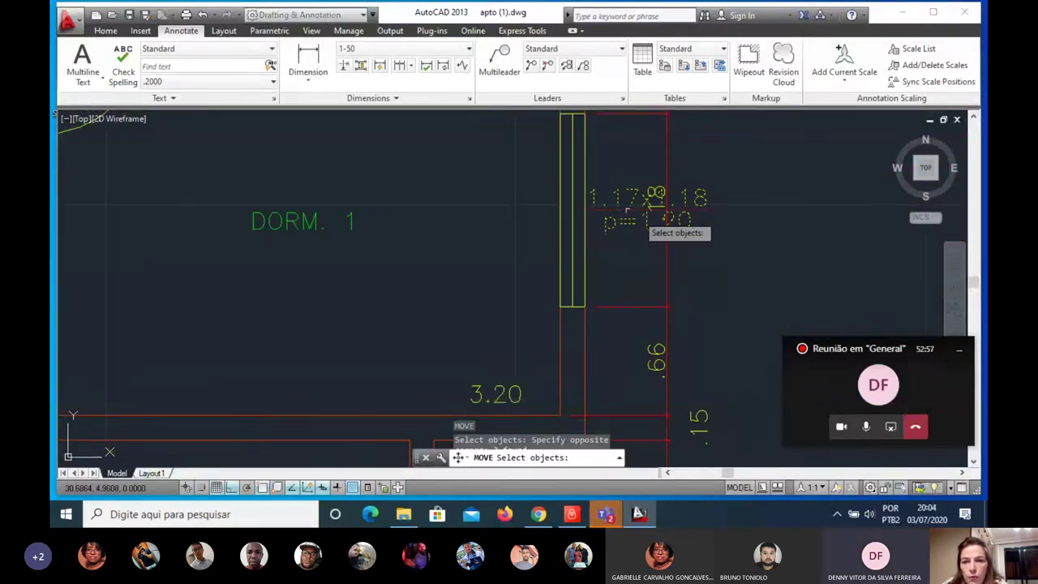
key("Return")
left_click(610, 272)
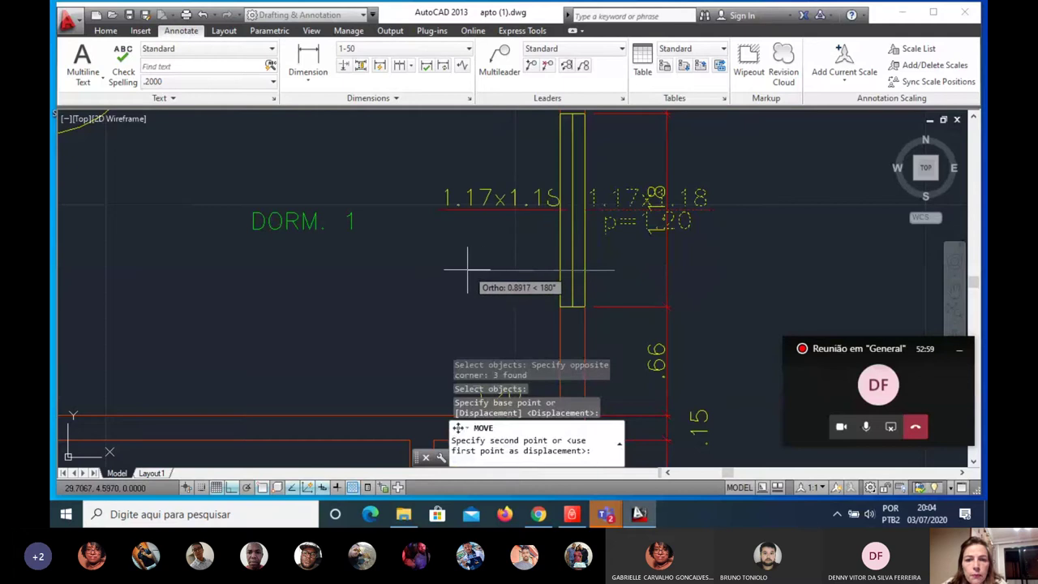
left_click(455, 271)
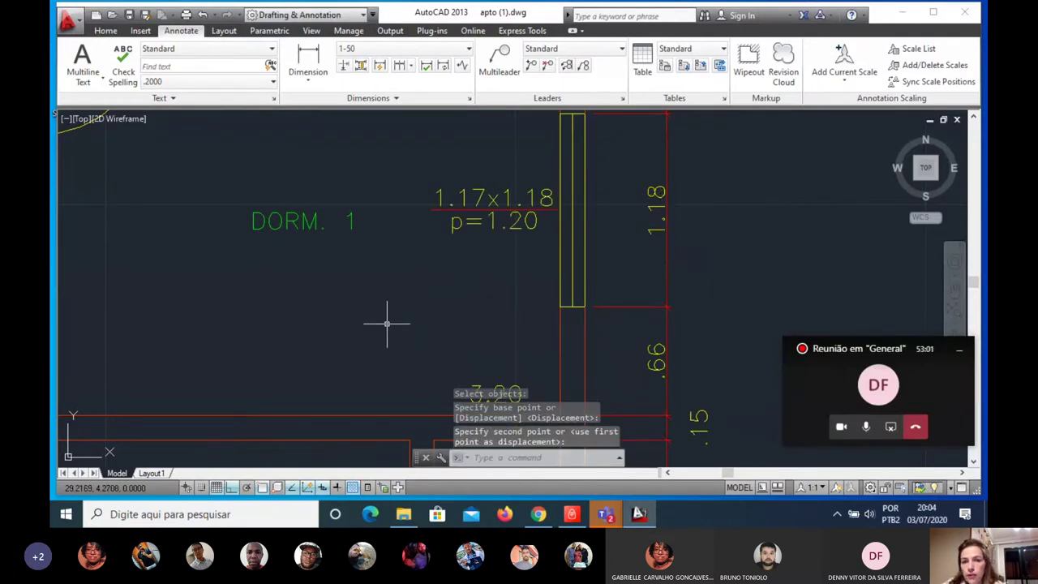
Step: Grip-move the crowded .15 dimension text to a new spot clear of the walls
scroll(704, 260, "down", 4)
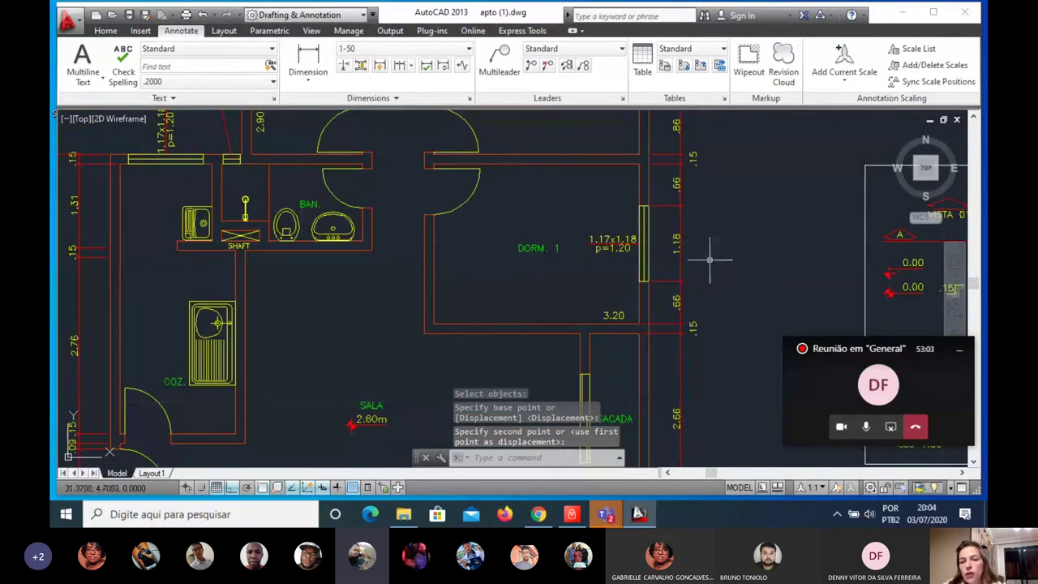
scroll(579, 274, "down", 2)
scroll(665, 359, "up", 2)
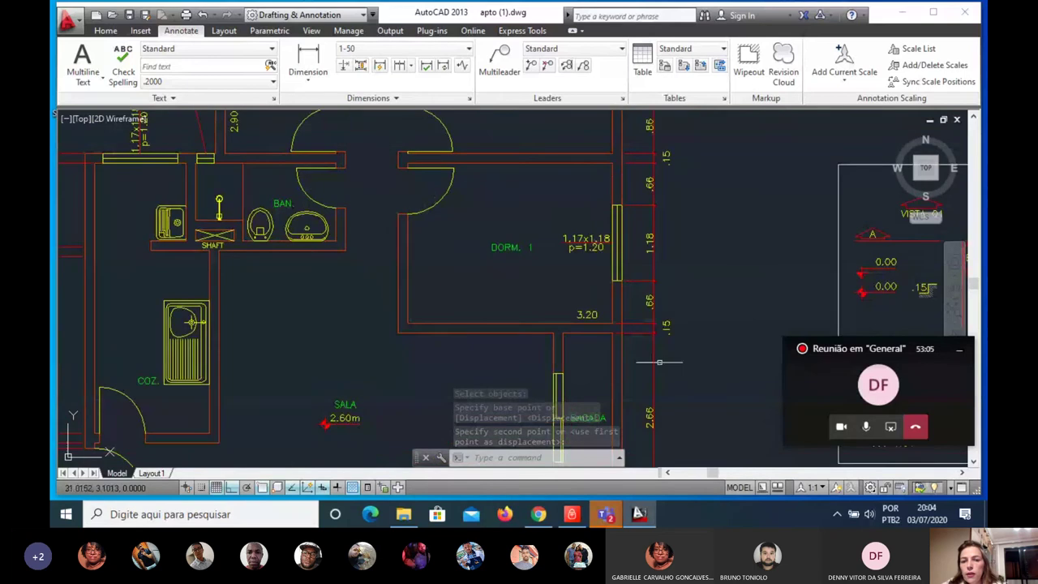
scroll(690, 290, "up", 3)
left_click(691, 290)
left_click(675, 282)
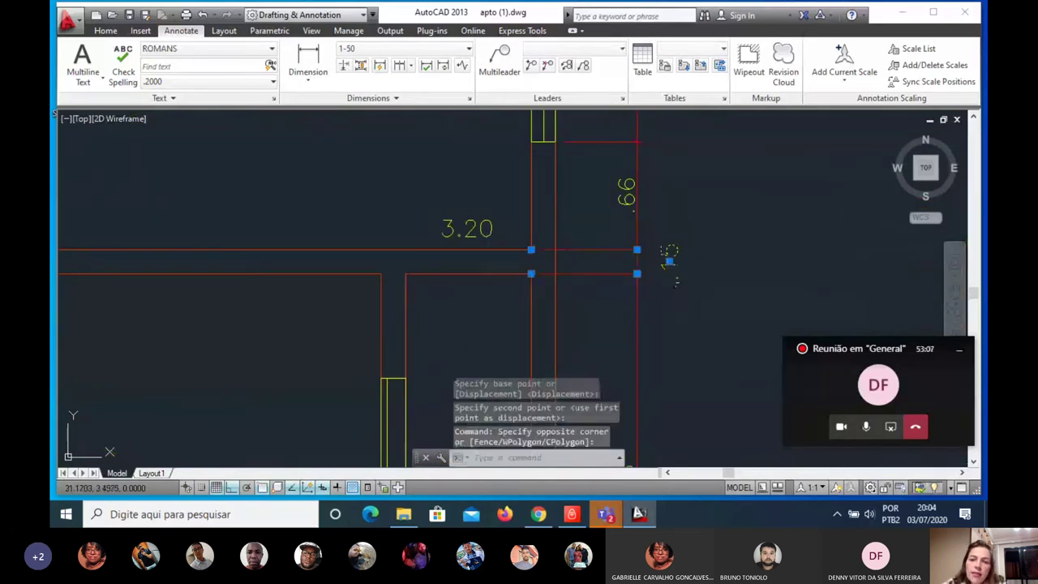
scroll(669, 260, "up", 2)
left_click(669, 260)
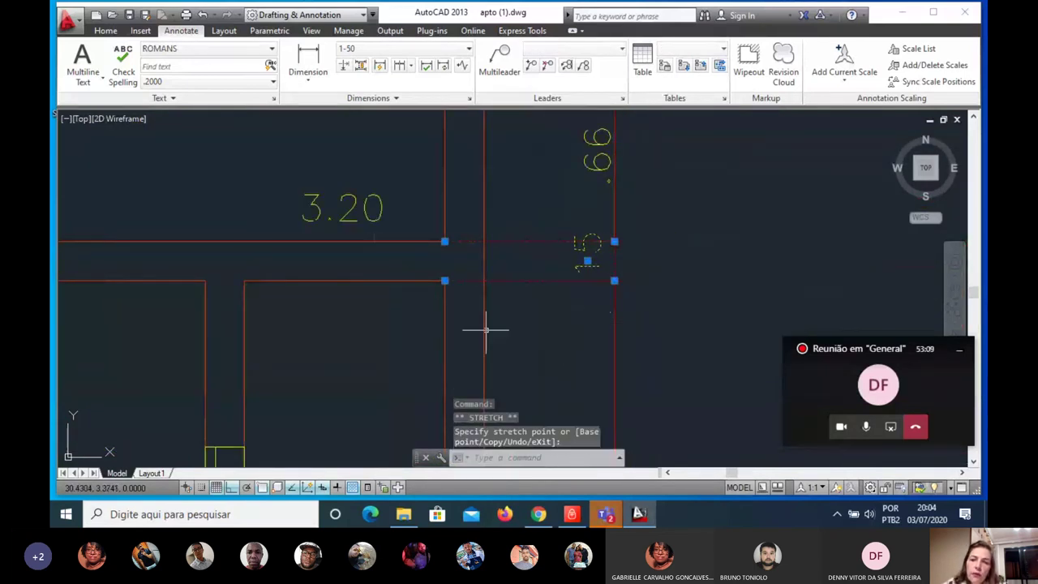
scroll(653, 356, "down", 3)
scroll(649, 339, "down", 2)
scroll(611, 263, "down", 2)
scroll(626, 276, "up", 5)
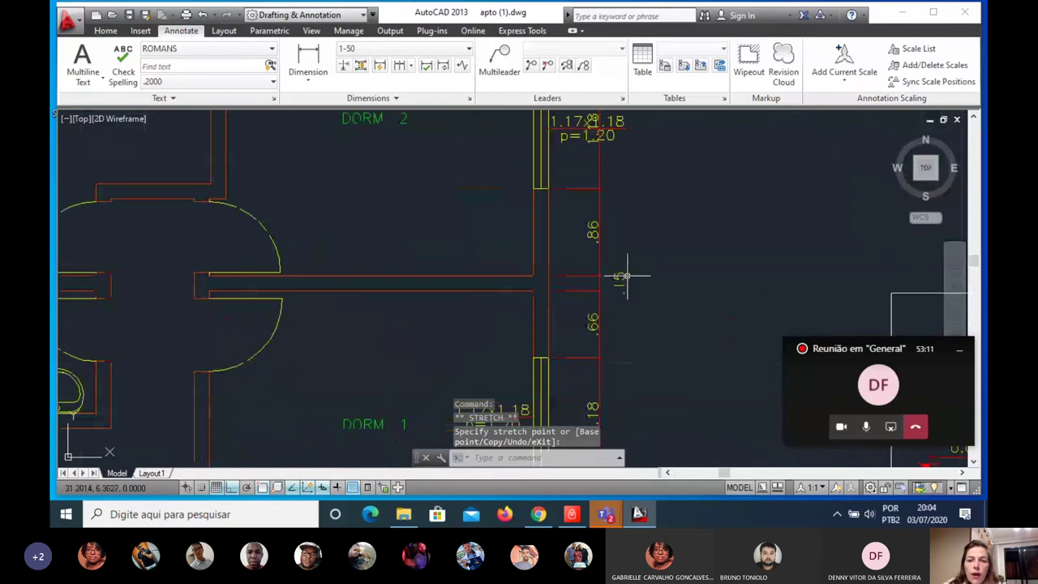
left_click(622, 278)
Step: Reposition the .15 text again so it sits beside its dimension line
left_click(619, 280)
scroll(620, 284, "up", 6)
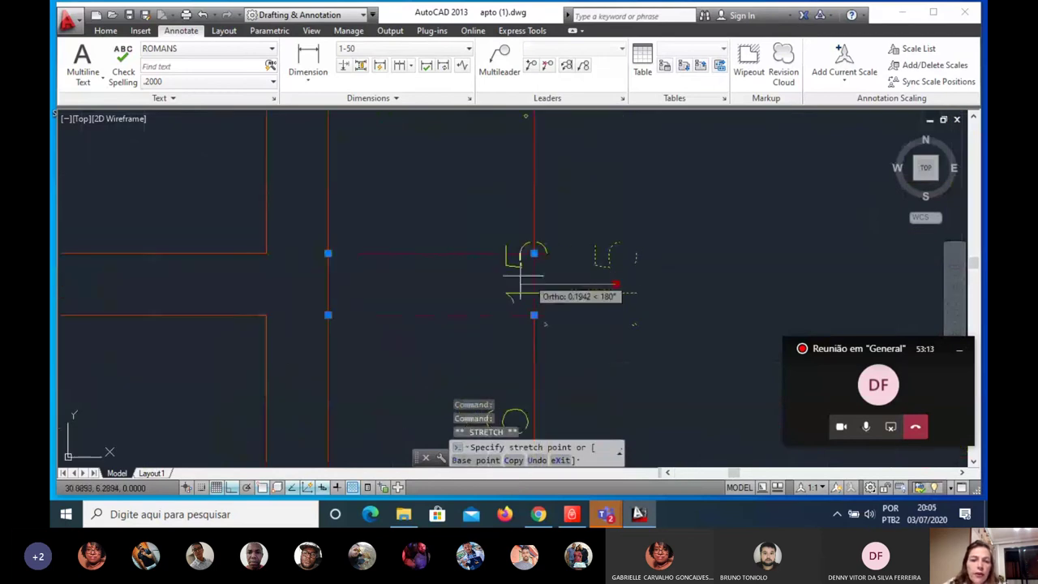
scroll(491, 279, "down", 6)
scroll(700, 317, "up", 4)
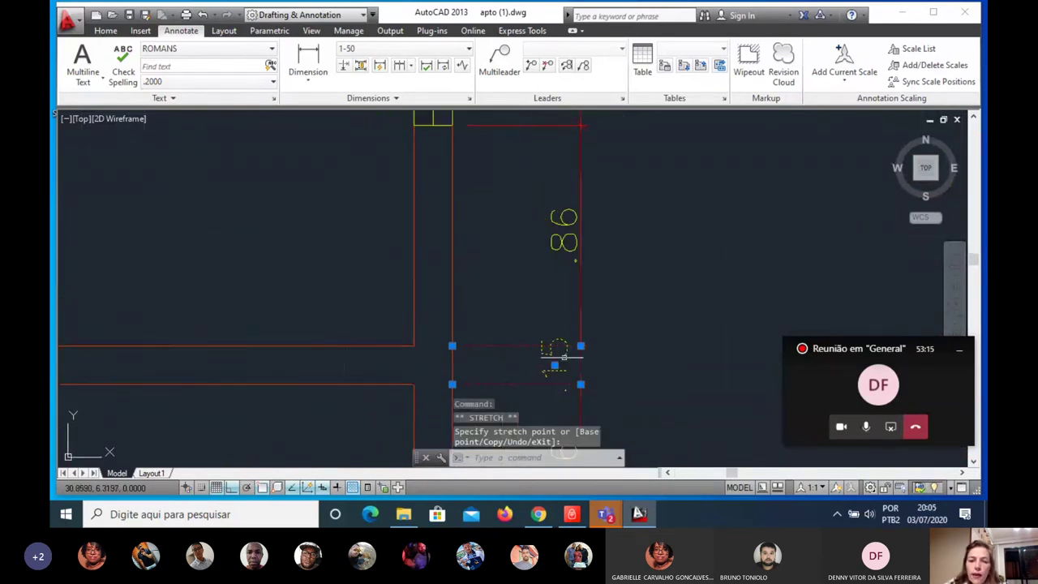
left_click(556, 366)
left_click(555, 366)
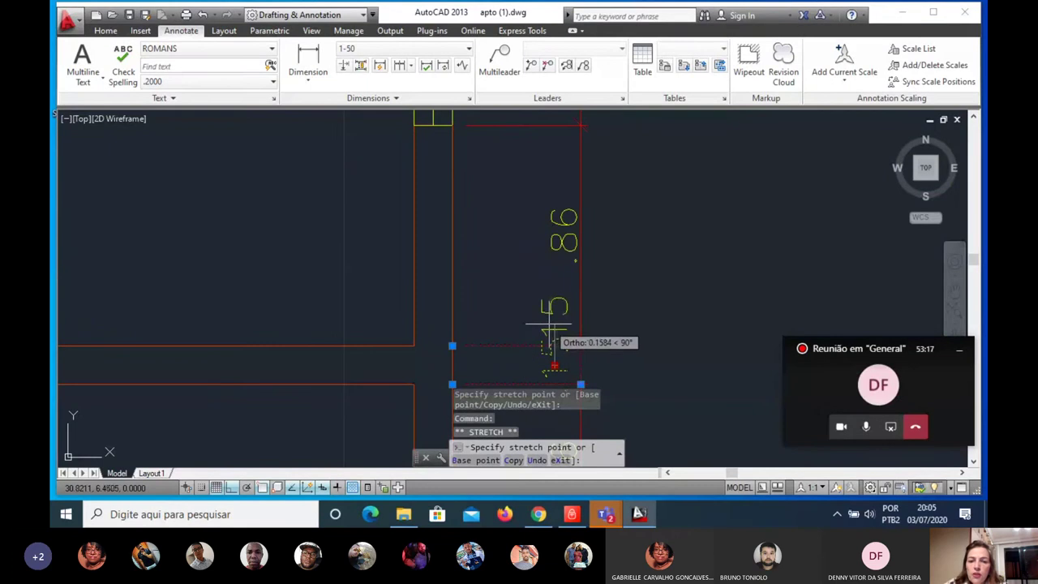
left_click(548, 326)
scroll(625, 365, "down", 3)
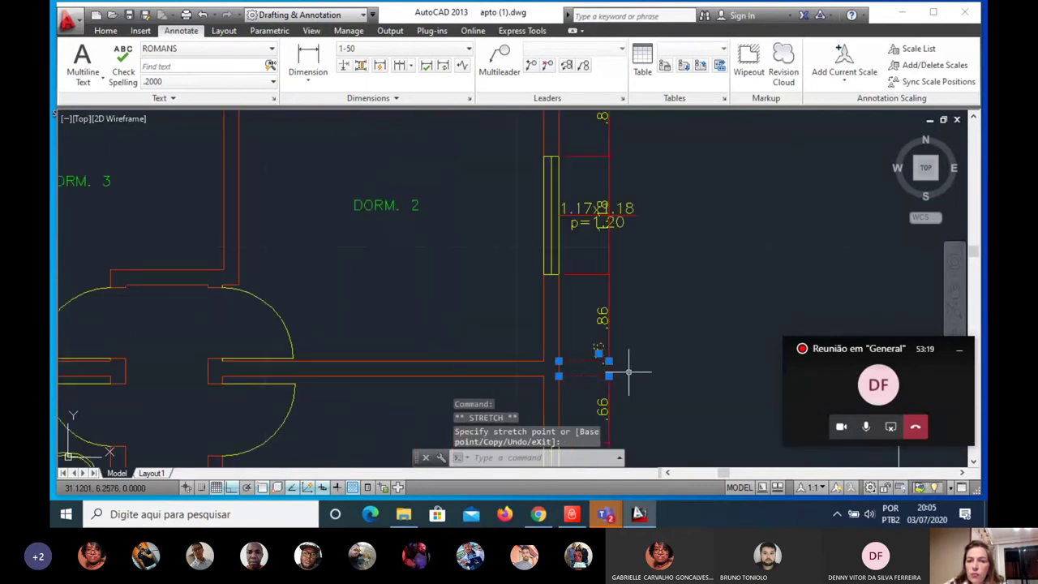
scroll(625, 365, "down", 3)
scroll(643, 327, "down", 3)
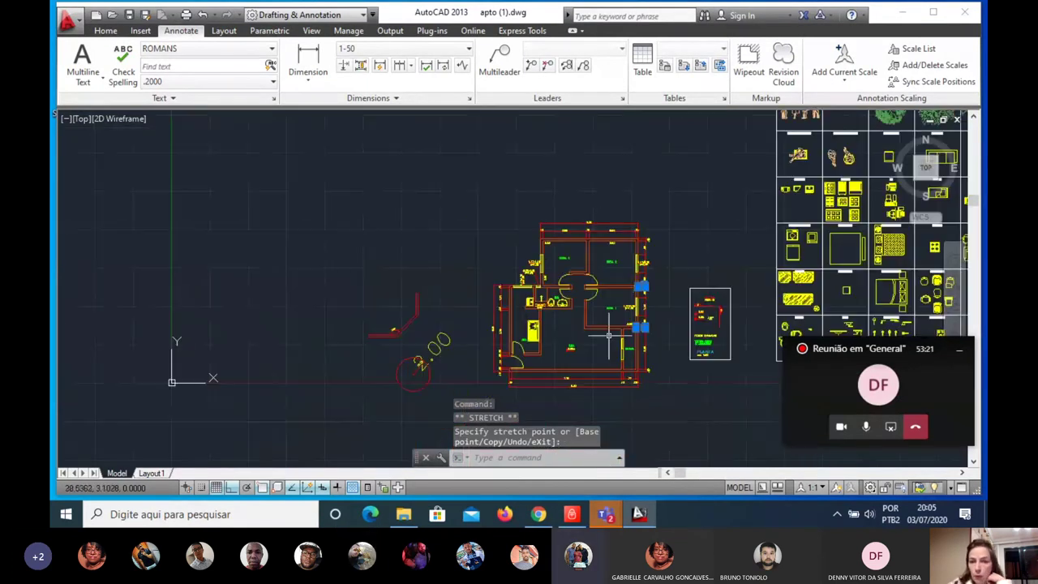
scroll(600, 276, "up", 2)
scroll(583, 255, "up", 3)
scroll(578, 250, "up", 2)
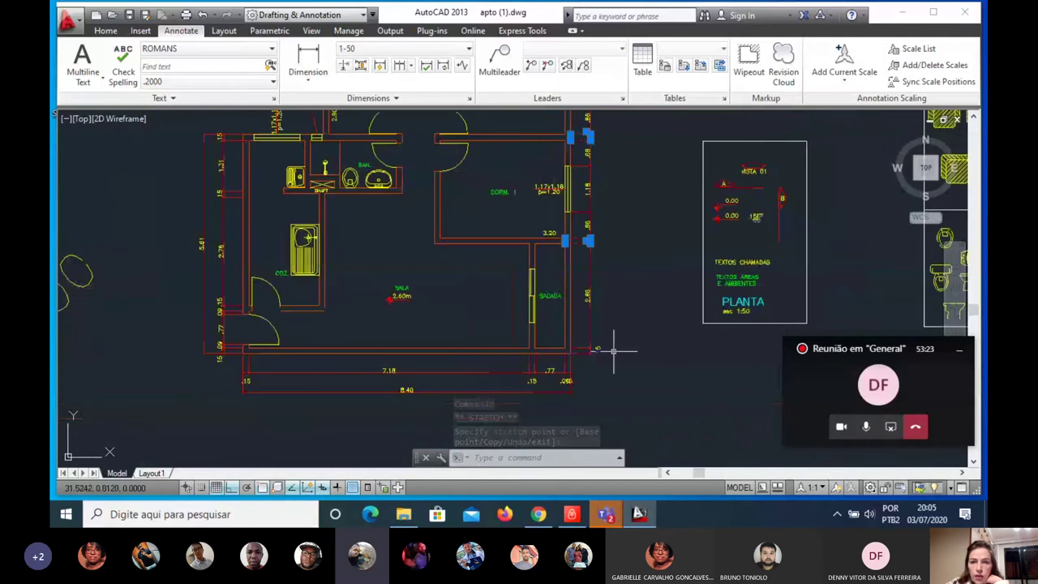
scroll(617, 347, "down", 2)
Step: Dimension the right wall from bottom to top corner as 8.66, placed at offset 1
left_click(325, 86)
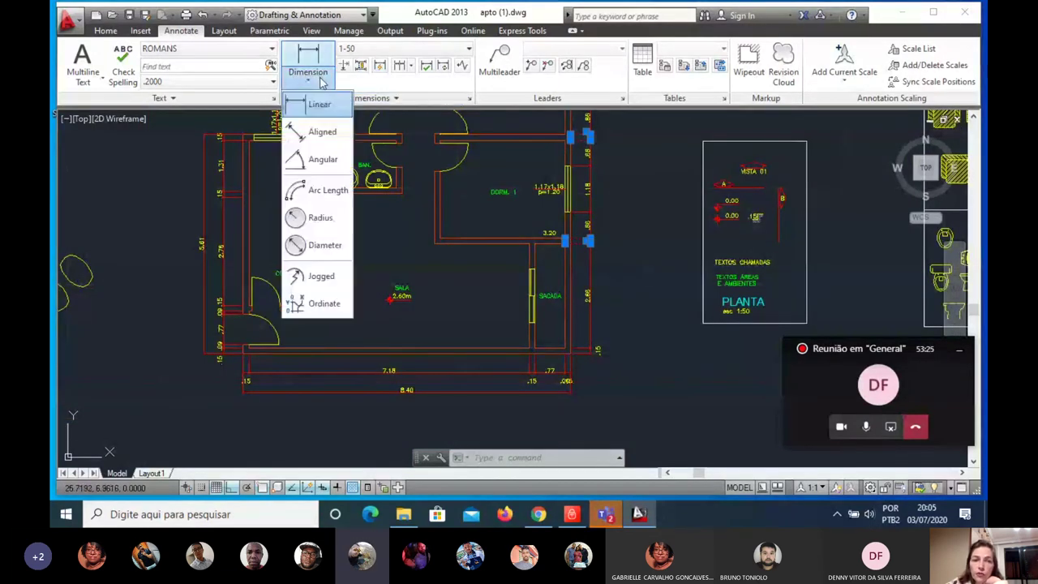
left_click(311, 103)
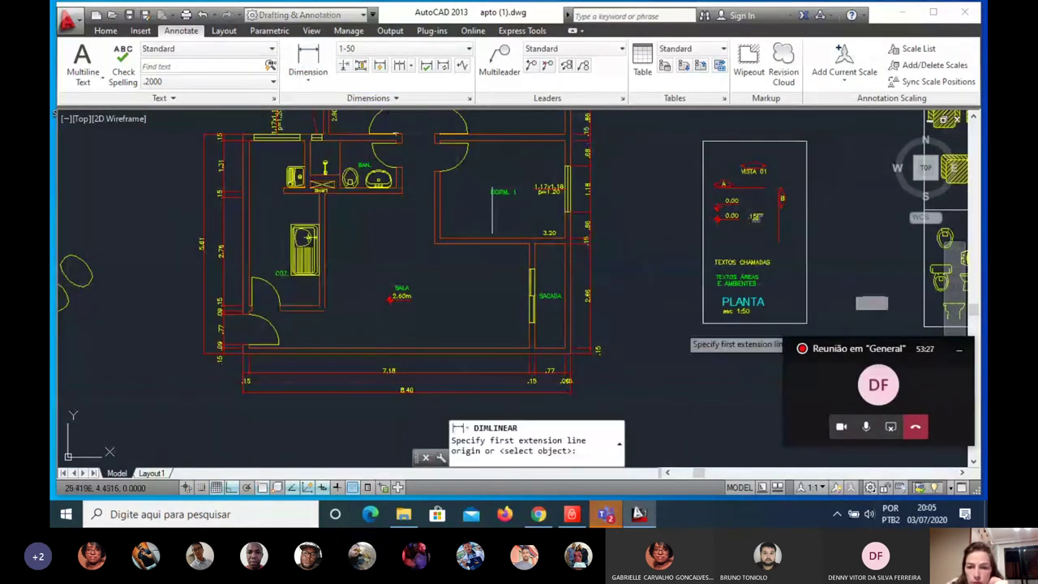
scroll(657, 357, "up", 4)
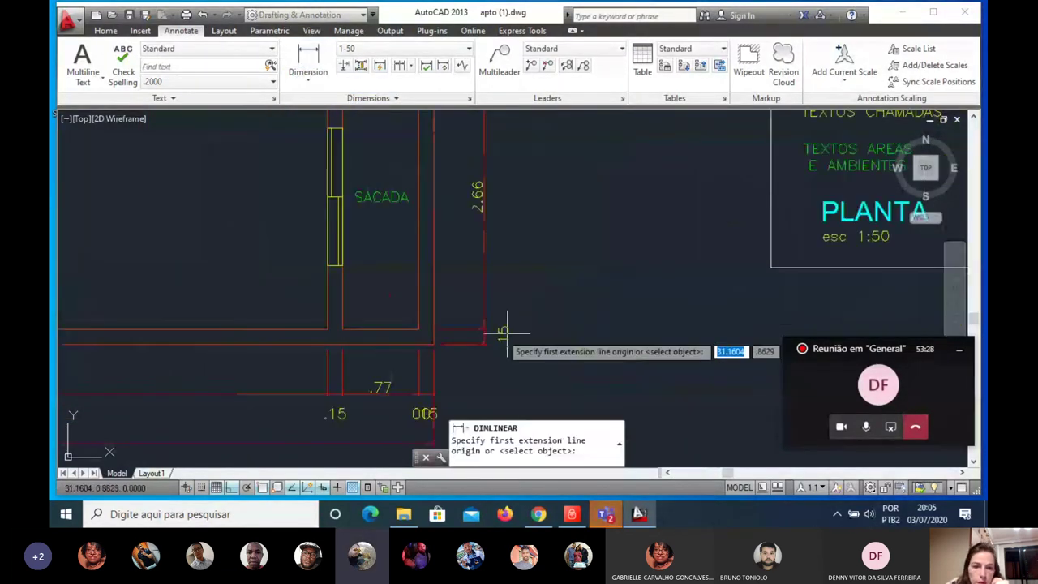
left_click(438, 345)
scroll(456, 409, "down", 4)
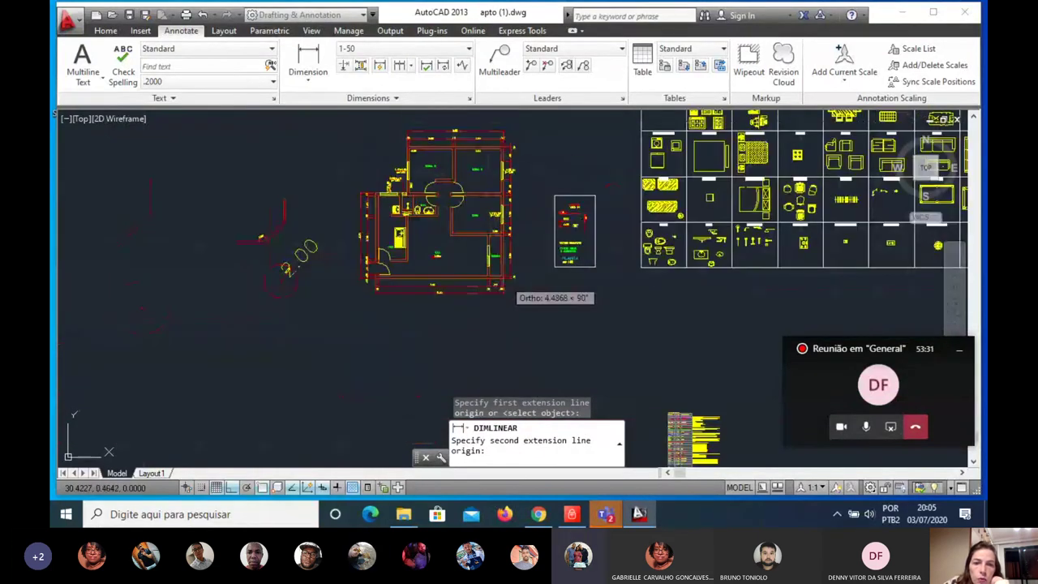
scroll(515, 186, "up", 3)
scroll(524, 166, "up", 2)
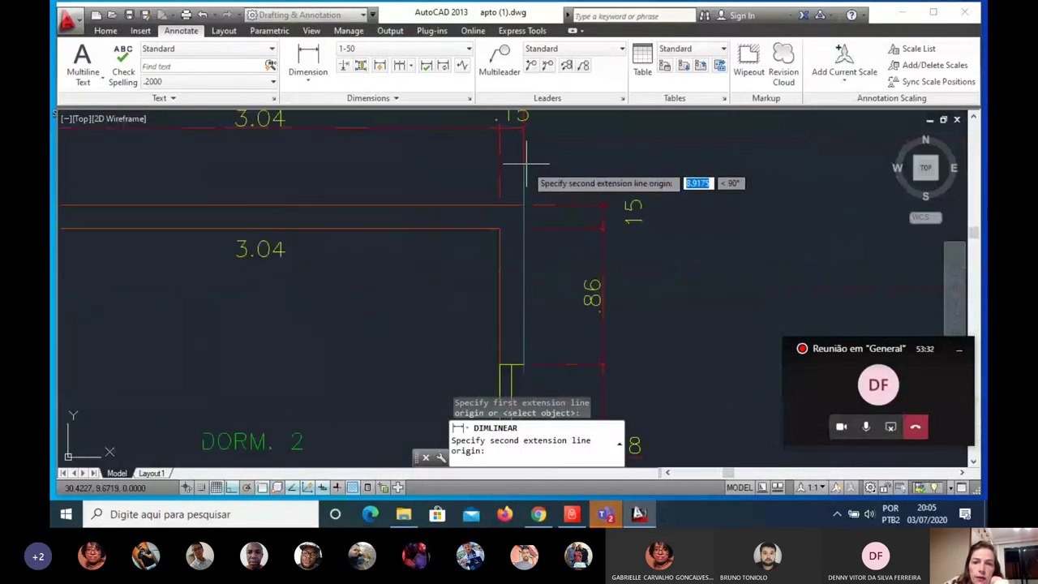
left_click(524, 205)
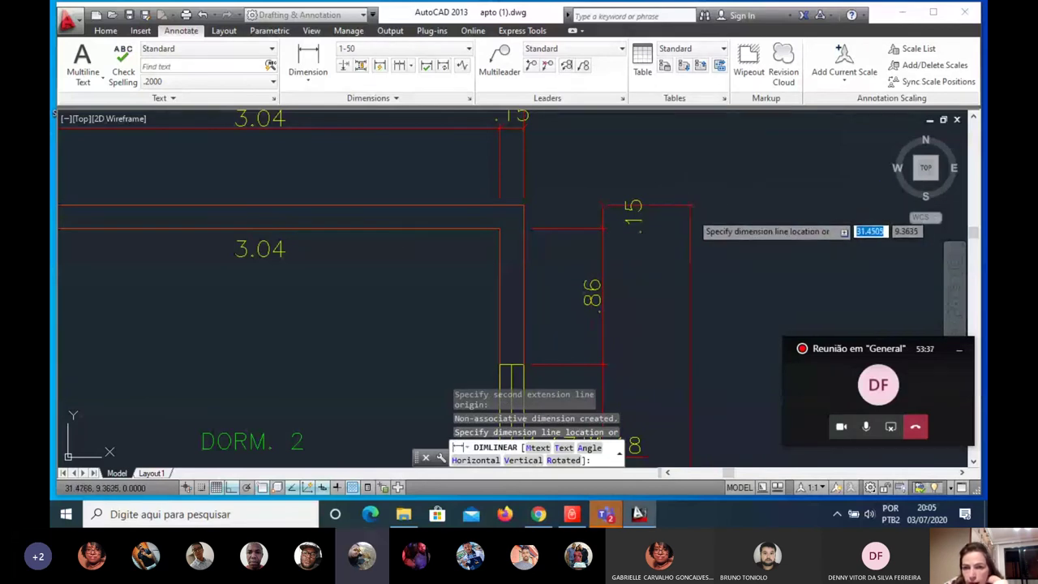
type("1")
key("Return")
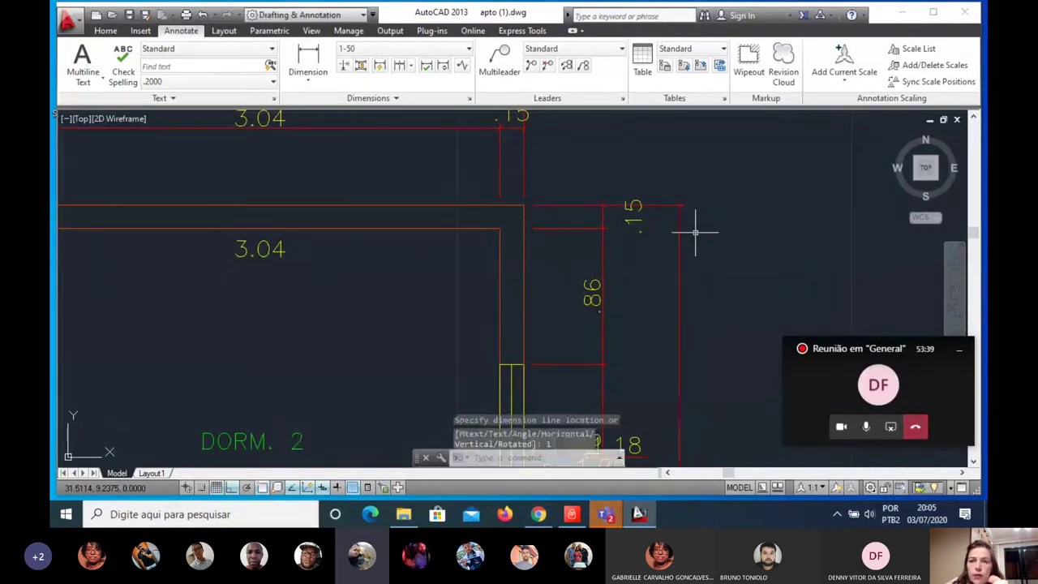
scroll(683, 224, "down", 5)
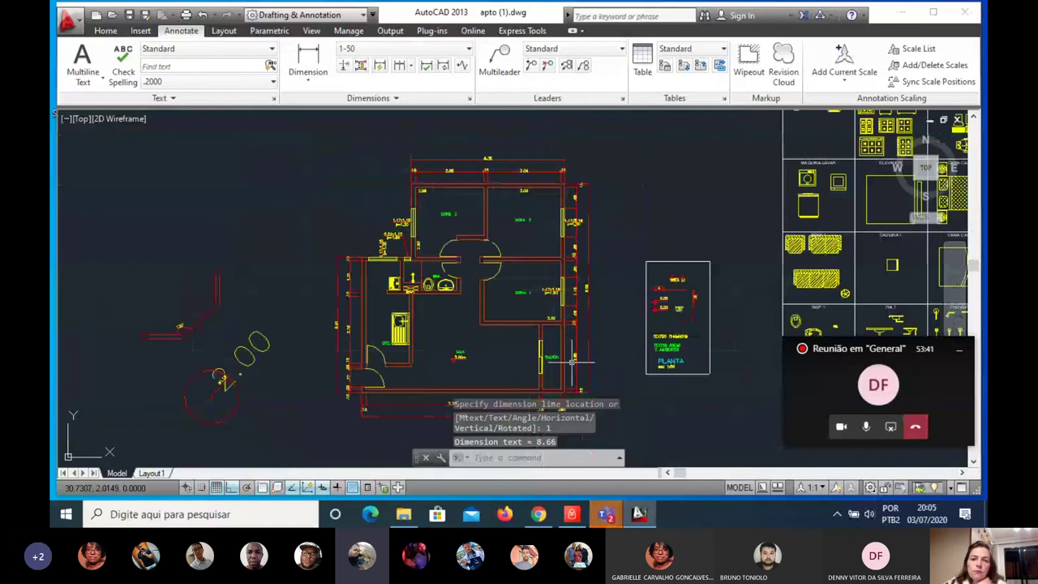
scroll(612, 260, "down", 3)
scroll(545, 347, "up", 3)
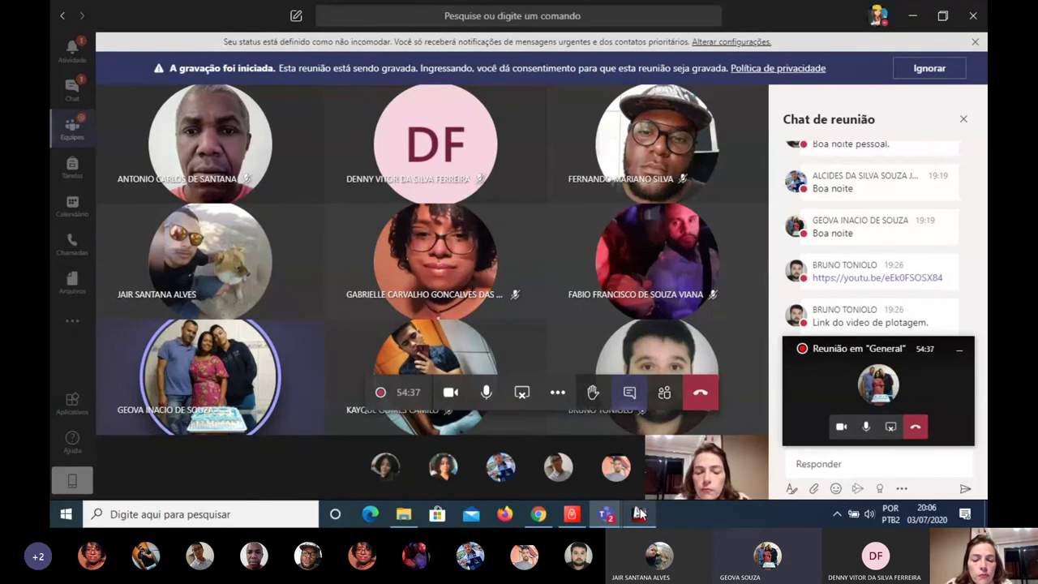
Step: Return to the AutoCAD drawing and zoom in on the plan's bottom-right corner
left_click(640, 513)
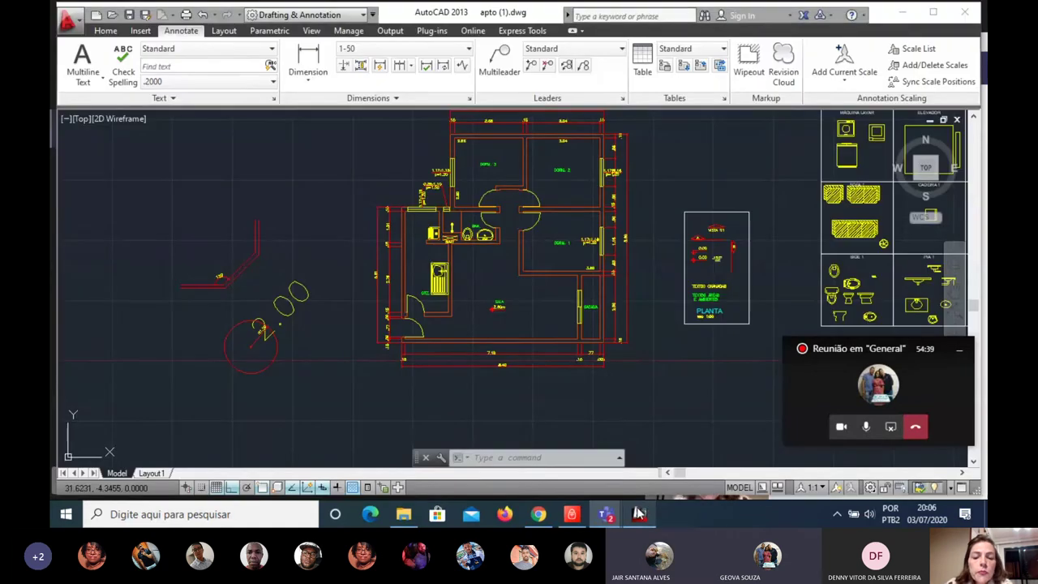
scroll(587, 375, "up", 3)
scroll(457, 424, "down", 3)
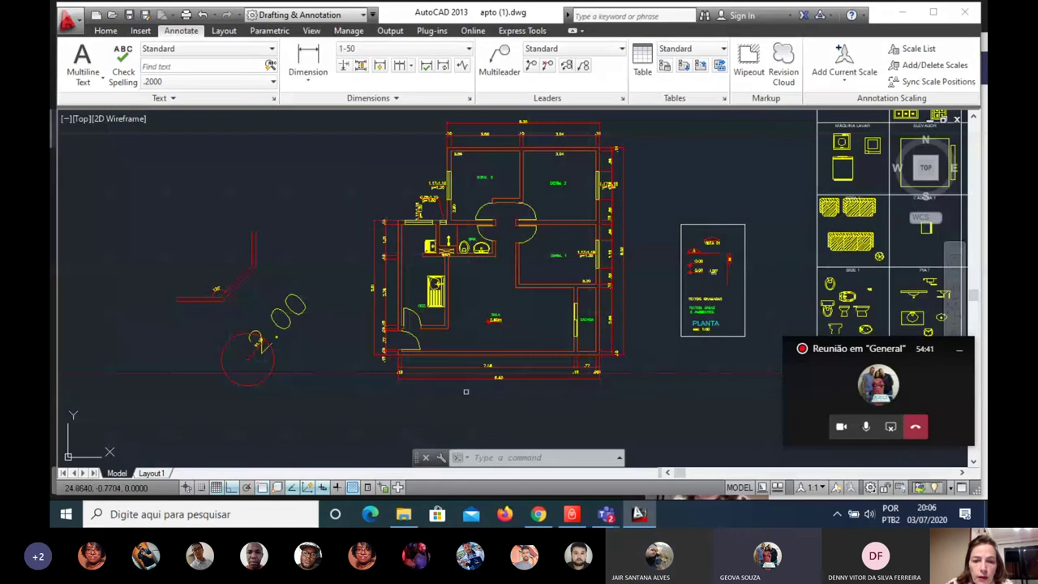
scroll(424, 332, "up", 2)
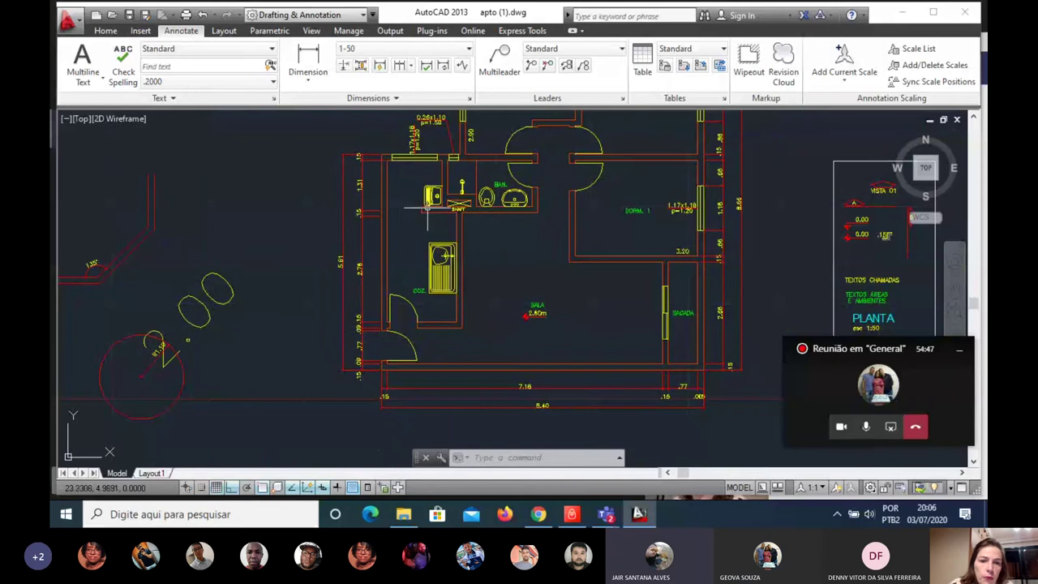
scroll(428, 209, "up", 3)
scroll(378, 225, "down", 3)
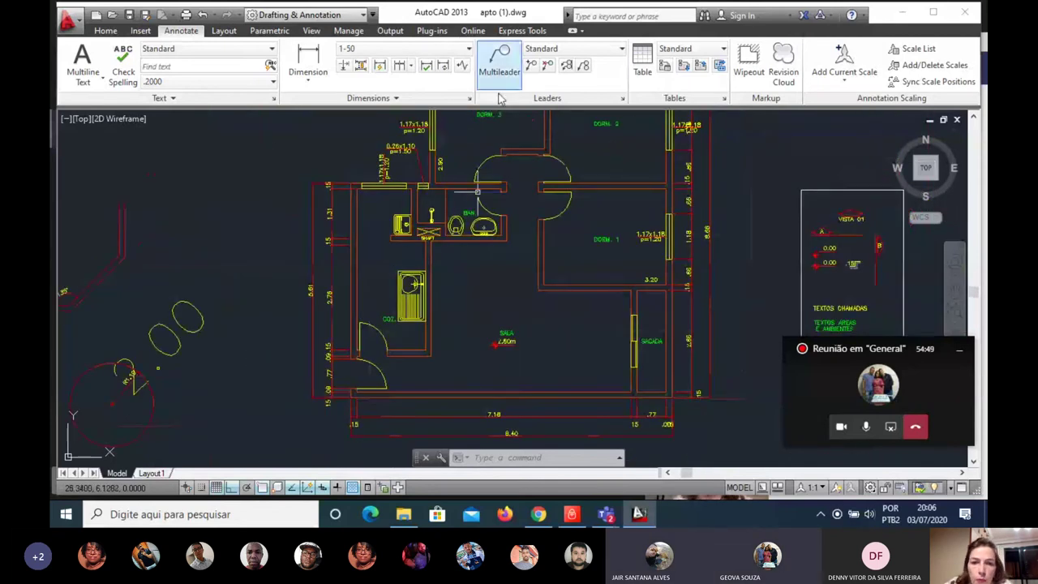
scroll(511, 195, "up", 3)
scroll(523, 186, "down", 5)
scroll(545, 148, "up", 3)
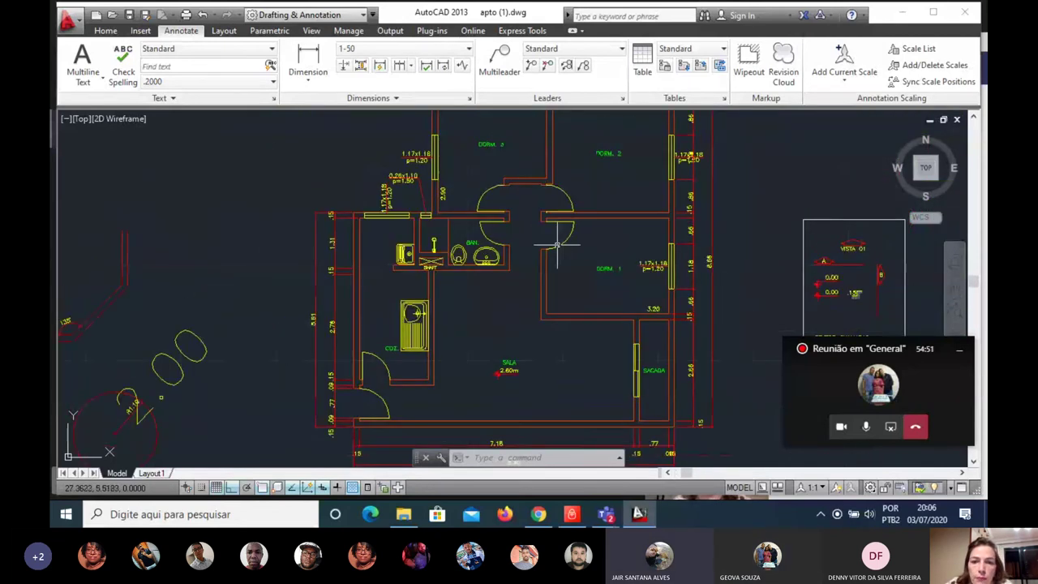
scroll(537, 254, "down", 2)
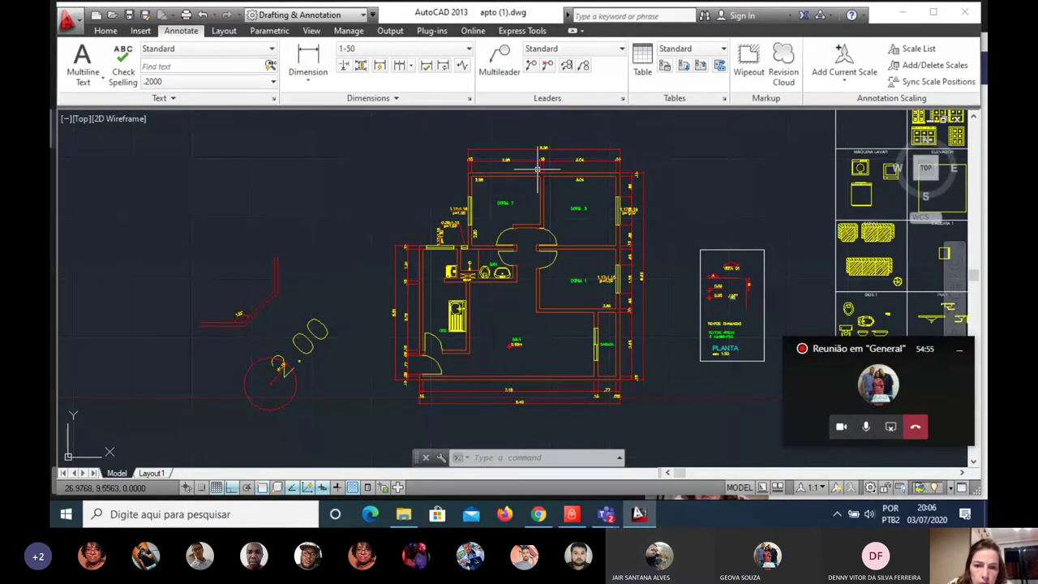
scroll(538, 167, "up", 2)
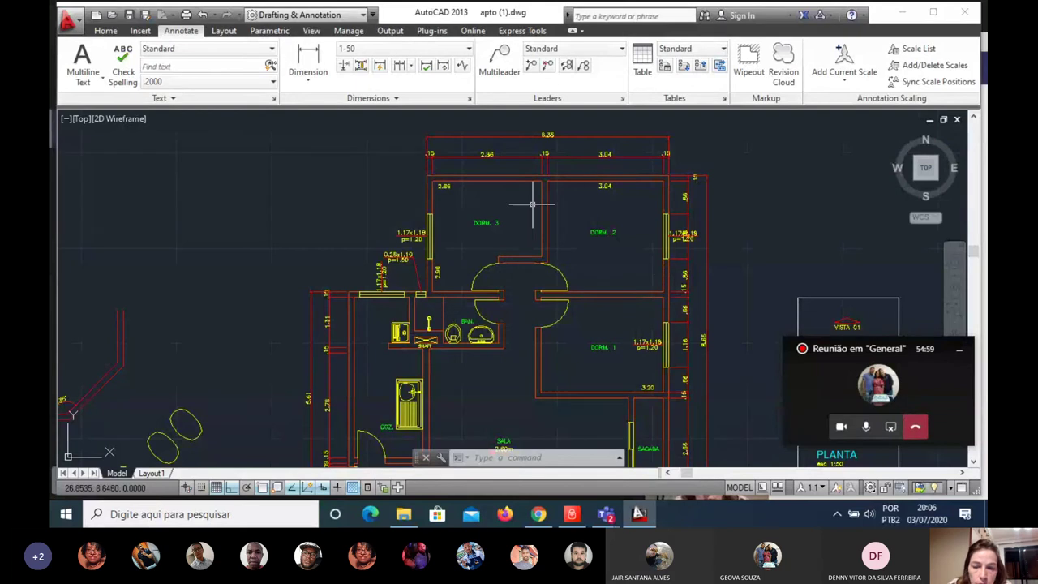
scroll(533, 204, "down", 2)
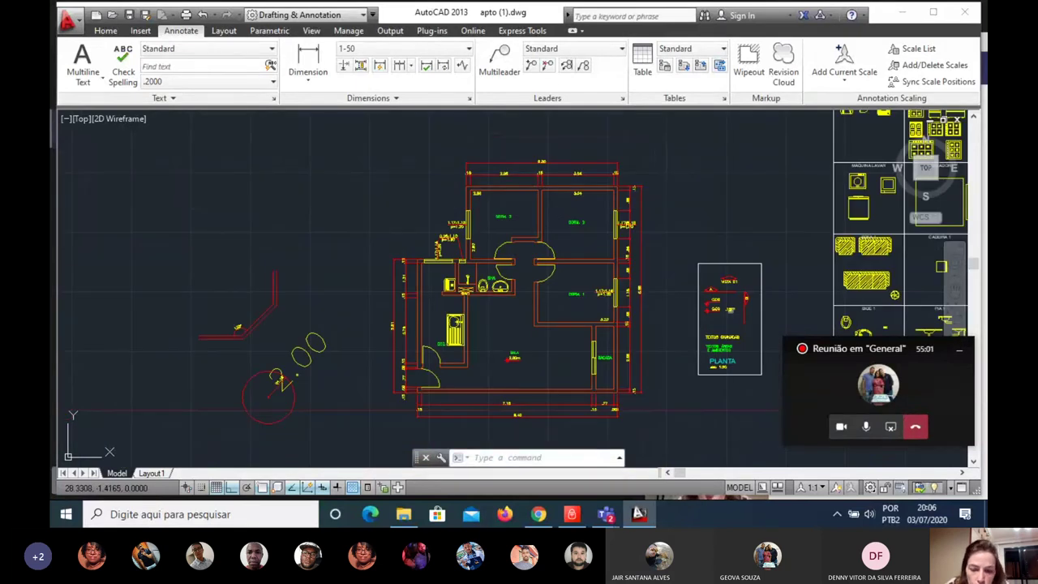
Step: Erase the old small bottom-right dimensions with a window selection
type("e")
key("Return")
scroll(577, 337, "down", 3)
scroll(576, 338, "up", 8)
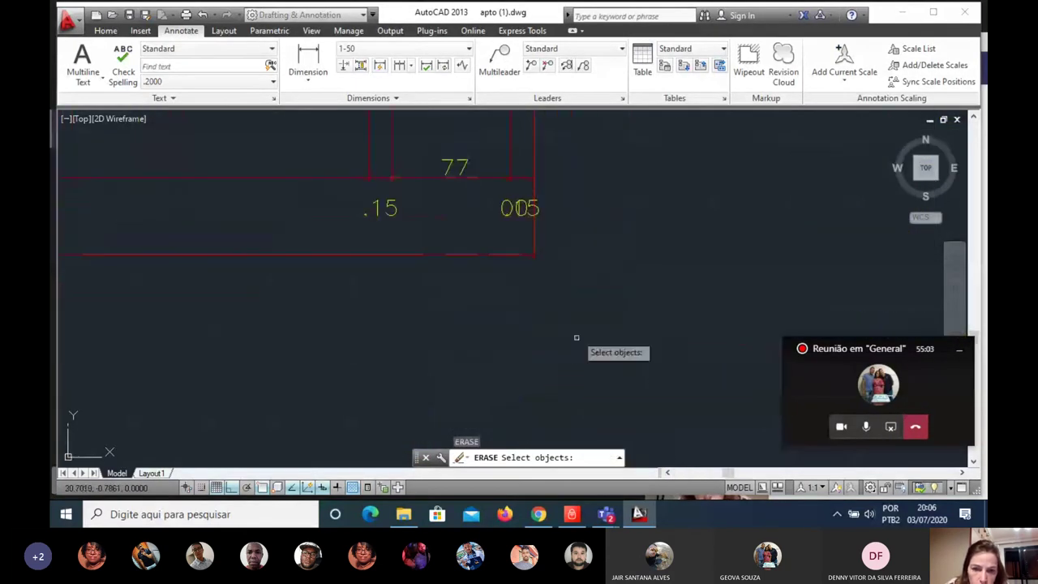
scroll(577, 337, "down", 3)
left_click(615, 276)
scroll(568, 312, "down", 3)
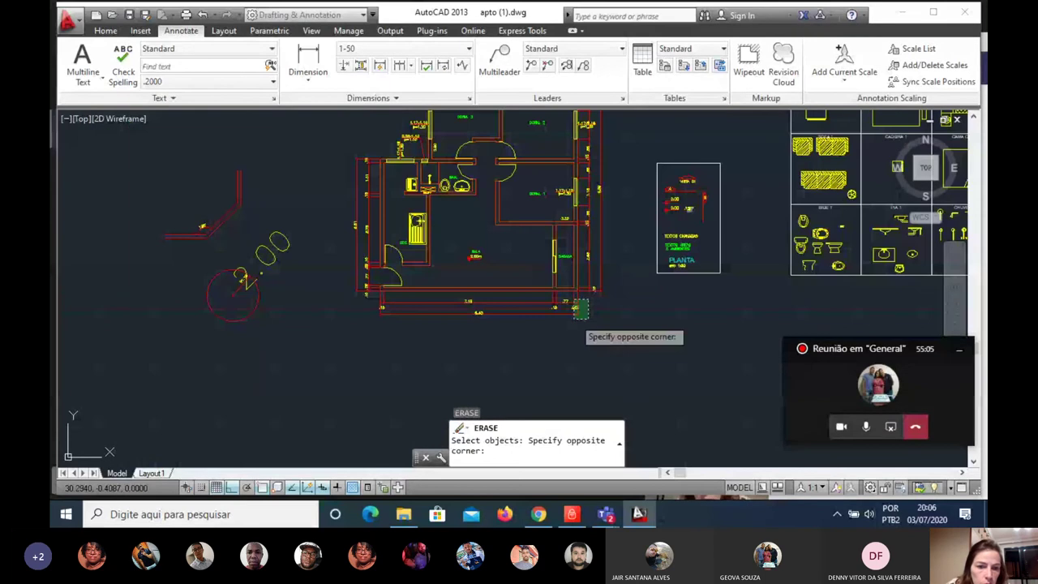
left_click(373, 320)
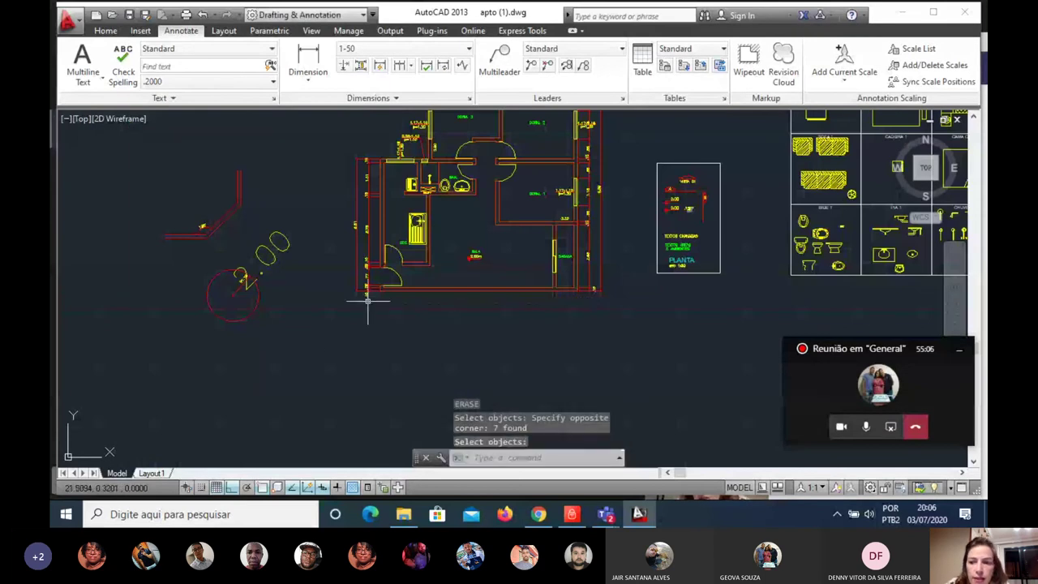
scroll(368, 301, "up", 5)
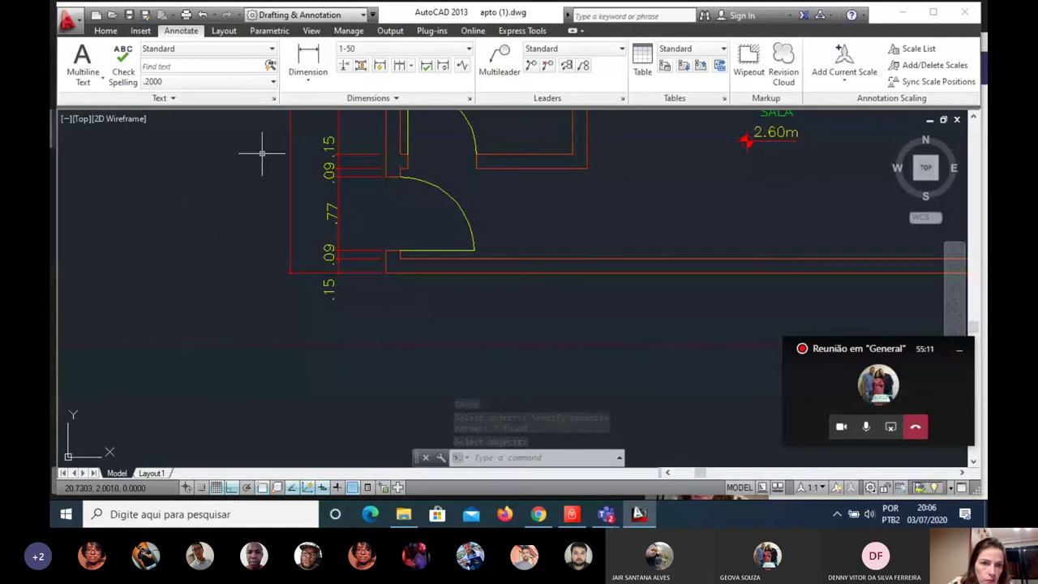
left_click(307, 74)
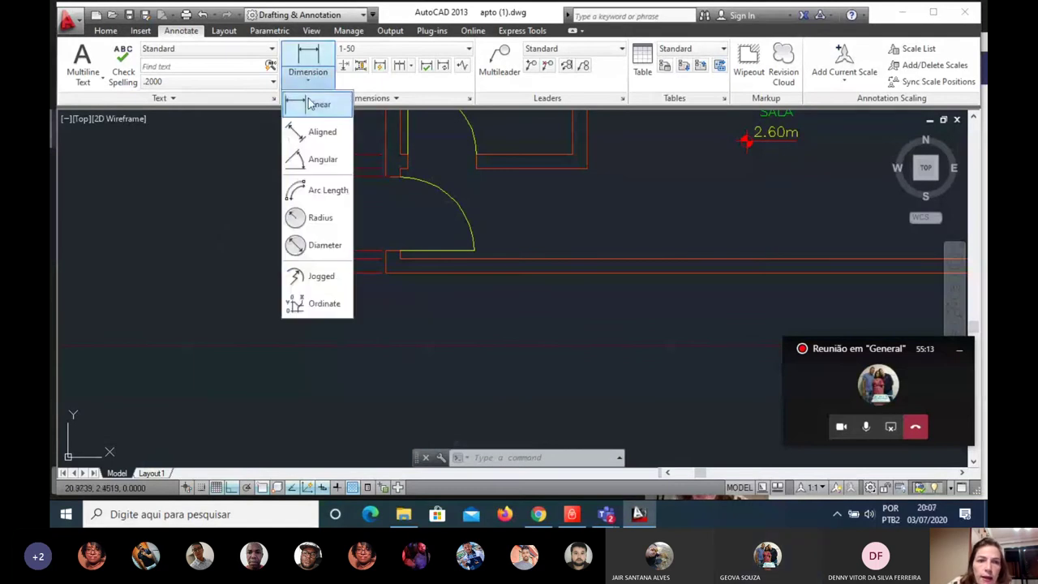
Step: Add a .15 linear dimension between the outer and inner bottom-left wall corners, then select it
left_click(309, 104)
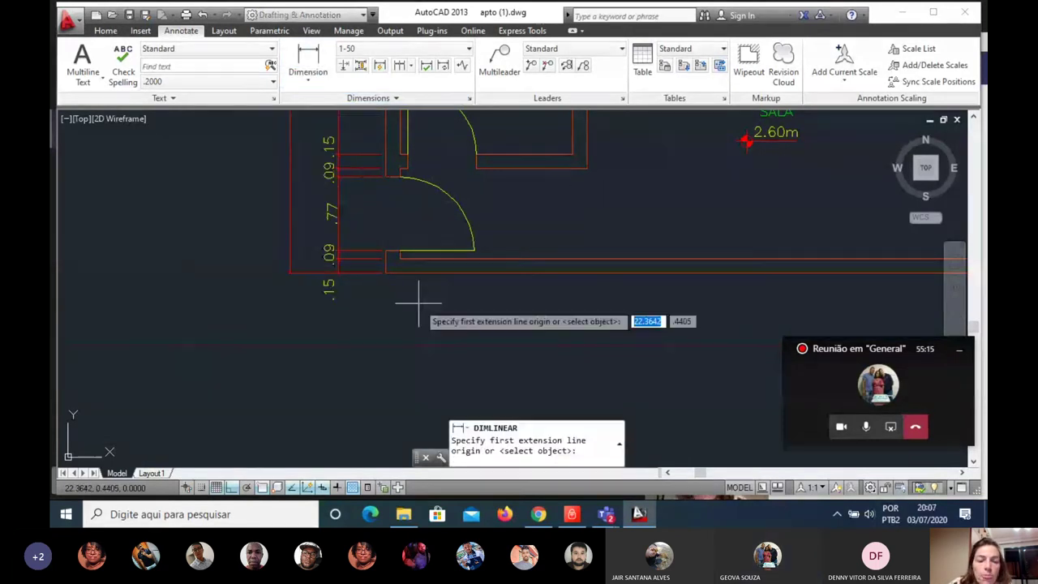
scroll(399, 292, "up", 5)
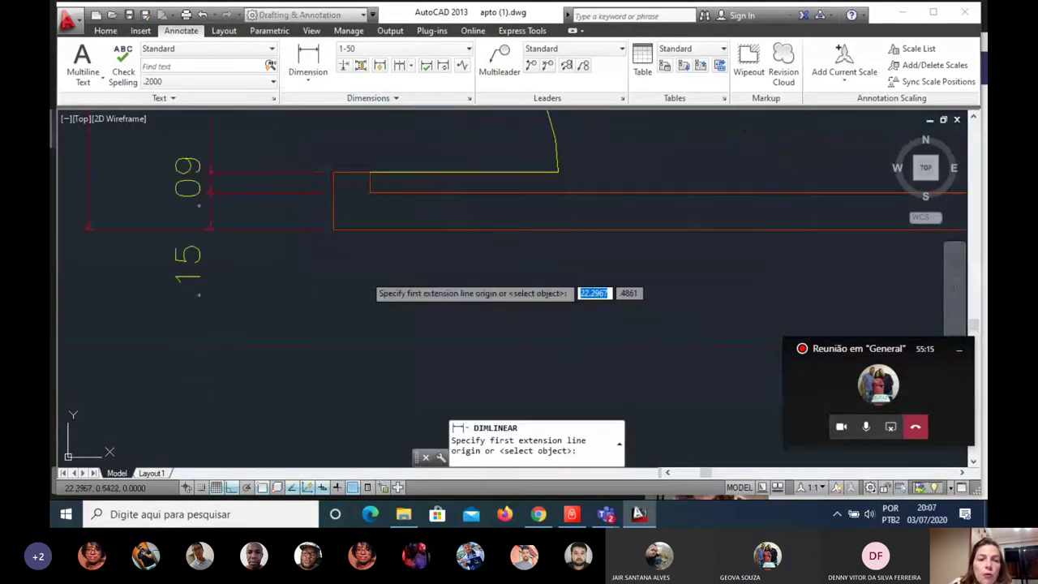
left_click(333, 230)
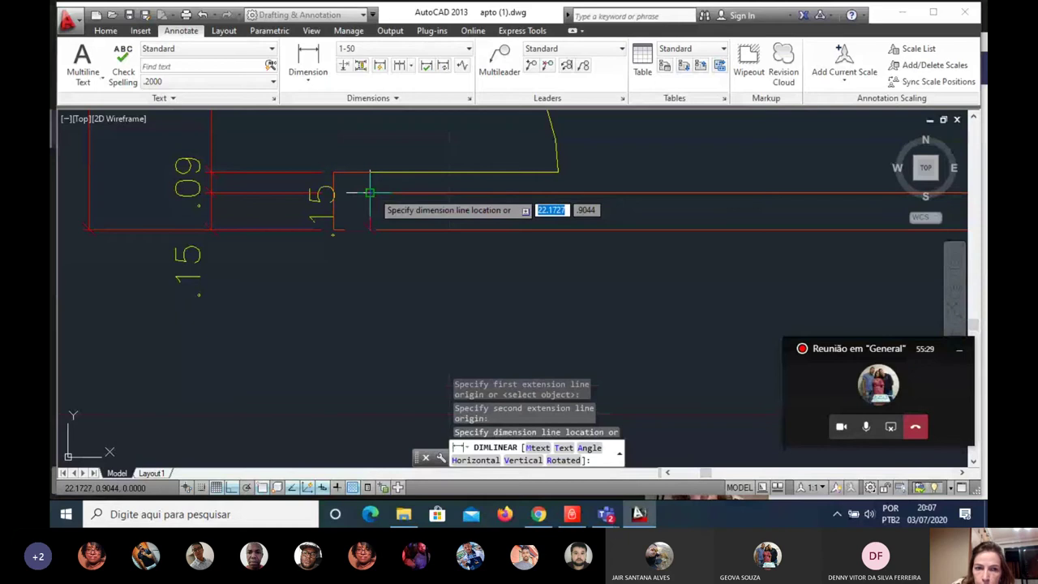
key("Escape")
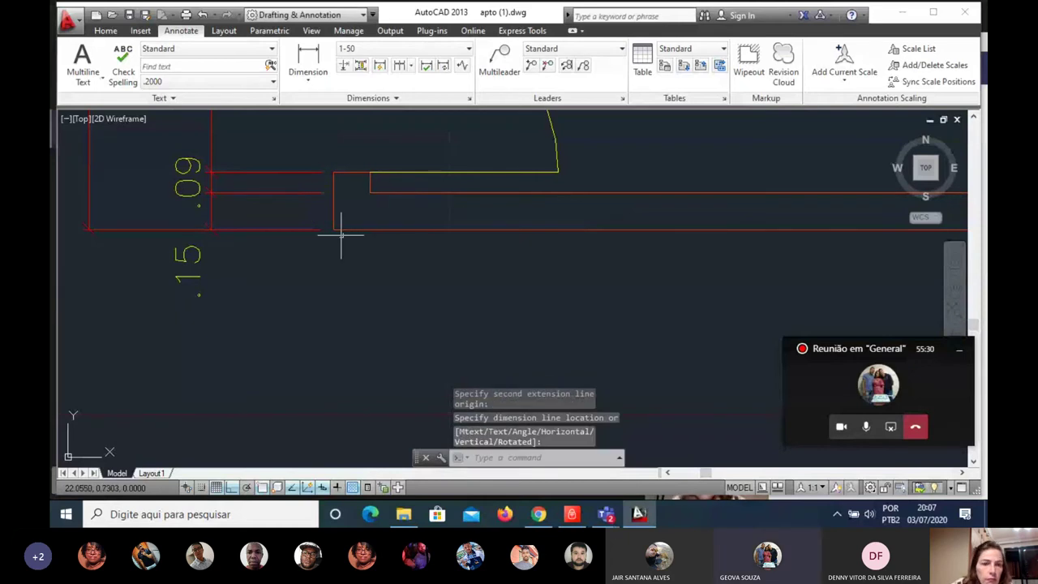
left_click(308, 81)
left_click(312, 105)
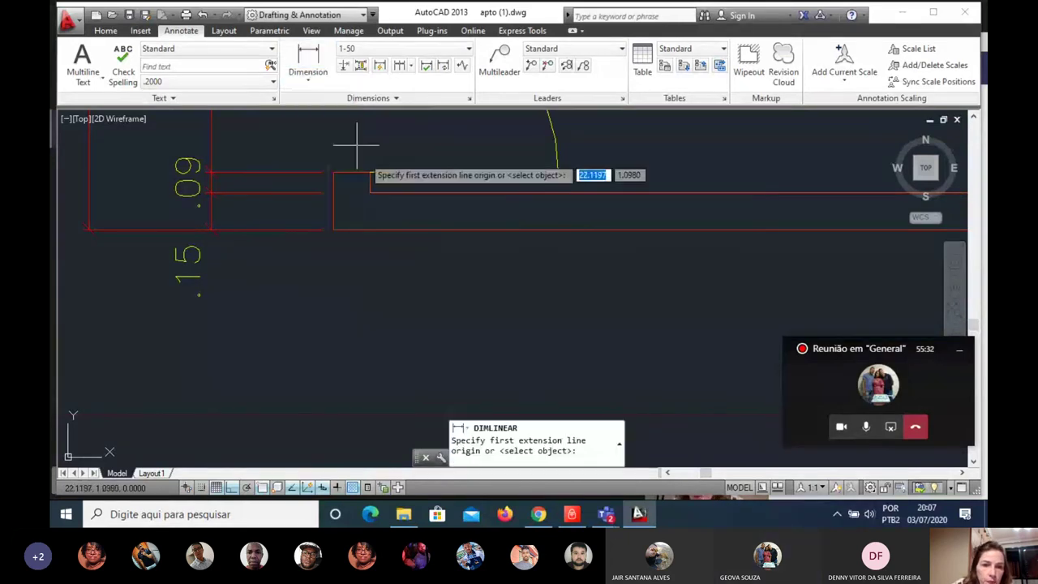
left_click(332, 230)
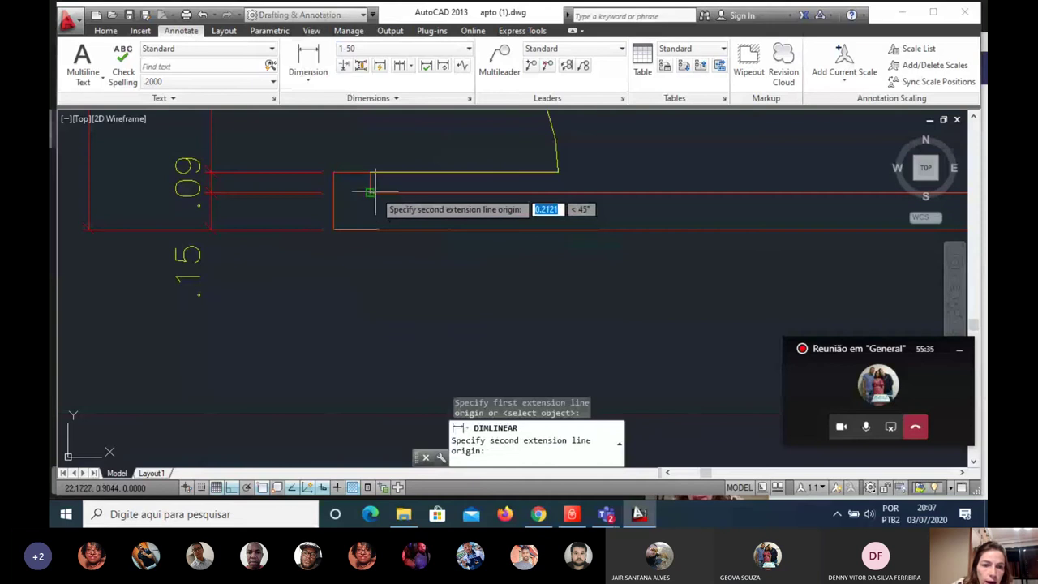
left_click(369, 193)
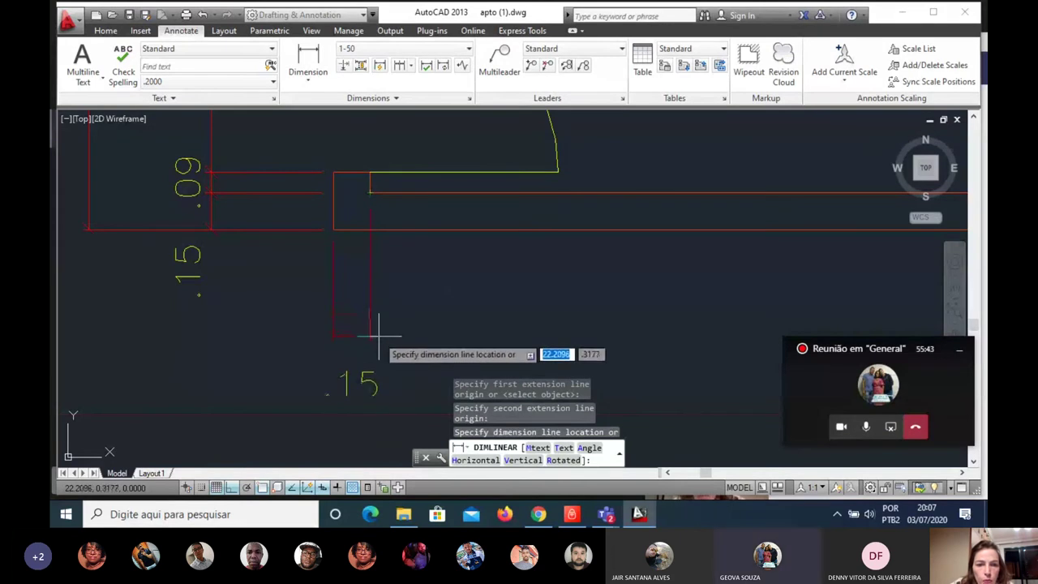
left_click(378, 334)
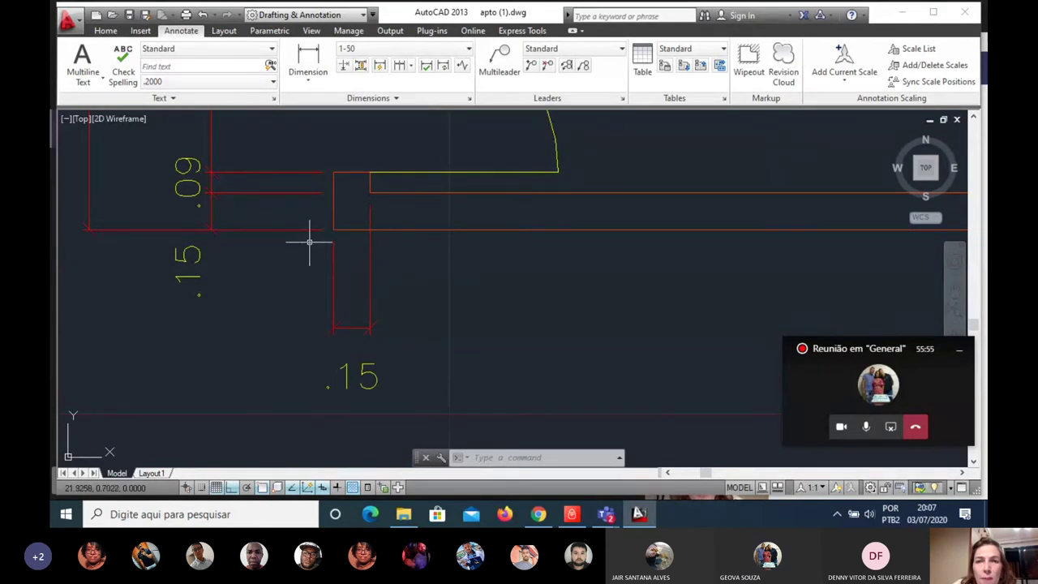
left_click(399, 203)
left_click(352, 213)
Step: Continue dimensions 7.18, .15, .77 and .15 along the bottom wall from the .15 dimension
left_click(333, 230)
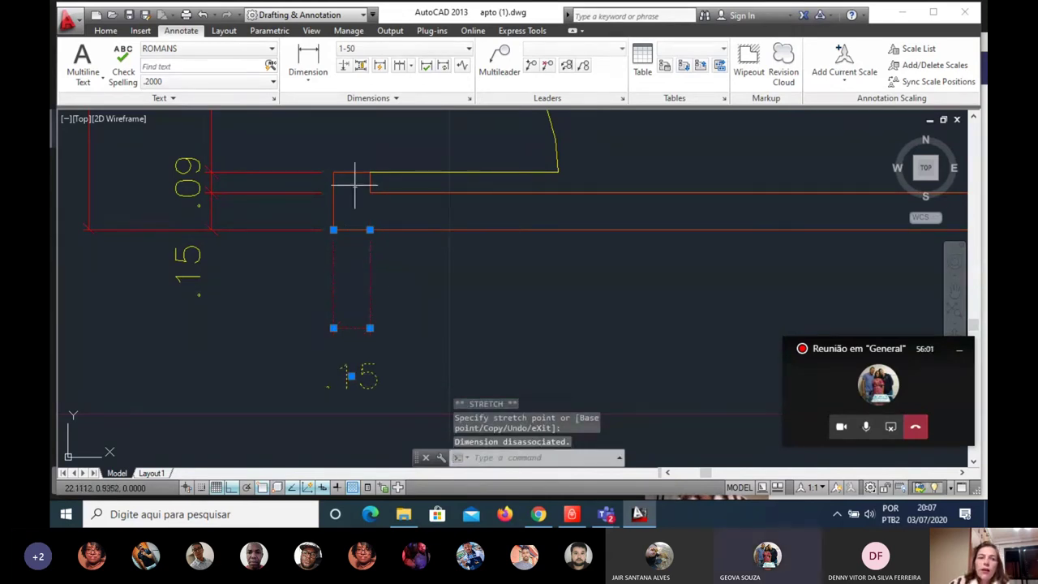
left_click(399, 66)
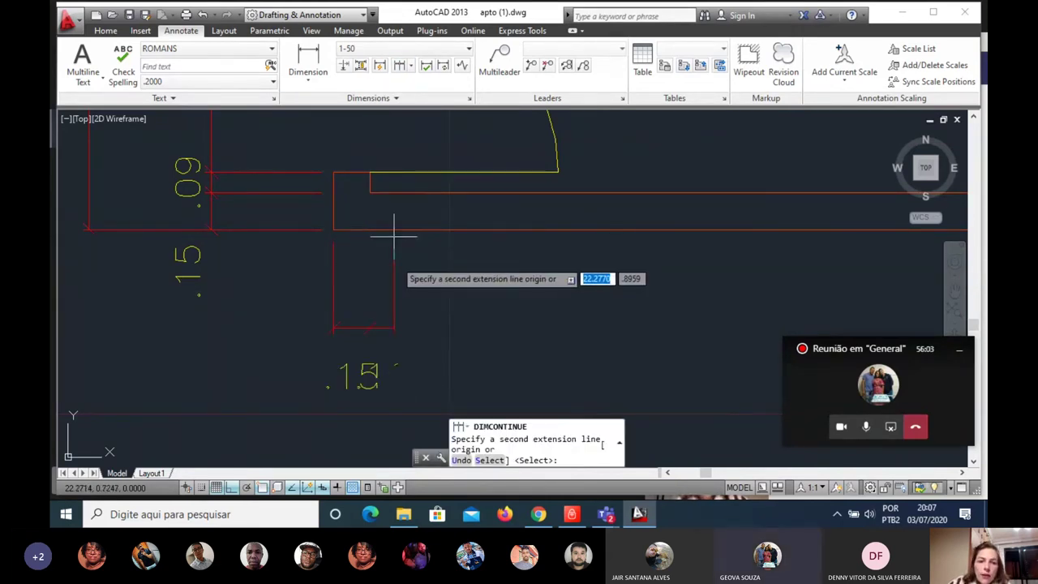
scroll(309, 325, "down", 3)
scroll(309, 324, "down", 3)
scroll(417, 334, "down", 2)
scroll(417, 334, "up", 5)
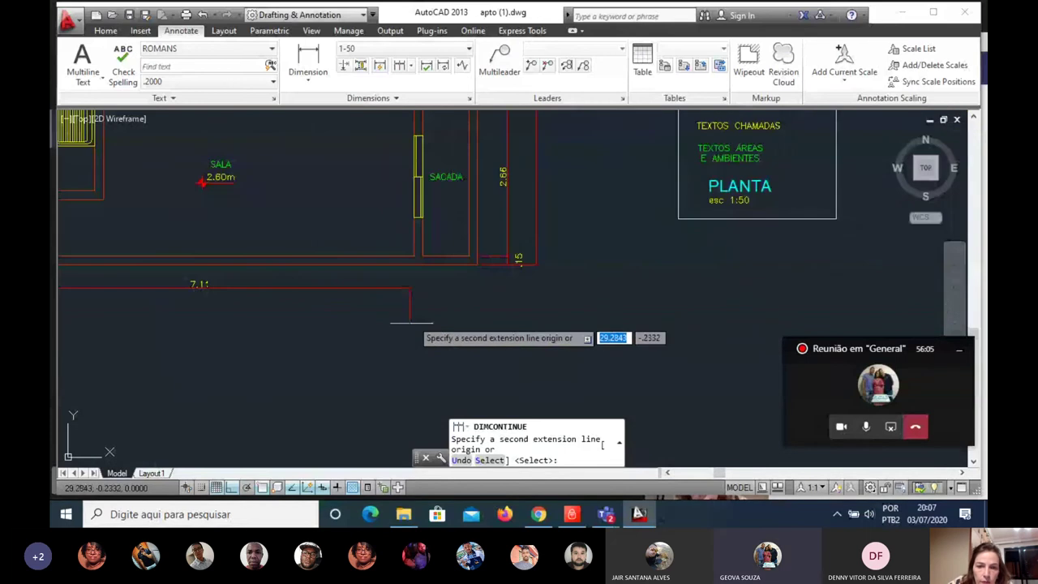
scroll(419, 308, "up", 3)
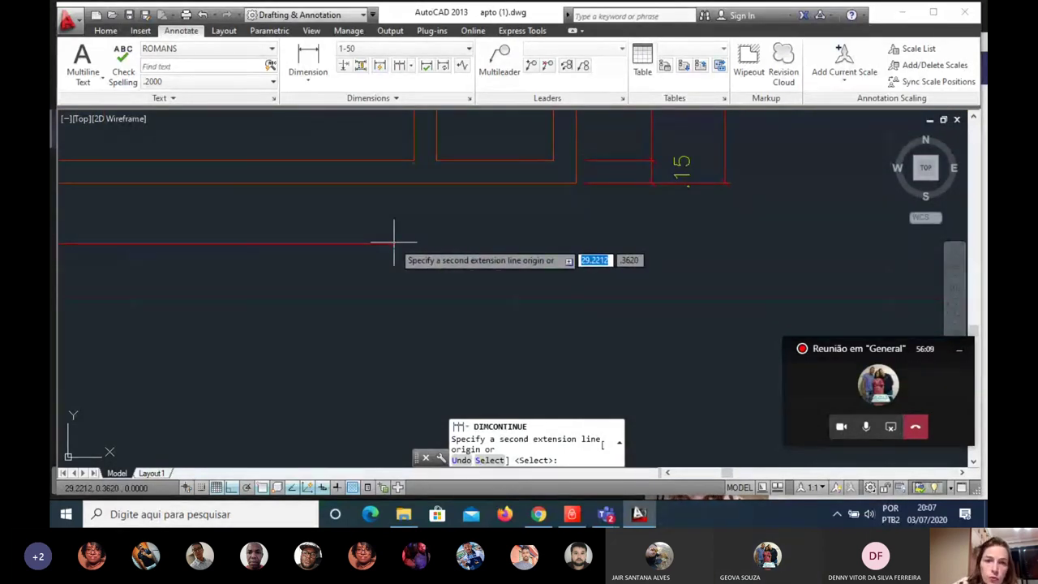
scroll(389, 203, "down", 2)
scroll(412, 169, "up", 2)
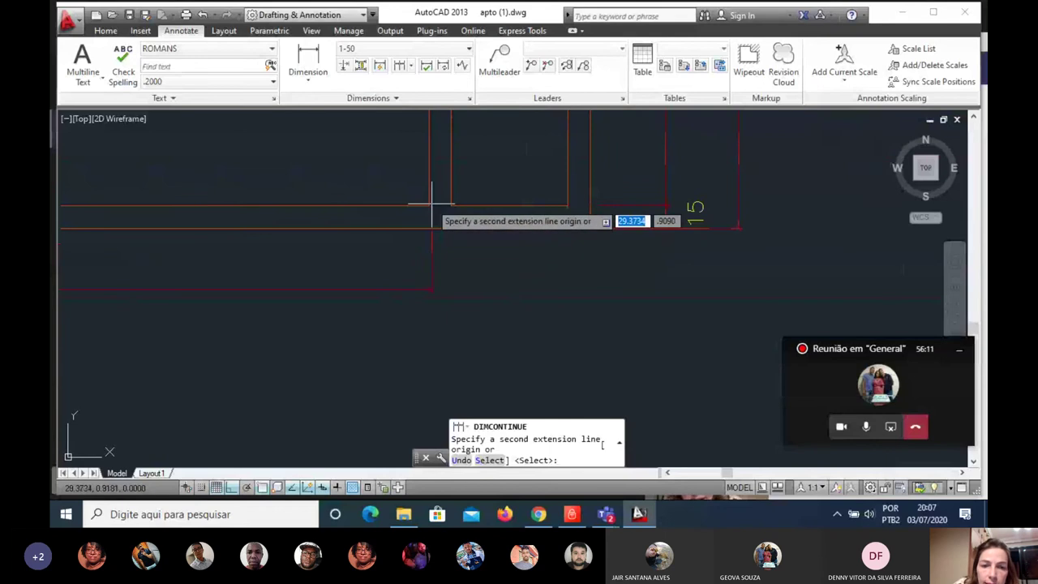
scroll(430, 203, "up", 2)
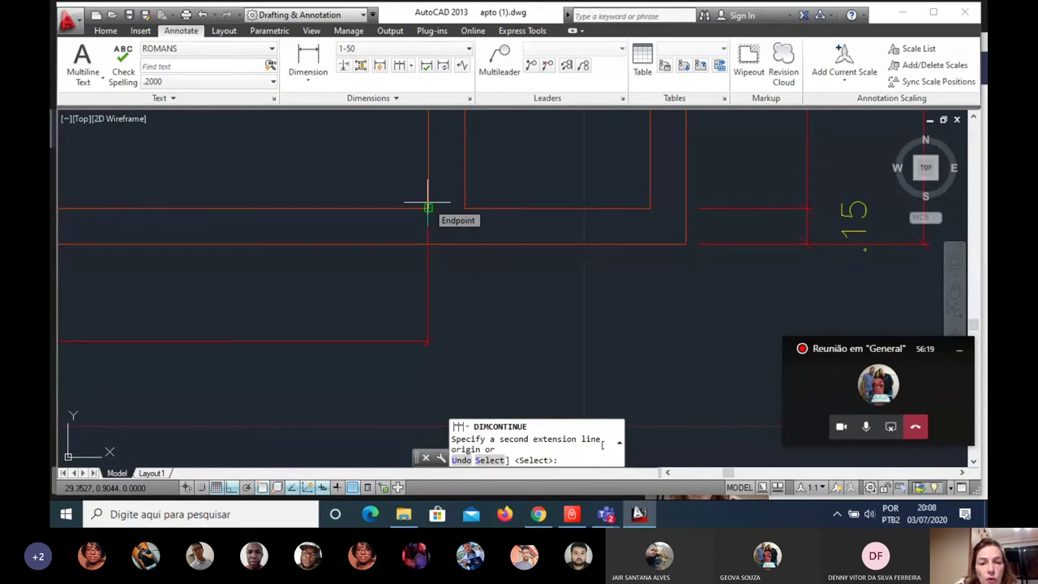
scroll(428, 203, "up", 1)
scroll(429, 200, "up", 1)
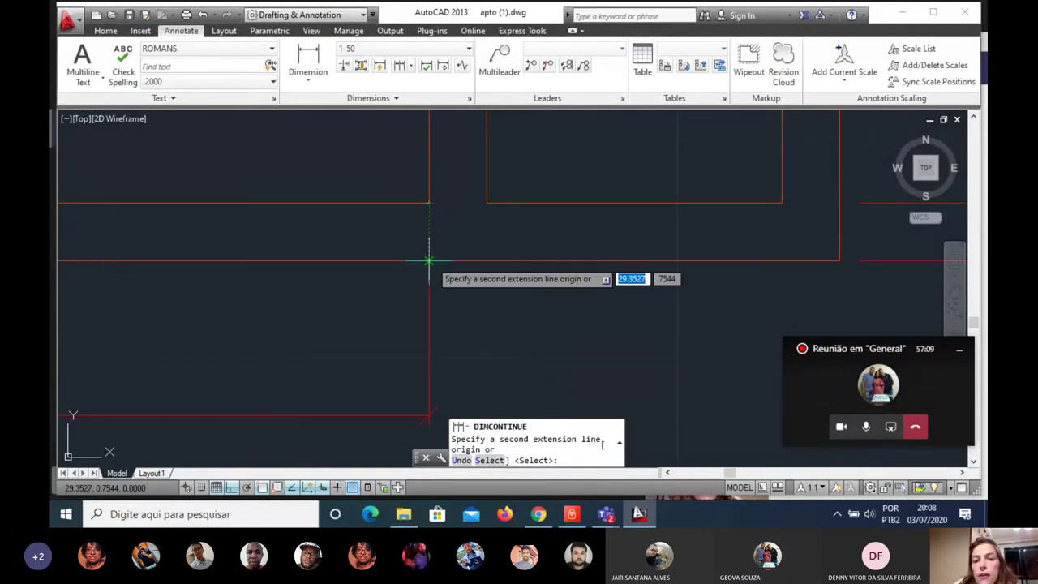
left_click(429, 260)
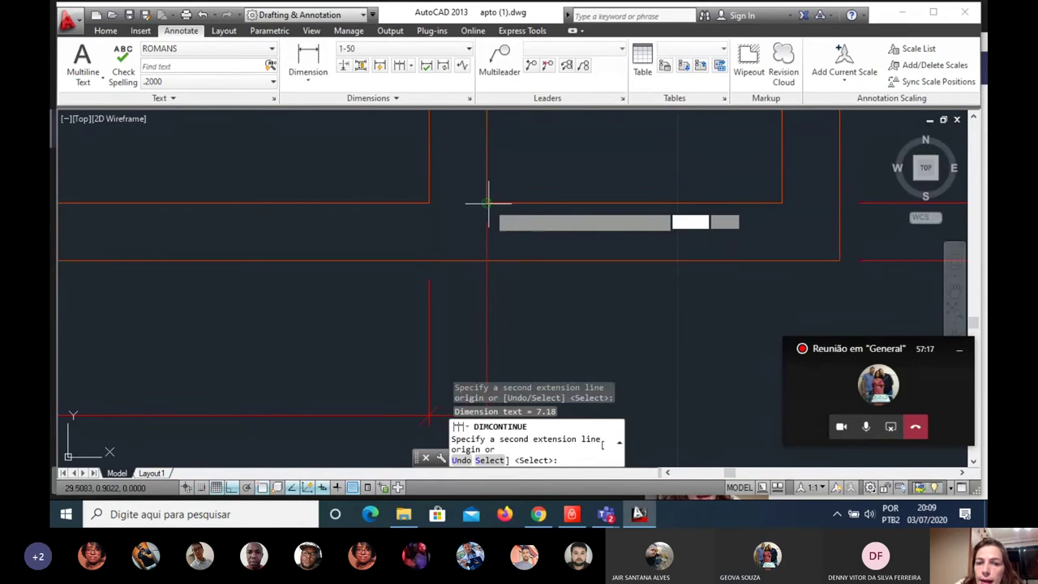
left_click(487, 203)
scroll(531, 254, "up", 2)
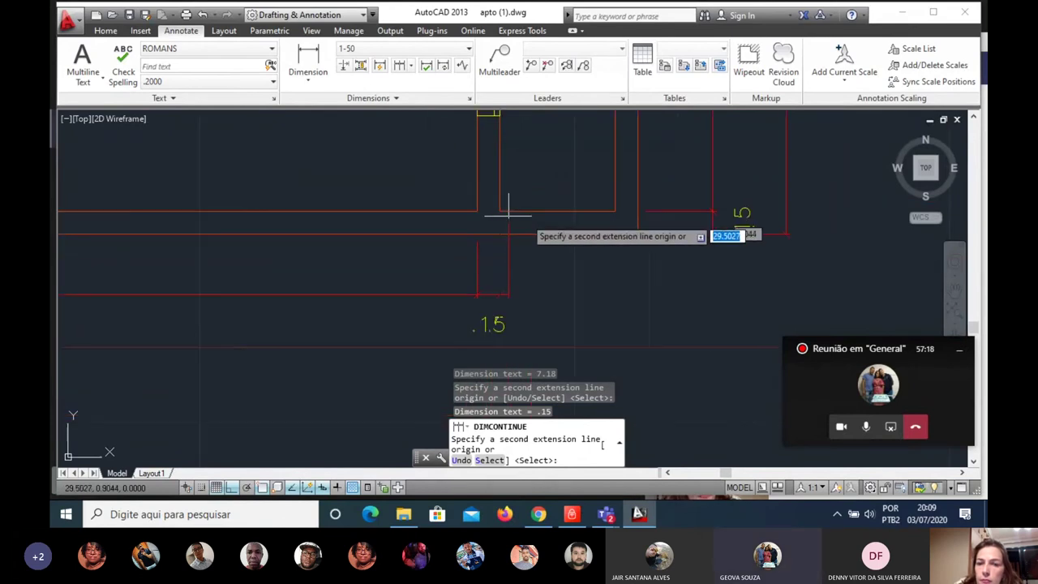
left_click(614, 211)
left_click(638, 233)
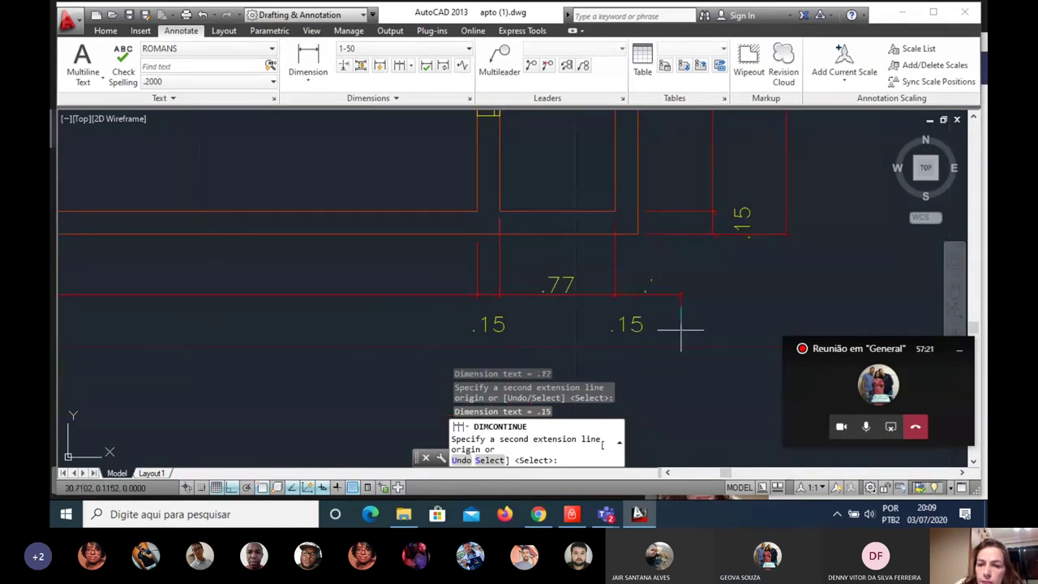
key("Return")
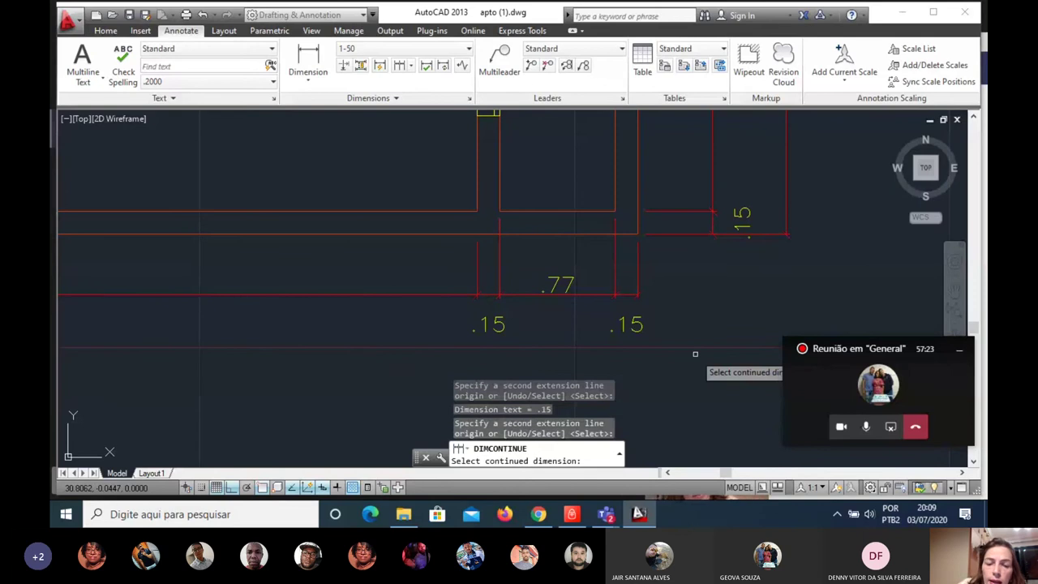
scroll(475, 243, "up", 2)
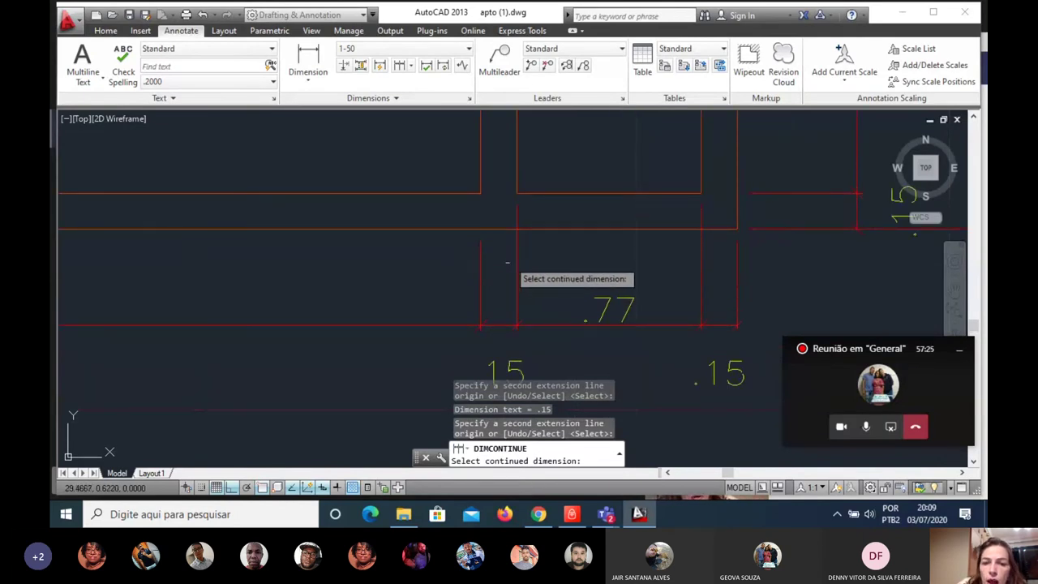
key("Return")
Step: Select the dimensions and dashed extension lines around the .77 dimension by the balcony
left_click(524, 262)
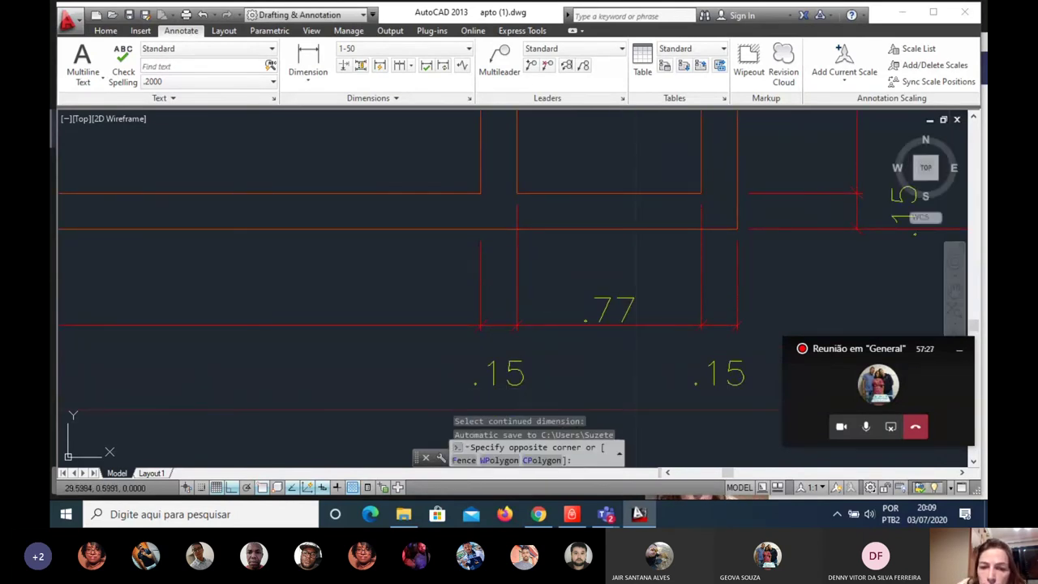
left_click(507, 246)
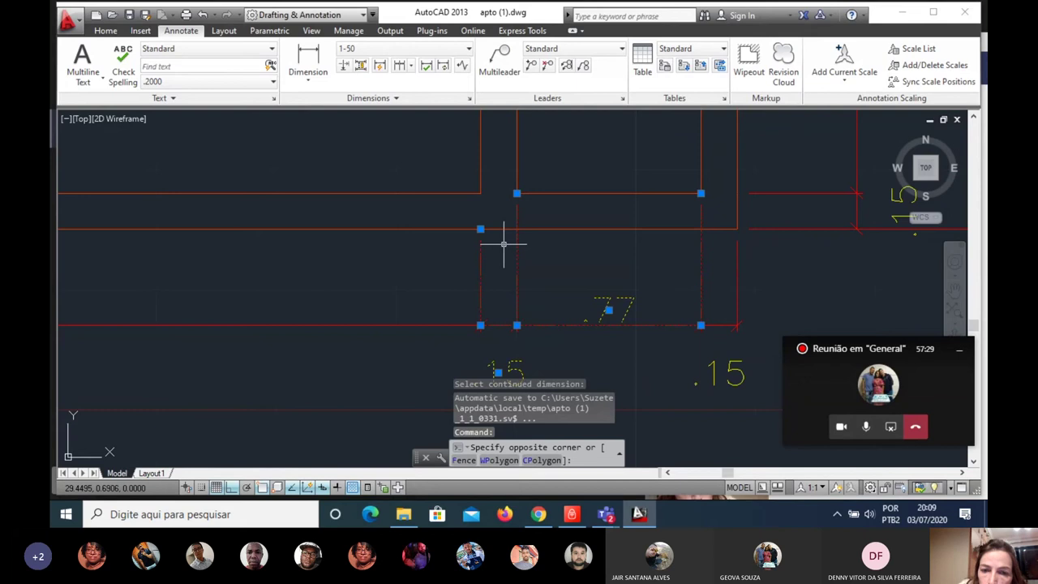
left_click(545, 312)
left_click(737, 326)
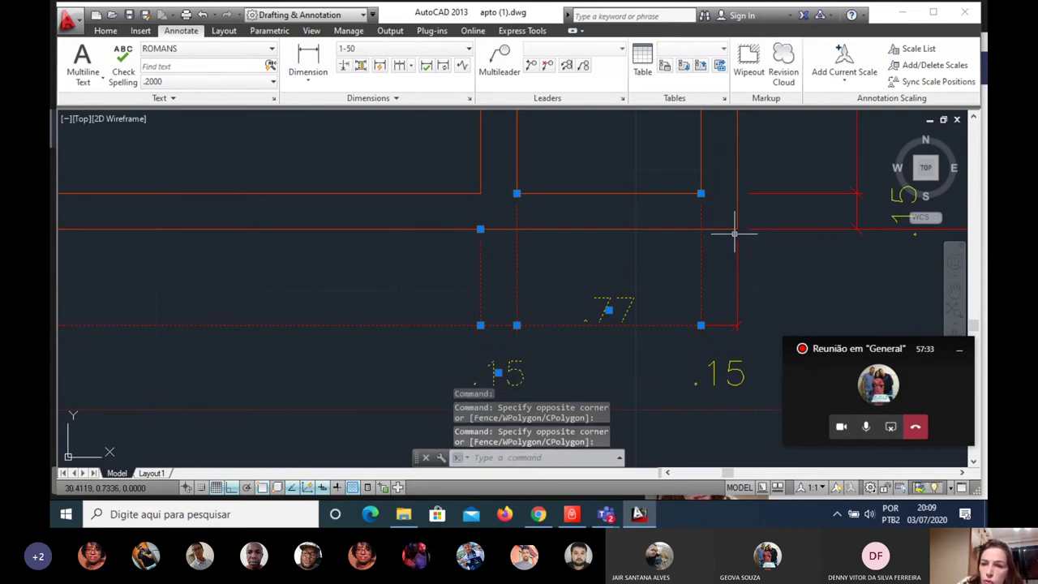
scroll(616, 279, "down", 2)
left_click(827, 190)
left_click(787, 243)
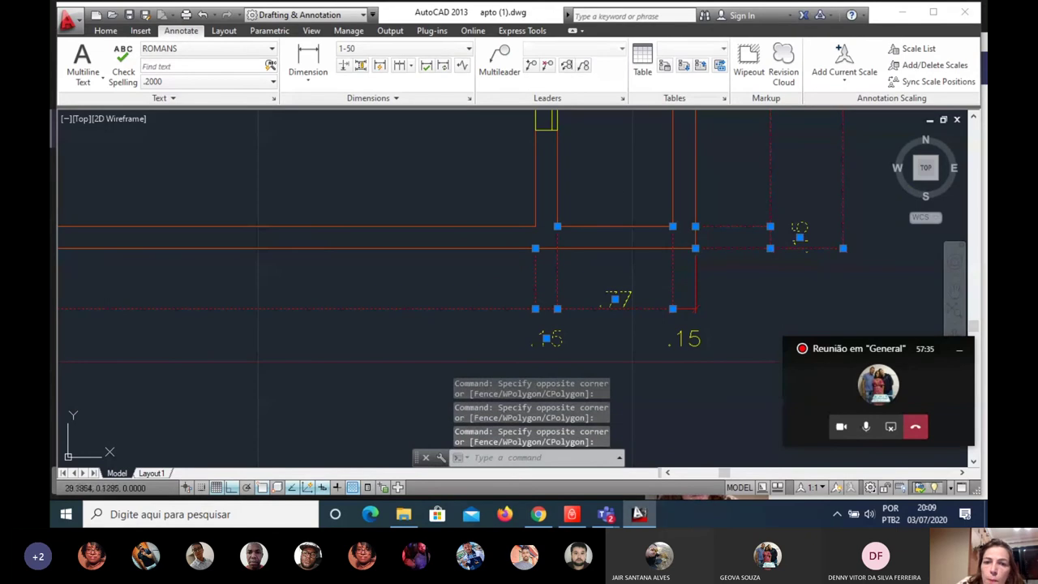
scroll(543, 297, "down", 2)
scroll(607, 231, "up", 3)
left_click(607, 232)
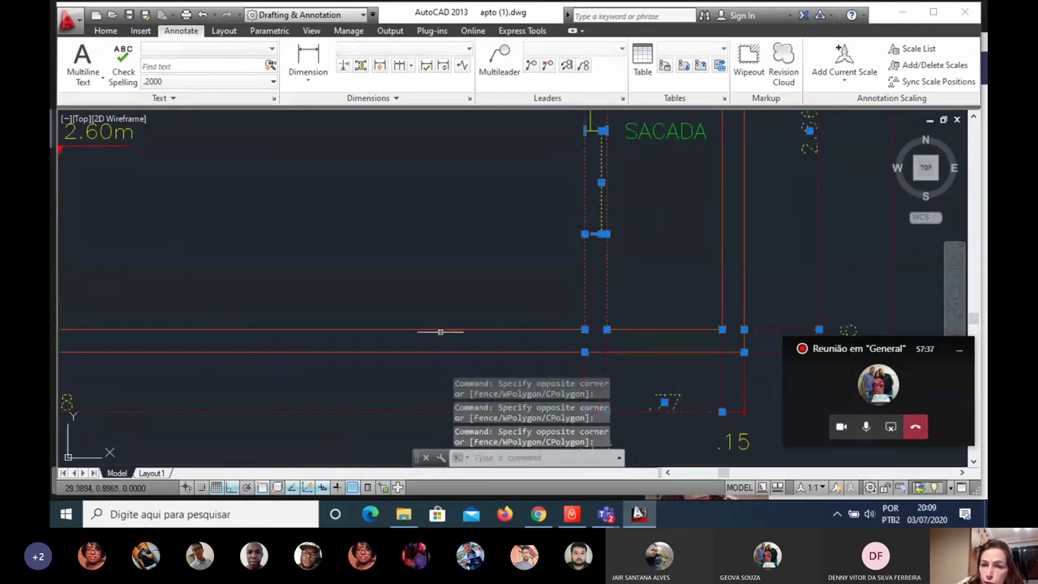
scroll(584, 267, "down", 3)
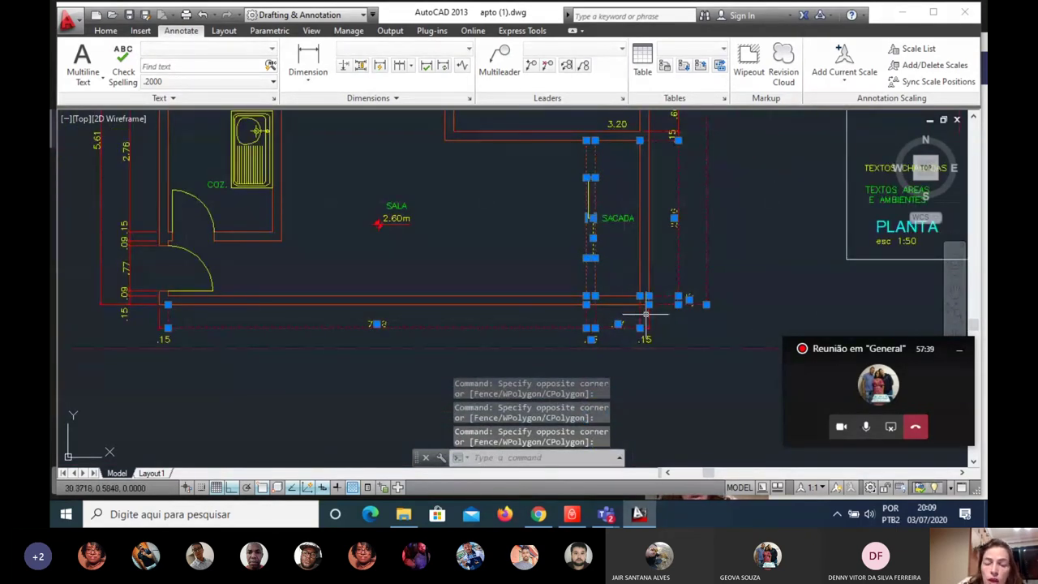
type("p")
key("Return")
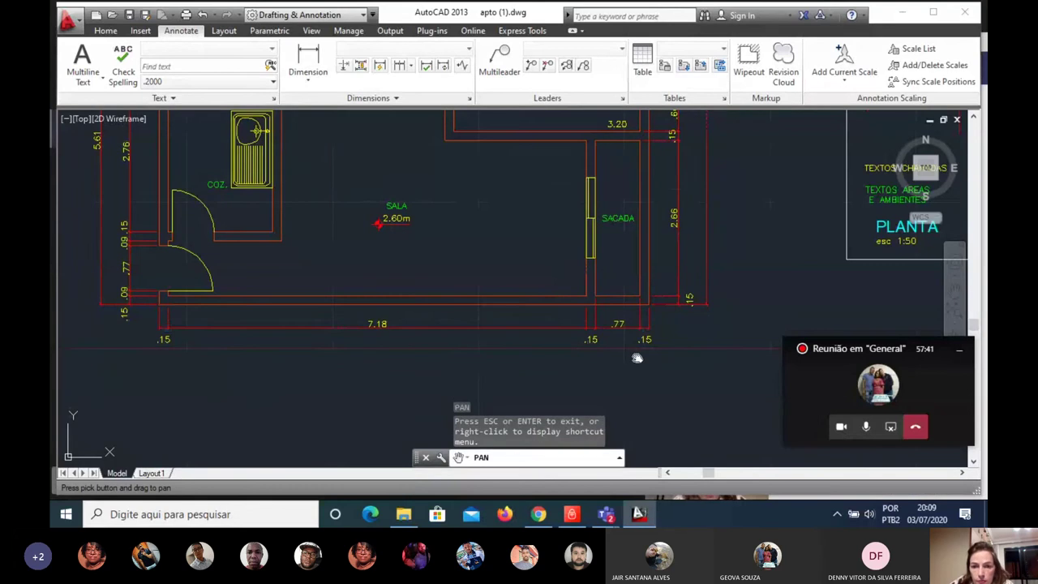
scroll(651, 340, "up", 3)
key("Escape")
Step: Stretch the .77 and .15 extension line endpoints down onto the wall line
left_click(616, 261)
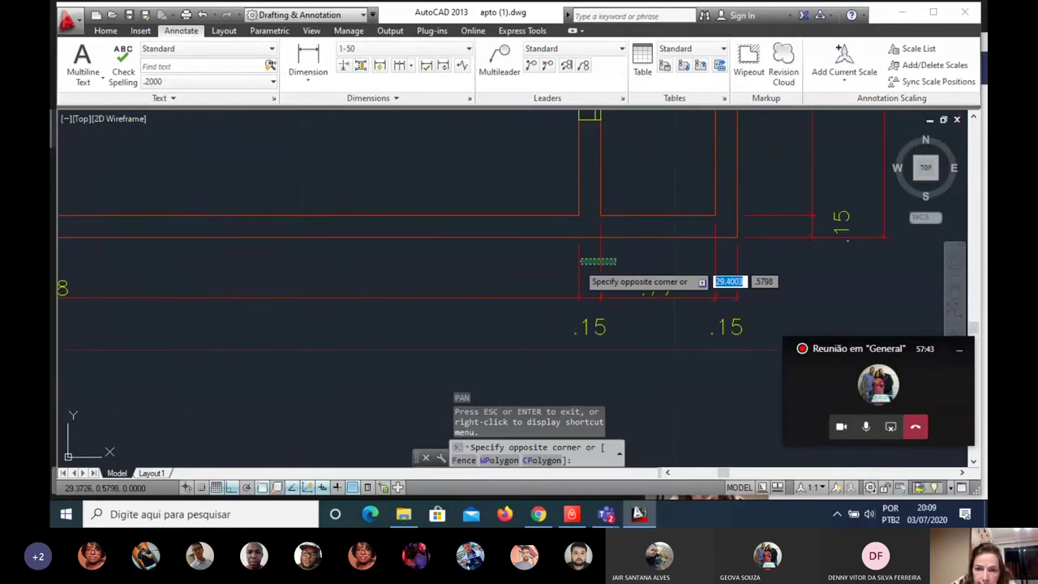
left_click(557, 273)
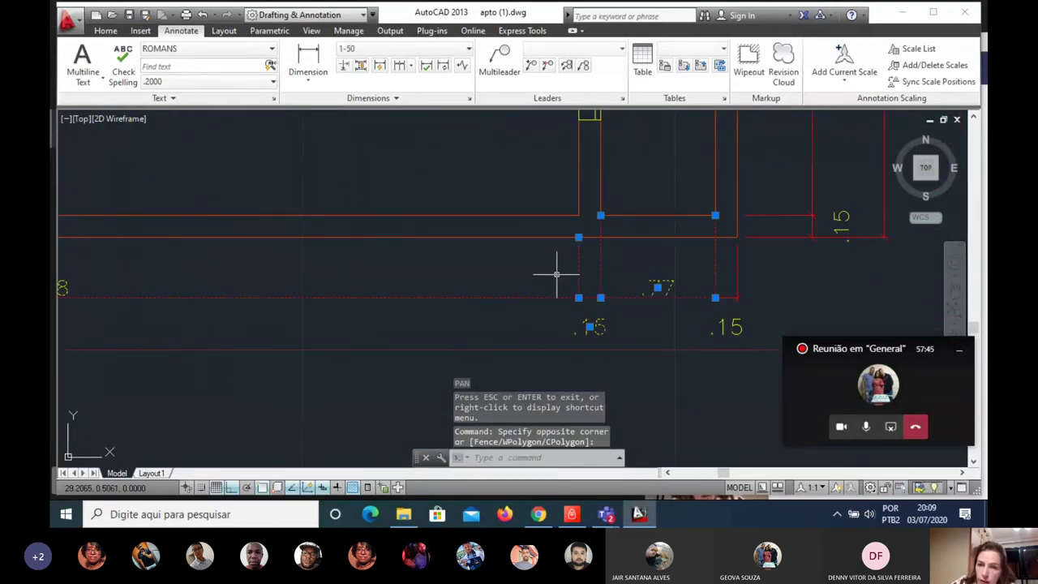
scroll(626, 209, "up", 2)
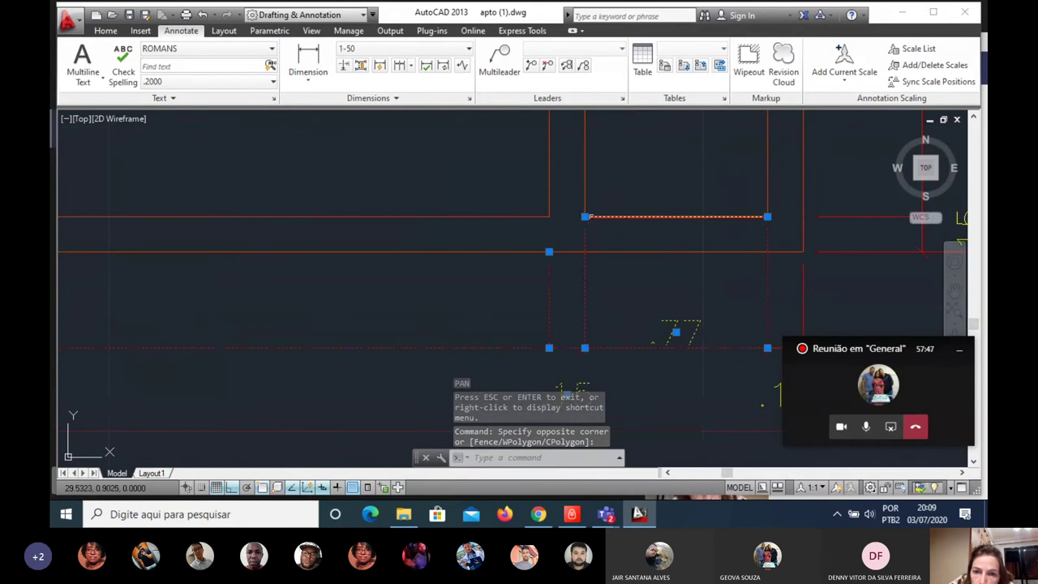
left_click(585, 216)
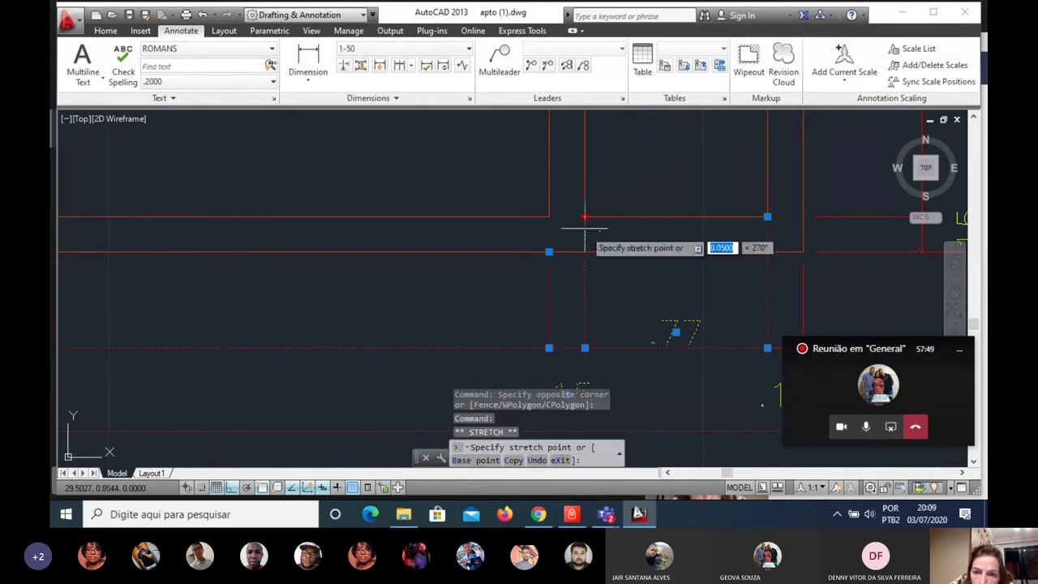
left_click(584, 252)
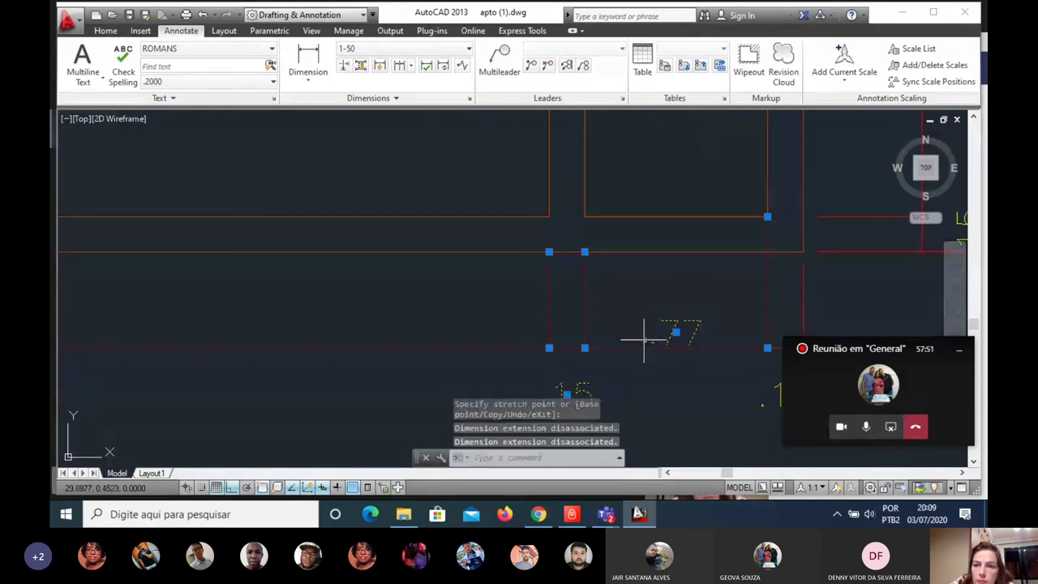
left_click(767, 217)
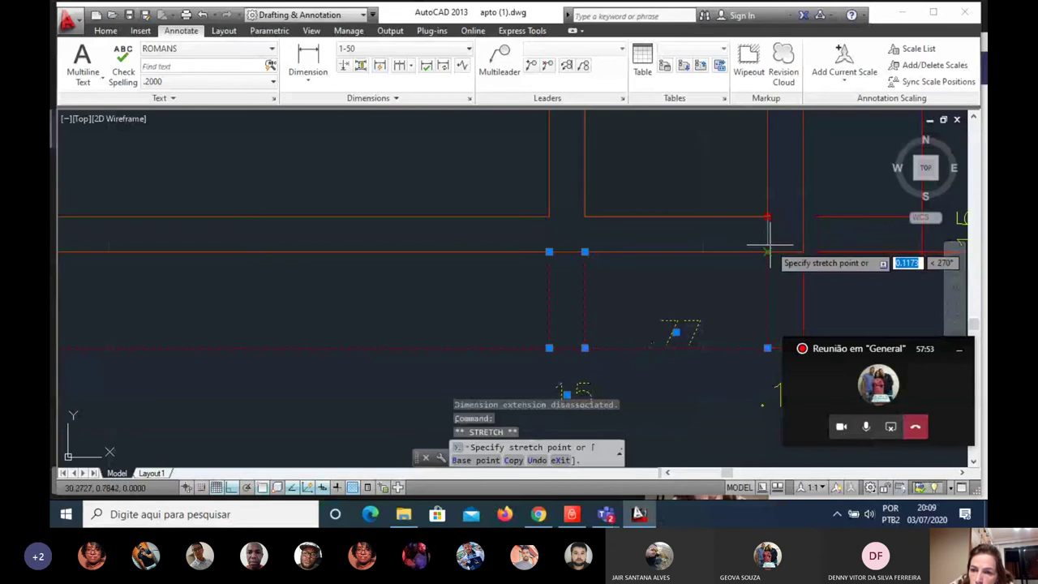
left_click(767, 252)
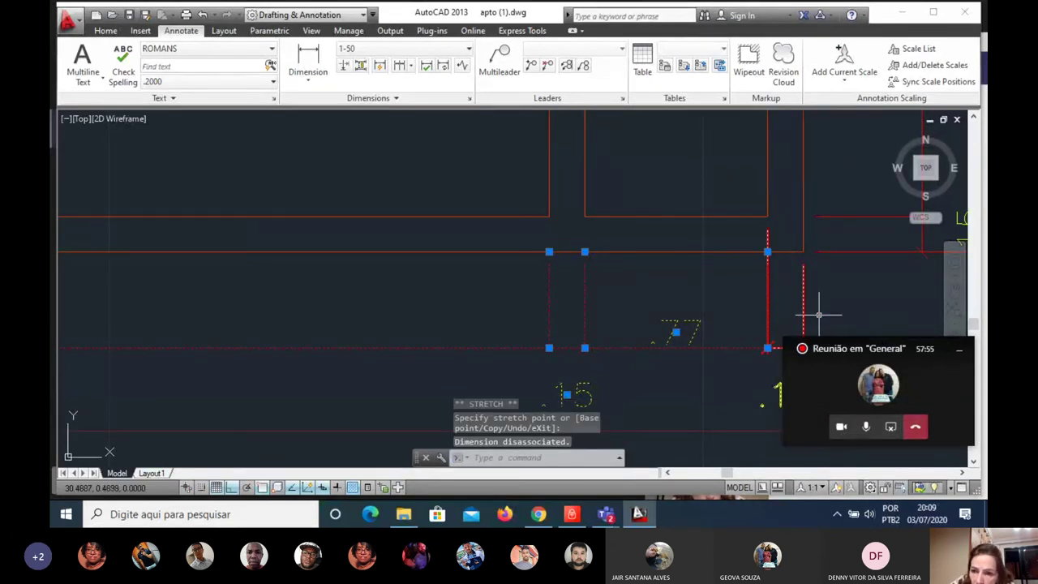
left_click(768, 218)
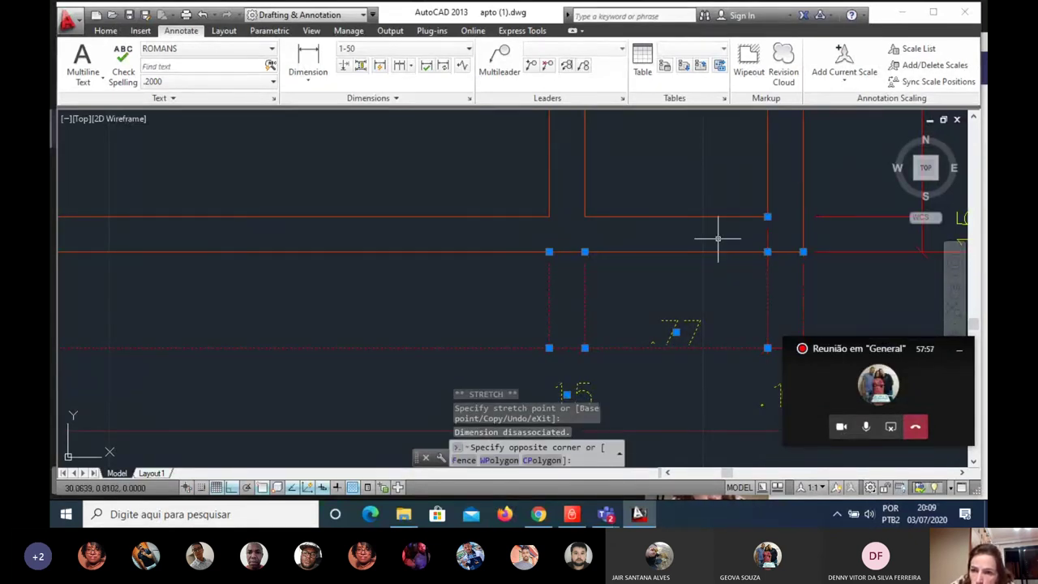
left_click(769, 217)
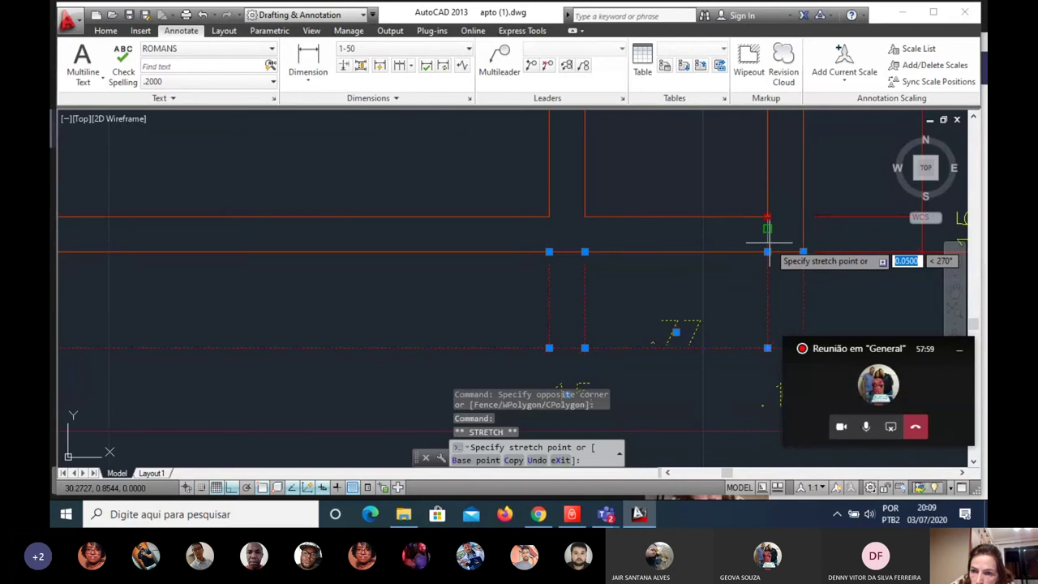
left_click(767, 251)
scroll(587, 278, "down", 2)
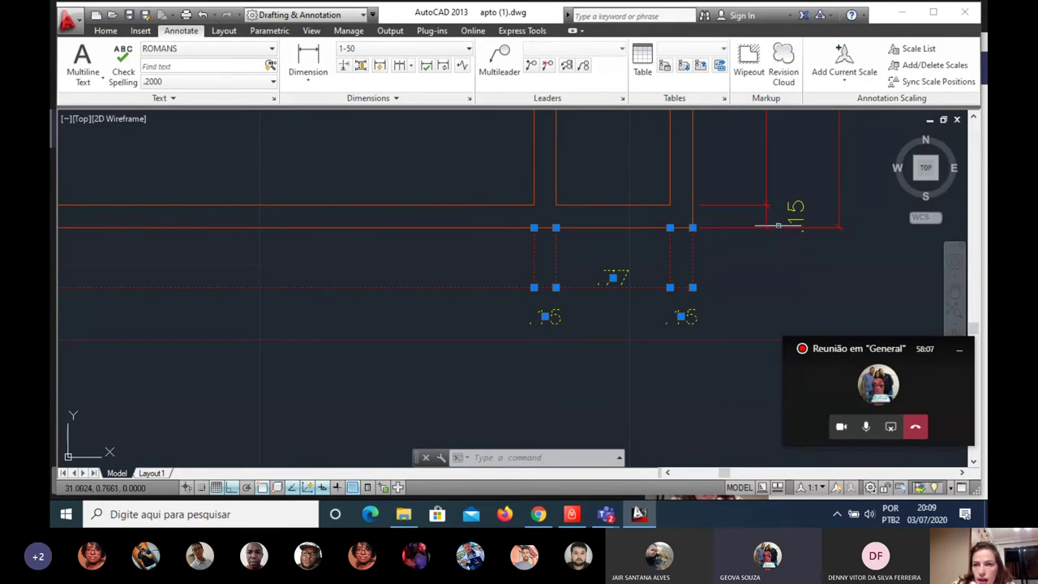
Step: Stretch the vertical .15 dimension's extension line right, try moving it, then undo the move
left_click(744, 185)
left_click(722, 257)
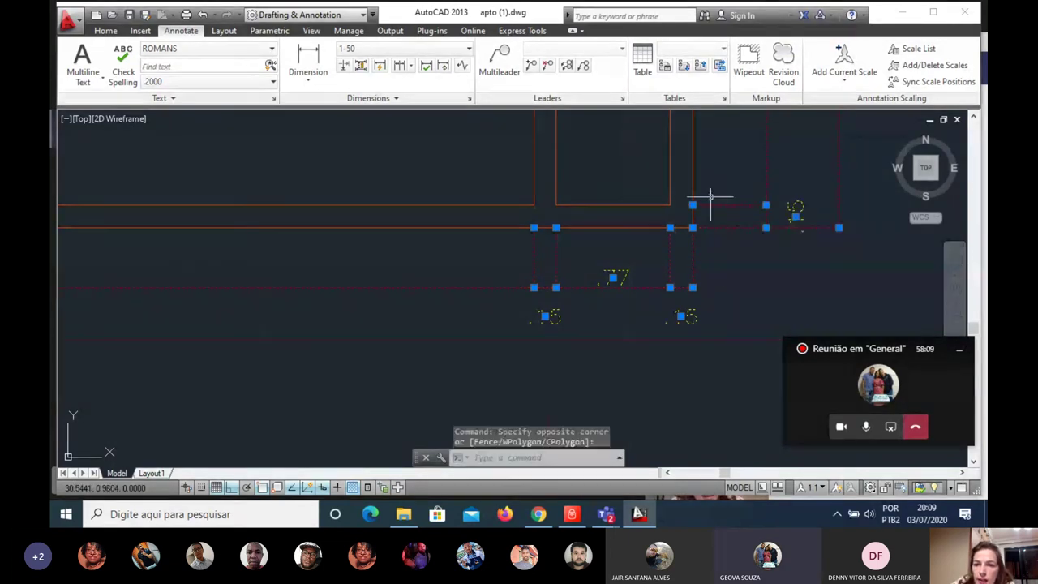
scroll(711, 202, "up", 3)
left_click(638, 237)
scroll(636, 237, "down", 3)
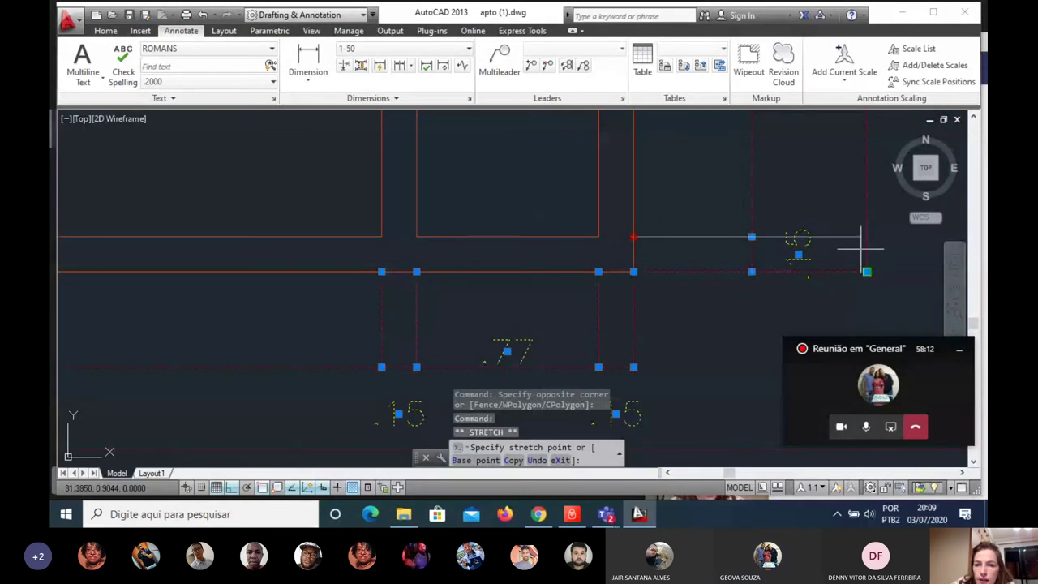
left_click(676, 237)
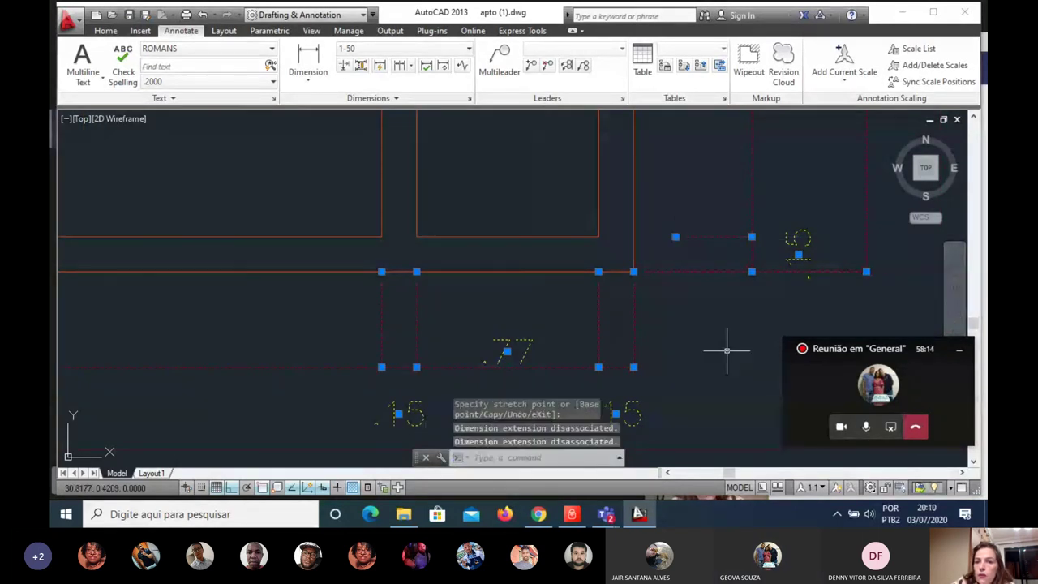
left_click(676, 237)
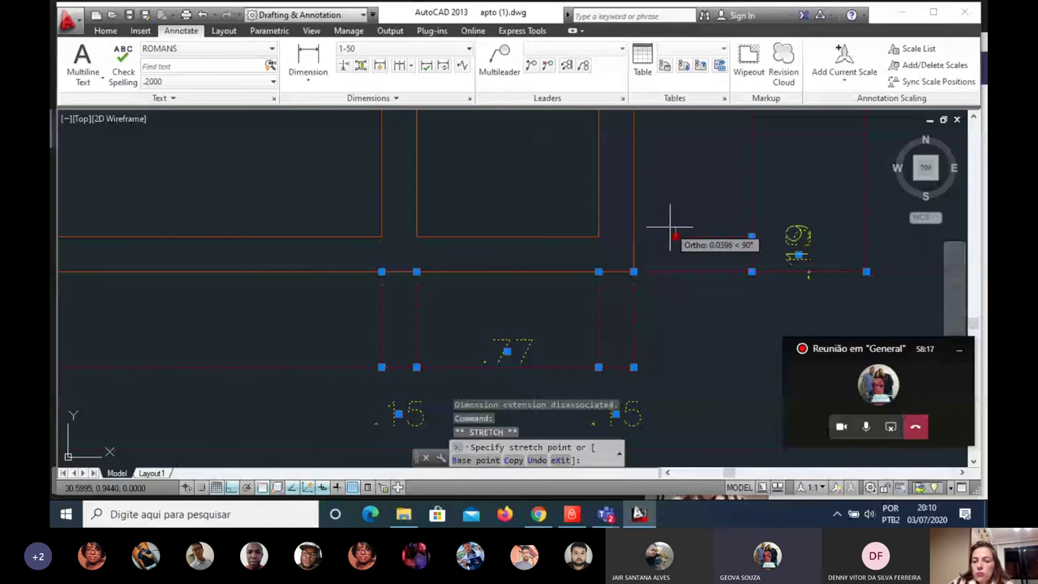
key("space")
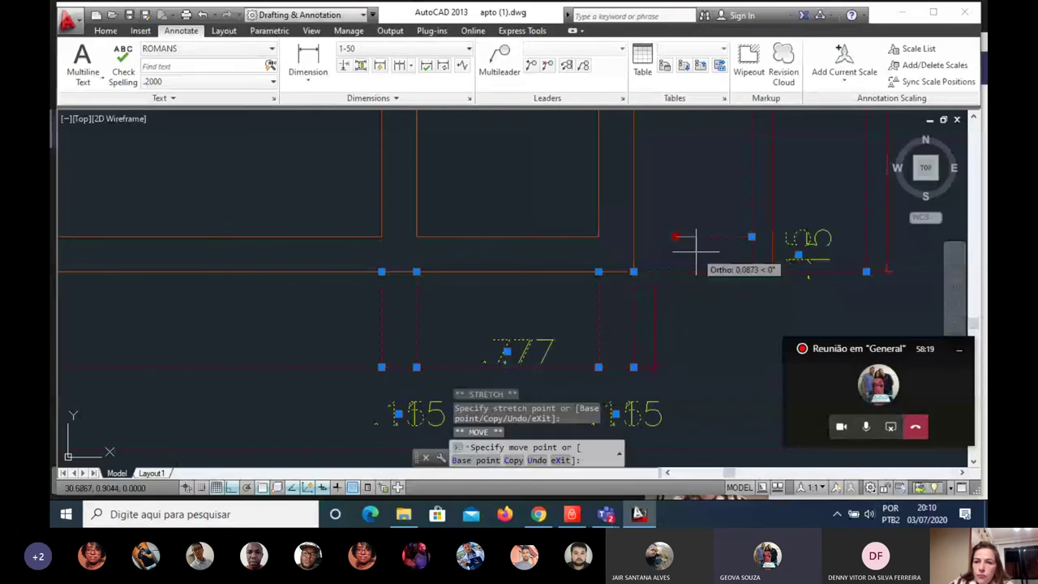
type("p")
key("Return")
type("4")
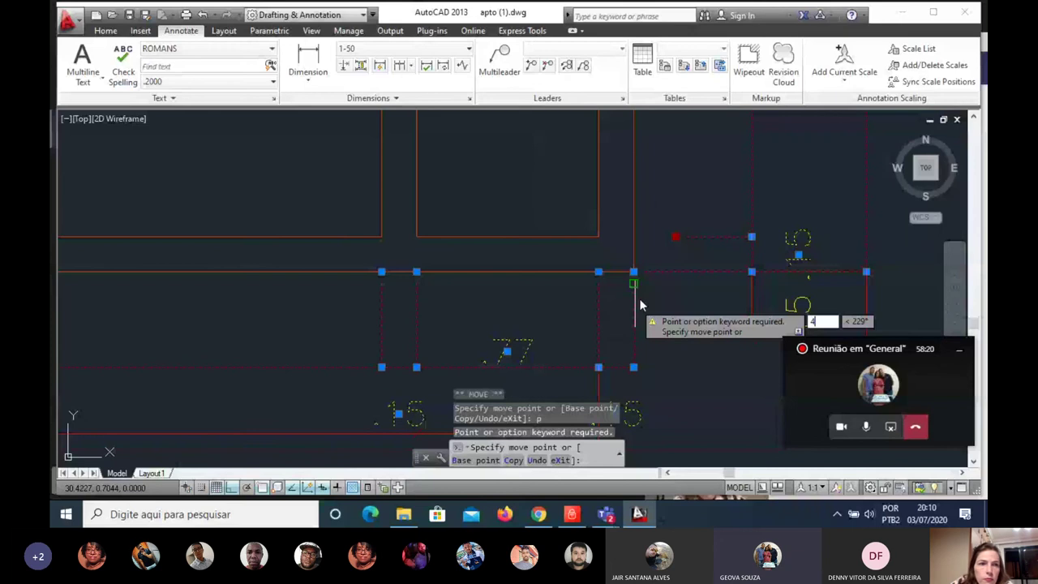
key("Return")
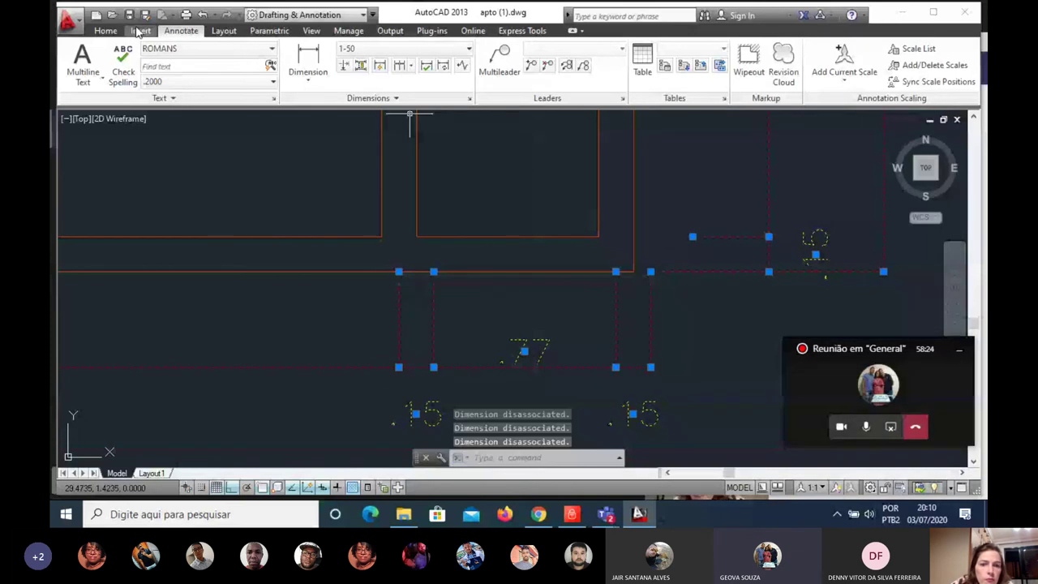
left_click(202, 15)
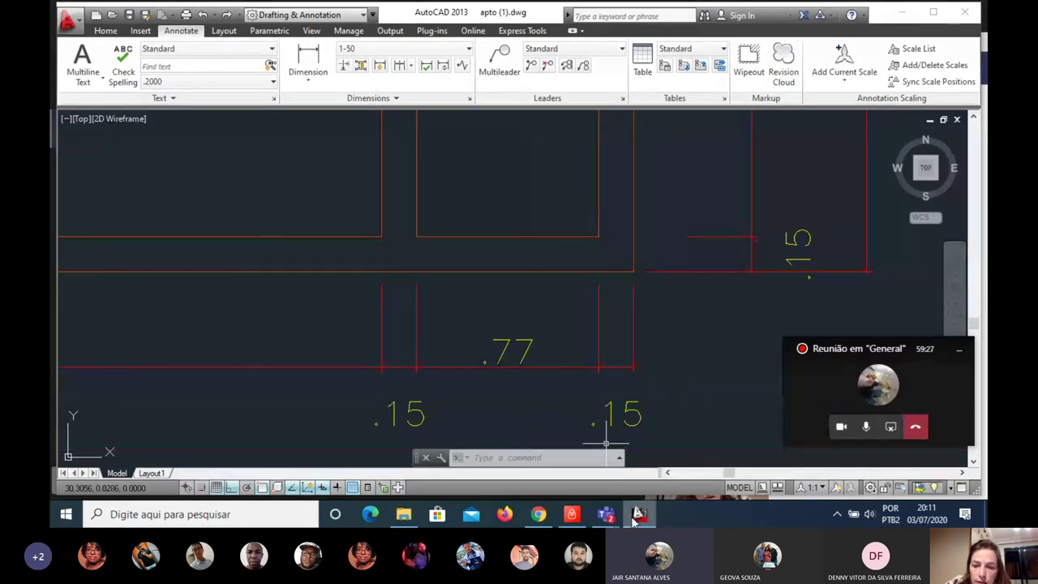
mouse_move(606, 514)
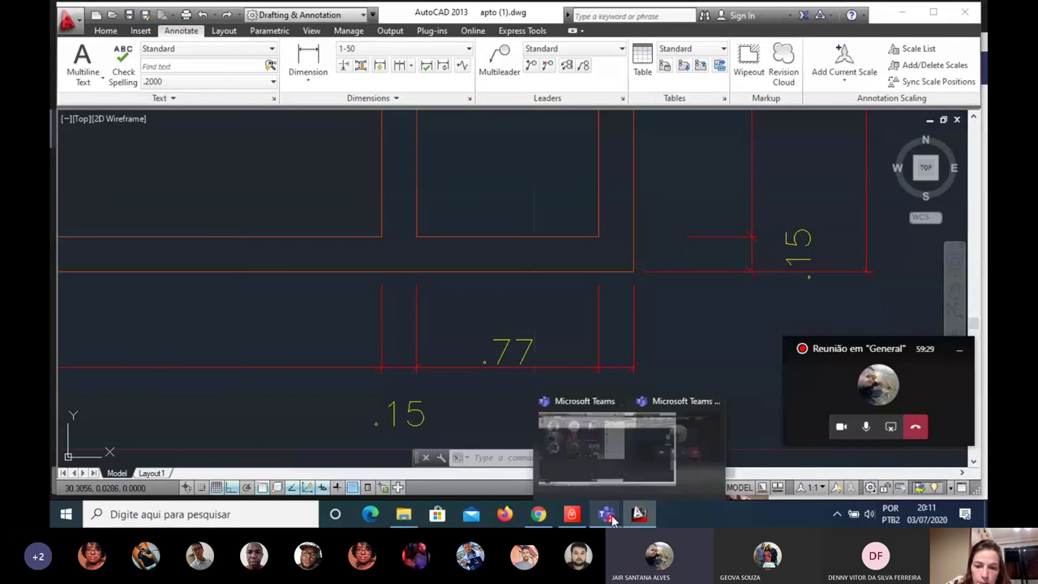
Step: Bring the Teams meeting window forward and stop sharing the screen
left_click(637, 444)
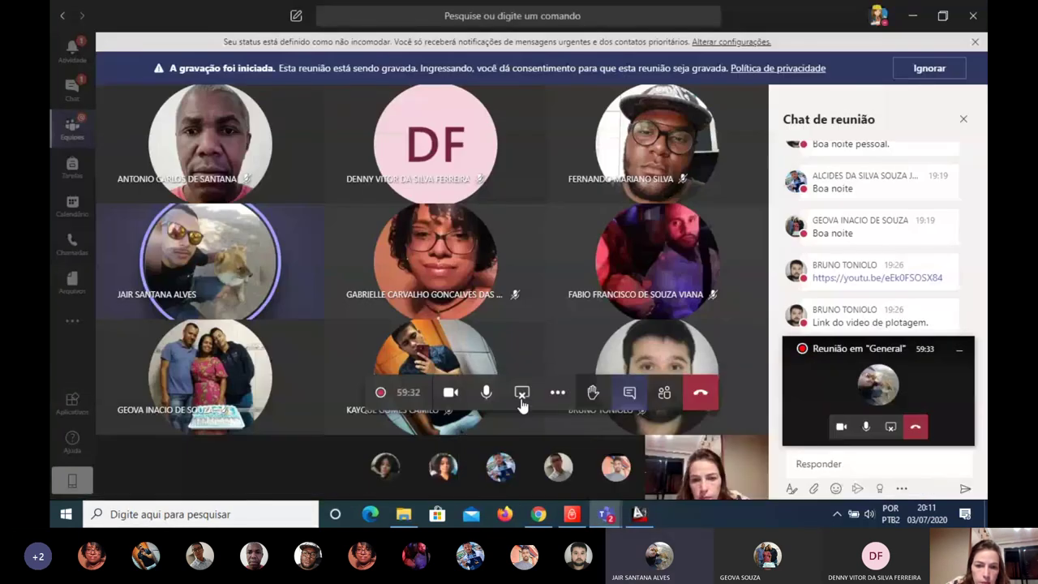
left_click(521, 393)
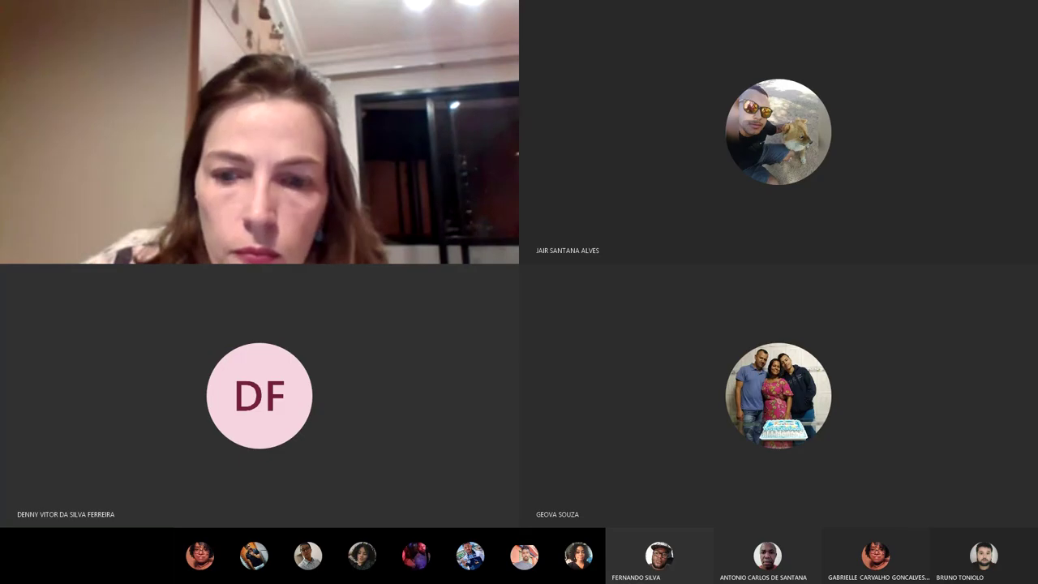